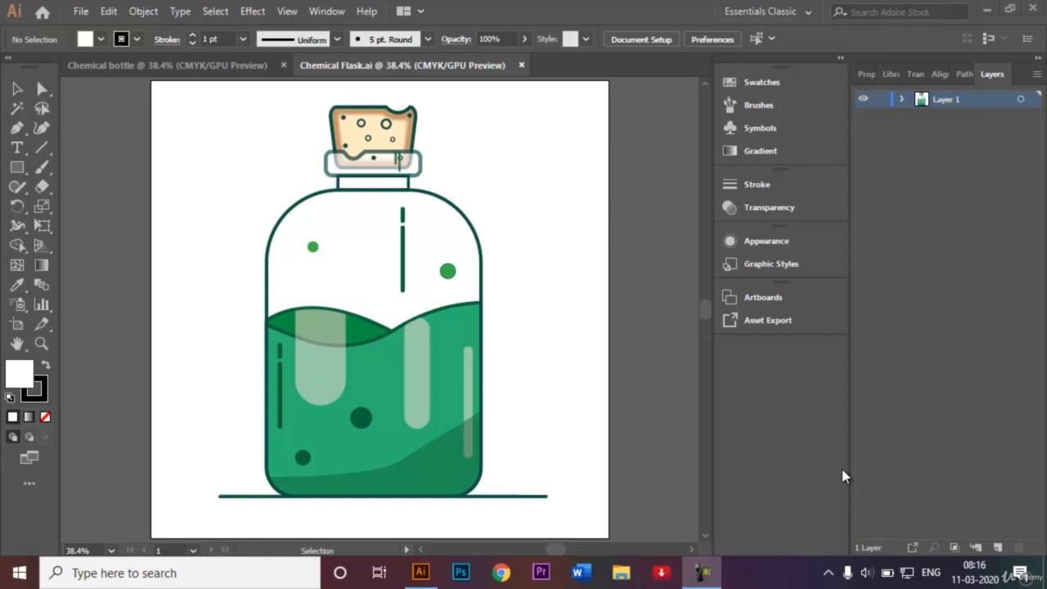
# Step: Examine the finished flask artwork against the blank Chemical bottle document and check whether Smart Guides are enabled
pyautogui.click(215, 72)
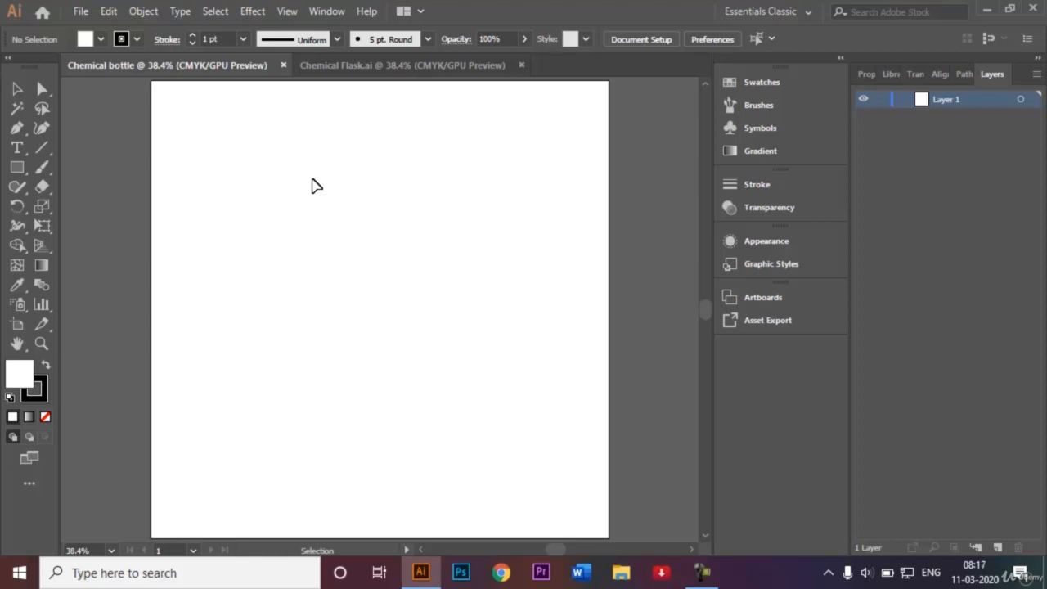
pyautogui.click(368, 67)
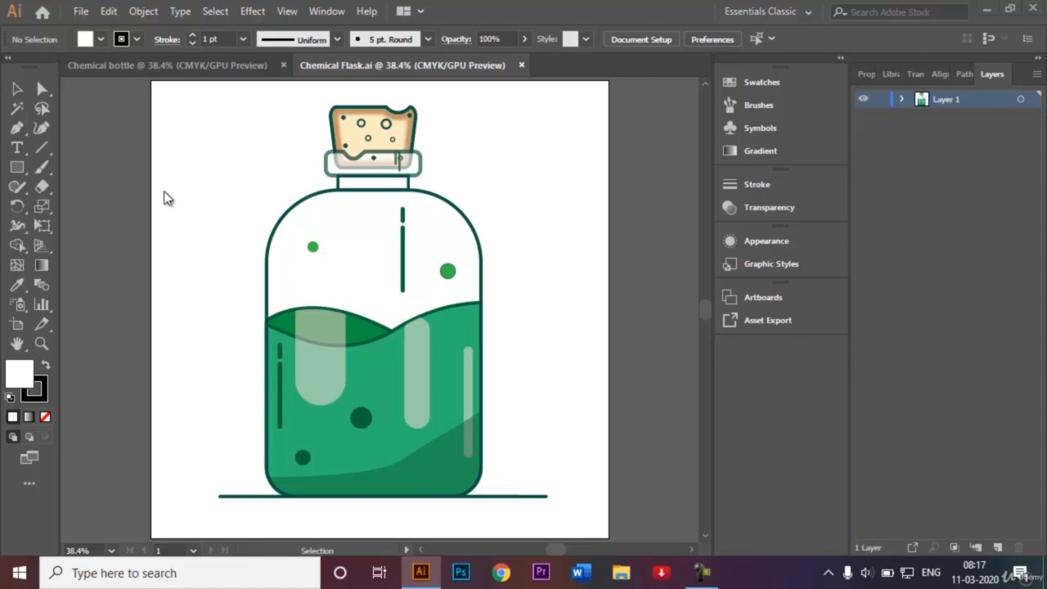
pyautogui.click(191, 65)
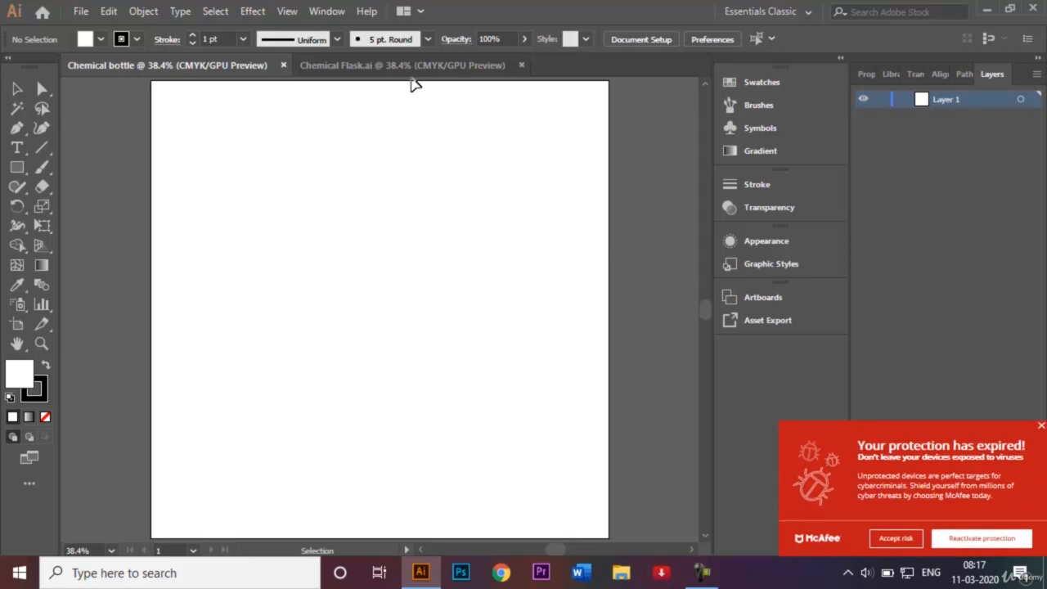
pyautogui.click(1040, 425)
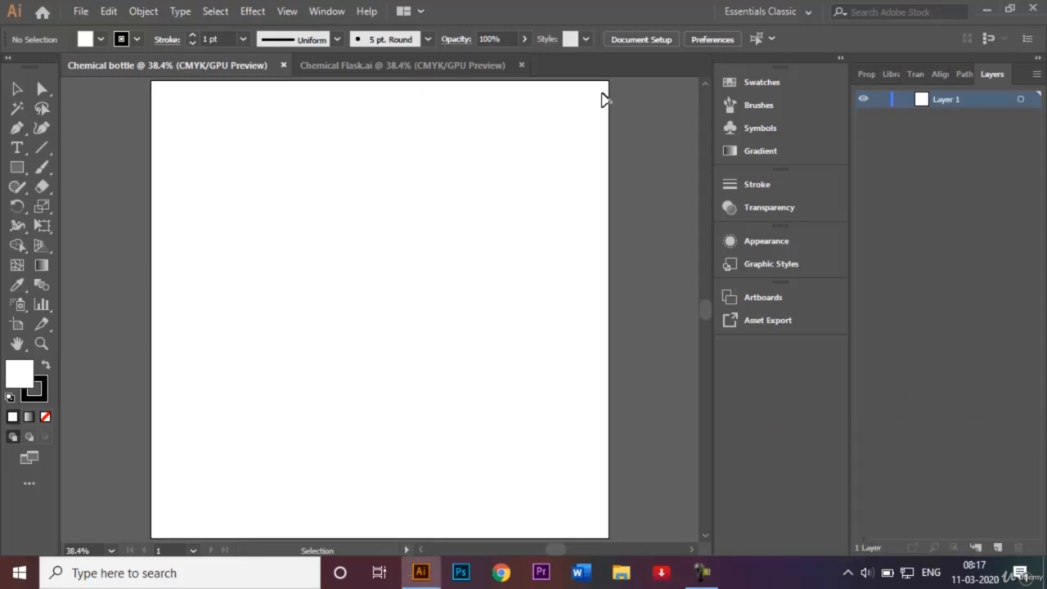
pyautogui.click(286, 11)
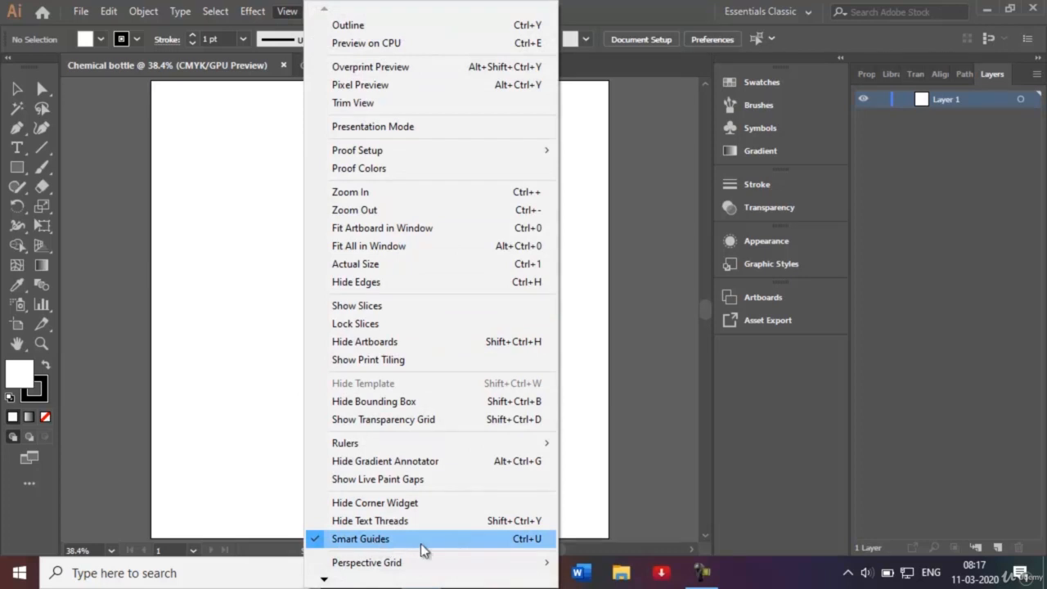
pyautogui.click(243, 437)
pyautogui.click(420, 67)
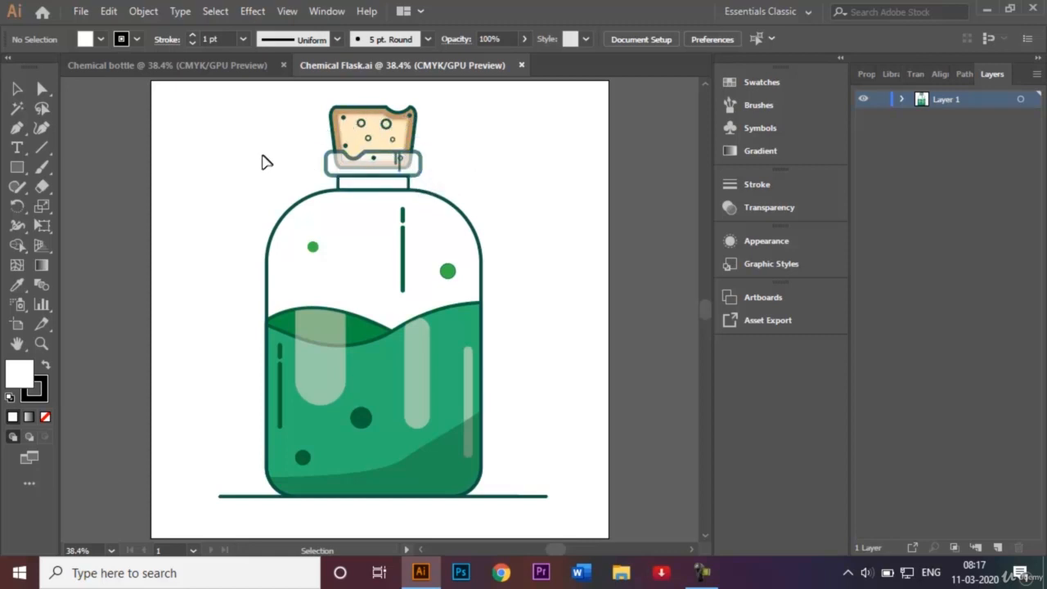
pyautogui.click(181, 64)
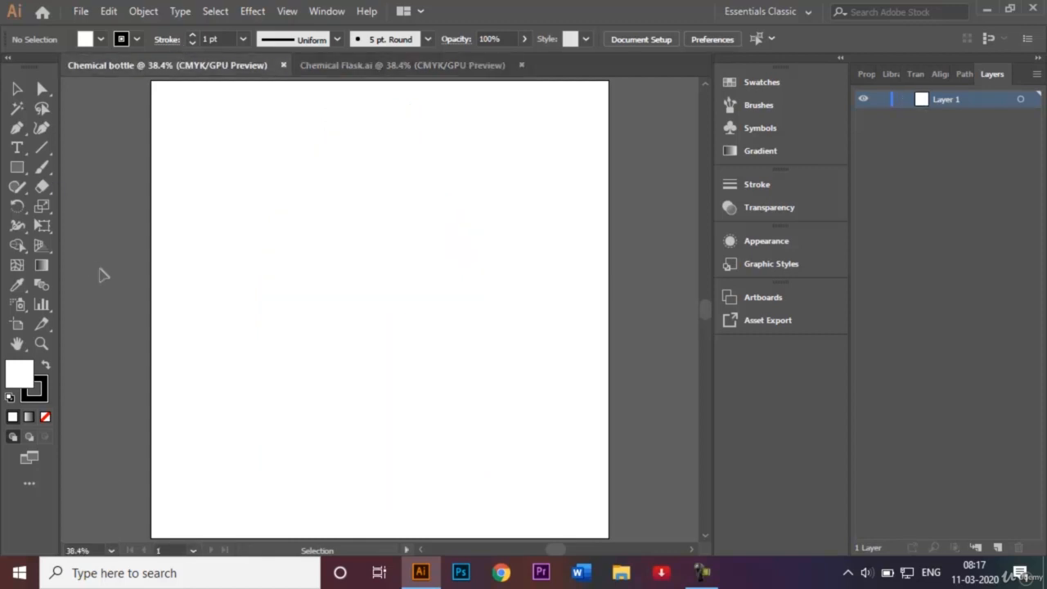
# Step: Set the Chemical bottle document's drawing defaults to no fill and a dark green stroke of 3 pt
pyautogui.click(45, 417)
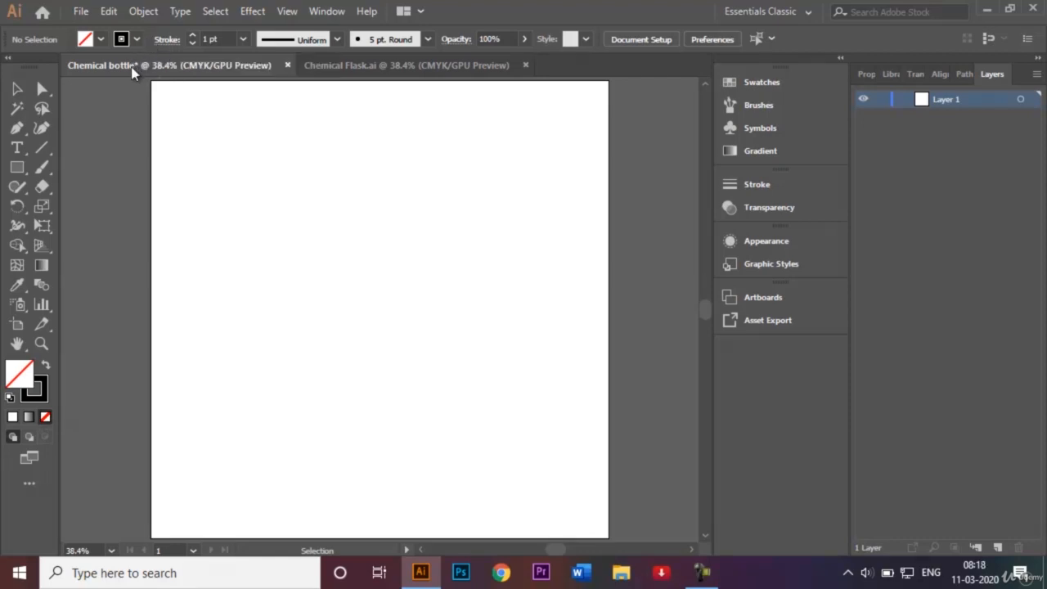
pyautogui.click(137, 40)
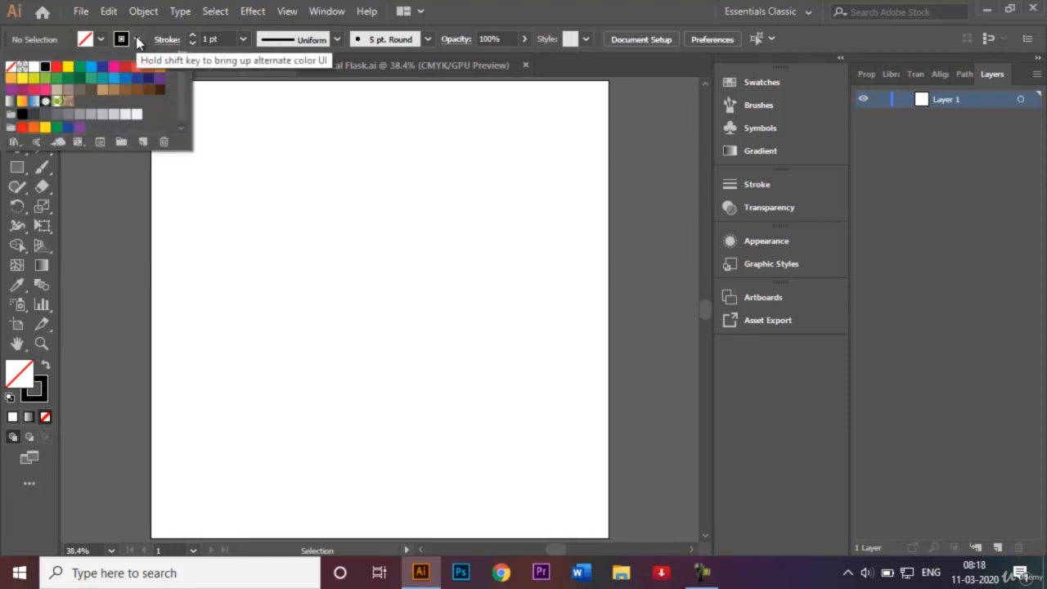
pyautogui.click(78, 79)
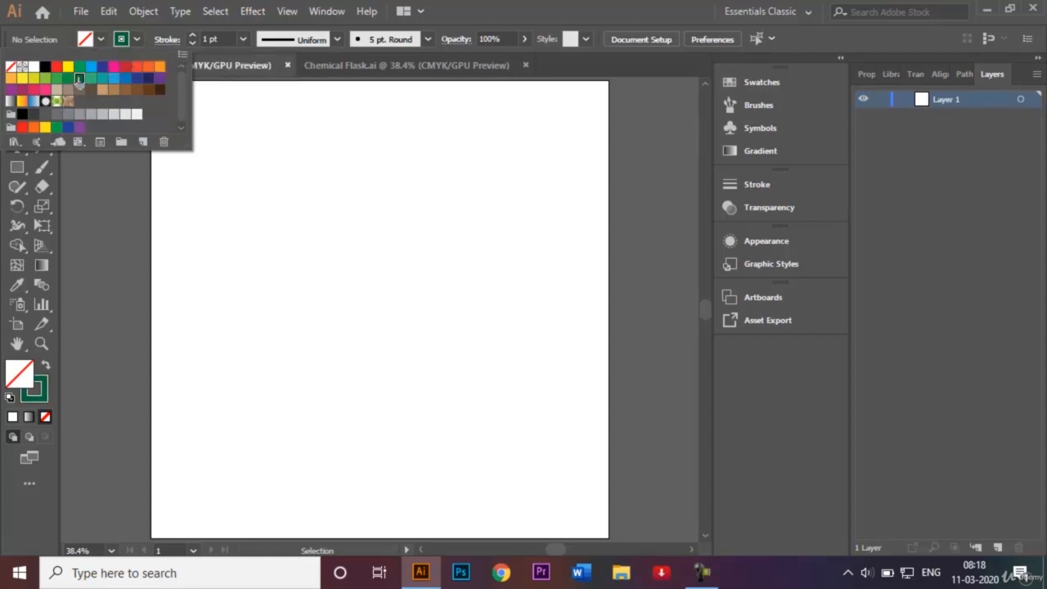
pyautogui.click(242, 39)
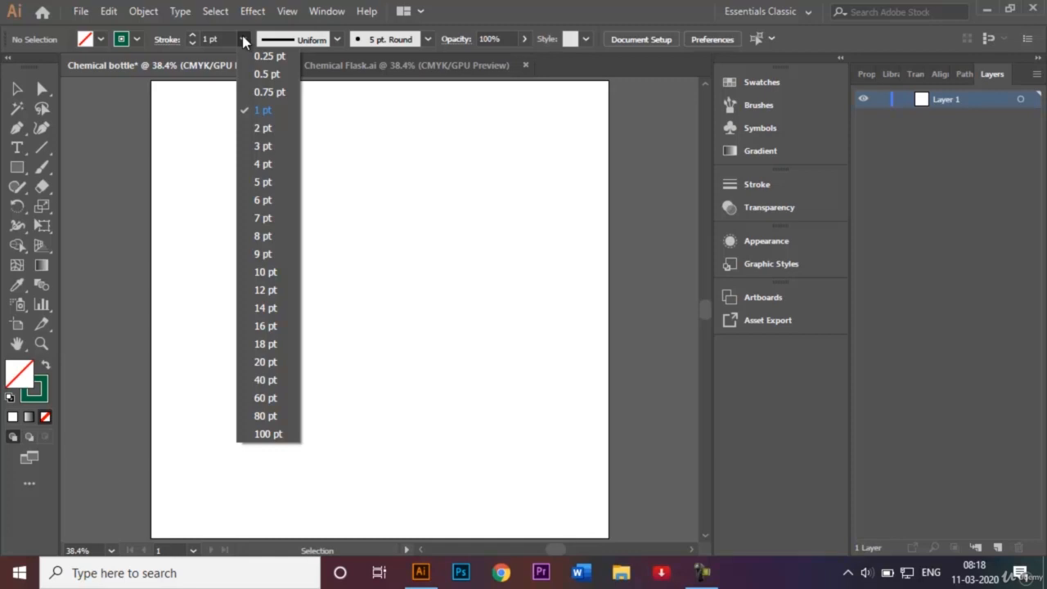
pyautogui.click(276, 145)
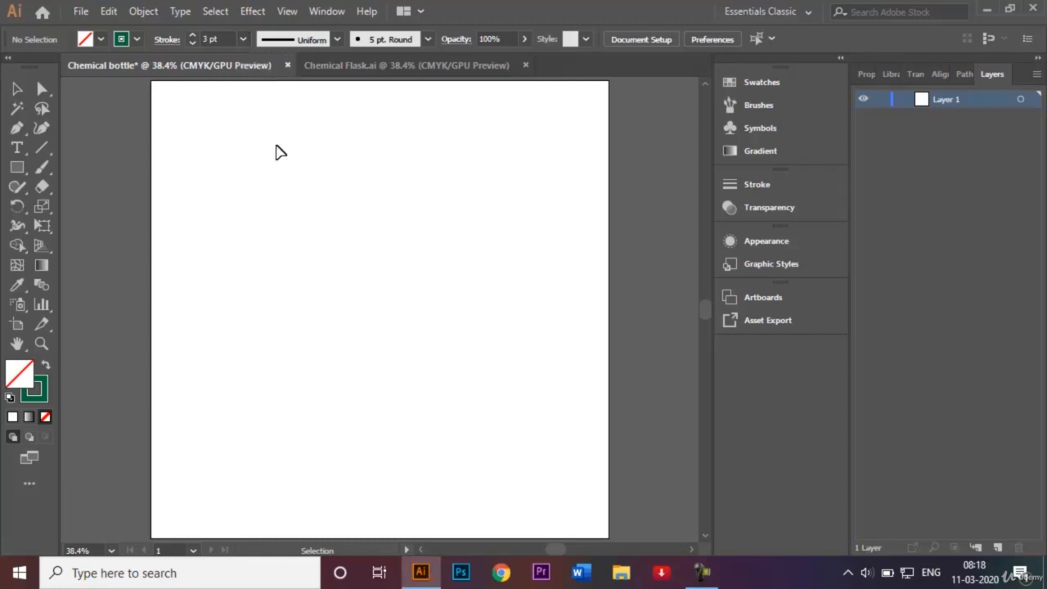
# Step: Draw a tall upright rectangle in the lower middle of the artboard as the bottle body
pyautogui.click(22, 376)
pyautogui.click(18, 167)
pyautogui.moveTo(285, 231); pyautogui.dragTo(470, 498)
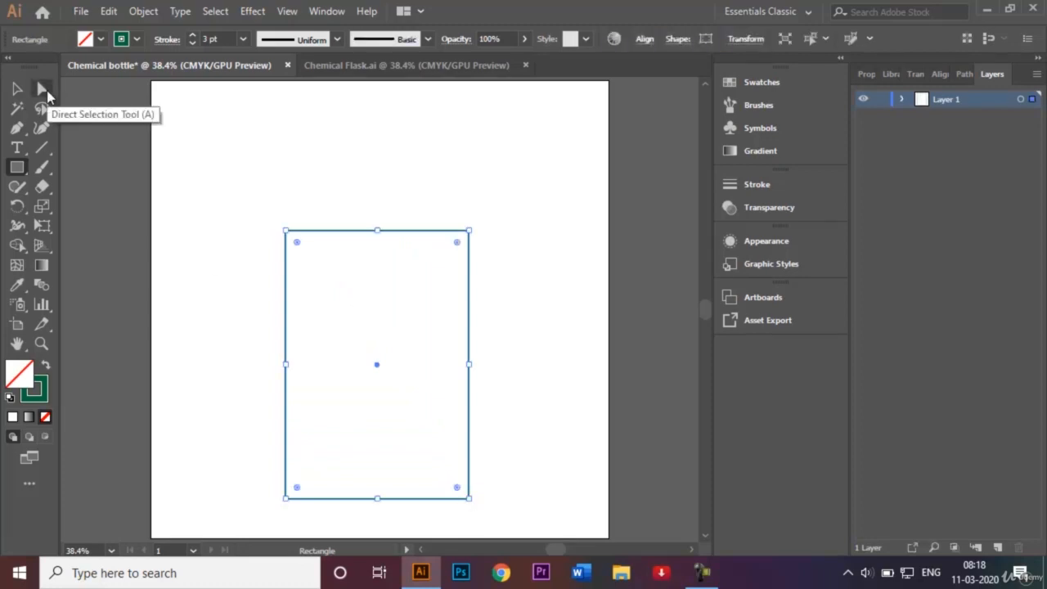
# Step: Round both upper corners of the bottle body together to a radius of about 156 px
pyautogui.click(43, 88)
pyautogui.click(237, 216)
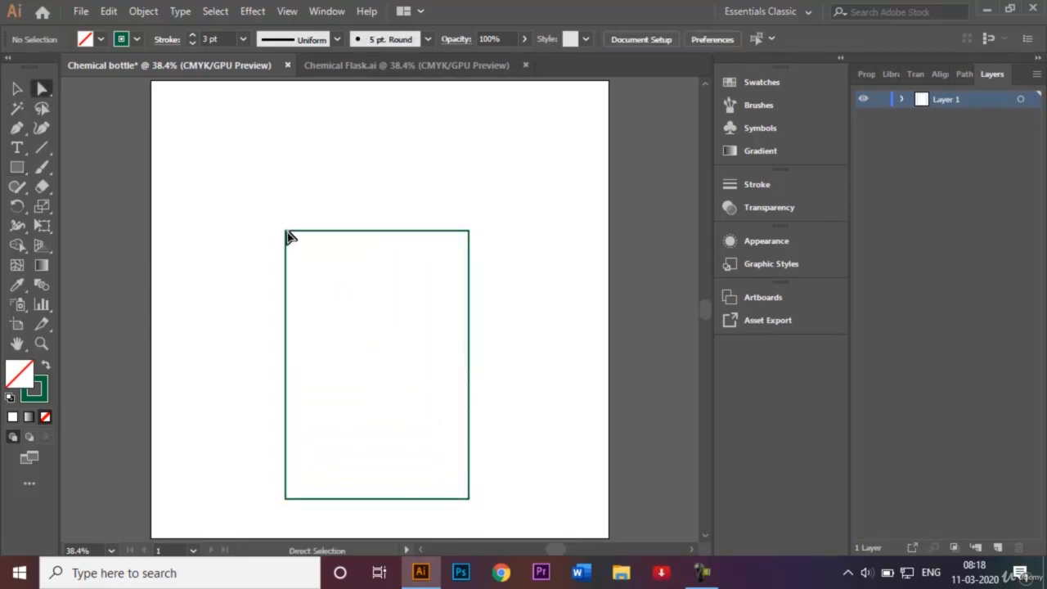
pyautogui.click(286, 232)
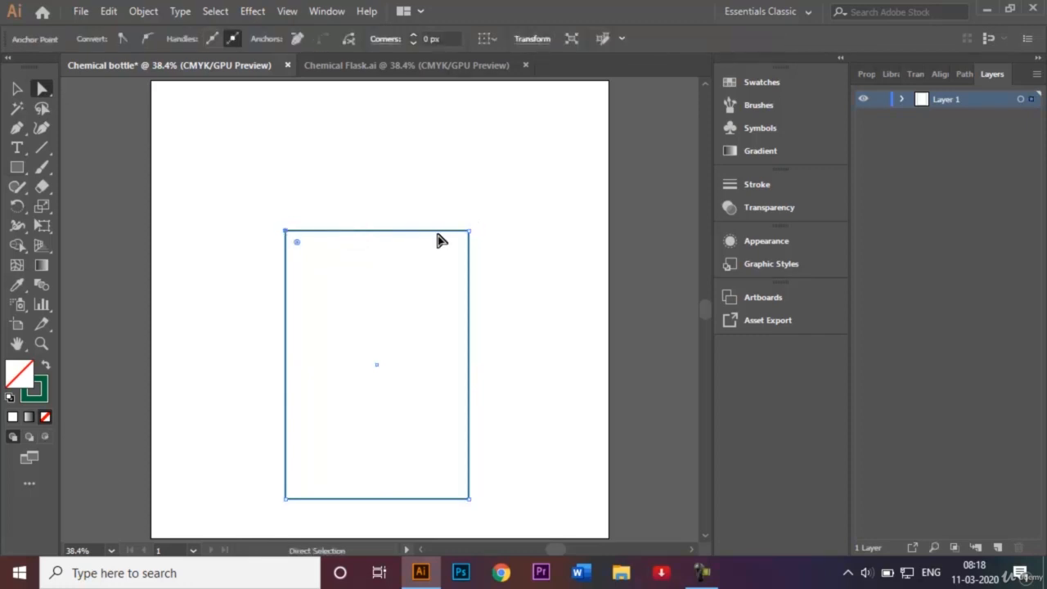
pyautogui.keyDown('shift'); pyautogui.click(468, 233); pyautogui.keyUp('shift')
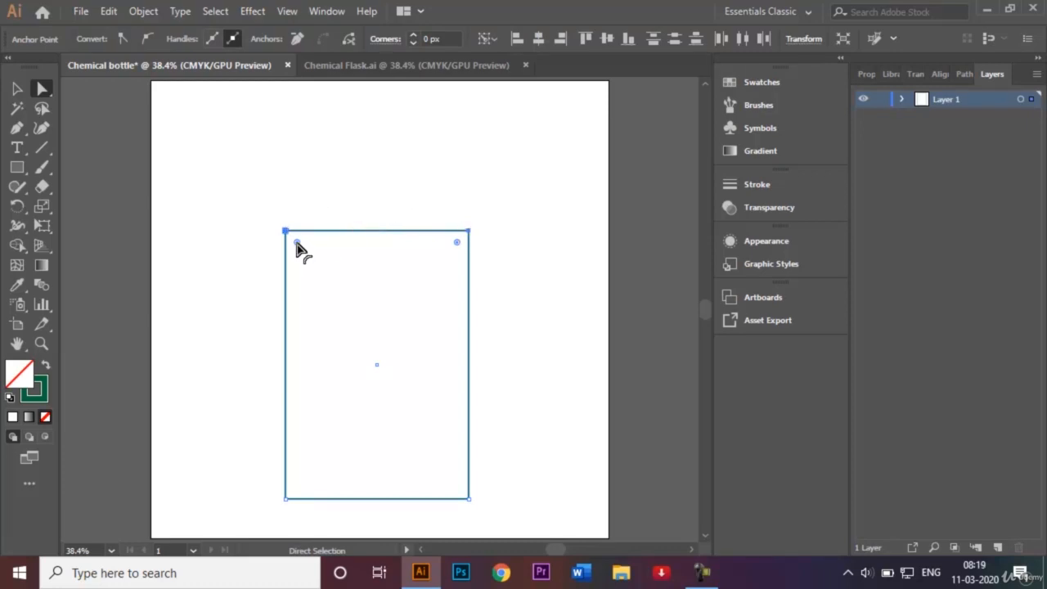
pyautogui.moveTo(296, 243); pyautogui.dragTo(337, 325)
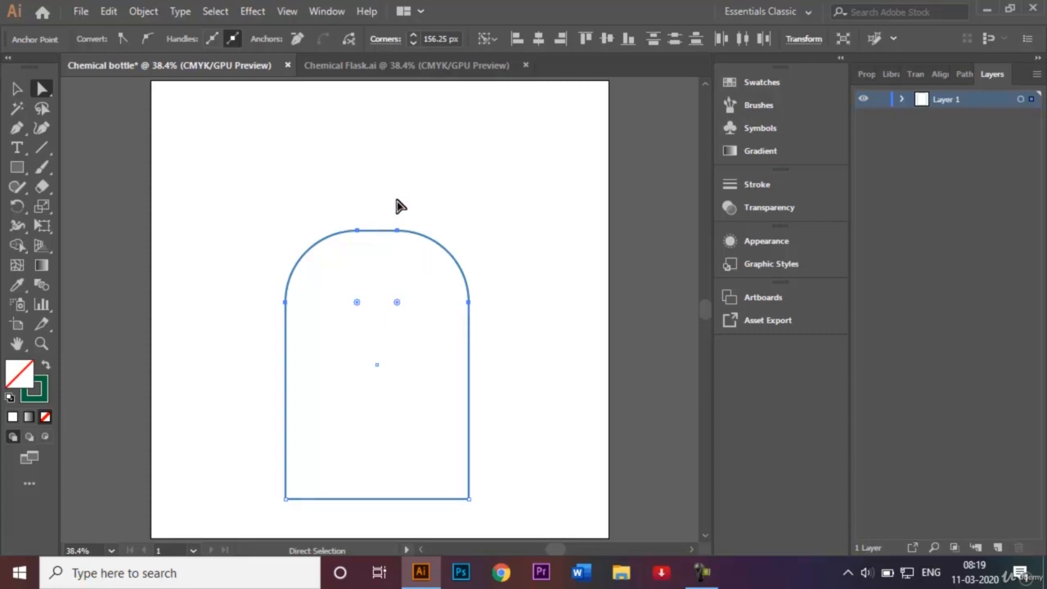
# Step: Round both lower corners of the bottle body together to a radius of about 48 px
pyautogui.click(285, 498)
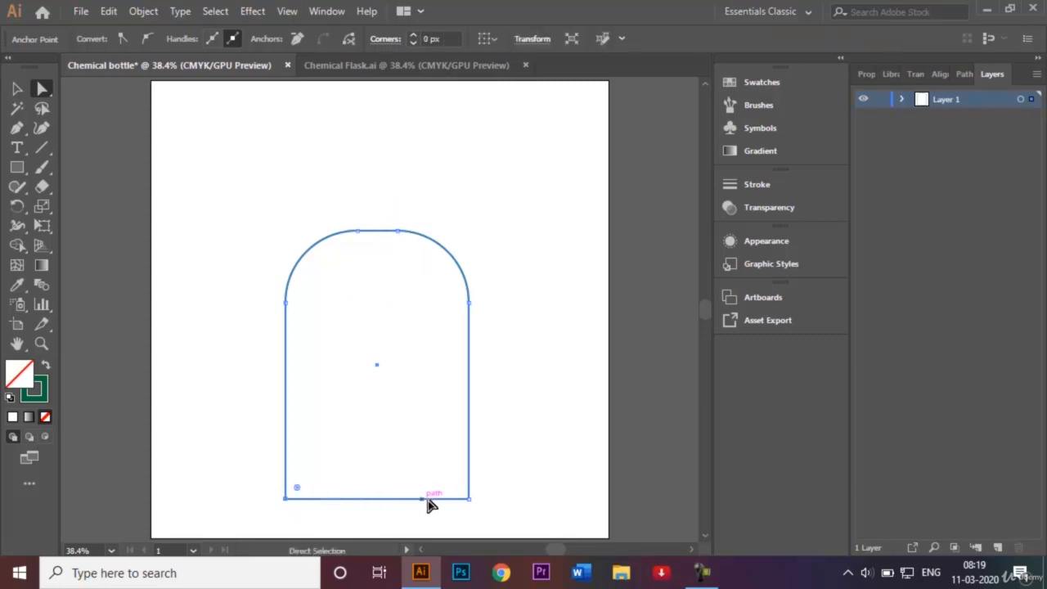
pyautogui.keyDown('shift'); pyautogui.click(469, 498); pyautogui.keyUp('shift')
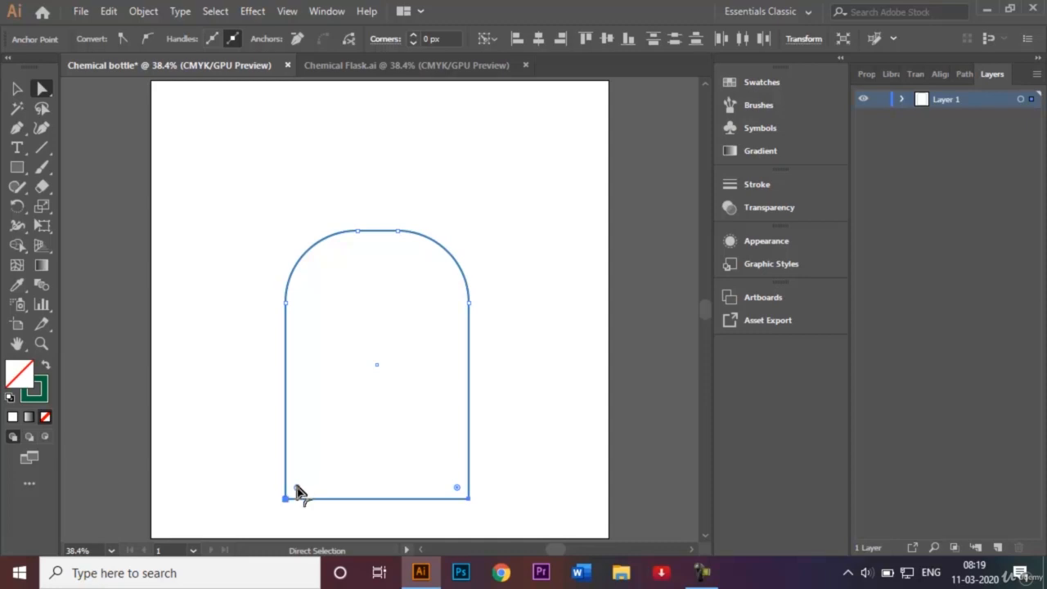
pyautogui.moveTo(297, 490); pyautogui.dragTo(304, 483)
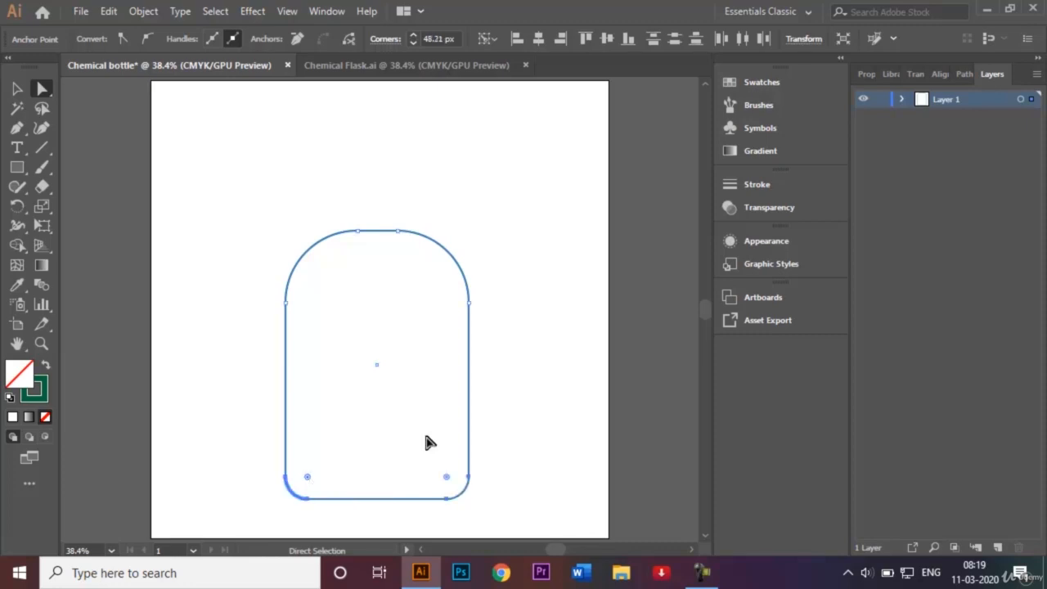
pyautogui.click(496, 421)
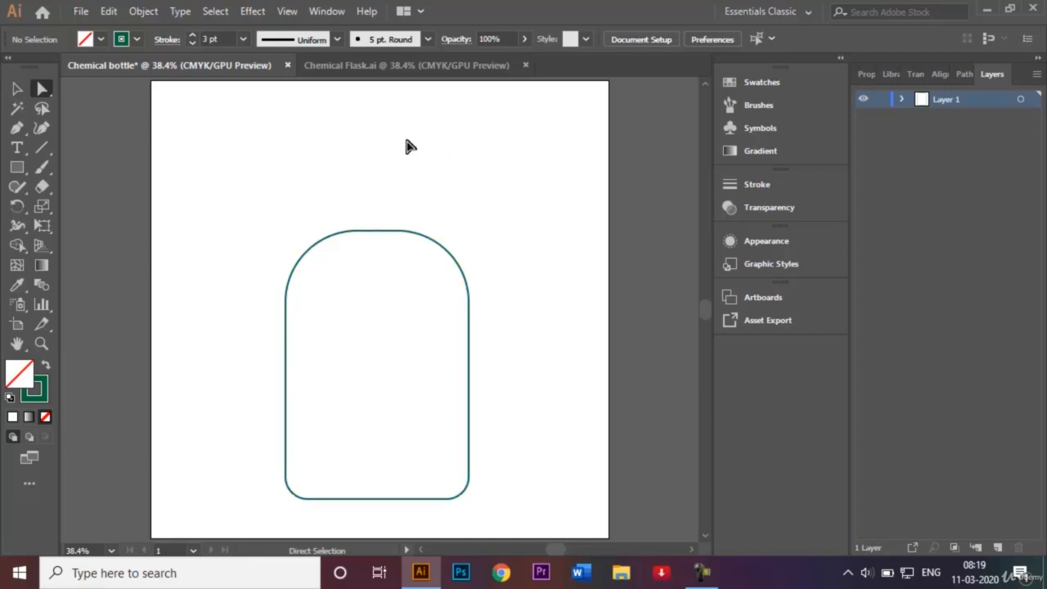
# Step: Check the neck in the finished flask artwork and draw a small rectangle on top of the bottle body as its neck
pyautogui.click(369, 66)
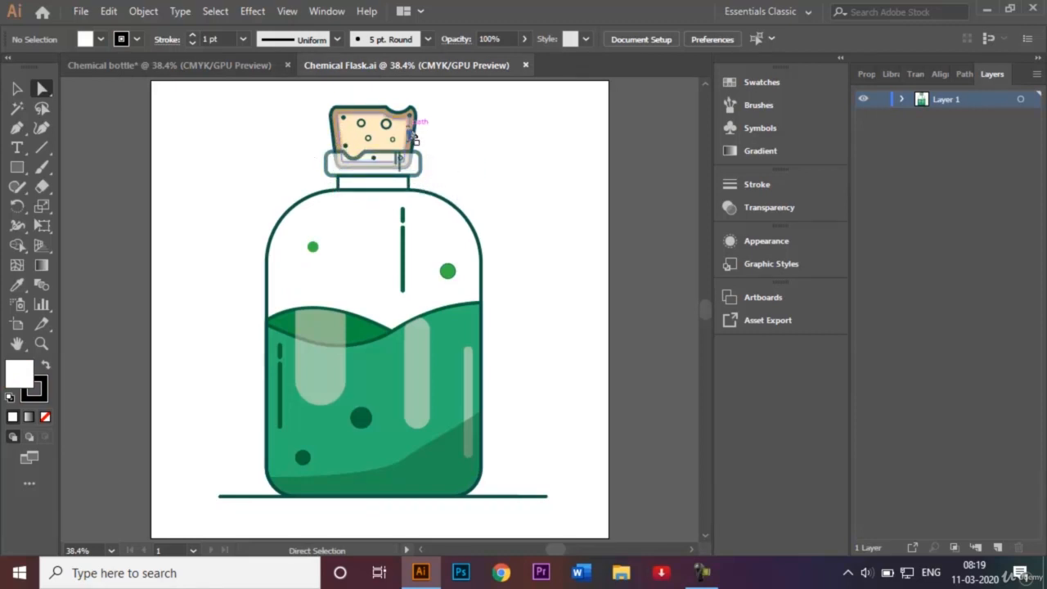
pyautogui.click(222, 69)
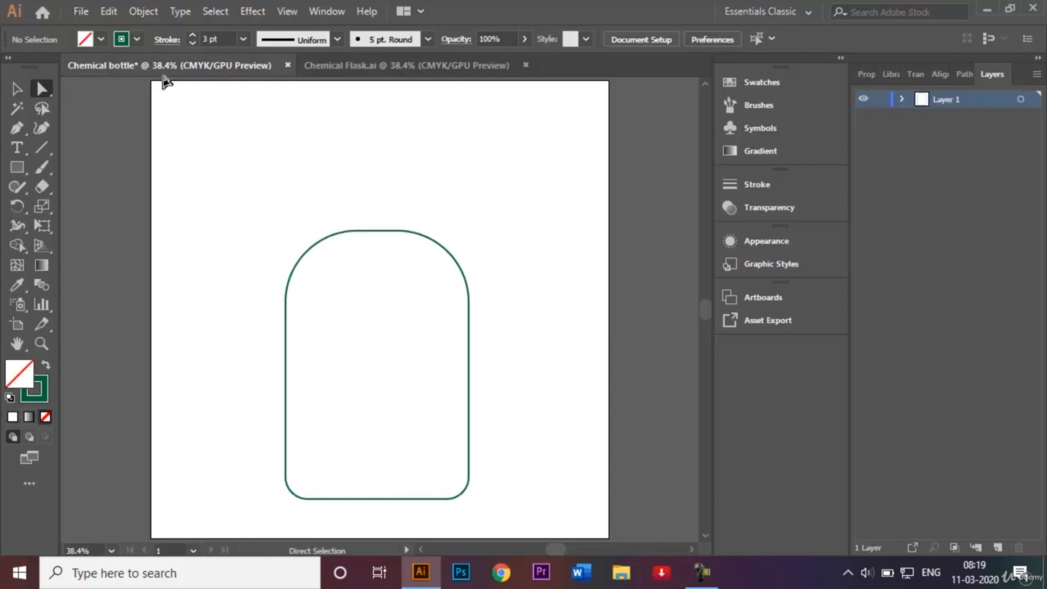
pyautogui.click(16, 168)
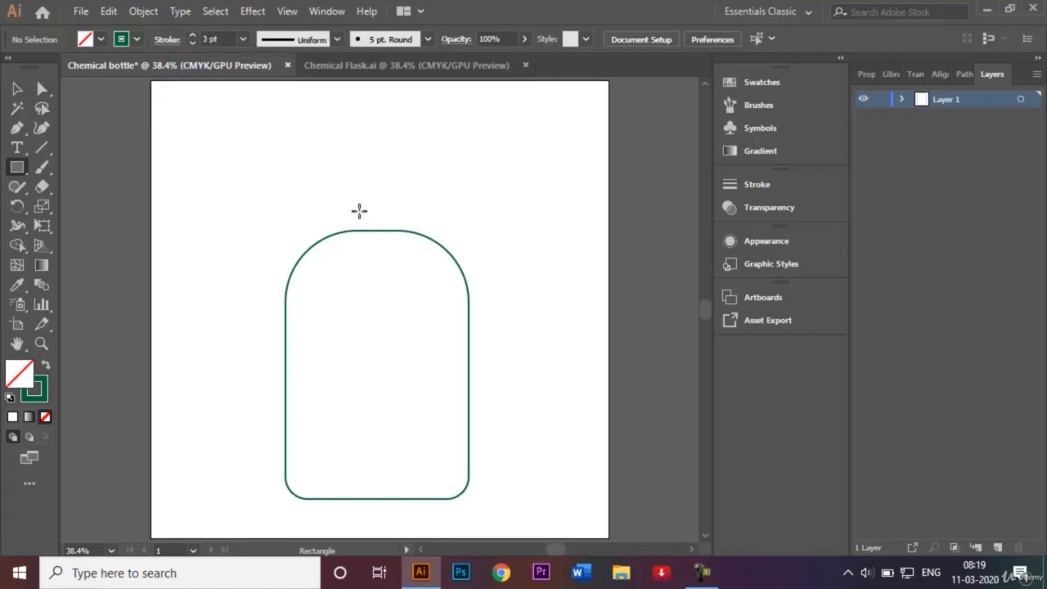
pyautogui.moveTo(343, 205); pyautogui.dragTo(408, 229)
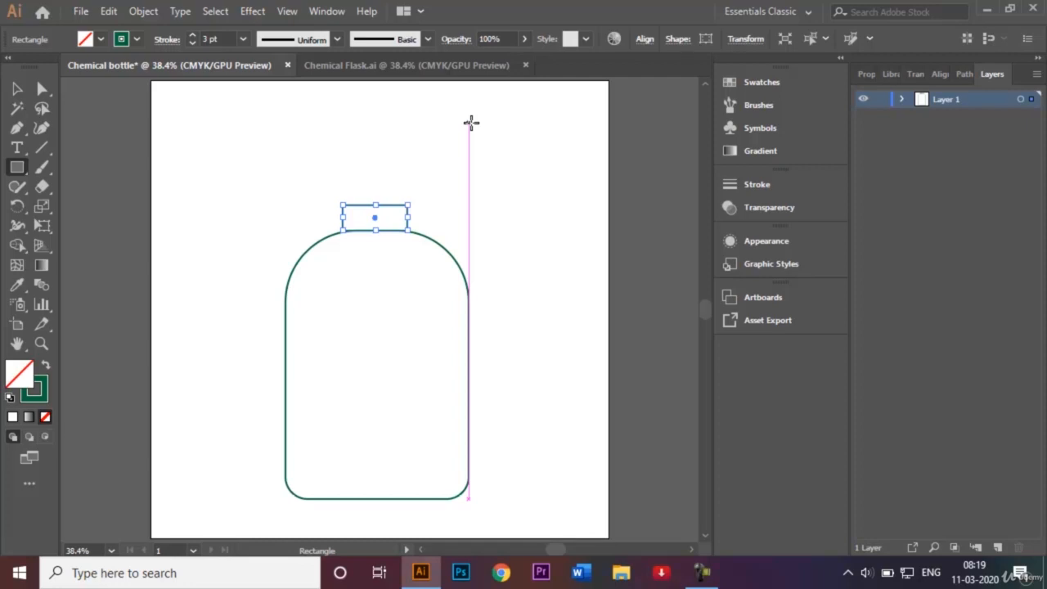
# Step: Align the neck rectangle and the bottle body to each other by their horizontal centers
pyautogui.hotkey('ctrl', '+')
pyautogui.hotkey('ctrl', '+')
pyautogui.hotkey('ctrl', '+')
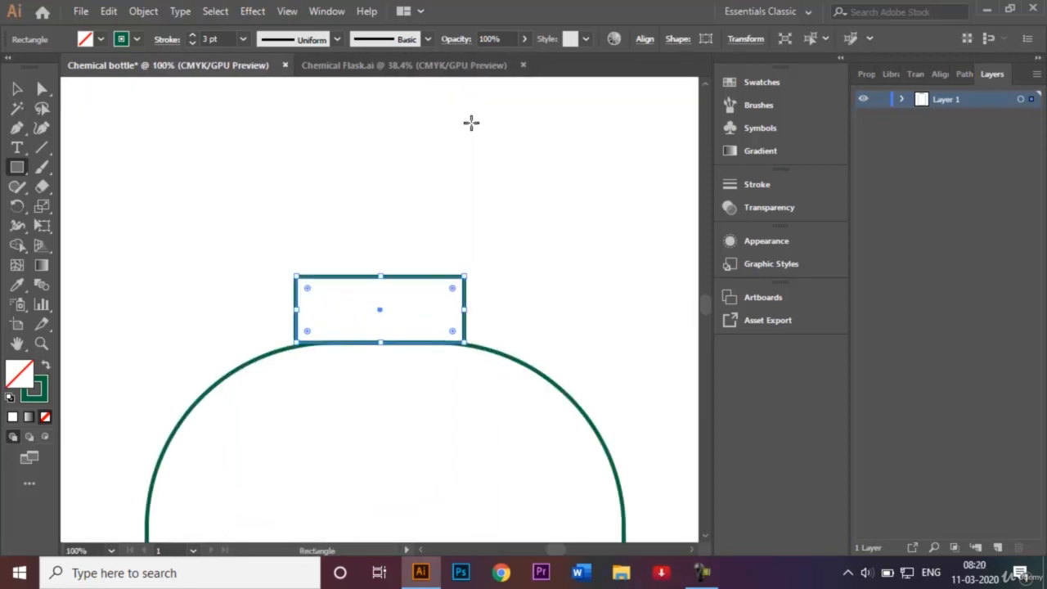
pyautogui.click(17, 88)
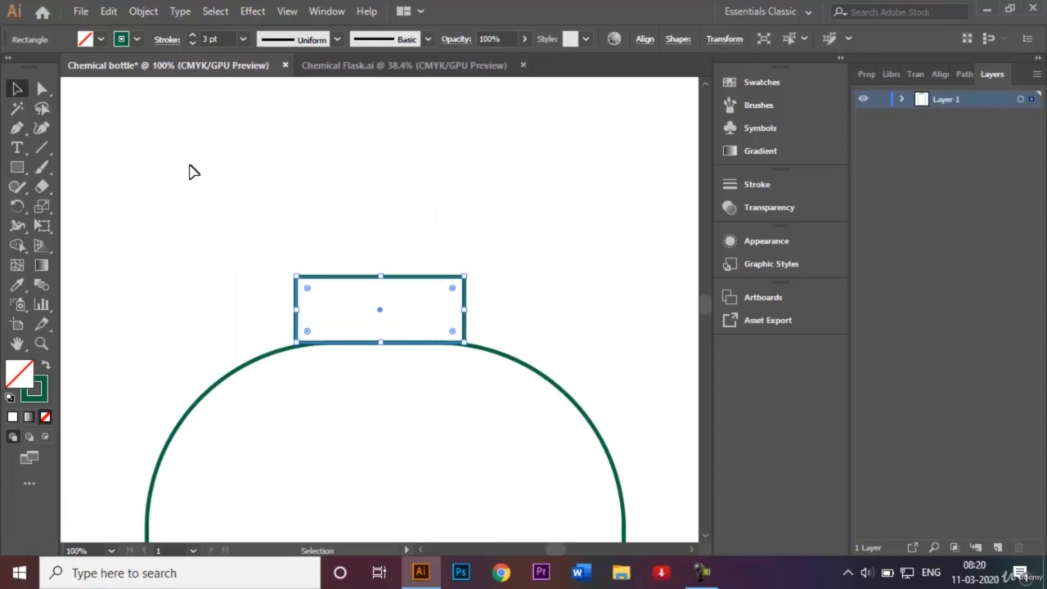
pyautogui.click(301, 214)
pyautogui.moveTo(264, 203); pyautogui.dragTo(491, 435)
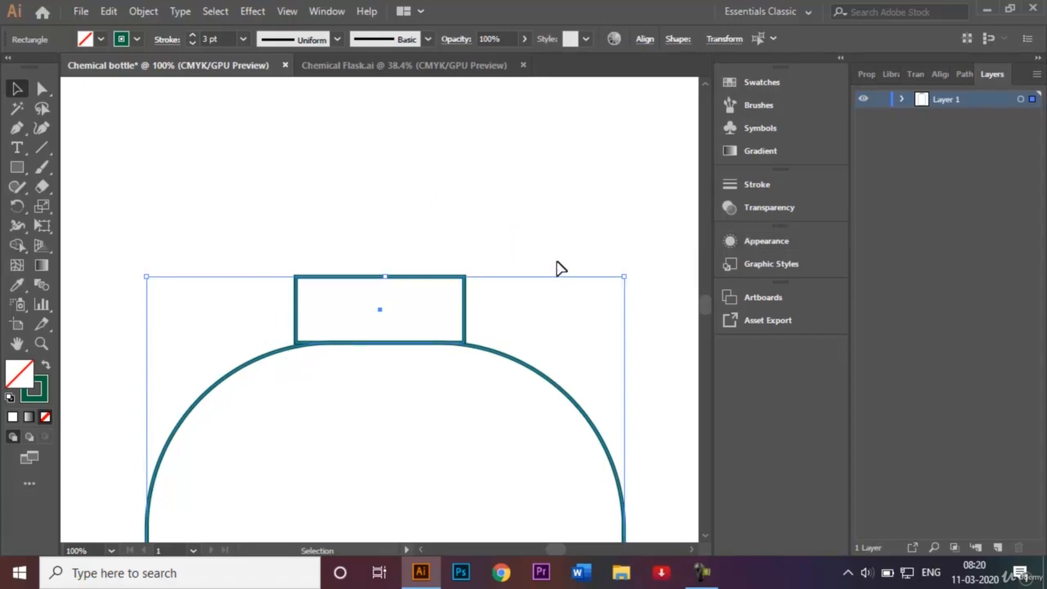
pyautogui.click(942, 74)
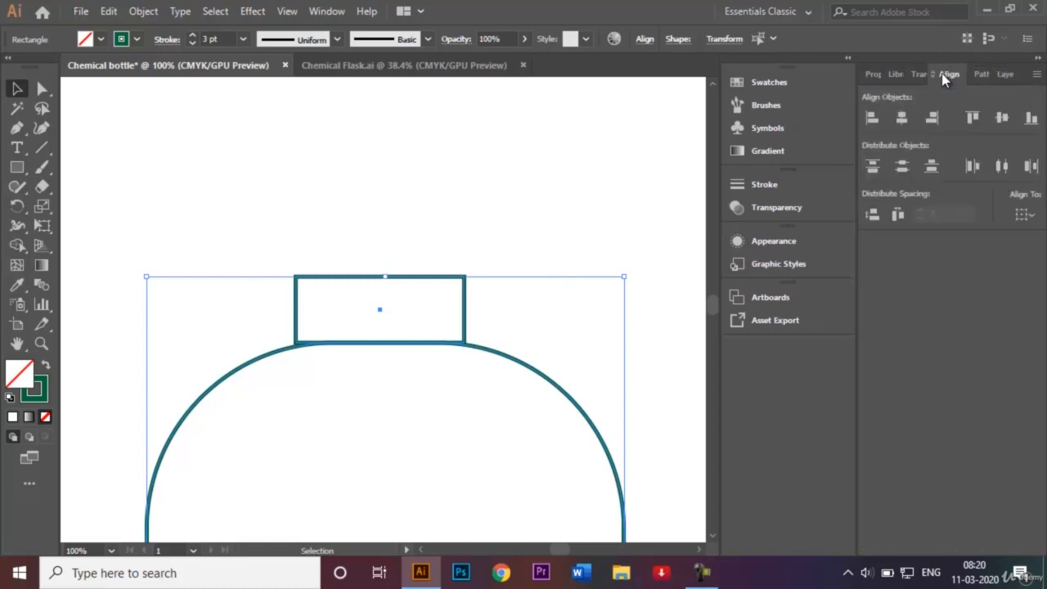
pyautogui.click(900, 122)
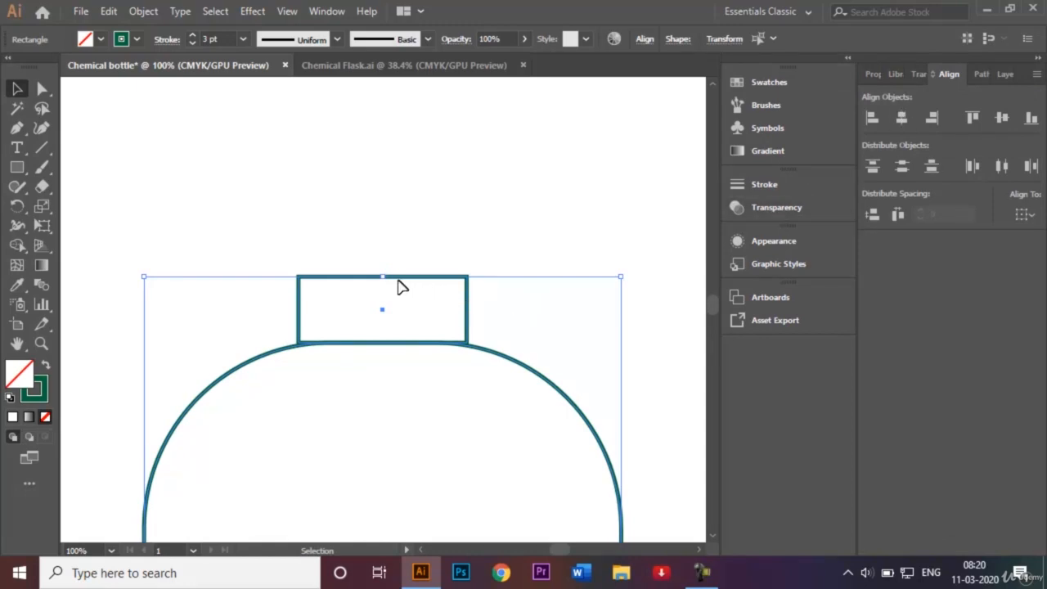
pyautogui.click(364, 249)
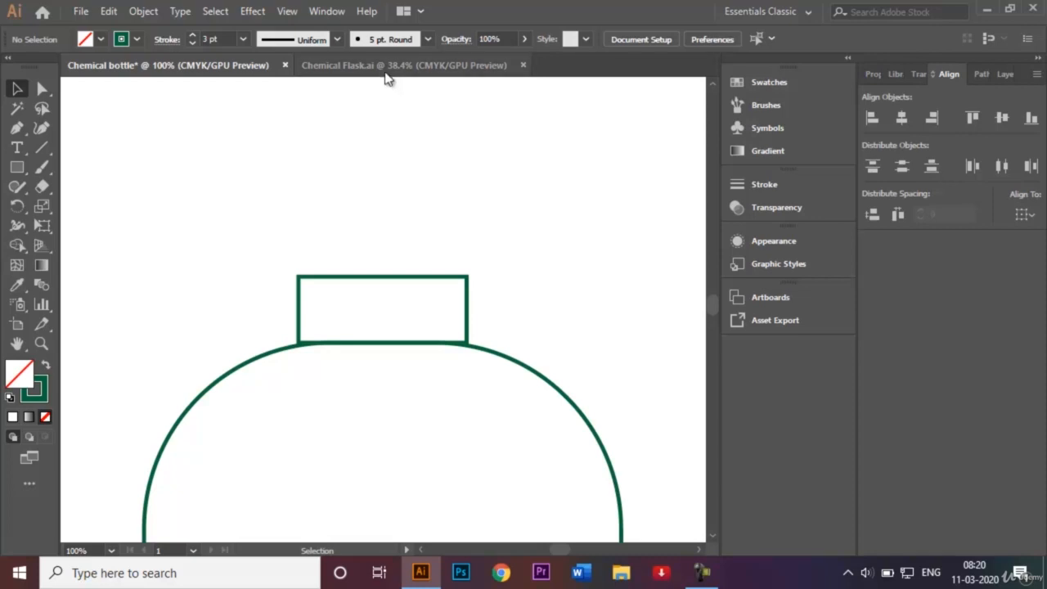
# Step: Shorten the neck rectangle to about half its height by lowering its top edge, keeping its base on the body
pyautogui.click(382, 278)
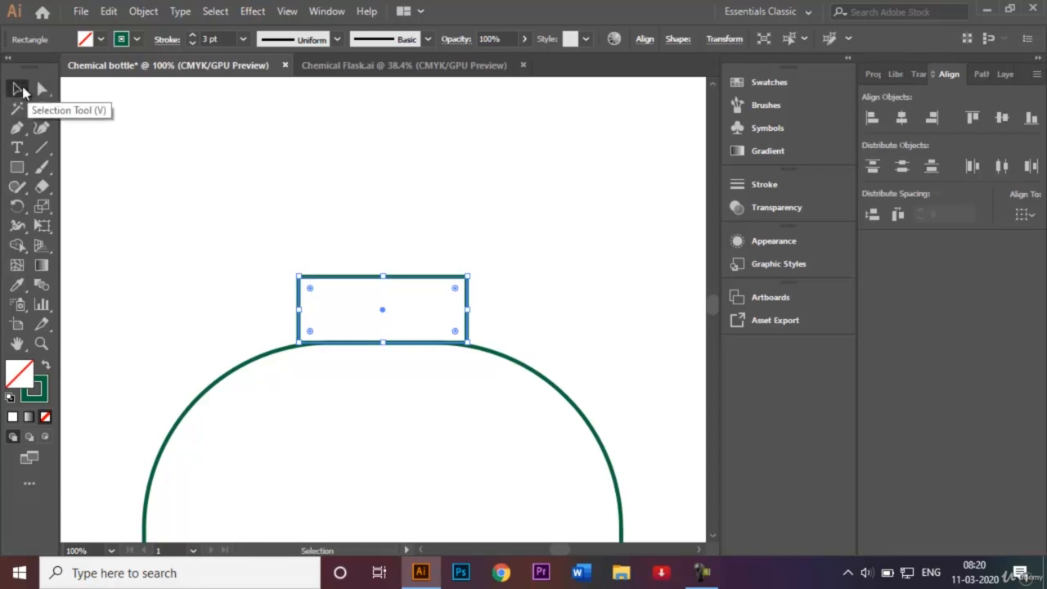
pyautogui.click(15, 88)
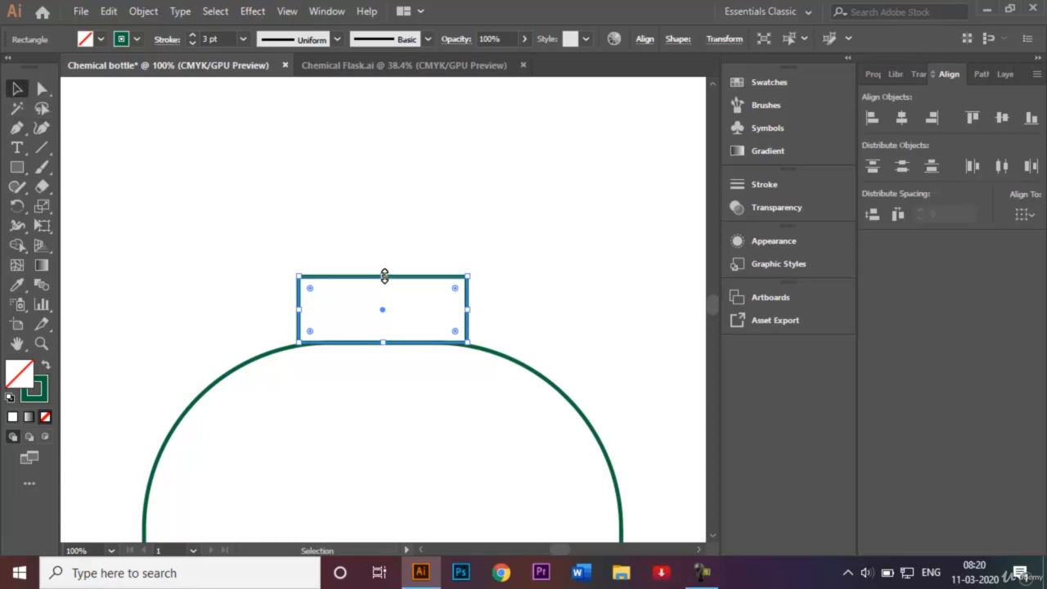
pyautogui.moveTo(385, 275); pyautogui.dragTo(384, 309)
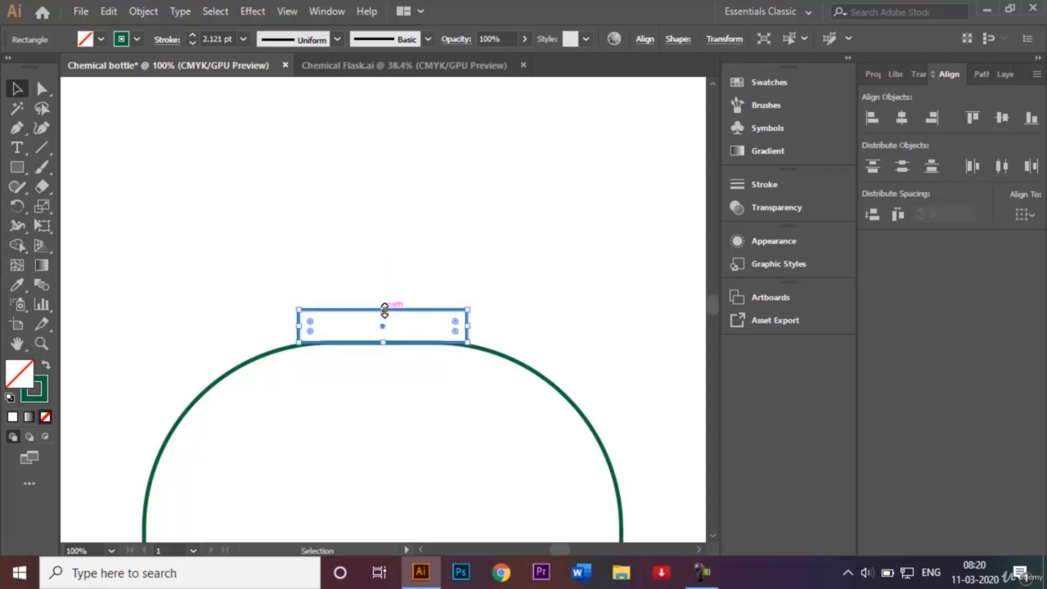
pyautogui.click(493, 291)
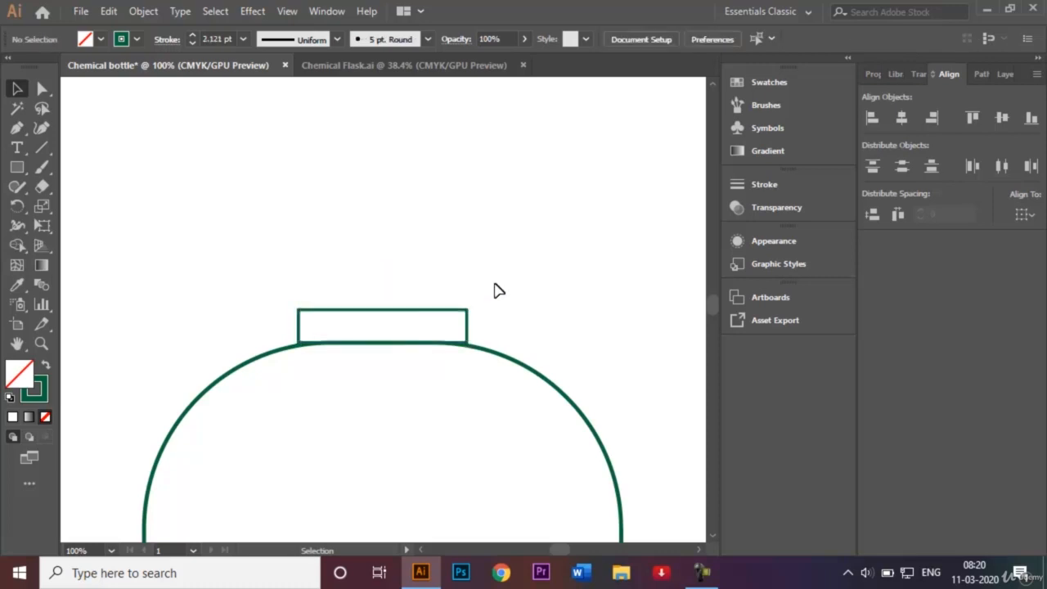
# Step: Check the lip in the finished flask artwork, place a copy of the neck rectangle directly above the neck, and extend the copy's left edge outward
pyautogui.click(403, 71)
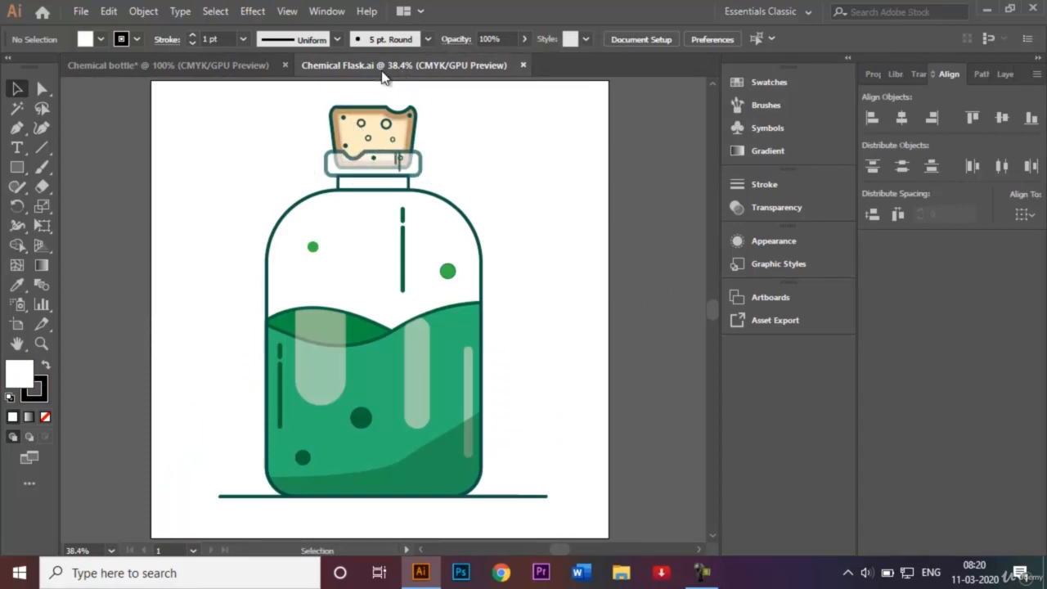
pyautogui.click(211, 65)
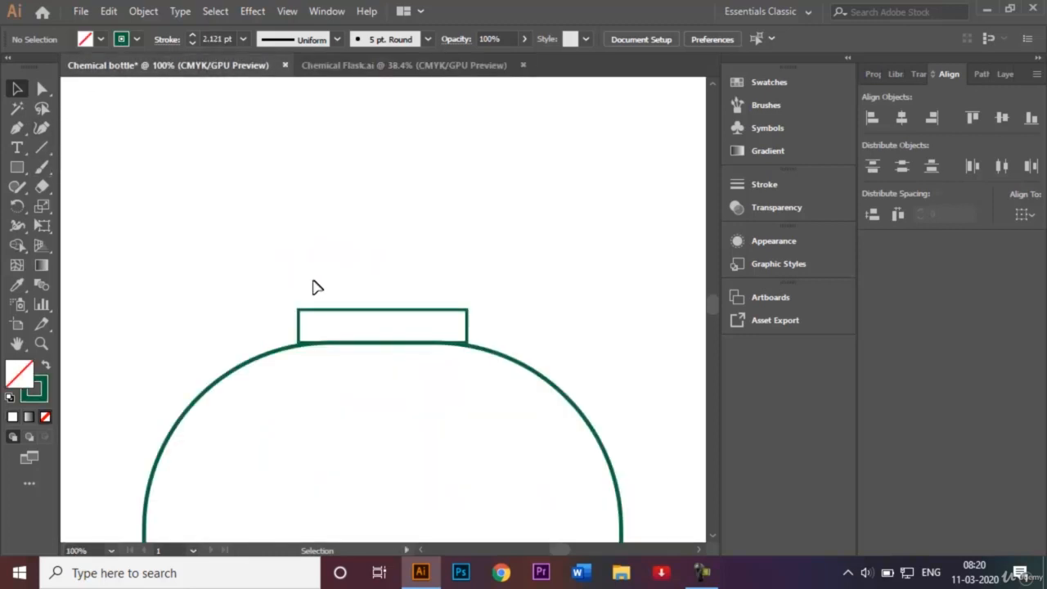
pyautogui.click(354, 312)
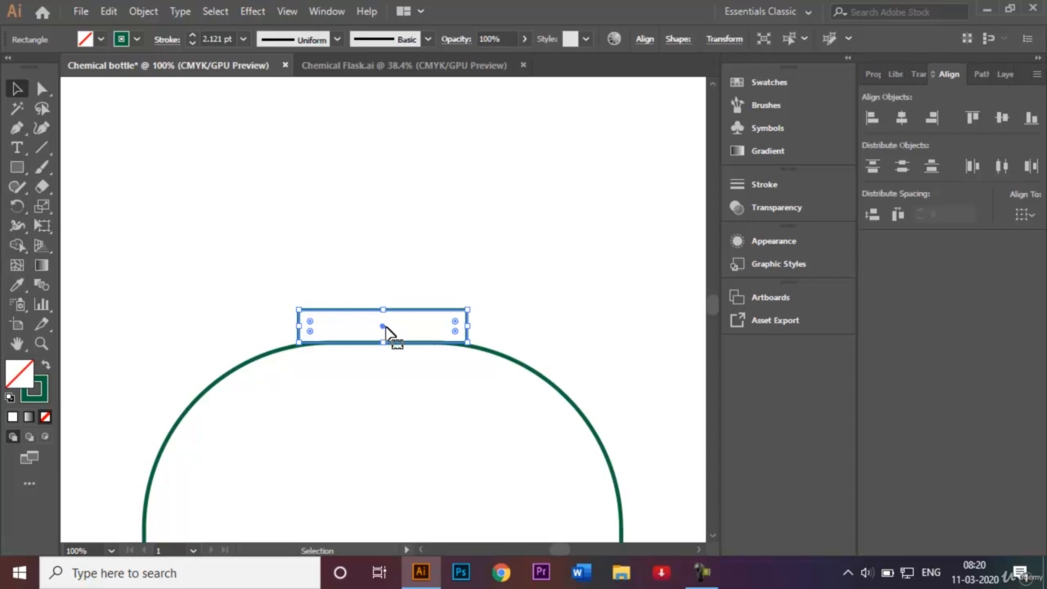
pyautogui.moveTo(379, 326); pyautogui.dragTo(383, 293)
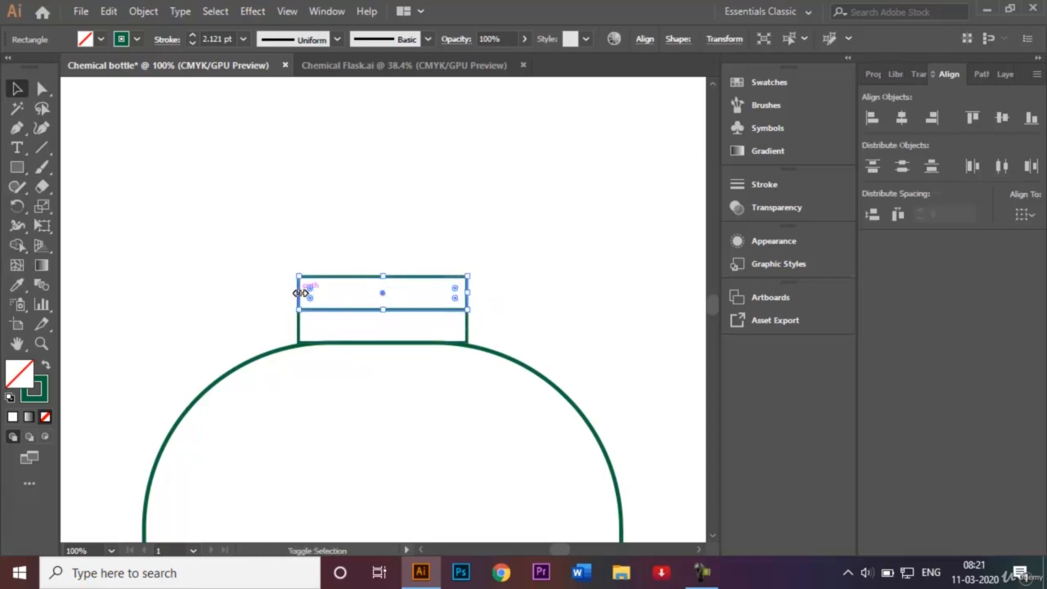
pyautogui.moveTo(300, 292); pyautogui.dragTo(286, 293)
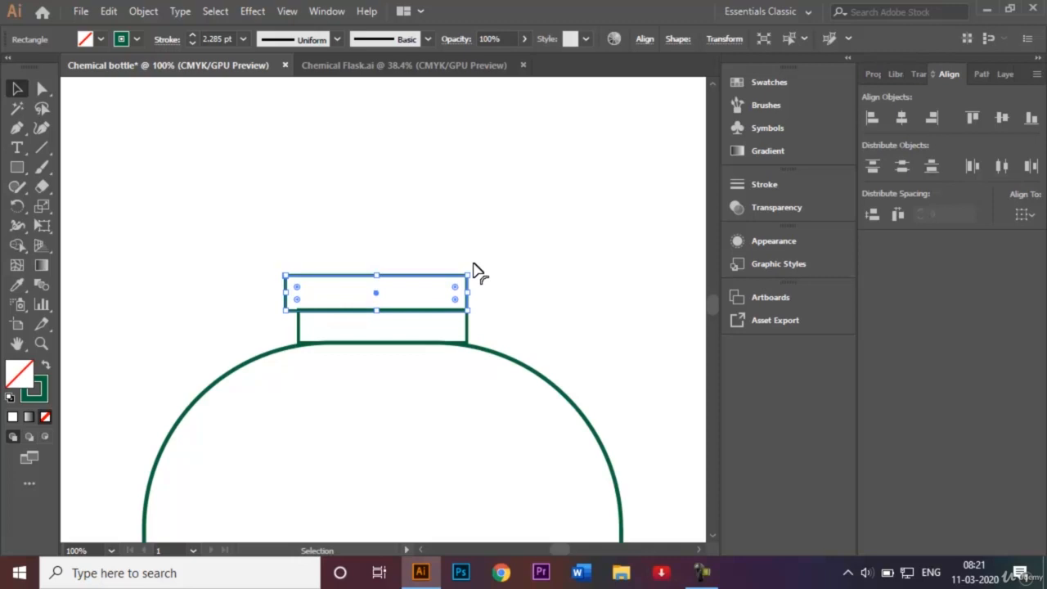
# Step: Nudge the lip rectangle slightly up and to the right so it overhangs both sides of the neck
pyautogui.press('Up')
pyautogui.press('Up')
pyautogui.press('Up')
pyautogui.press('Right')
pyautogui.press('Right')
pyautogui.press('Right')
pyautogui.press('Right')
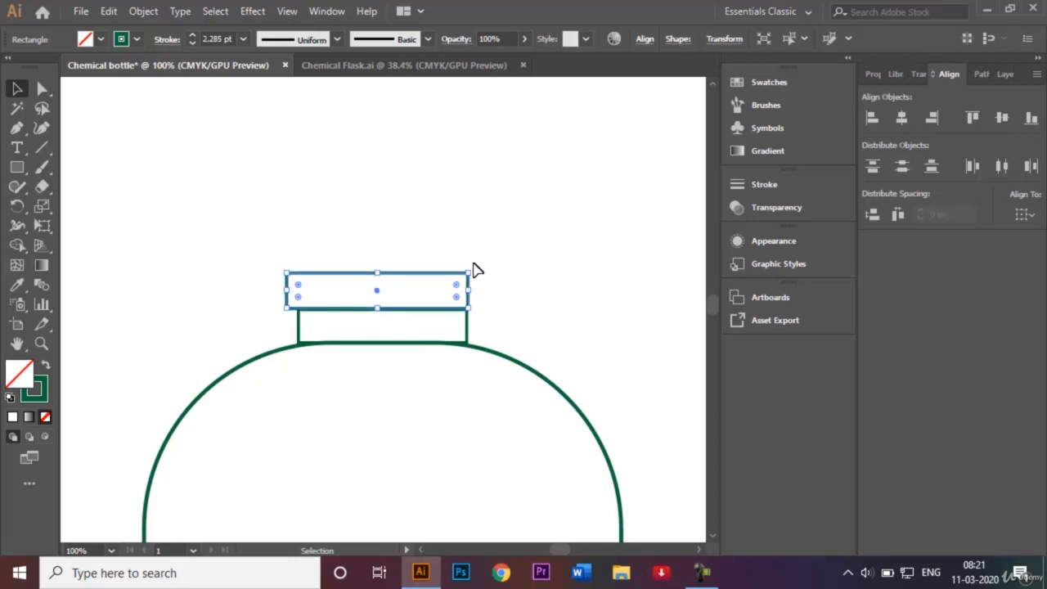
pyautogui.click(532, 233)
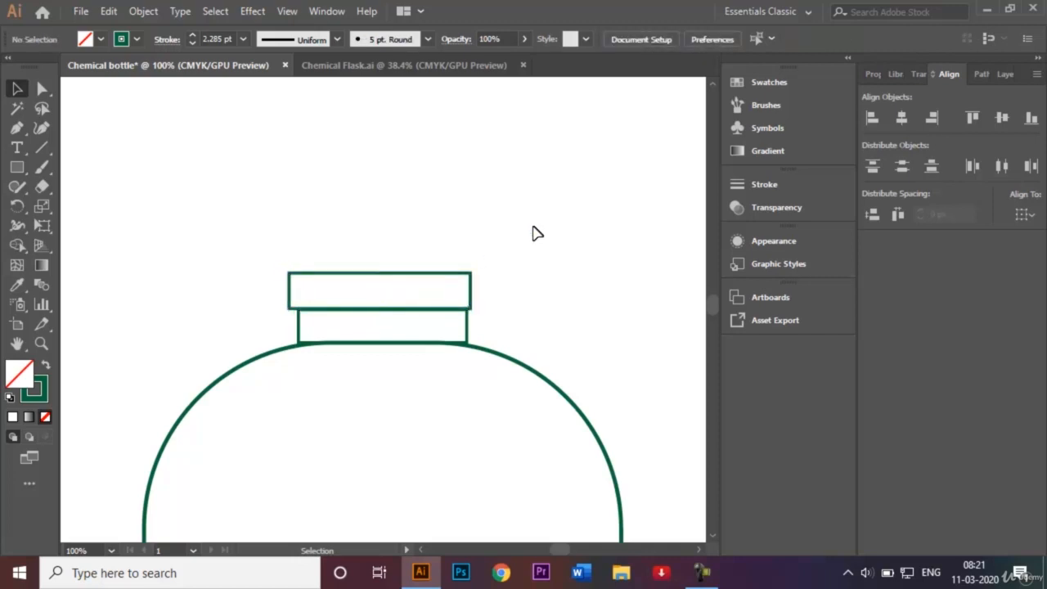
# Step: Align the lip rectangle and the neck rectangle to each other by their horizontal centers
pyautogui.moveTo(352, 229); pyautogui.dragTo(434, 323)
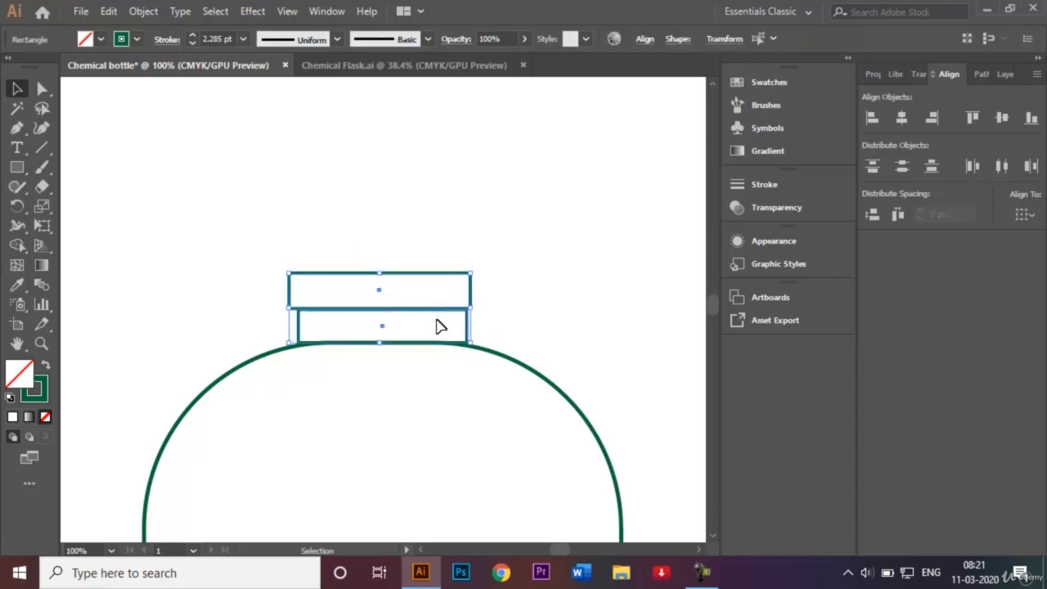
pyautogui.click(903, 121)
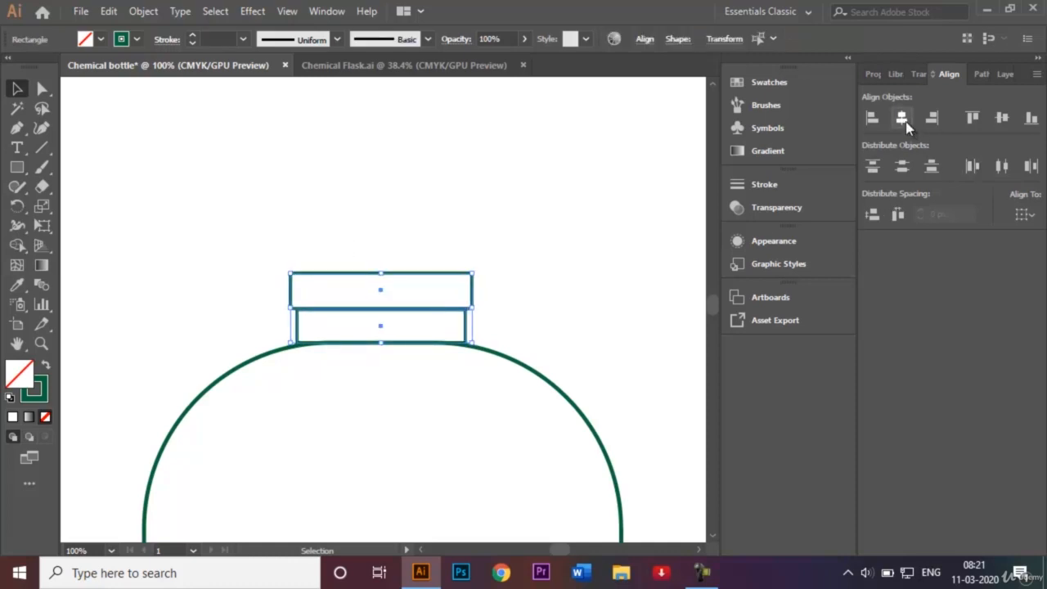
pyautogui.click(523, 227)
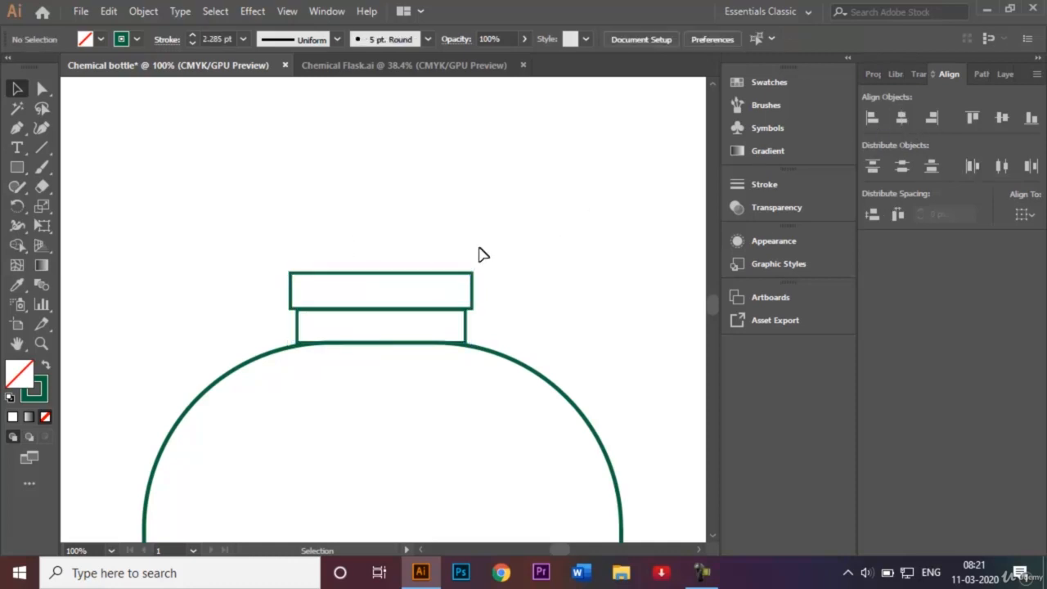
# Step: Set the lip rectangle's stroke weight to 3 pt
pyautogui.click(415, 274)
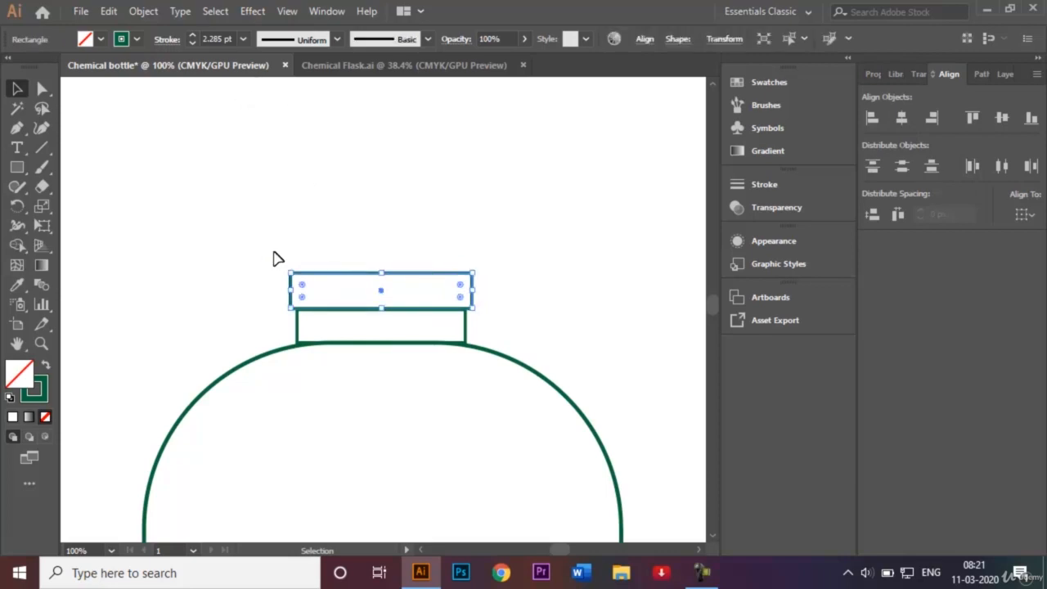
pyautogui.click(242, 39)
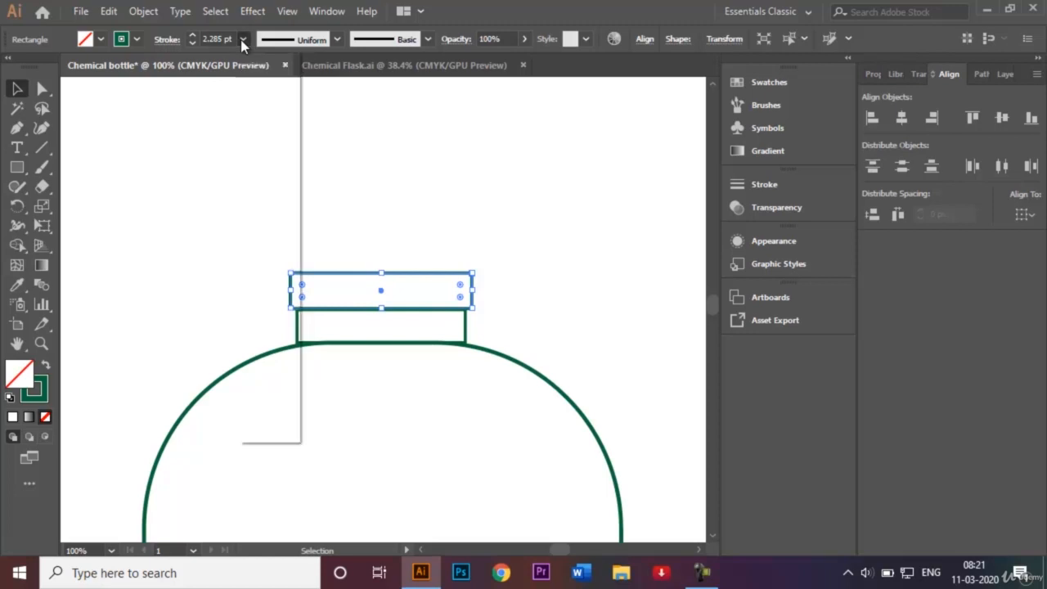
pyautogui.click(263, 146)
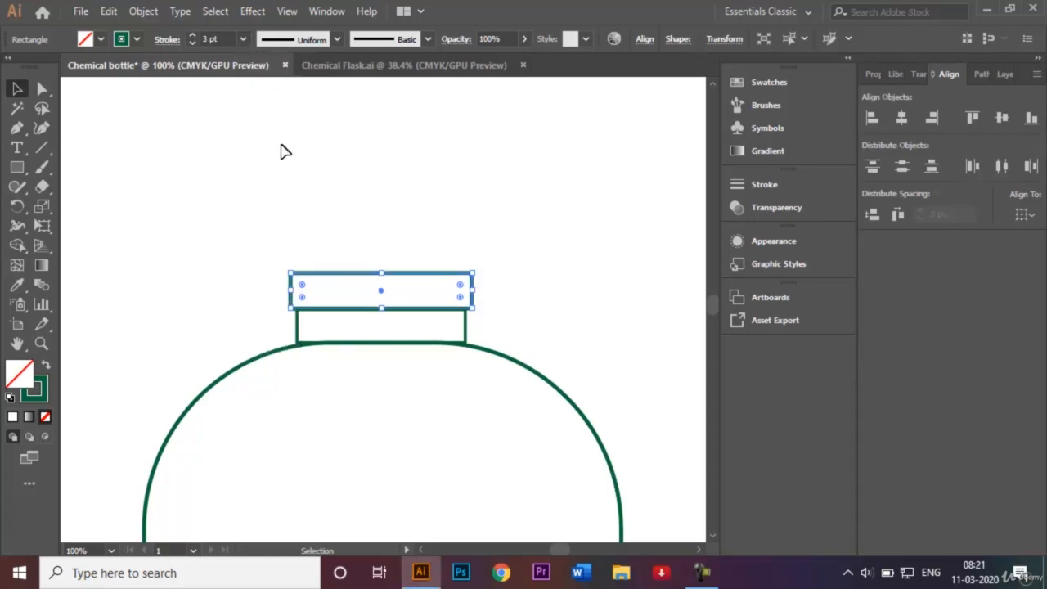
pyautogui.click(400, 201)
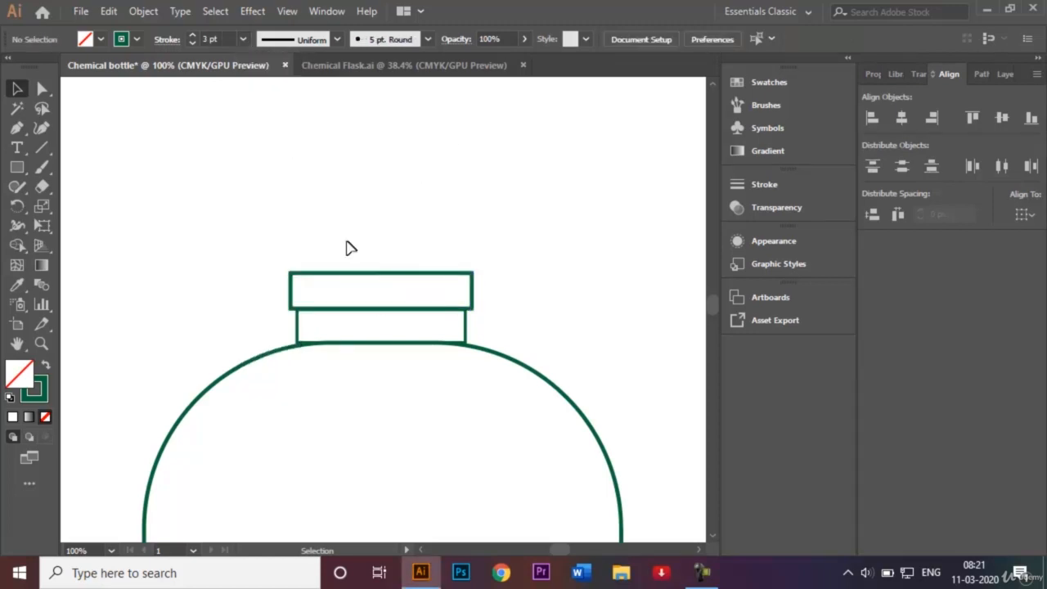
# Step: Compare with the finished flask artwork and make the lip rectangle about one and a half times as tall by raising its top edge
pyautogui.click(375, 71)
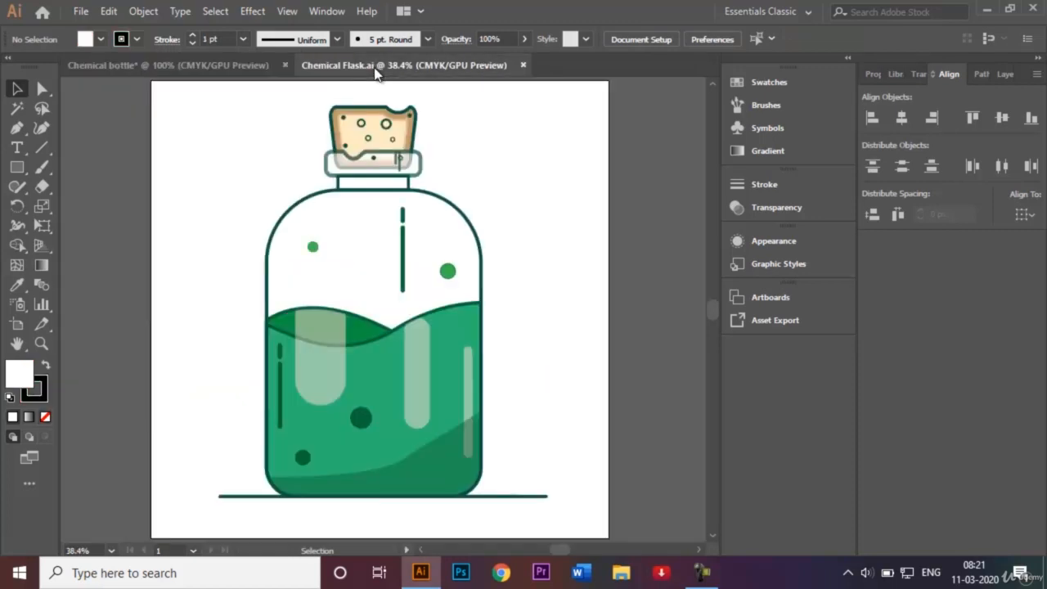
pyautogui.click(209, 65)
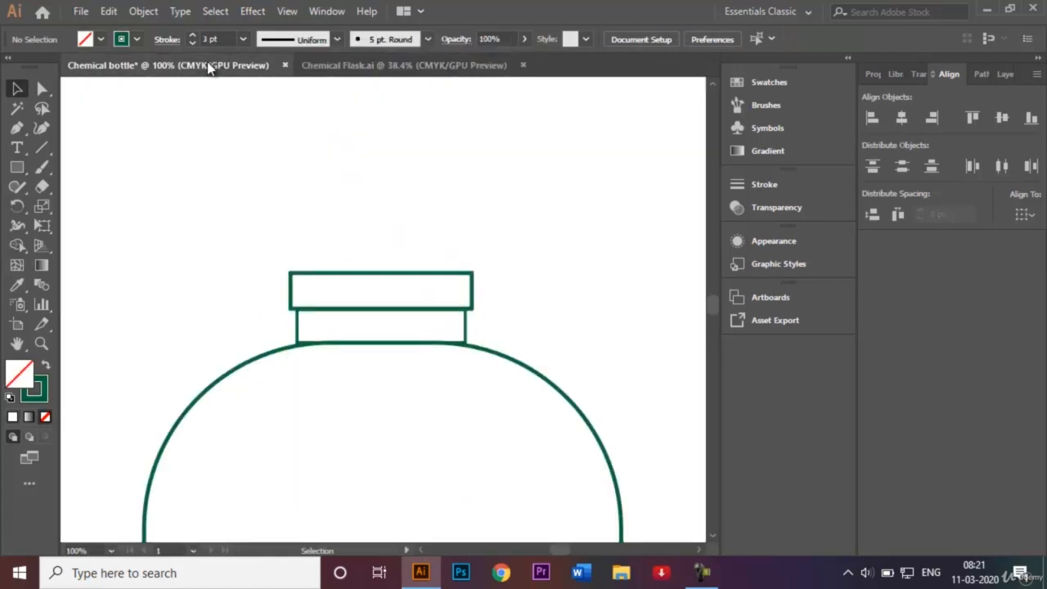
pyautogui.click(390, 276)
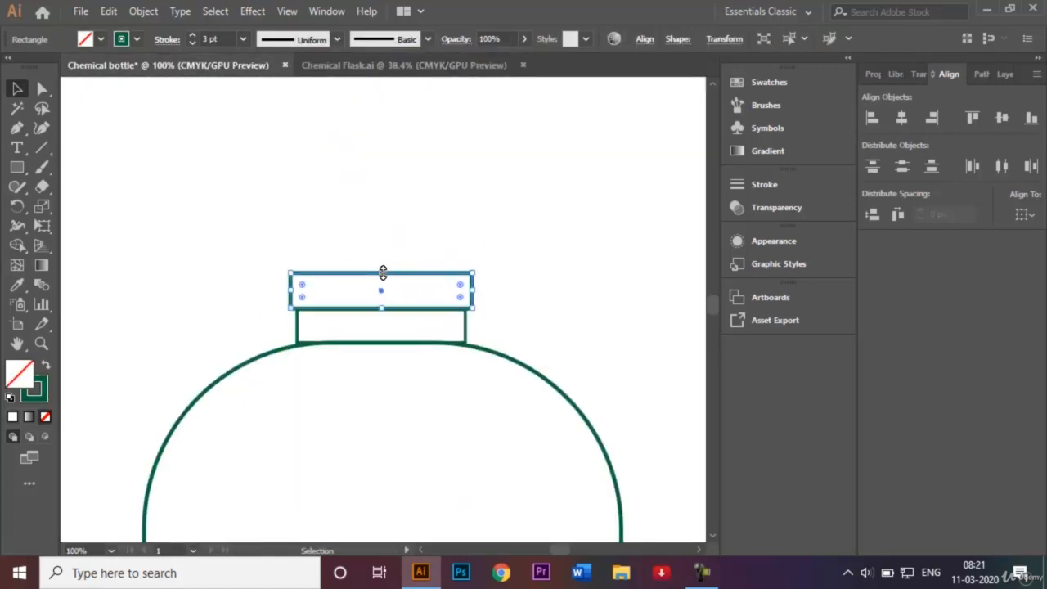
pyautogui.moveTo(381, 273); pyautogui.dragTo(379, 256)
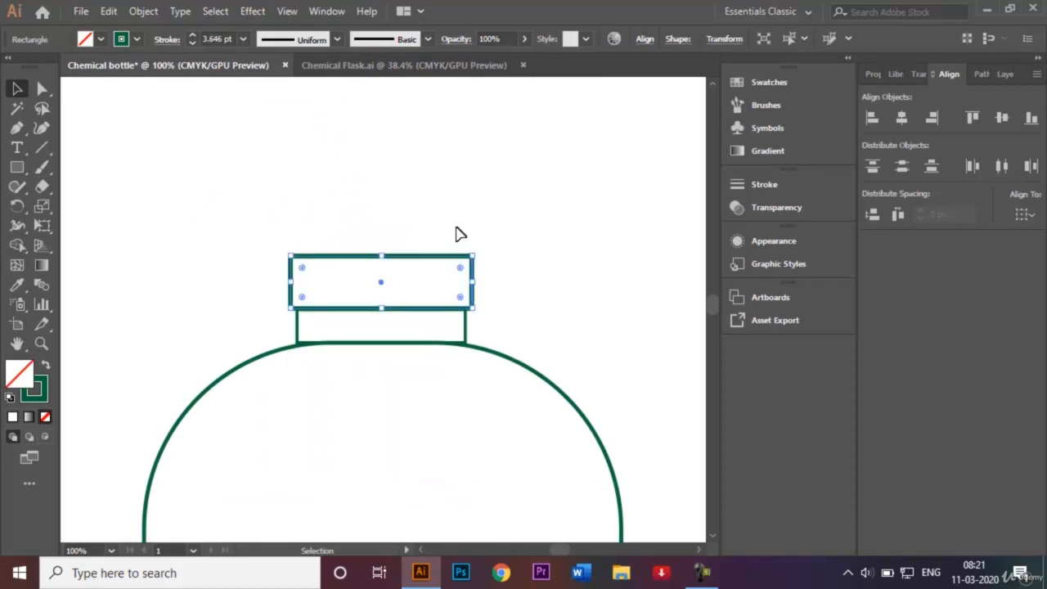
pyautogui.click(455, 233)
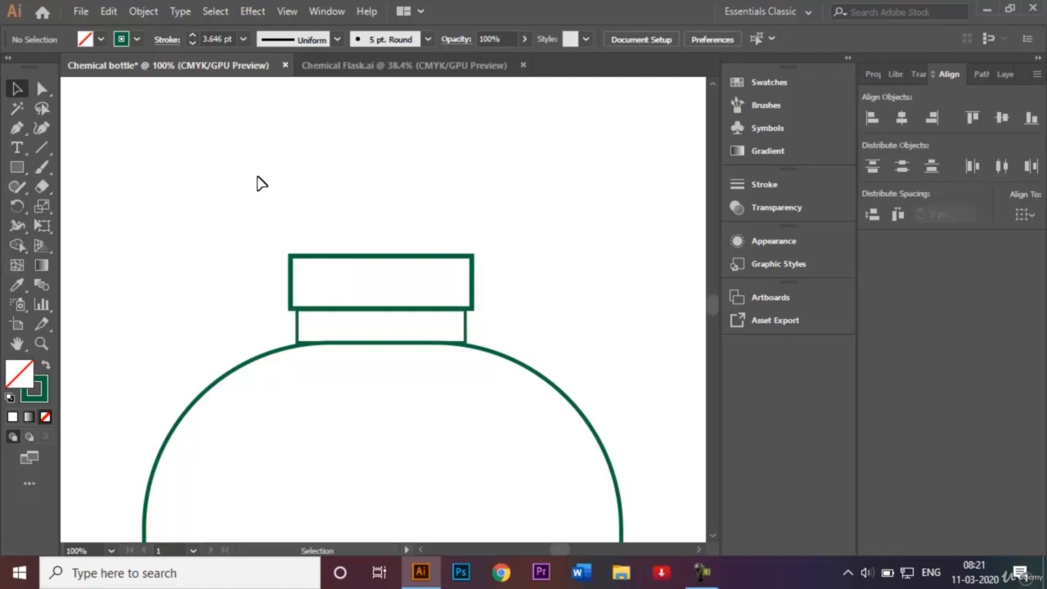
# Step: Restore the taller lip rectangle's outline to a 3 pt stroke weight
pyautogui.click(370, 257)
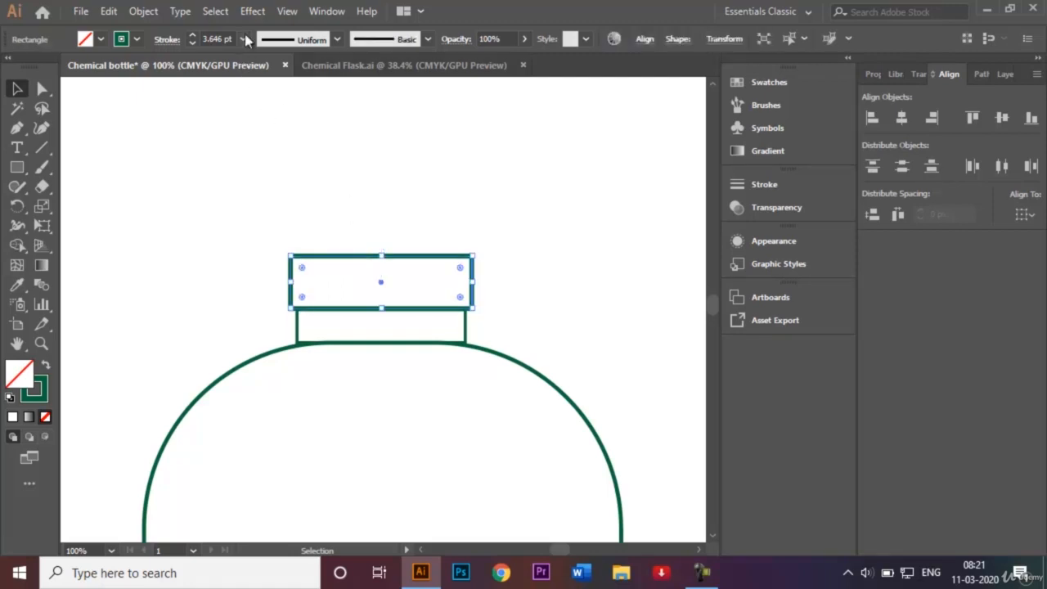
pyautogui.click(244, 39)
pyautogui.click(274, 142)
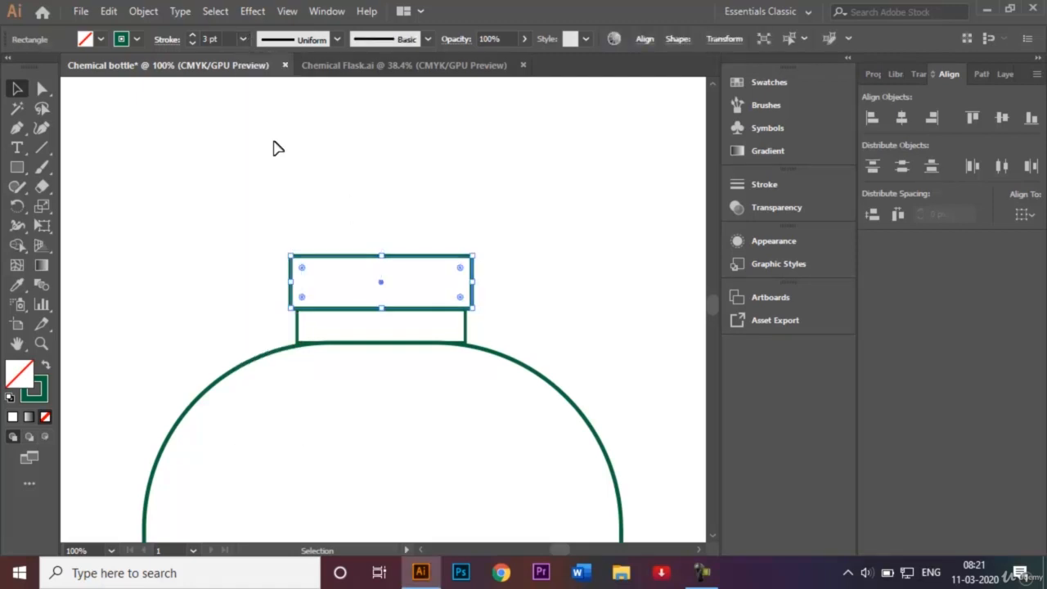
pyautogui.click(374, 173)
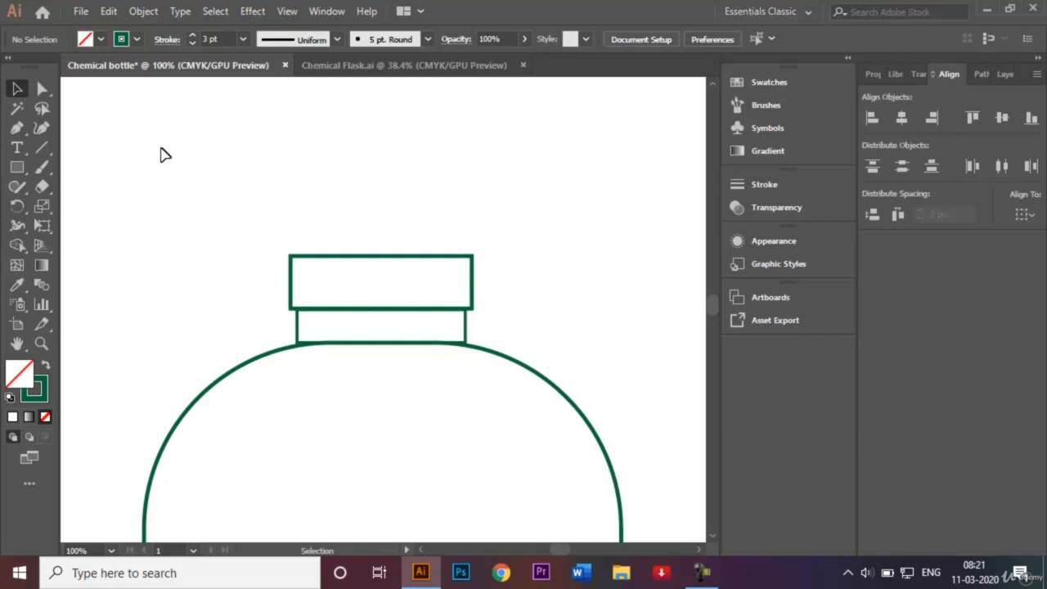
# Step: Check the cork in the finished flask artwork and draw a square about two-thirds of the lip's width, overlapping the lip, as the cork
pyautogui.click(17, 166)
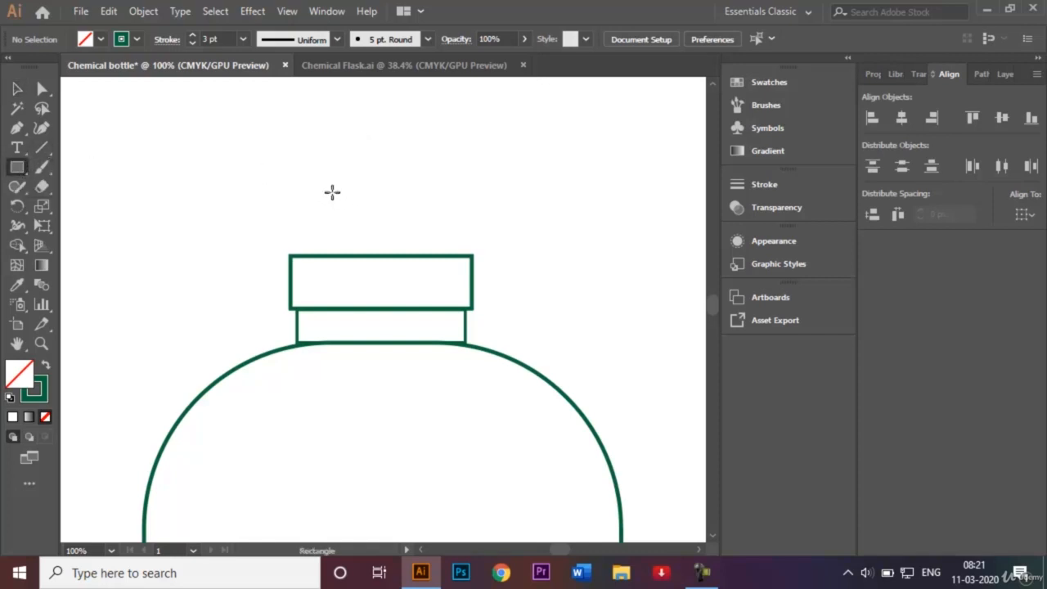
pyautogui.click(401, 68)
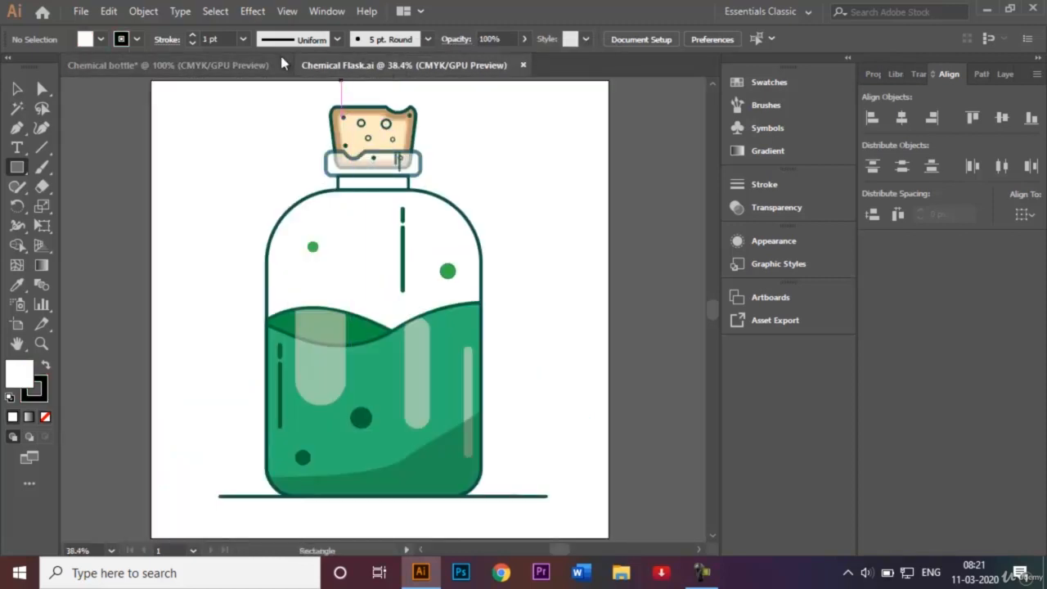
pyautogui.click(256, 63)
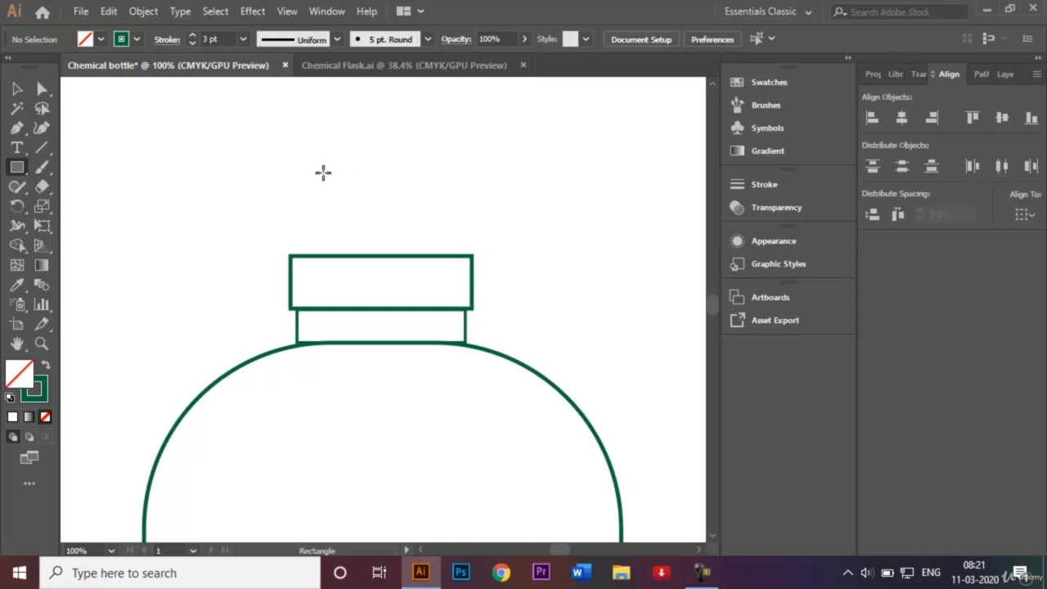
pyautogui.moveTo(318, 171); pyautogui.dragTo(437, 290)
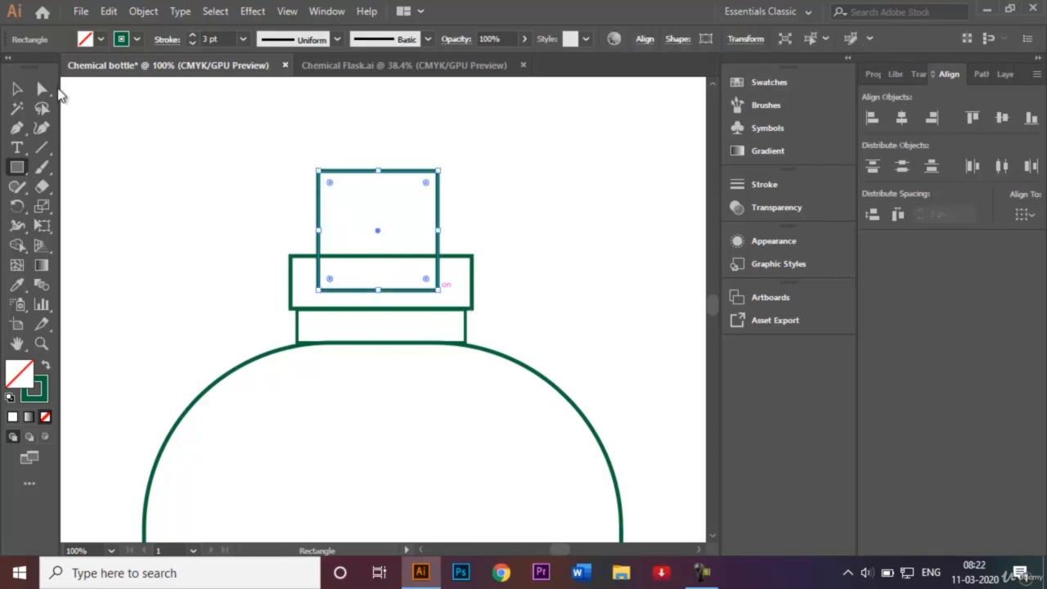
pyautogui.click(18, 88)
pyautogui.click(287, 175)
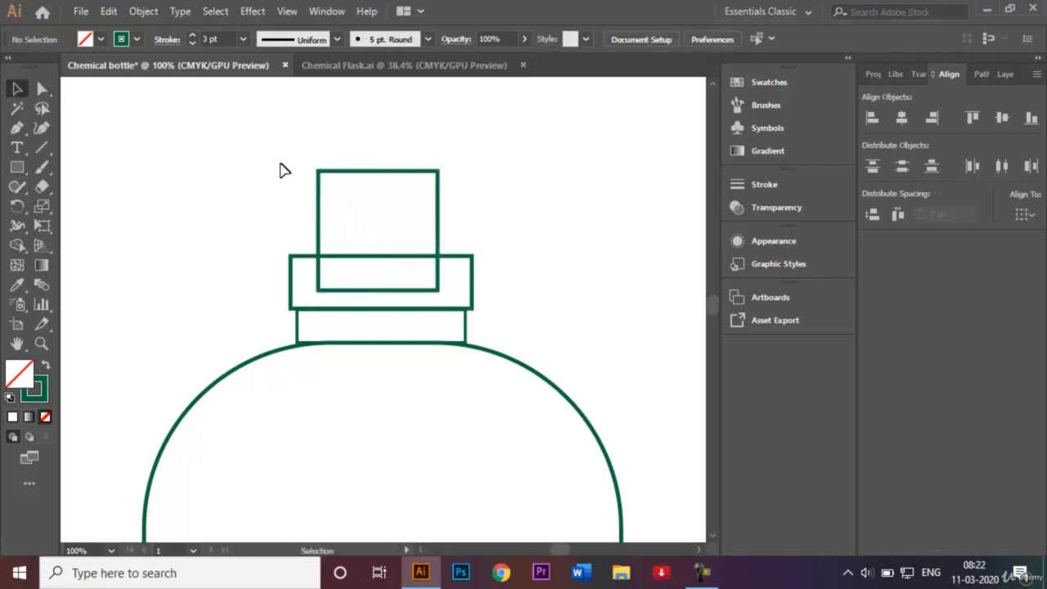
# Step: Align the cork square and the lip rectangle to each other by their horizontal centers
pyautogui.moveTo(279, 169); pyautogui.dragTo(382, 287)
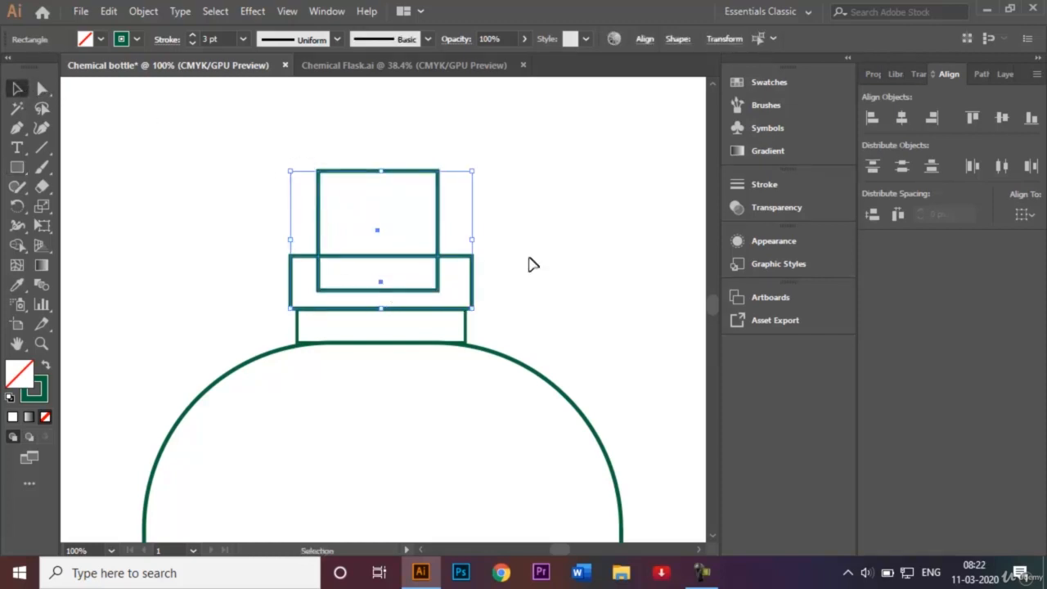
pyautogui.click(902, 118)
pyautogui.click(626, 240)
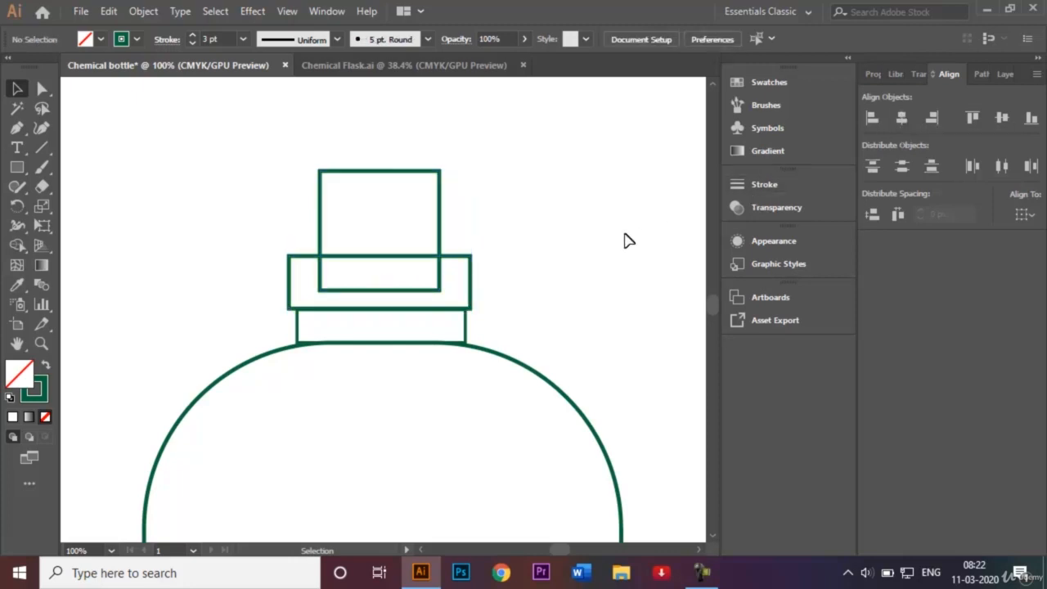
# Step: Check the cork's shape in the finished flask artwork and taper the square by moving its two lower corner points inward by equal amounts
pyautogui.click(378, 64)
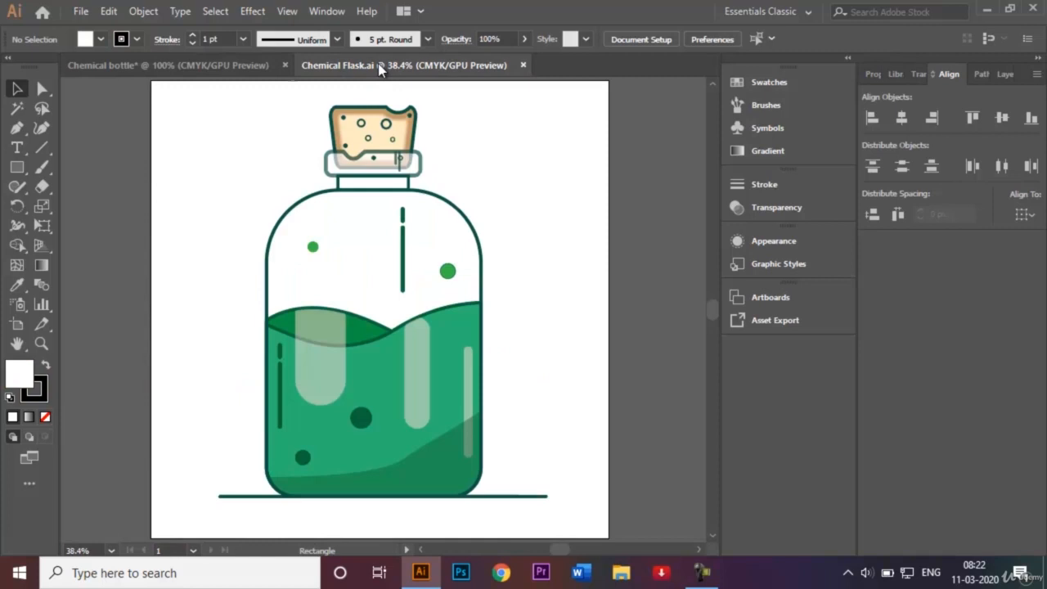
pyautogui.click(202, 67)
pyautogui.click(43, 90)
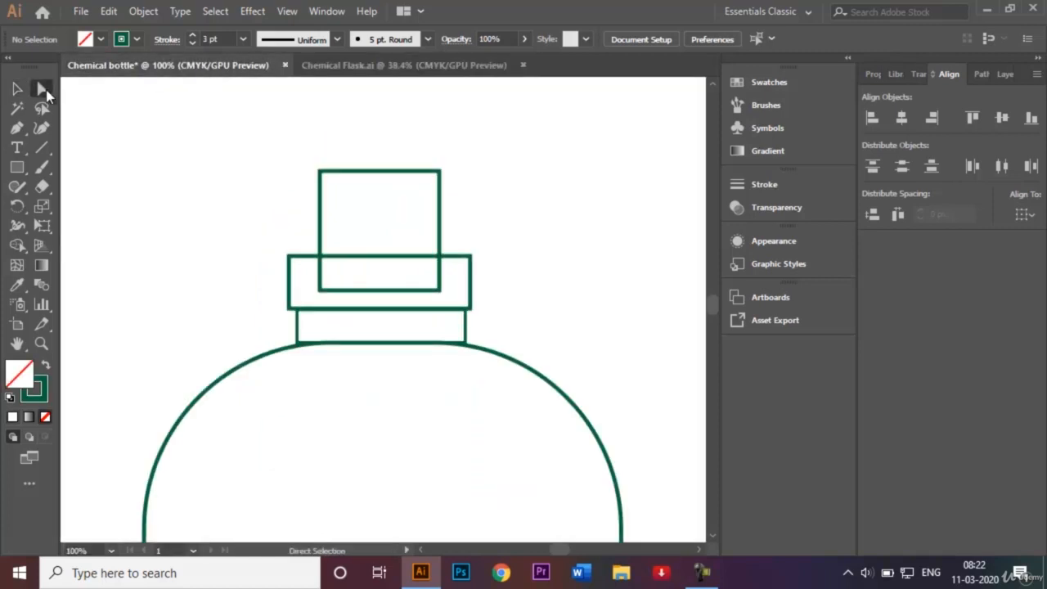
pyautogui.click(321, 291)
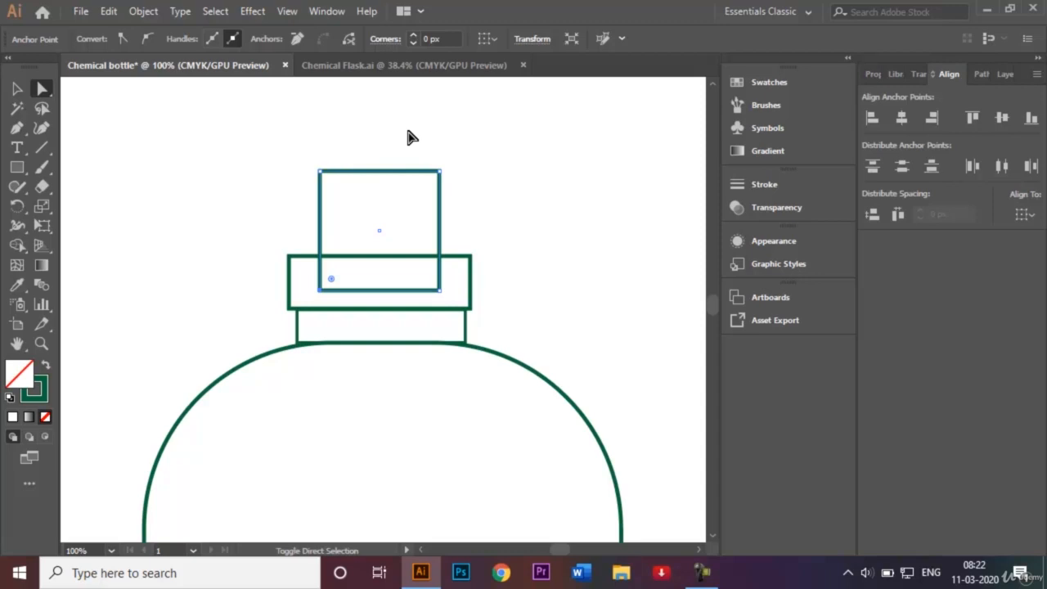
pyautogui.hotkey('shift', 'Right')
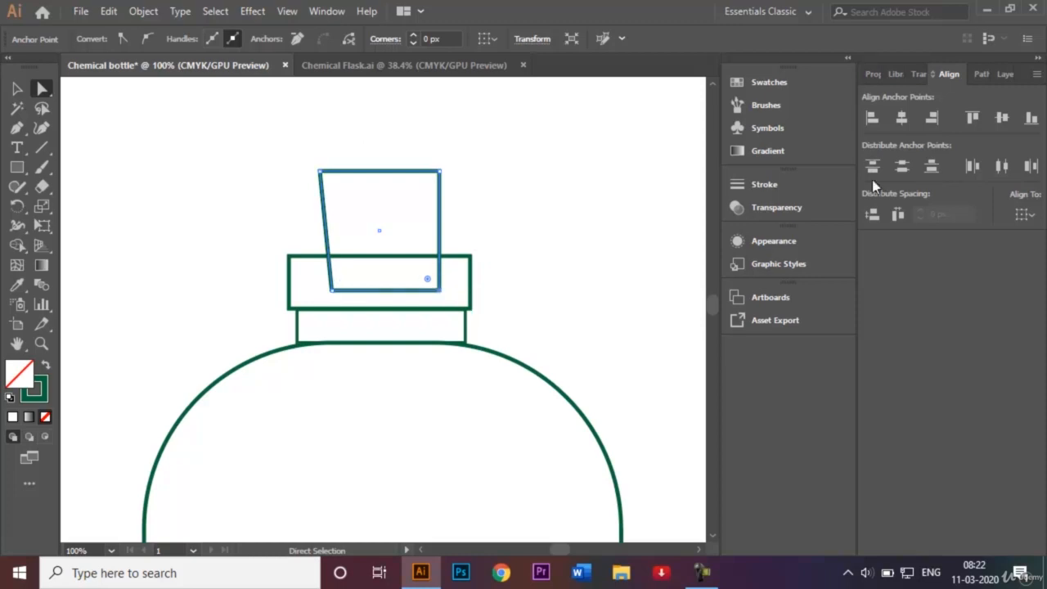
pyautogui.hotkey('shift', 'Left')
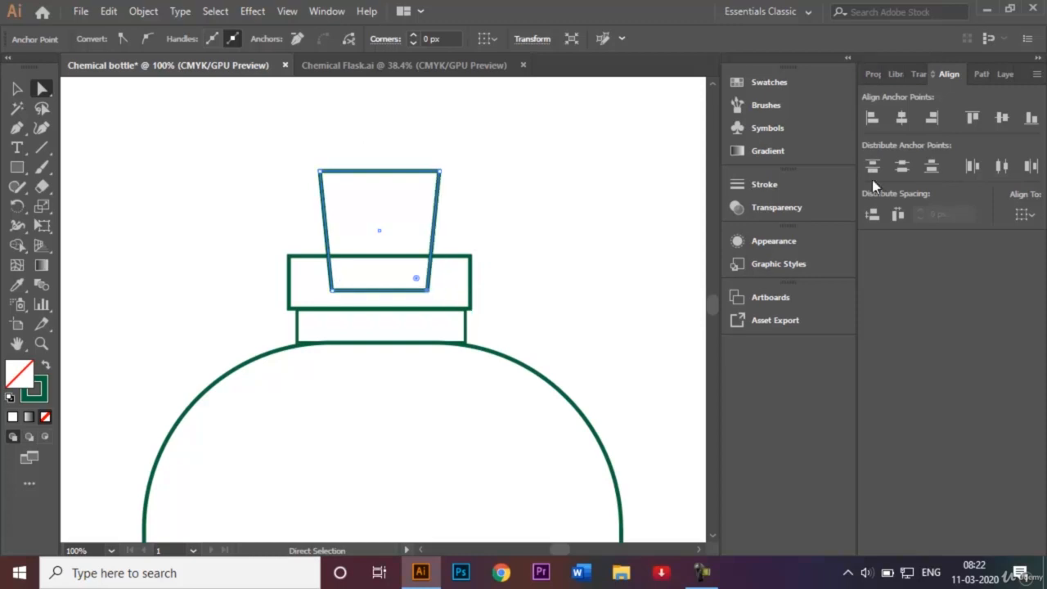
# Step: Round the cork's two upper corners to about 19 px and its two lower corners to about 18 px
pyautogui.click(320, 171)
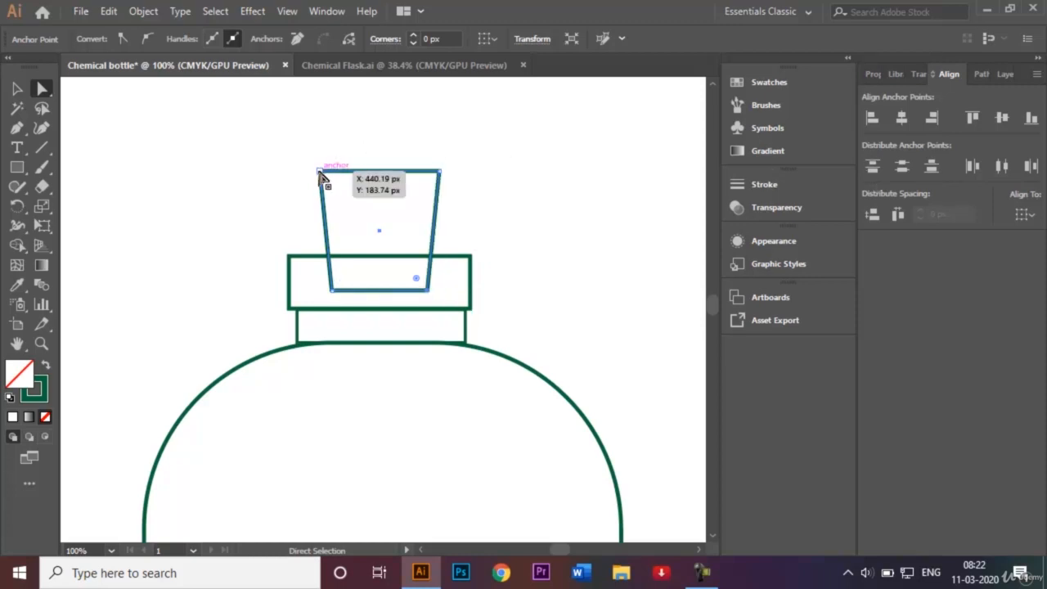
pyautogui.keyDown('shift'); pyautogui.click(440, 171); pyautogui.keyUp('shift')
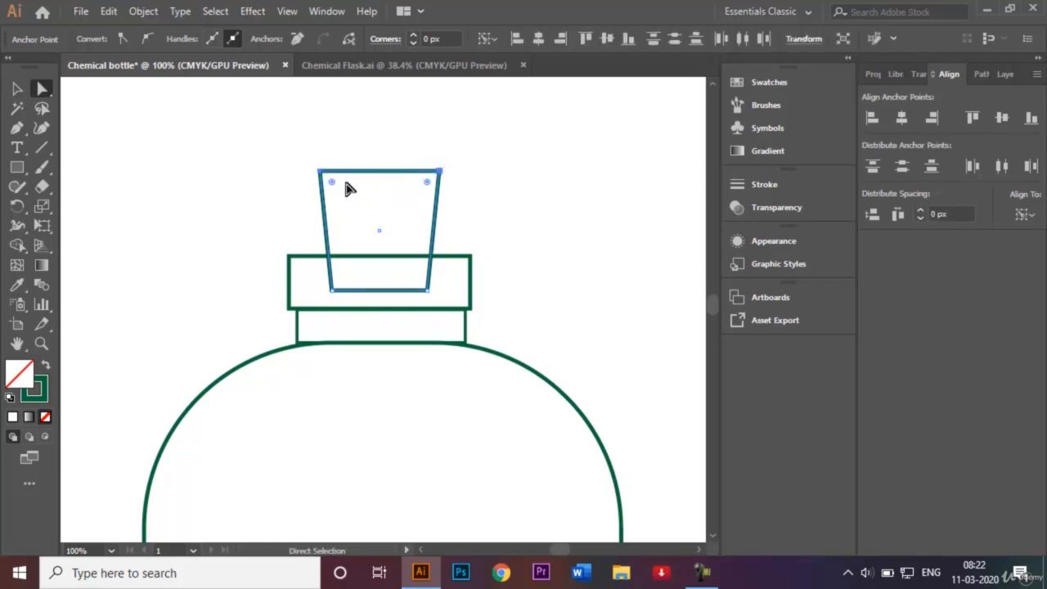
pyautogui.moveTo(330, 186); pyautogui.dragTo(343, 202)
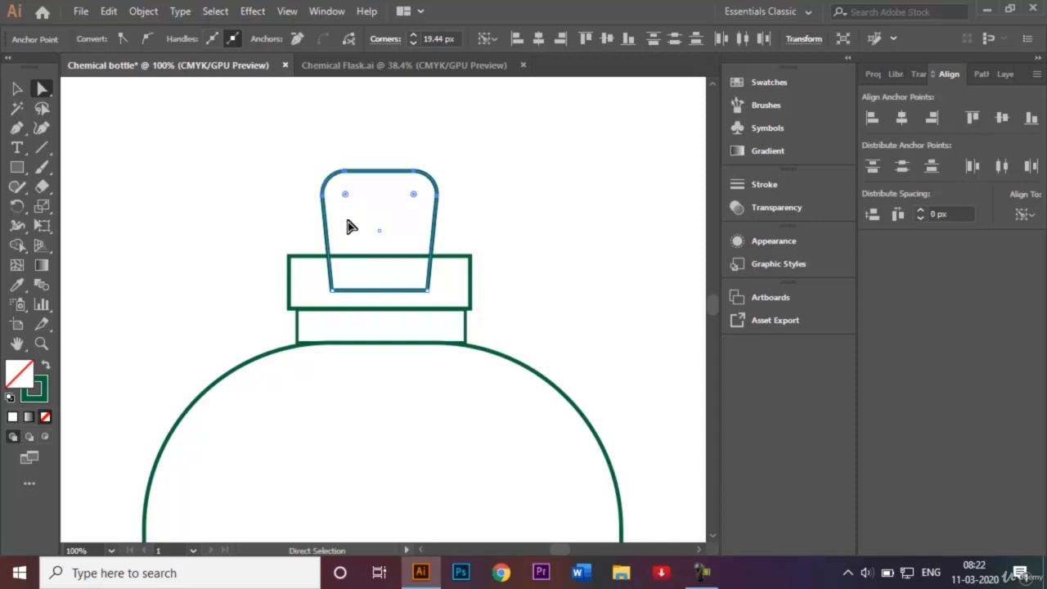
pyautogui.click(332, 291)
pyautogui.keyDown('shift'); pyautogui.click(426, 290); pyautogui.keyUp('shift')
pyautogui.moveTo(343, 284); pyautogui.dragTo(354, 275)
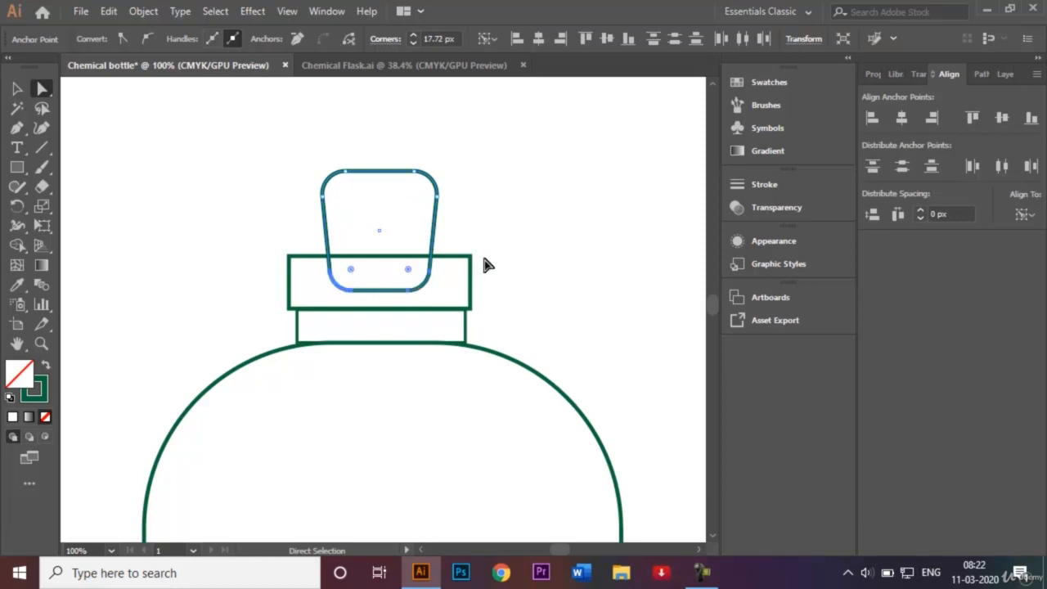
pyautogui.click(501, 264)
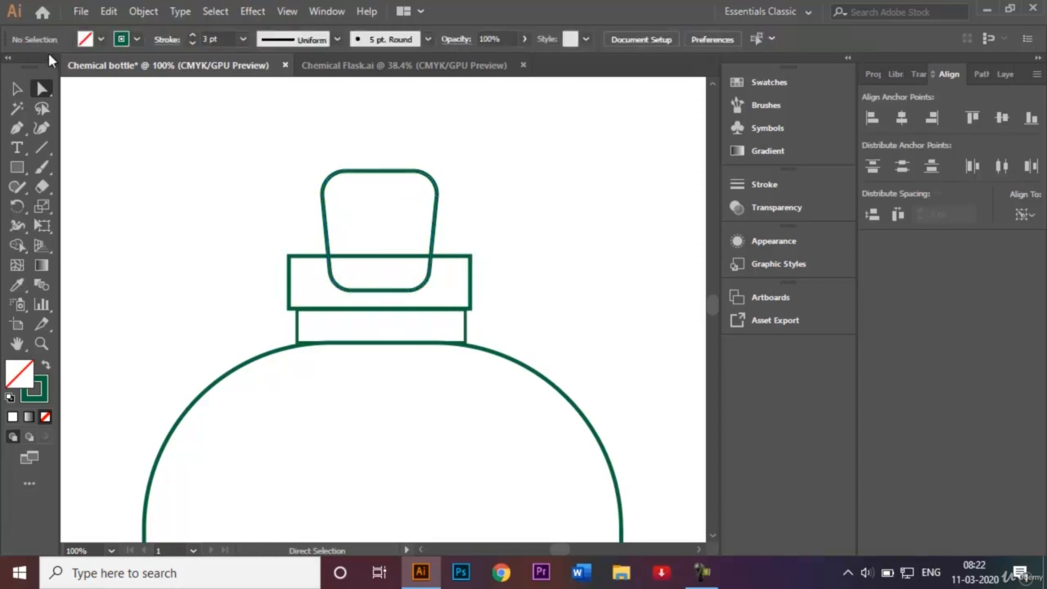
# Step: Check the lip in the finished flask artwork and add three evenly spaced anchor points on the lip rectangle's top edge, around the cork's left side
pyautogui.click(18, 88)
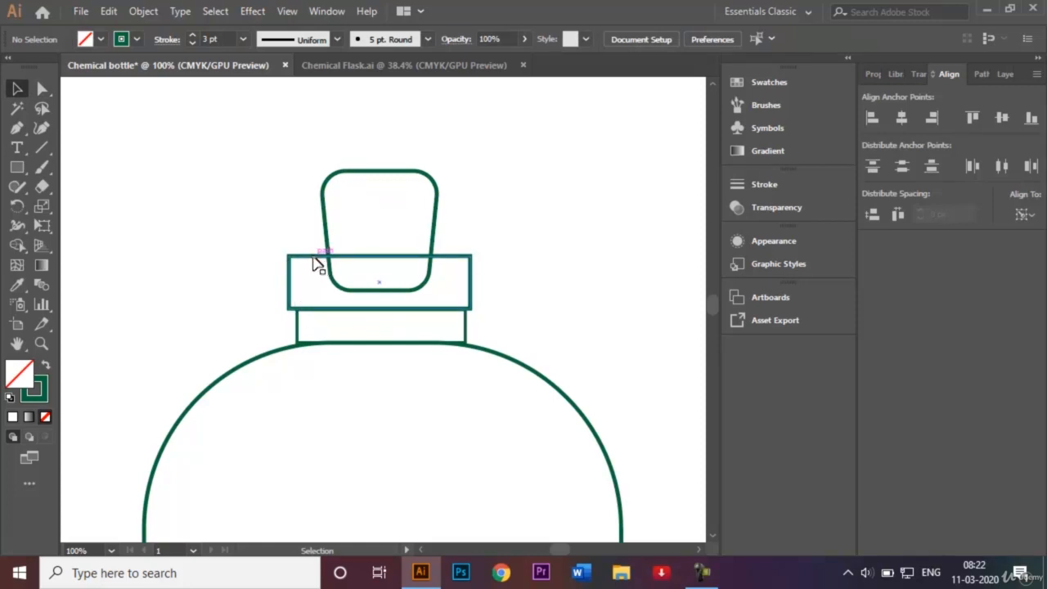
pyautogui.click(453, 258)
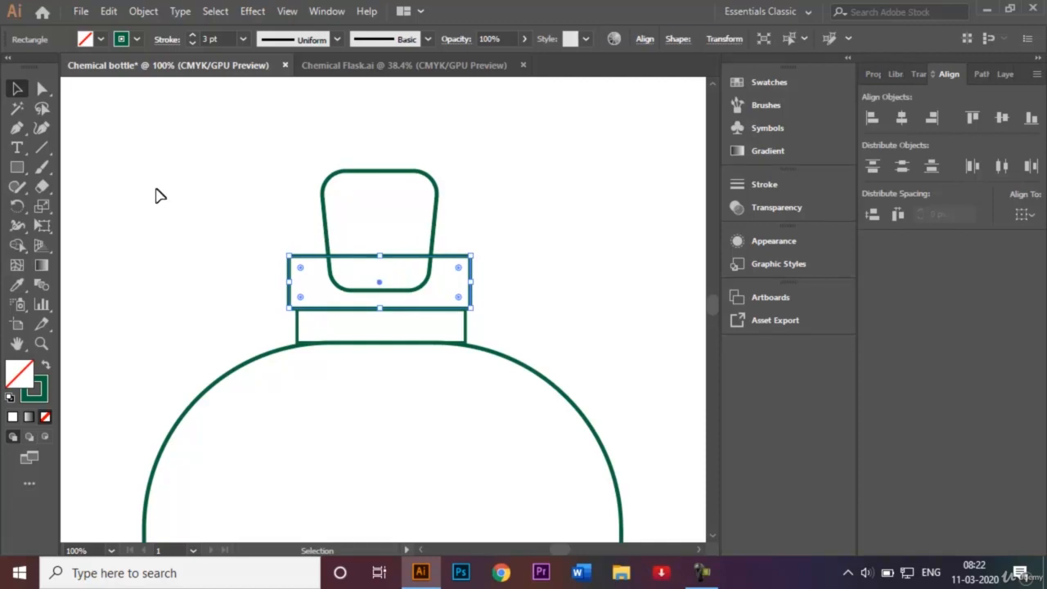
pyautogui.click(348, 67)
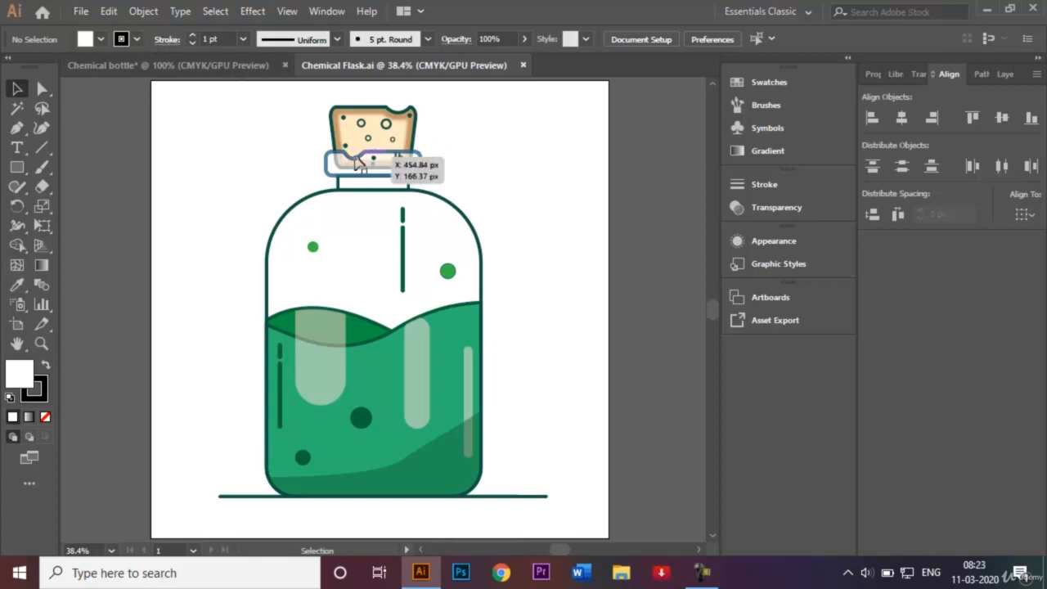
pyautogui.click(235, 72)
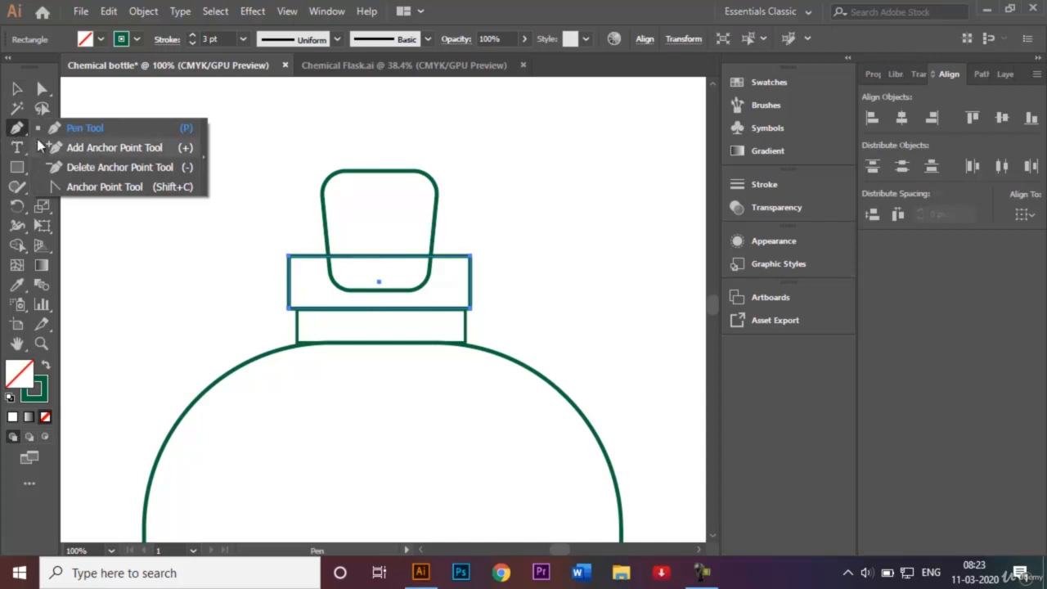
pyautogui.click(87, 146)
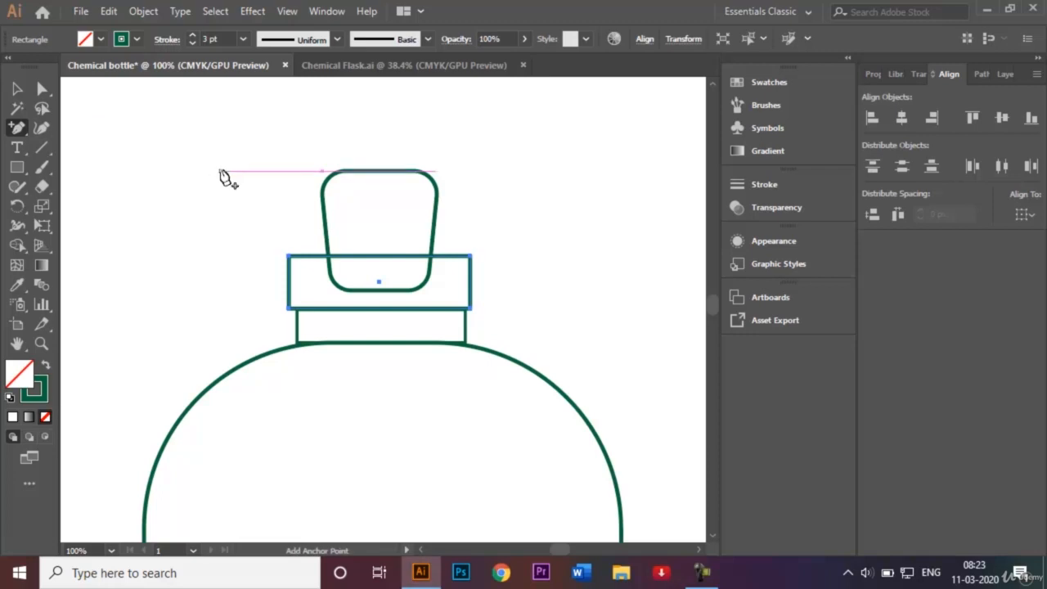
pyautogui.hotkey('ctrl', '=')
pyautogui.hotkey('ctrl', '=')
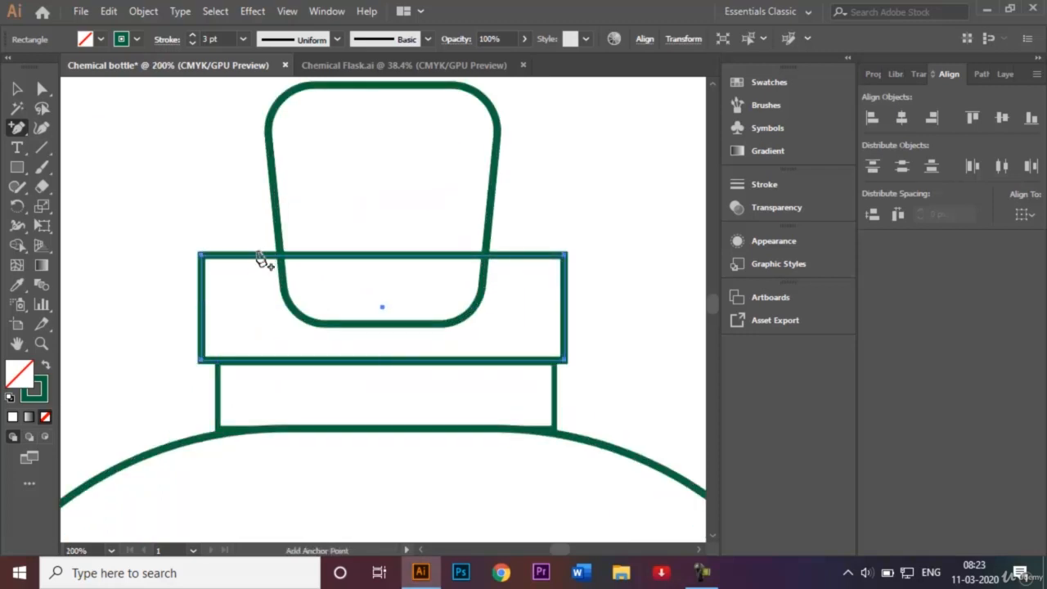
pyautogui.click(257, 255)
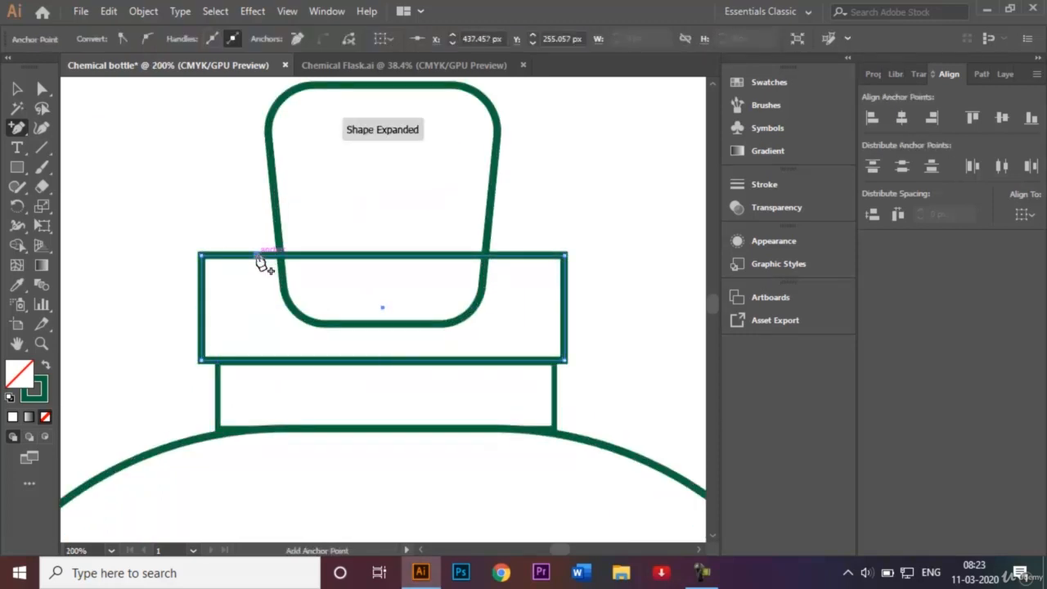
pyautogui.click(300, 256)
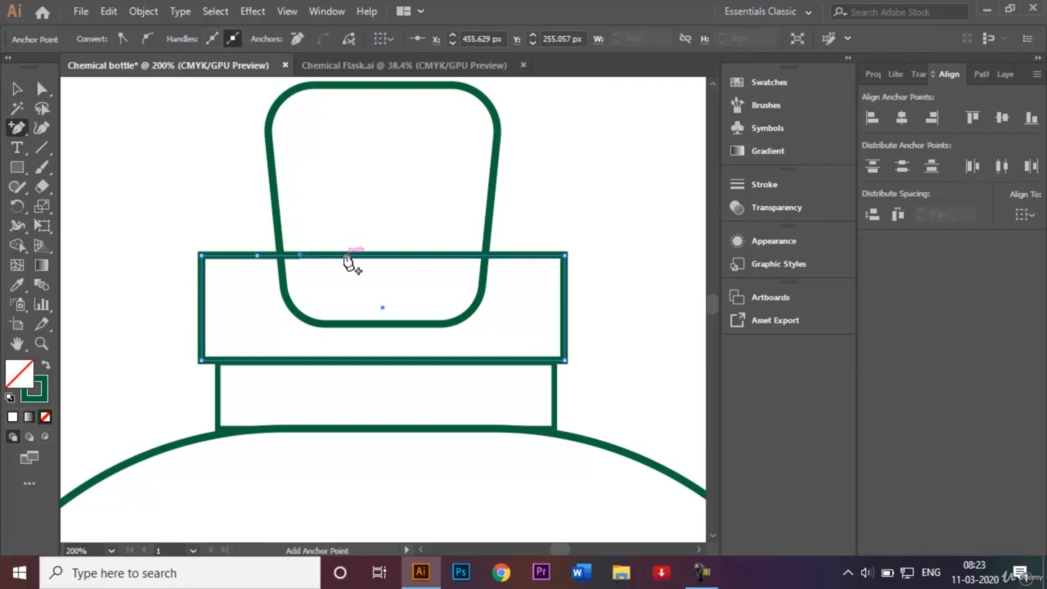
# Step: Check the cork's notch in the finished flask artwork and add three closely spaced anchor points near the right end of the cork's top edge
pyautogui.click(359, 67)
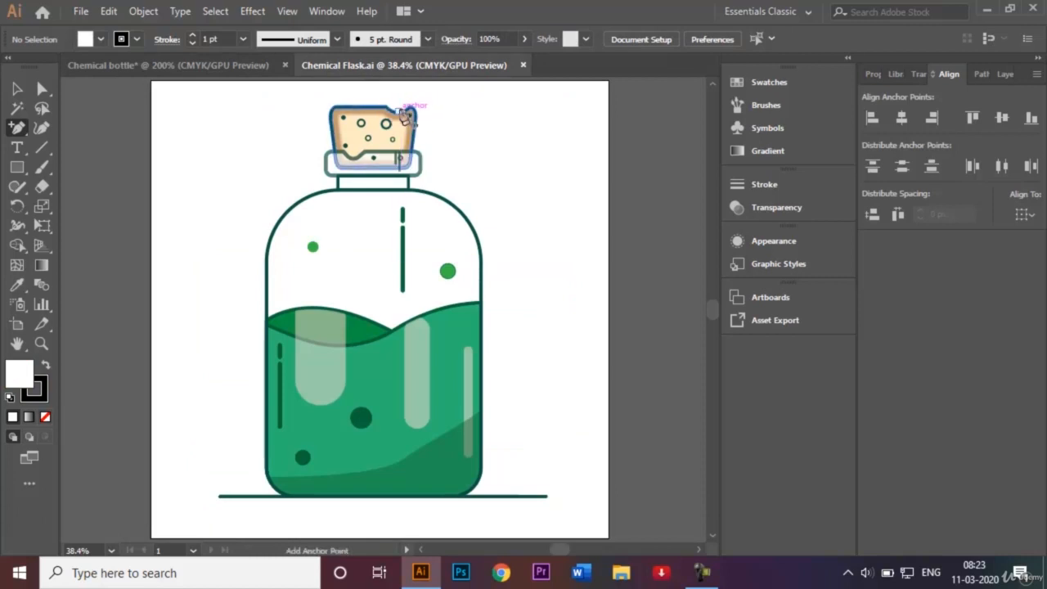
pyautogui.click(248, 65)
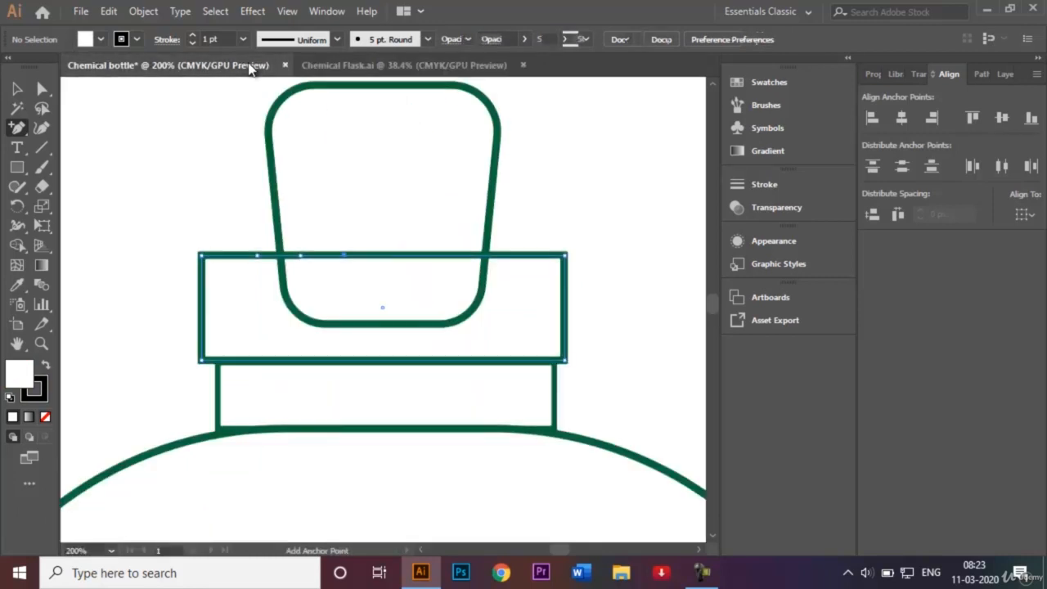
pyautogui.click(408, 85)
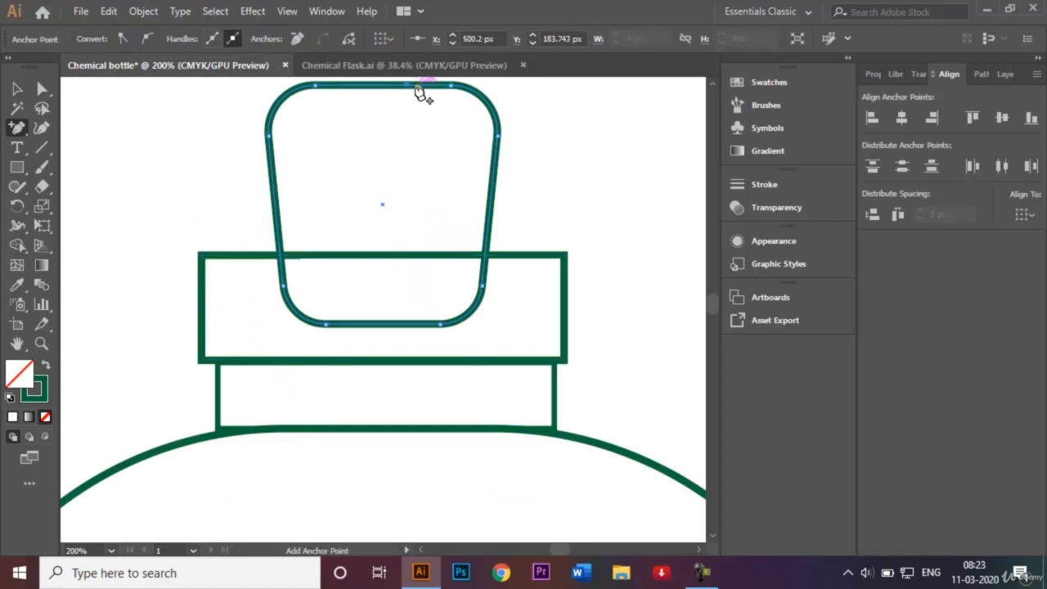
pyautogui.click(435, 85)
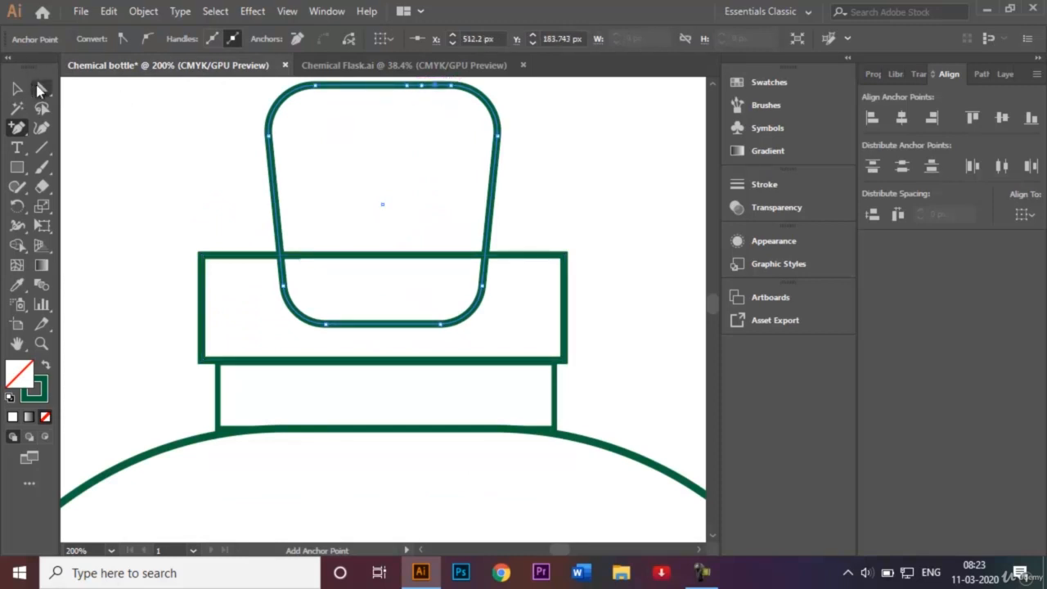
# Step: Lower the middle of the cork's three added anchor points and round it by about 5.7 px into a small notch
pyautogui.click(41, 88)
pyautogui.click(127, 188)
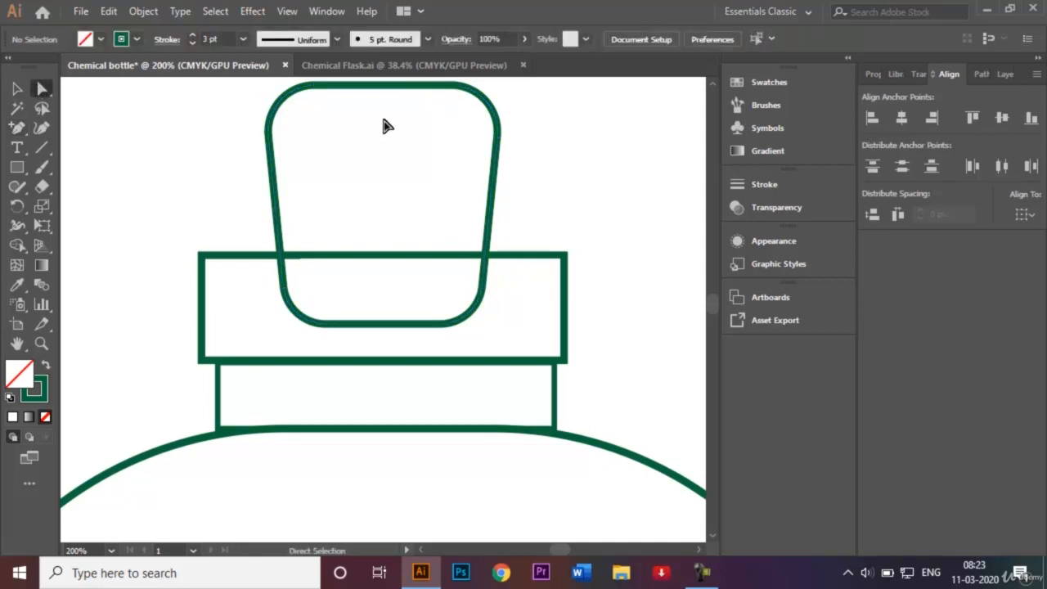
pyautogui.click(428, 85)
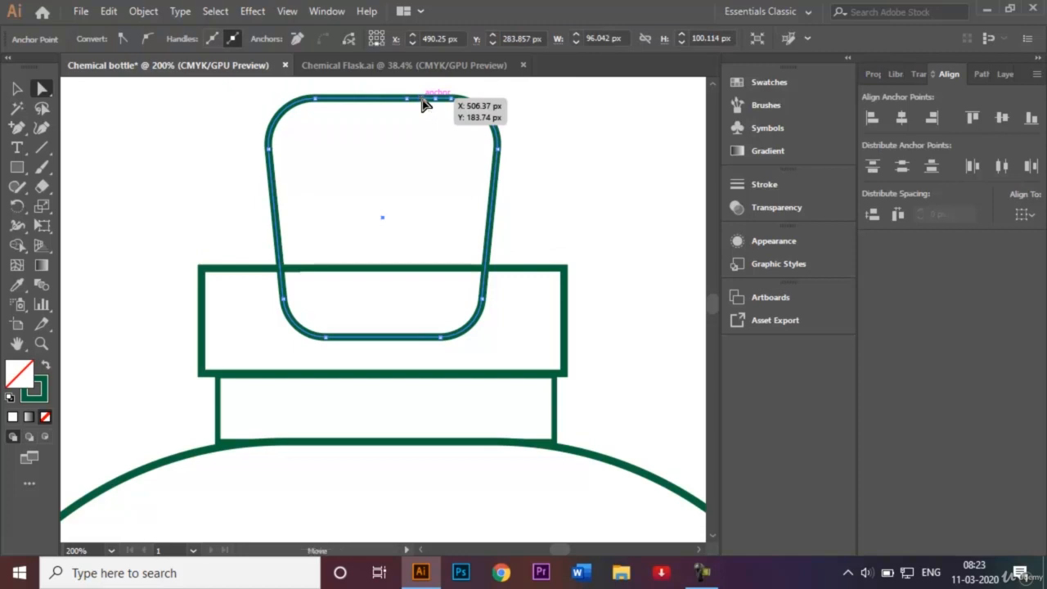
pyautogui.click(422, 99)
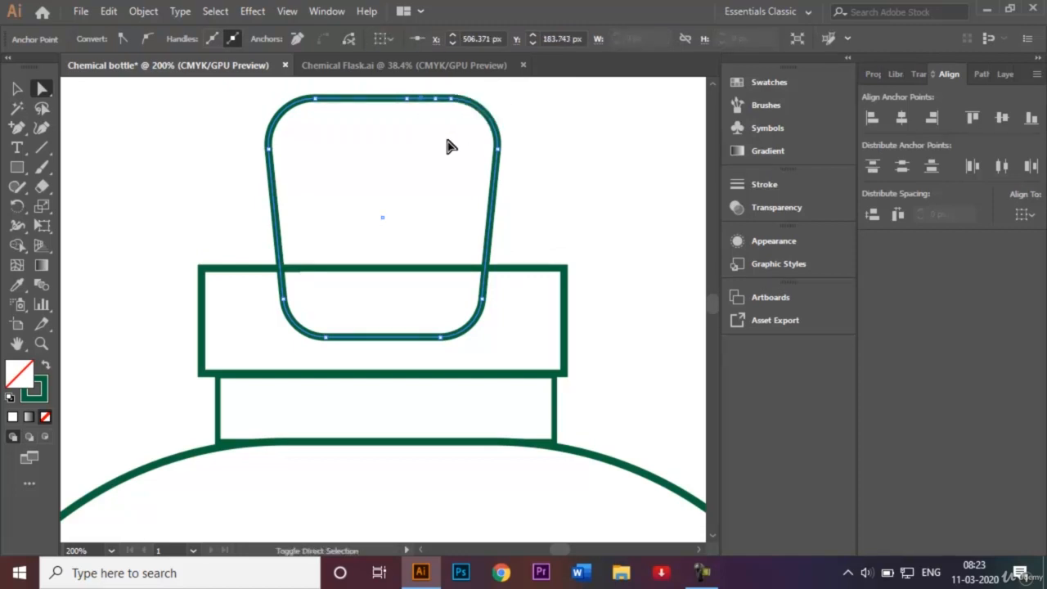
pyautogui.hotkey('shift', 'Down')
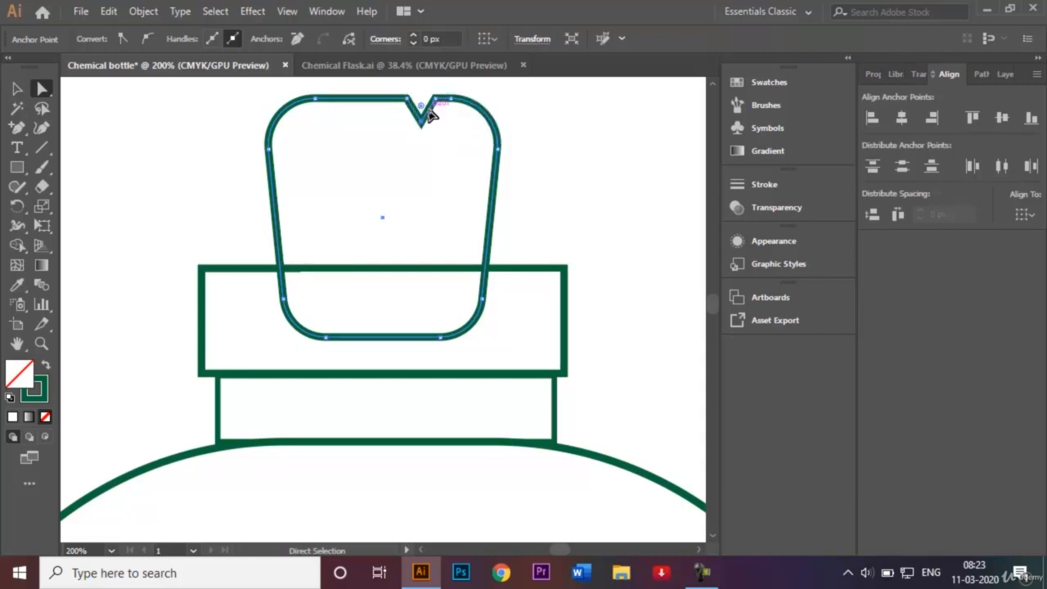
pyautogui.moveTo(422, 110); pyautogui.dragTo(428, 102)
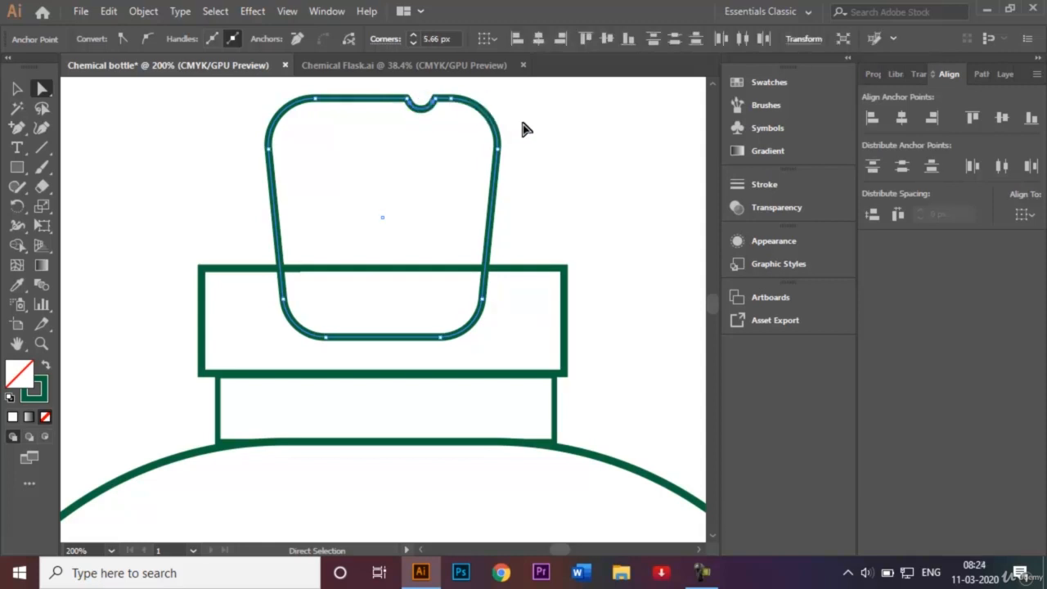
pyautogui.click(546, 124)
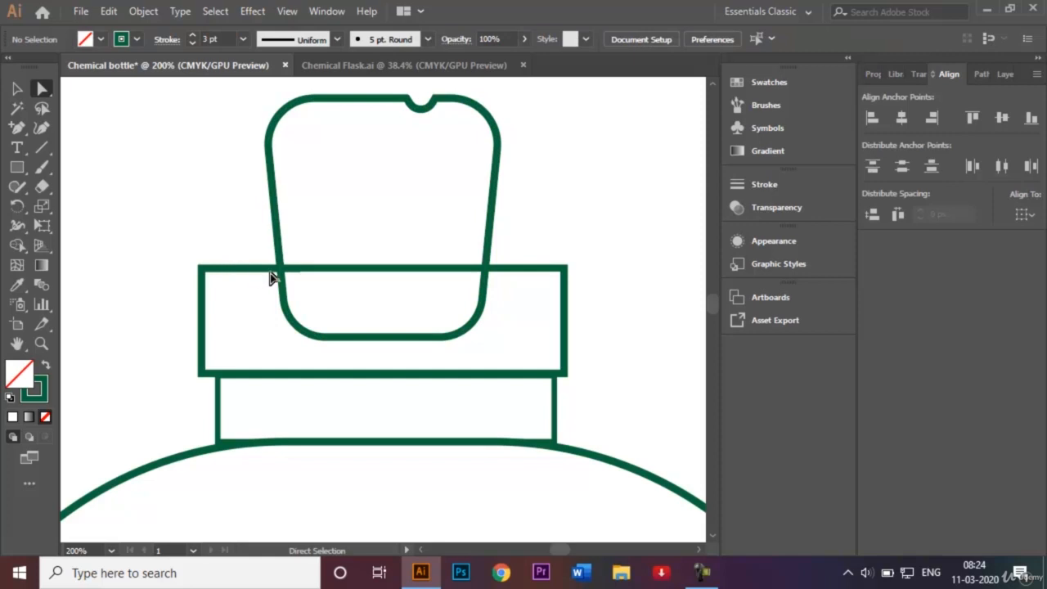
# Step: Lower the middle added anchor point on the lip's top edge by 10 px and round it by about 27 px into a shallow dip
pyautogui.click(274, 270)
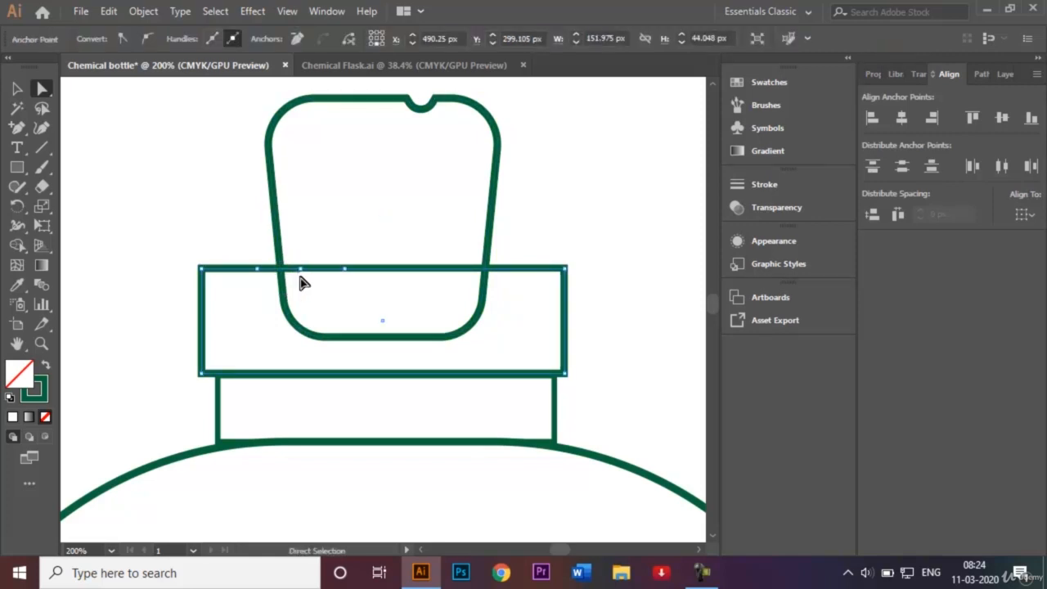
pyautogui.click(300, 270)
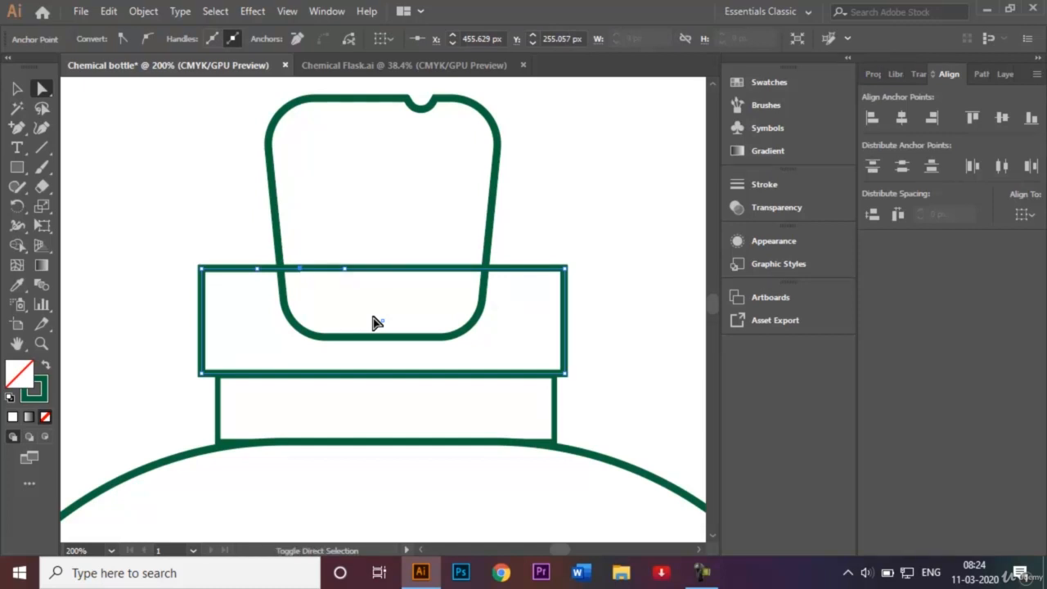
pyautogui.hotkey('shift', 'Down')
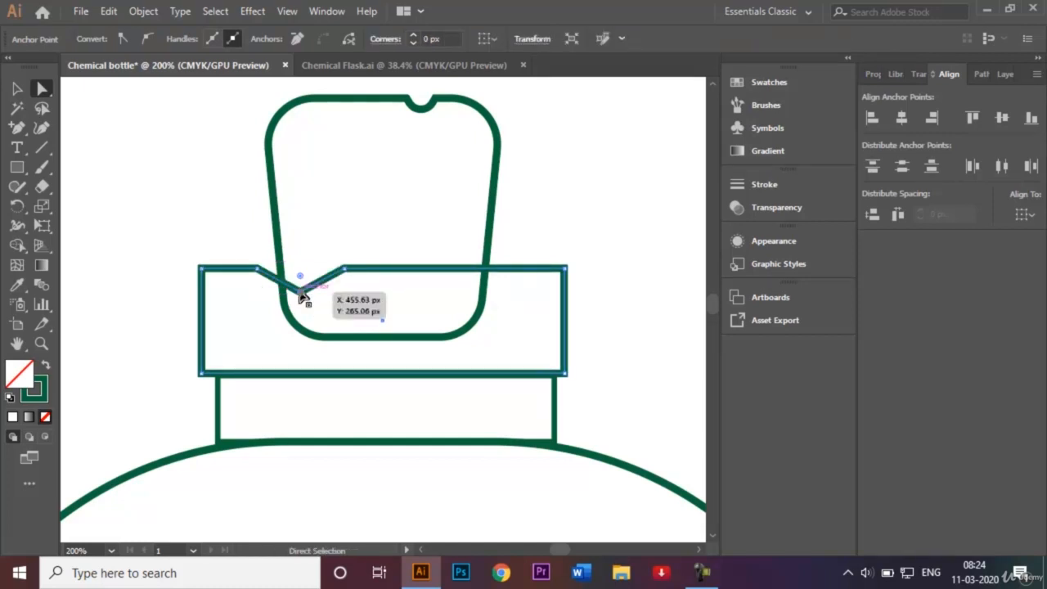
pyautogui.moveTo(301, 280); pyautogui.dragTo(298, 224)
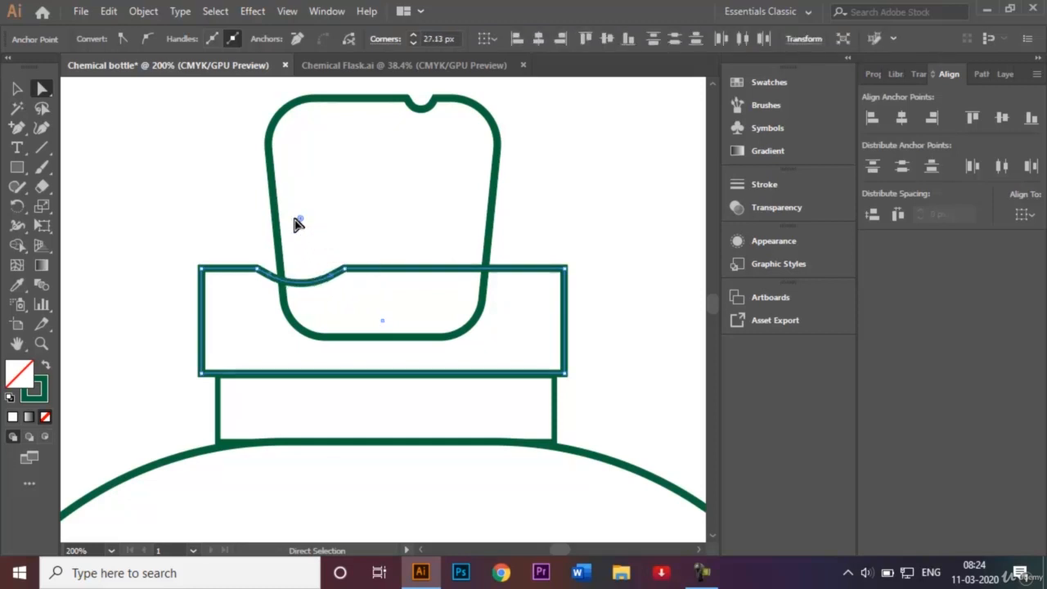
pyautogui.click(20, 90)
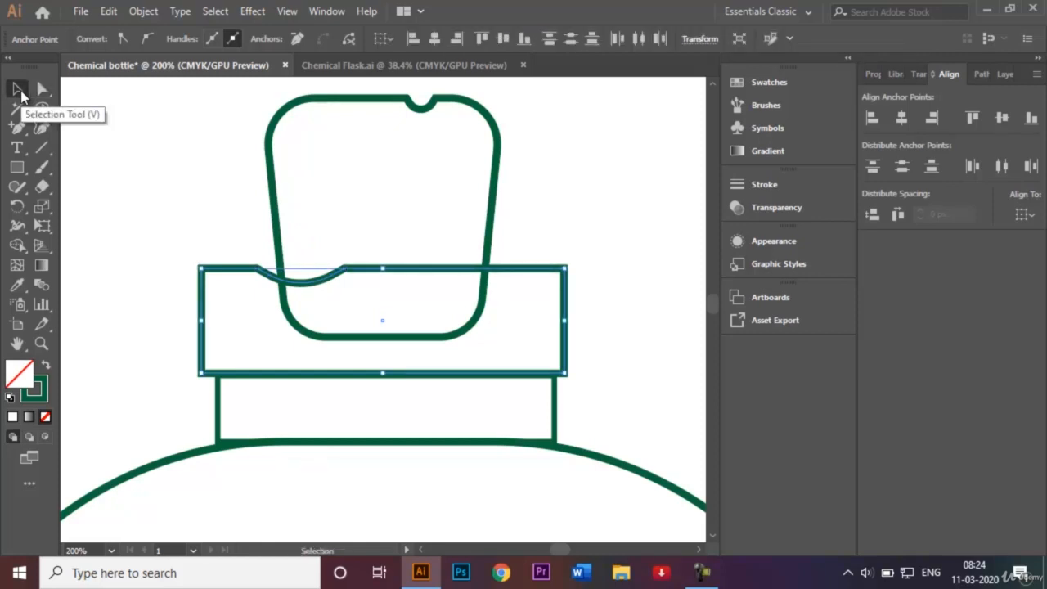
pyautogui.click(135, 167)
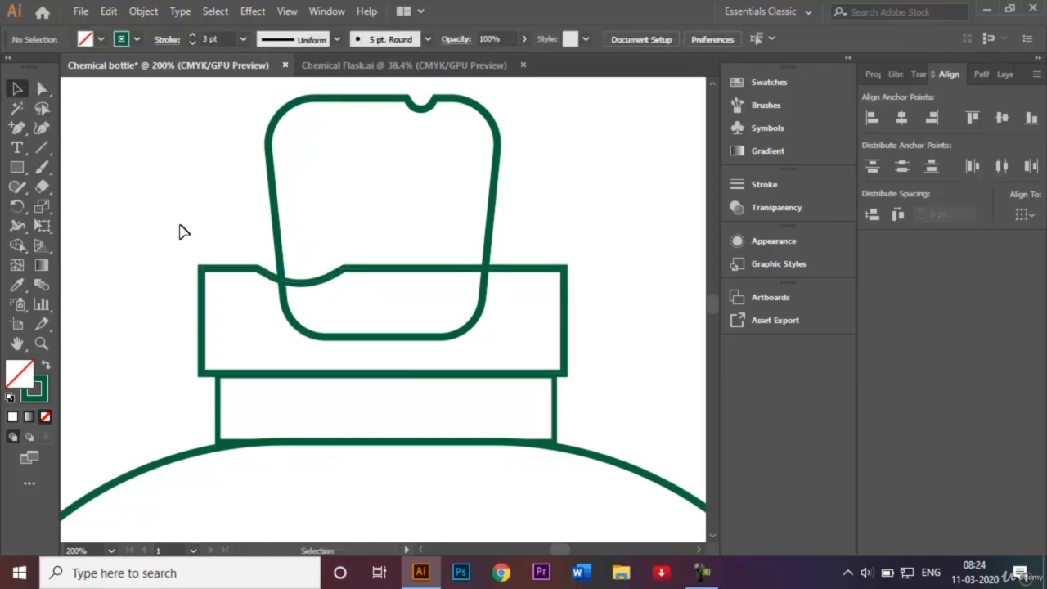
# Step: Round all four outer corners of the lip rectangle to about 12 px
pyautogui.click(41, 90)
pyautogui.click(202, 270)
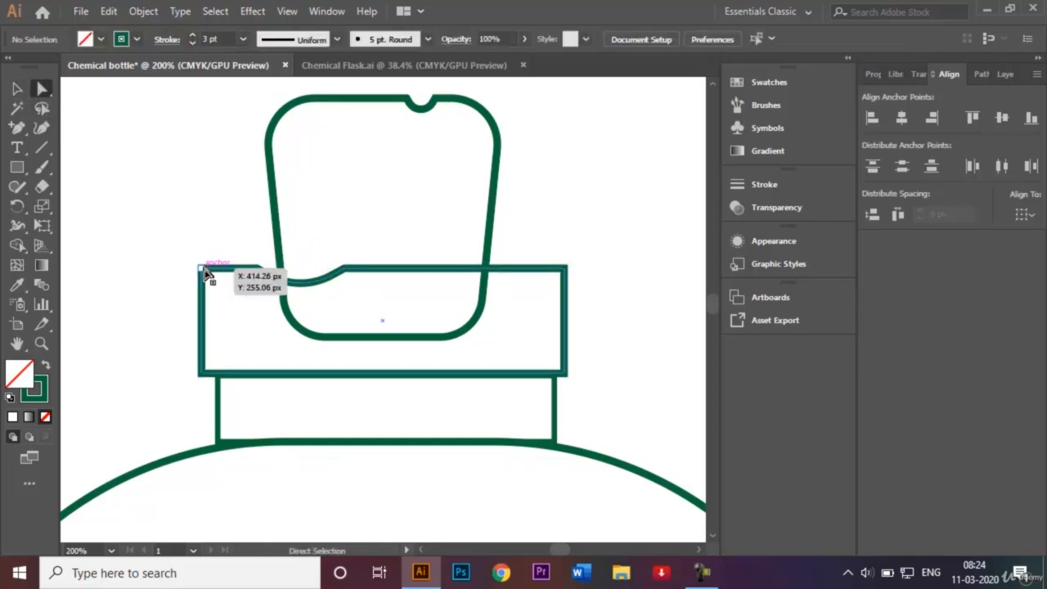
pyautogui.keyDown('shift'); pyautogui.click(201, 373); pyautogui.keyUp('shift')
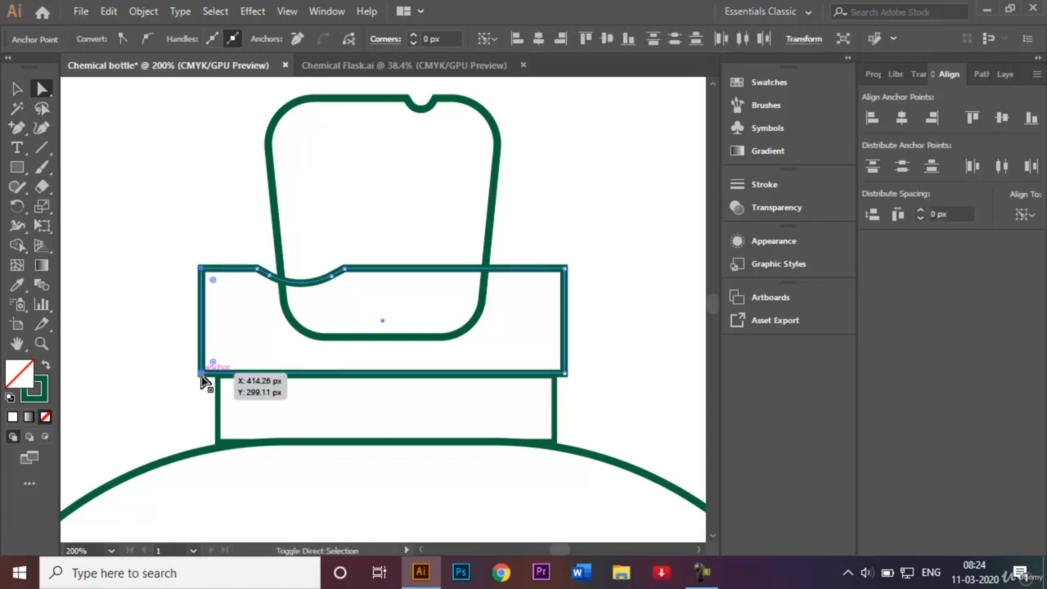
pyautogui.keyDown('shift'); pyautogui.click(566, 268); pyautogui.keyUp('shift')
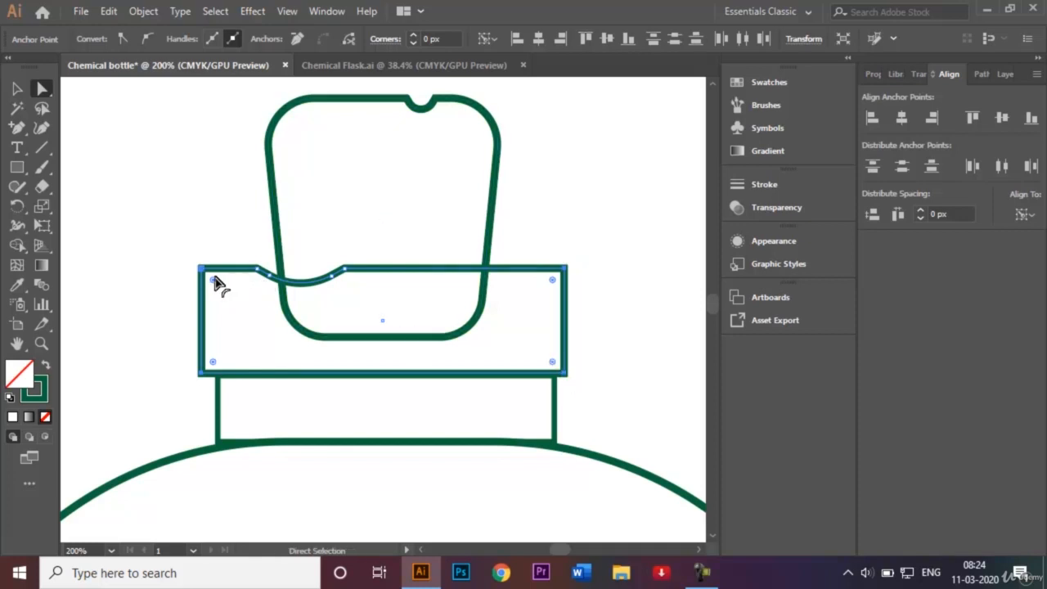
pyautogui.moveTo(213, 282); pyautogui.dragTo(236, 297)
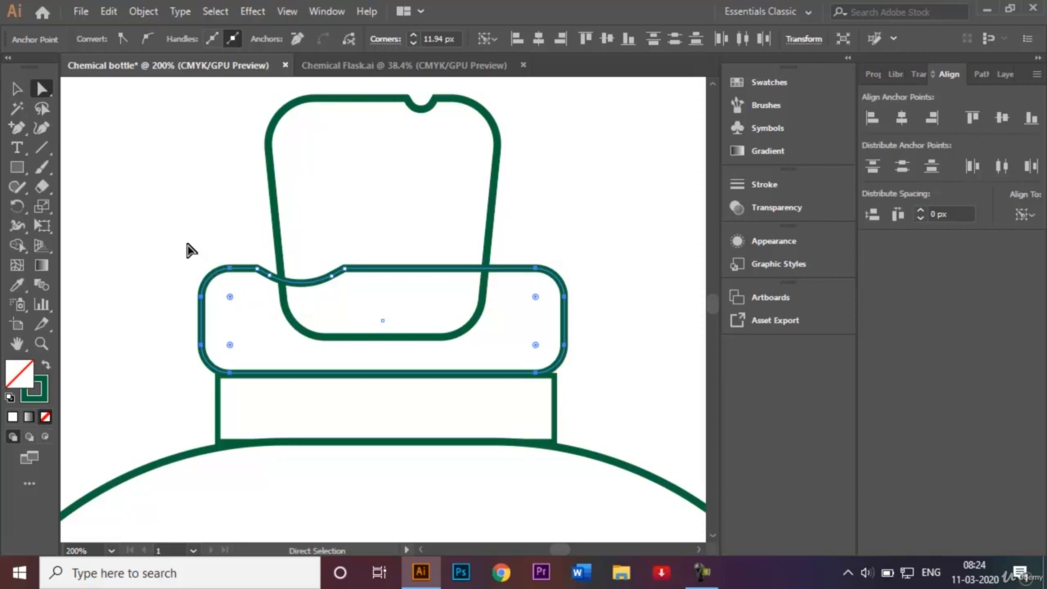
pyautogui.click(186, 250)
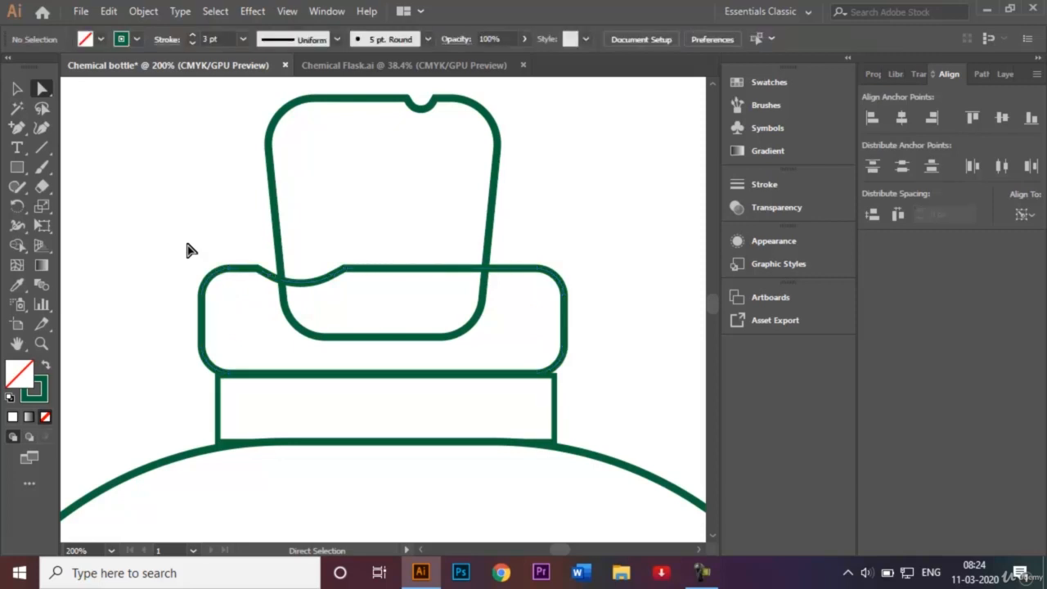
pyautogui.click(16, 89)
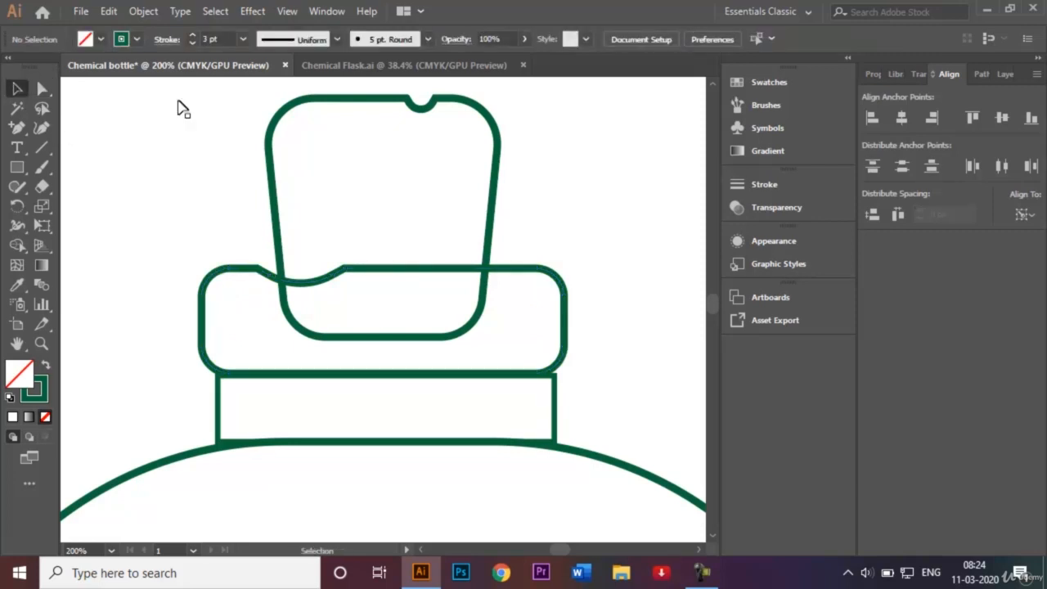
# Step: Check the liquid in the finished flask artwork and set a yellow-green fill for drawing with the Pen tool in the Chemical bottle document
pyautogui.hotkey('ctrl', '0')
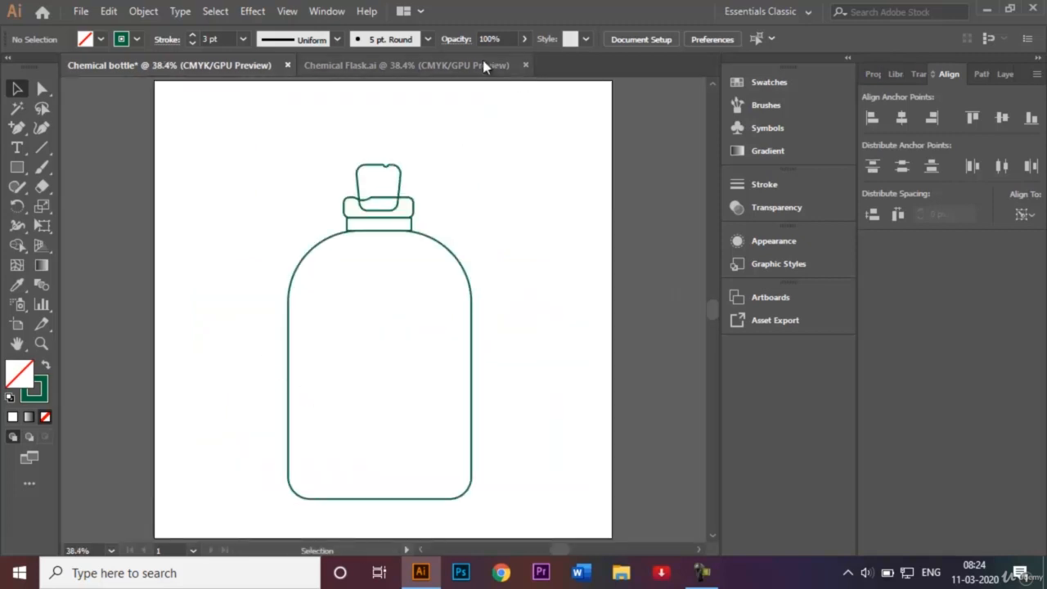
pyautogui.click(424, 74)
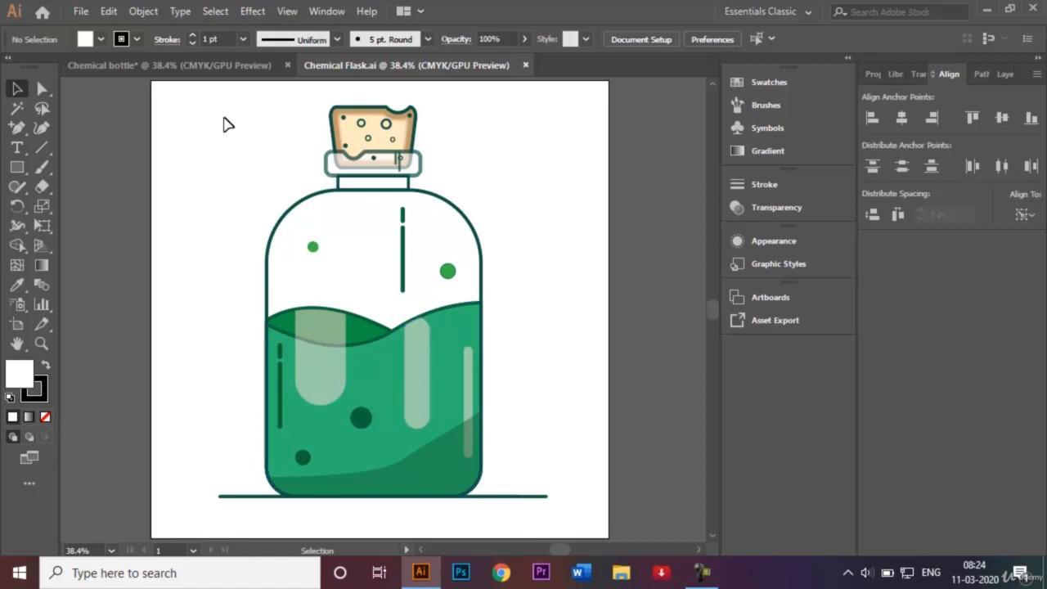
pyautogui.click(180, 68)
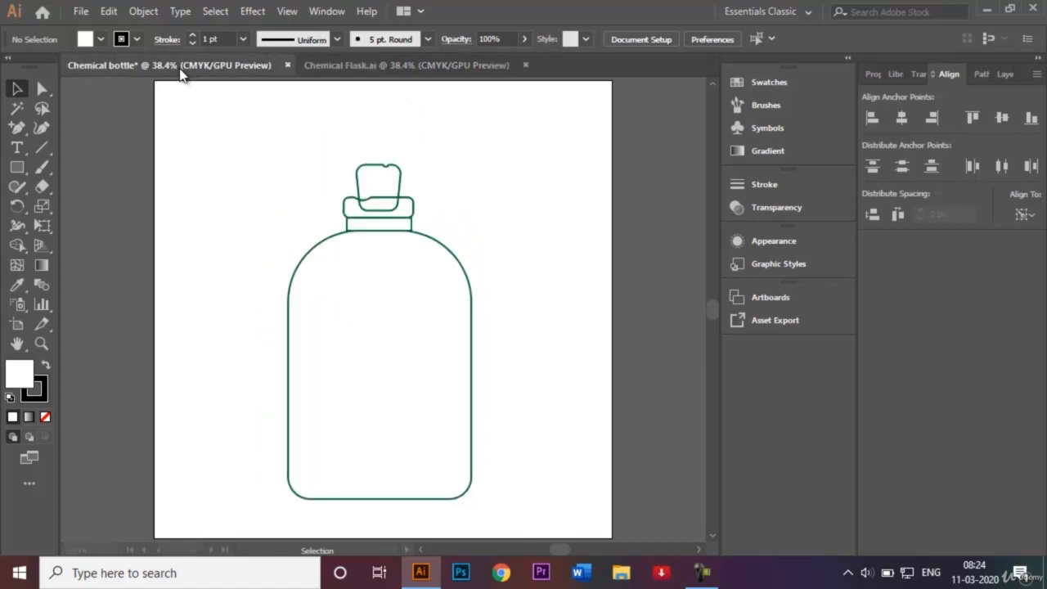
pyautogui.click(18, 131)
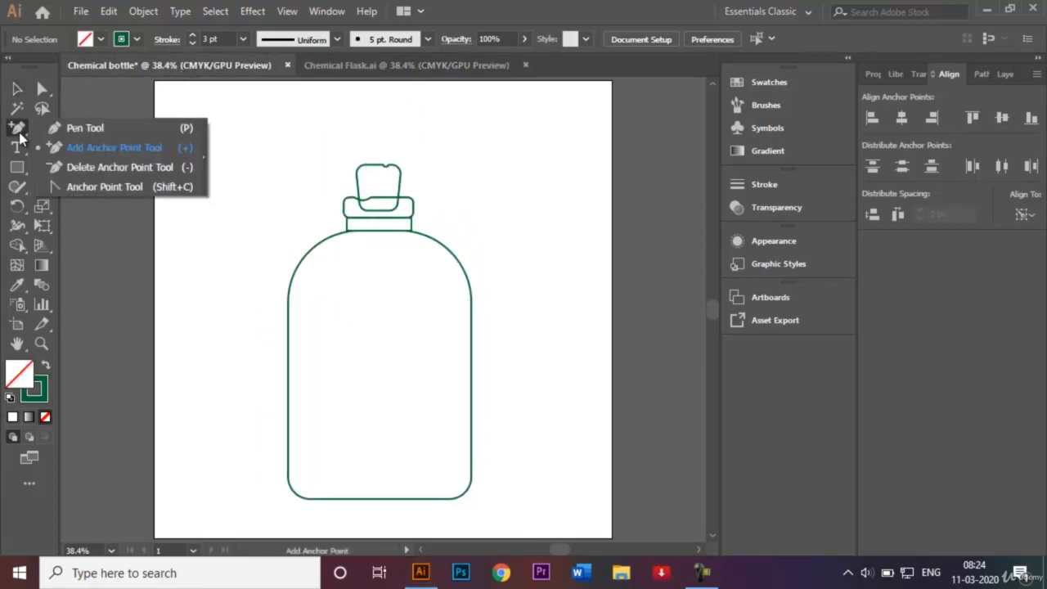
pyautogui.click(100, 128)
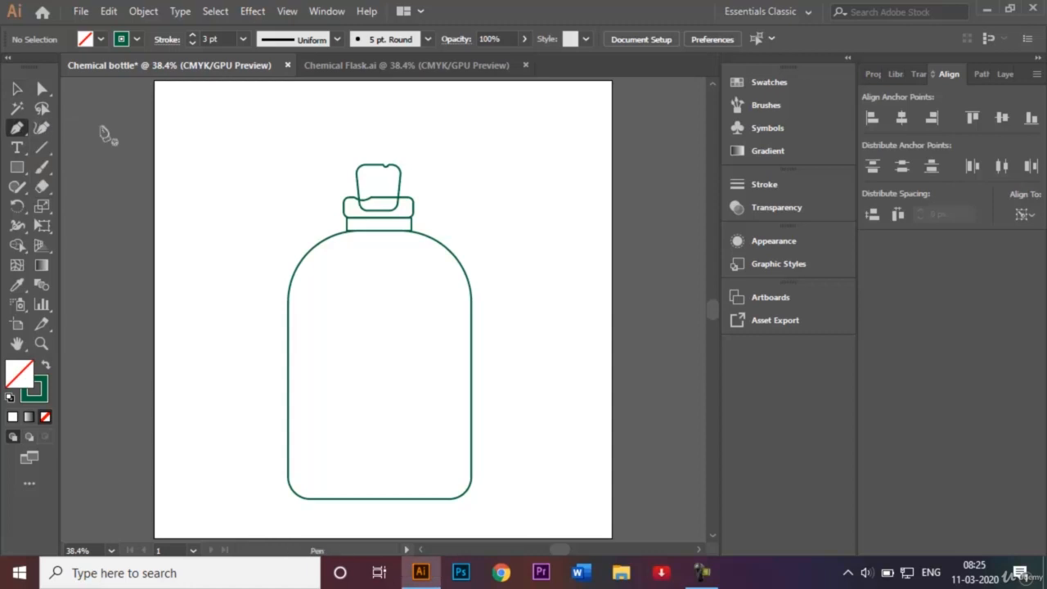
pyautogui.click(100, 38)
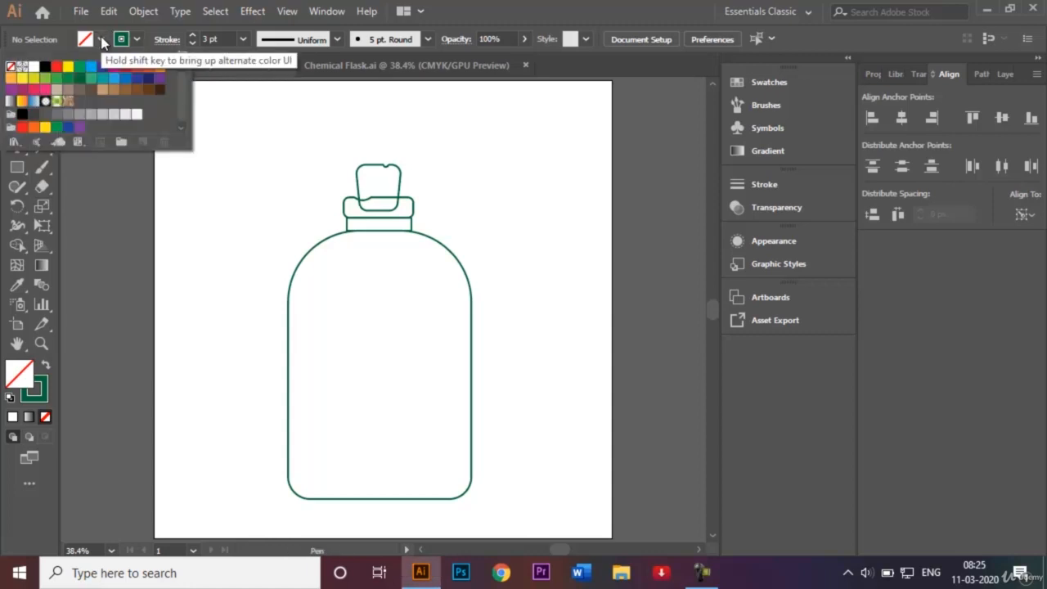
pyautogui.click(48, 84)
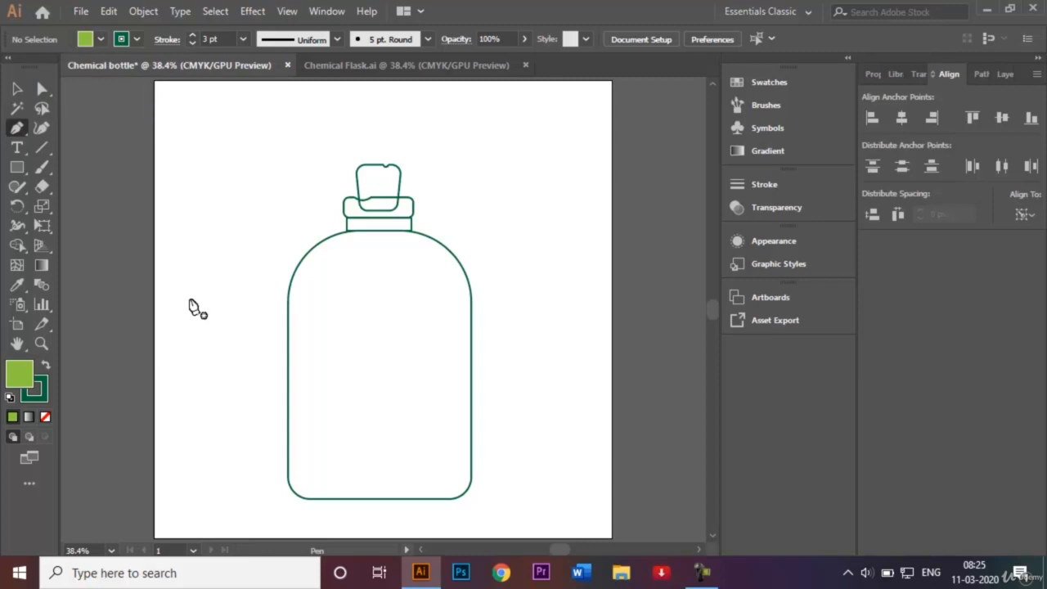
# Step: Draw a closed liquid shape with a curved, wavy upper edge over the bottle's lower half, extending past its sides and base
pyautogui.click(282, 419)
pyautogui.click(282, 368)
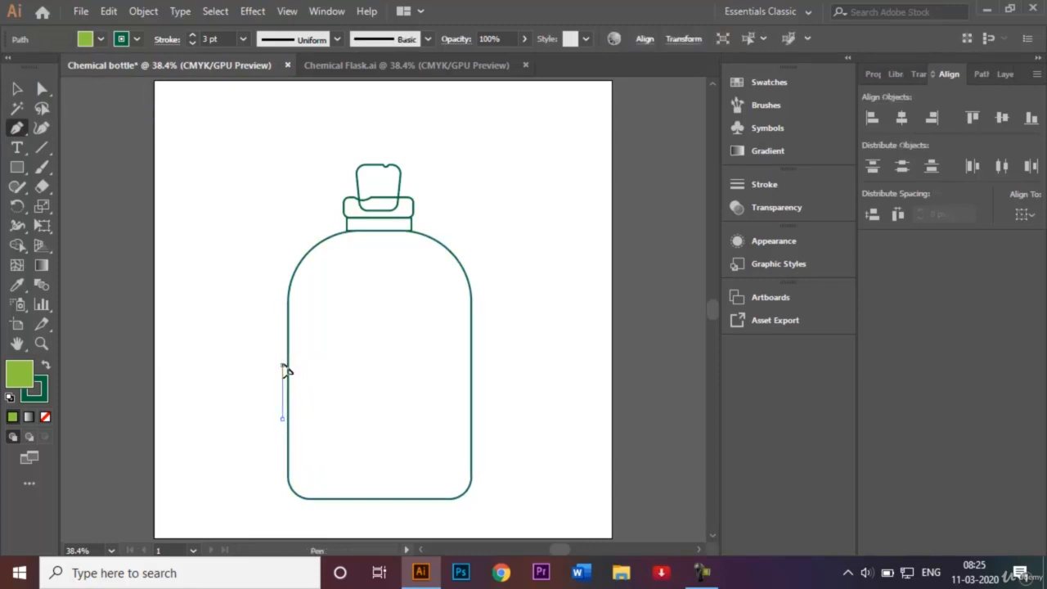
pyautogui.moveTo(434, 336); pyautogui.dragTo(500, 385)
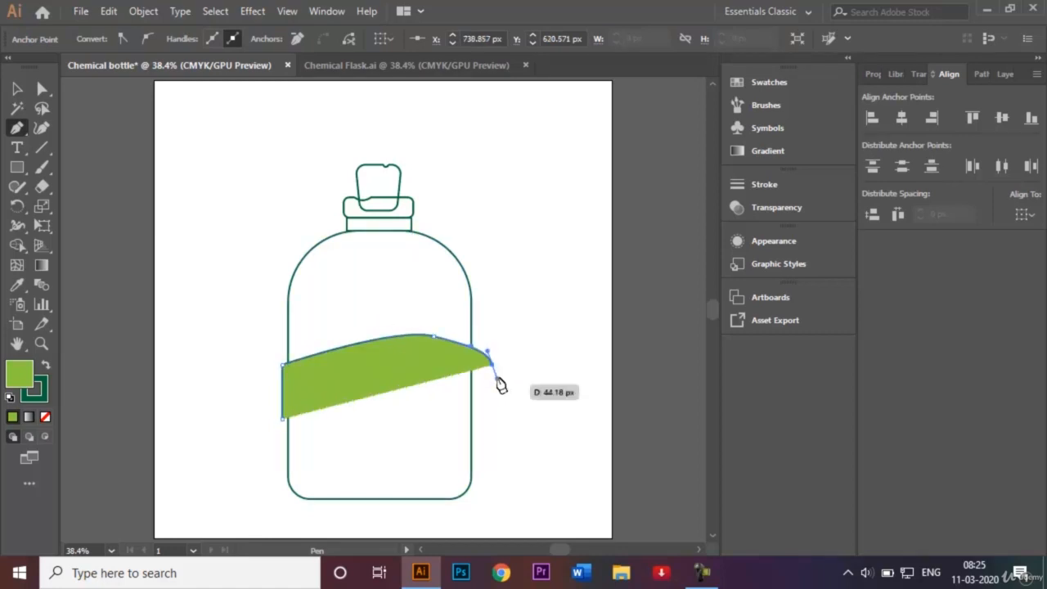
pyautogui.click(492, 497)
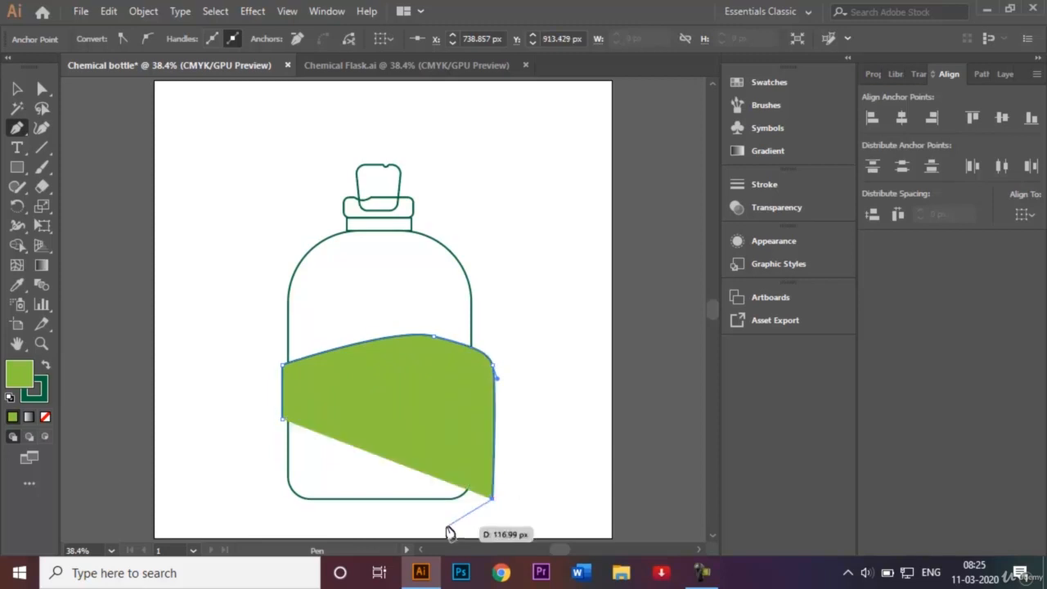
pyautogui.click(401, 517)
pyautogui.click(281, 505)
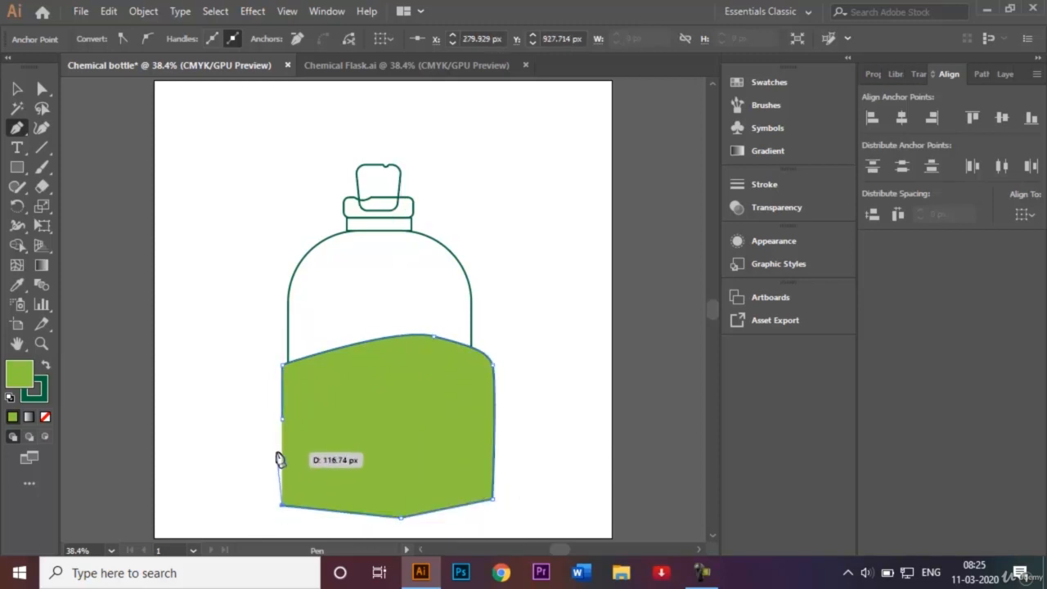
pyautogui.click(282, 419)
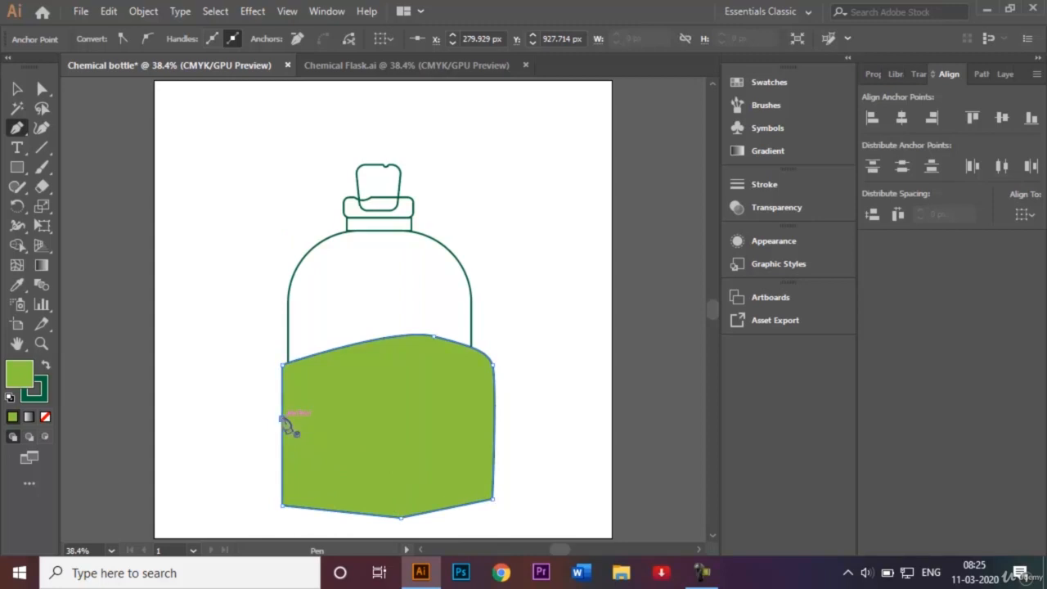
# Step: Send the yellow-green liquid shape to the back, behind the bottle outline
pyautogui.click(18, 88)
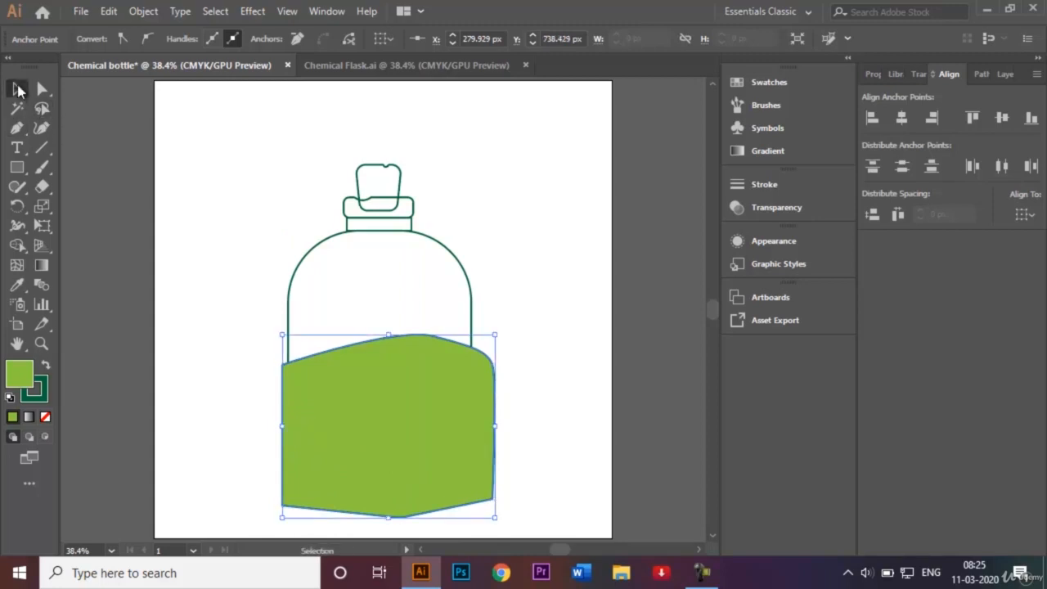
pyautogui.rightClick(376, 400)
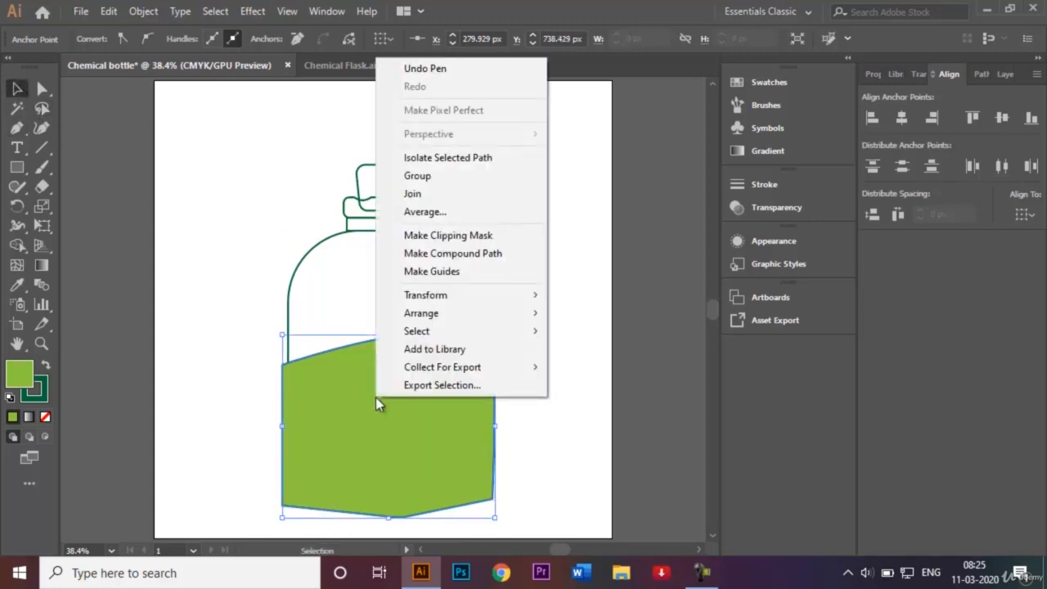
pyautogui.moveTo(475, 314)
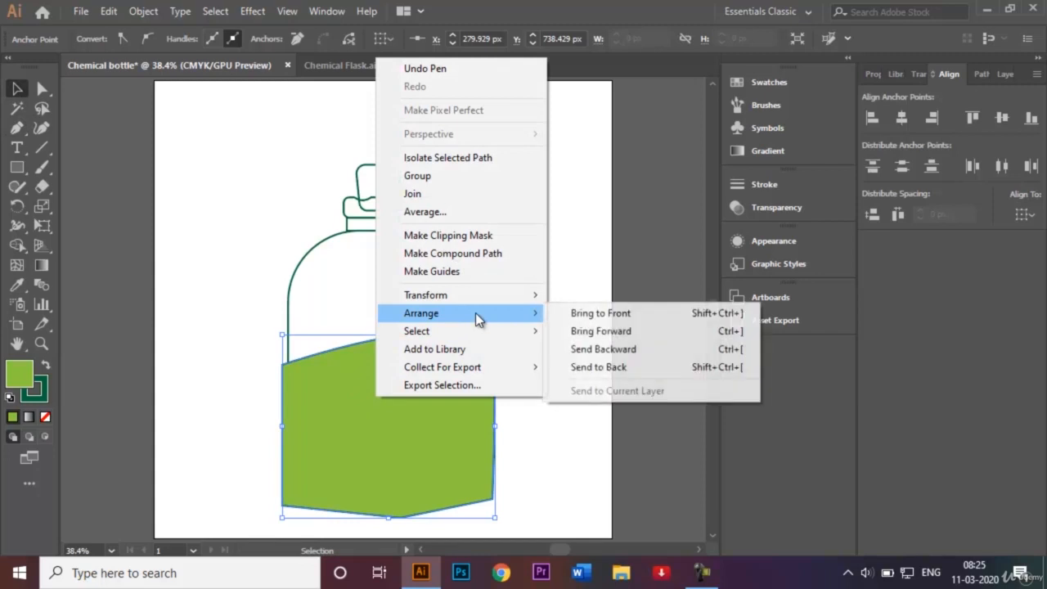
pyautogui.click(618, 366)
pyautogui.rightClick(584, 378)
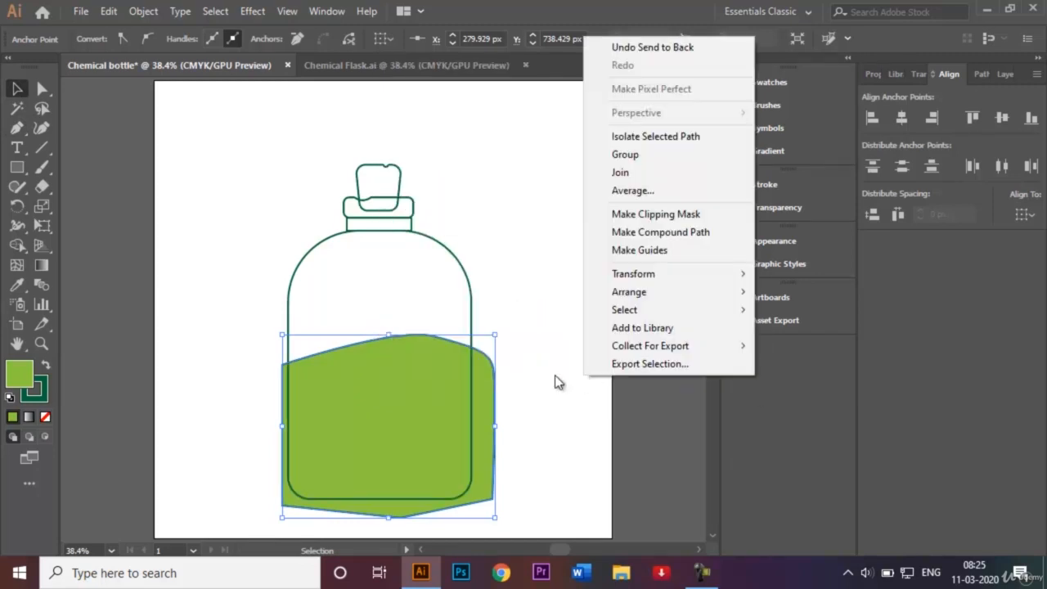
pyautogui.click(556, 381)
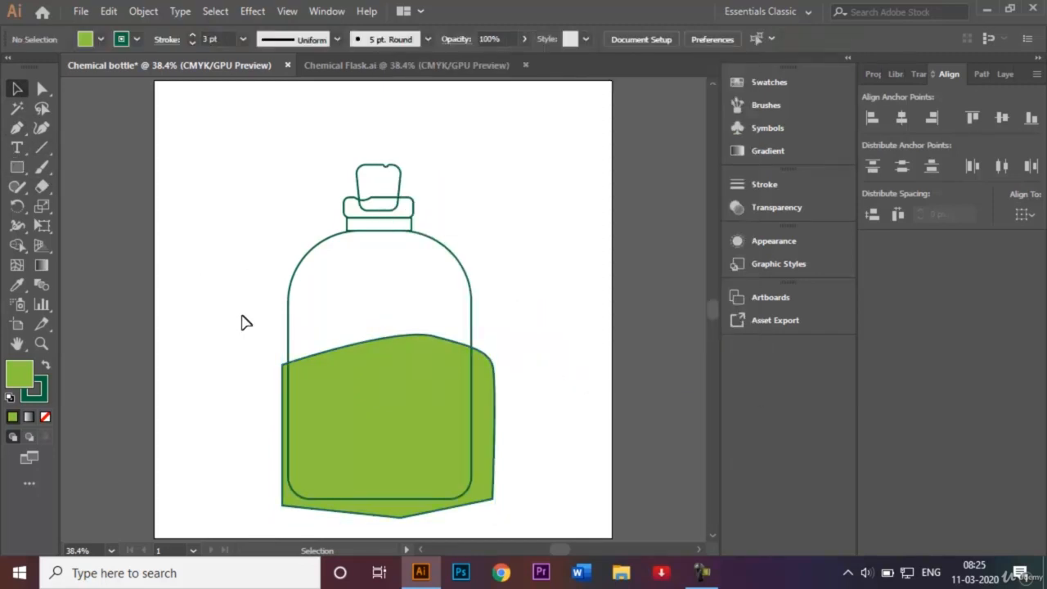
pyautogui.click(17, 130)
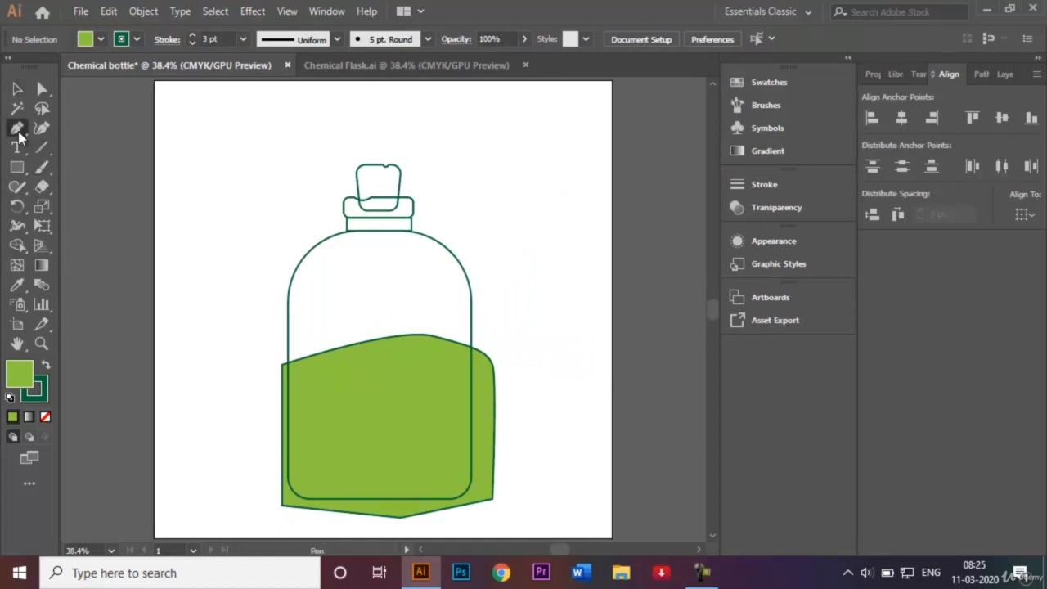
pyautogui.click(17, 89)
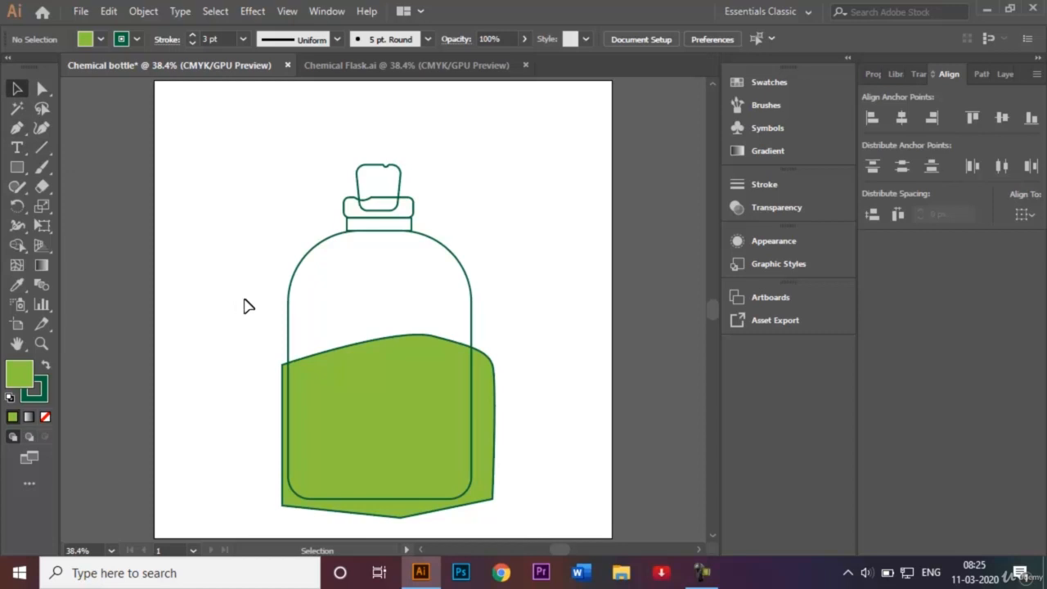
# Step: Trim away the parts of the liquid shape outside the bottle body with the Shape Builder tool
pyautogui.moveTo(234, 287); pyautogui.dragTo(532, 514)
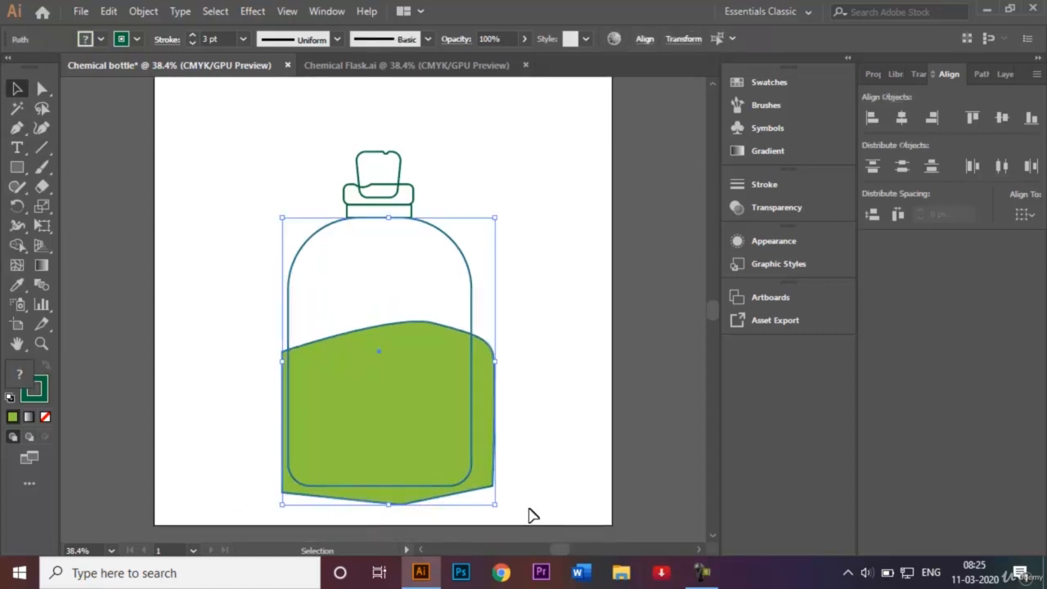
pyautogui.click(17, 247)
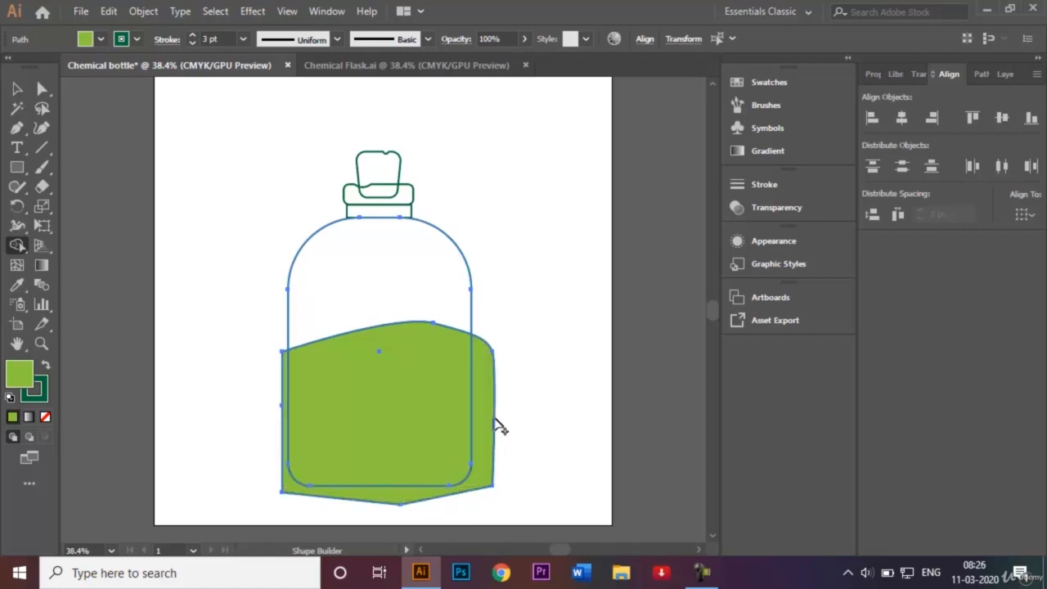
pyautogui.keyDown('alt'); pyautogui.click(488, 356); pyautogui.keyUp('alt')
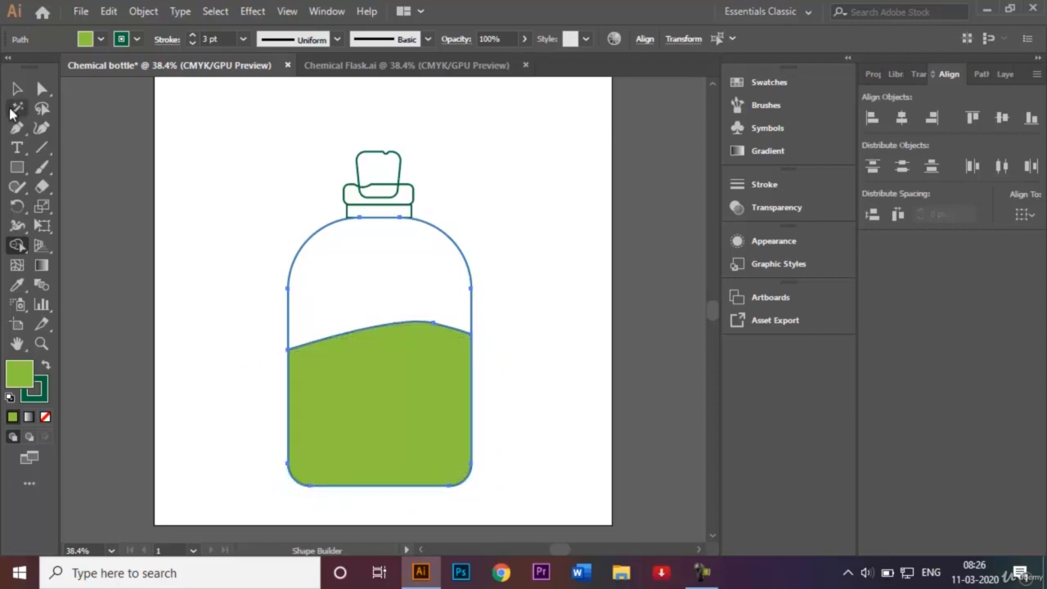
pyautogui.click(13, 90)
pyautogui.click(161, 233)
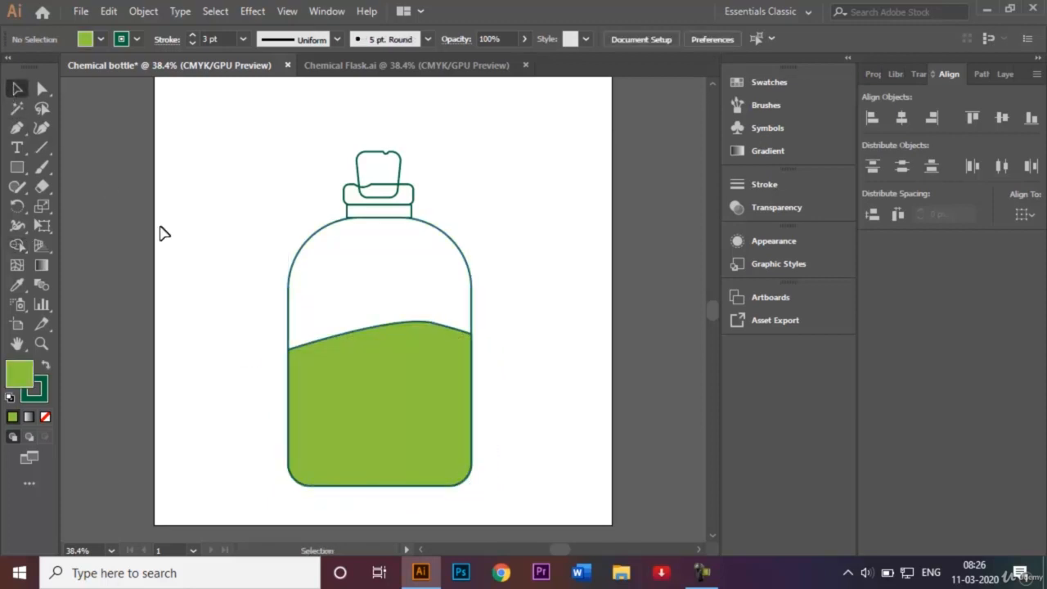
# Step: Check the second wave in the finished flask artwork and set a medium green fill for the Pen tool
pyautogui.click(327, 69)
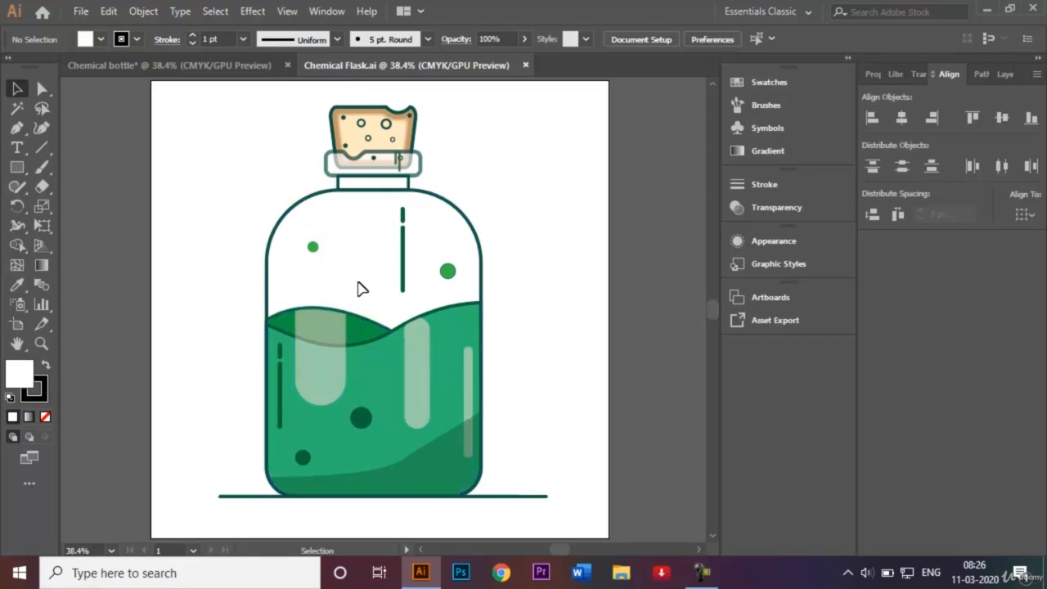
pyautogui.click(218, 66)
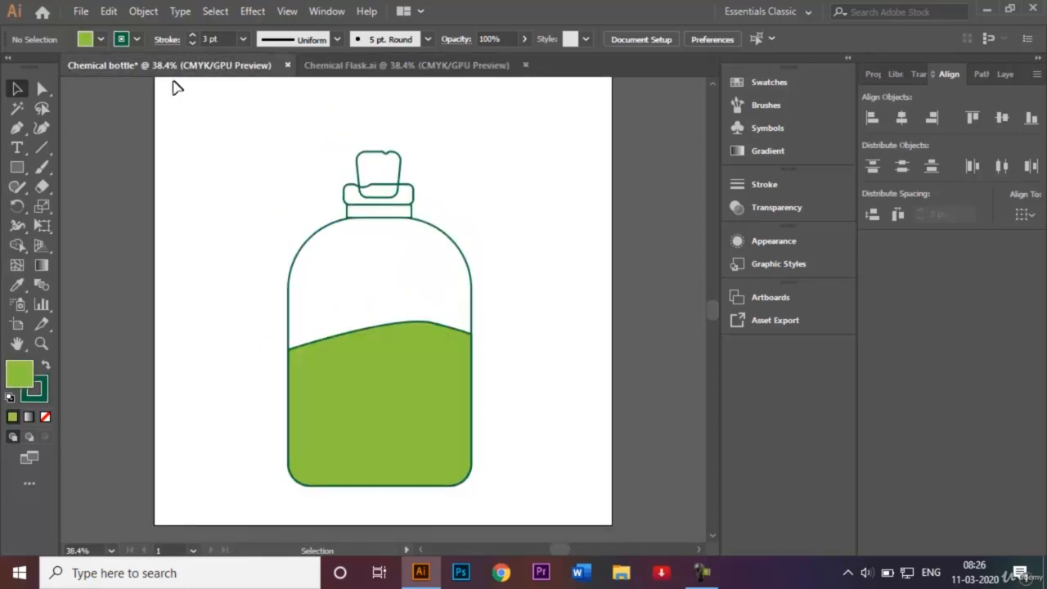
pyautogui.click(12, 132)
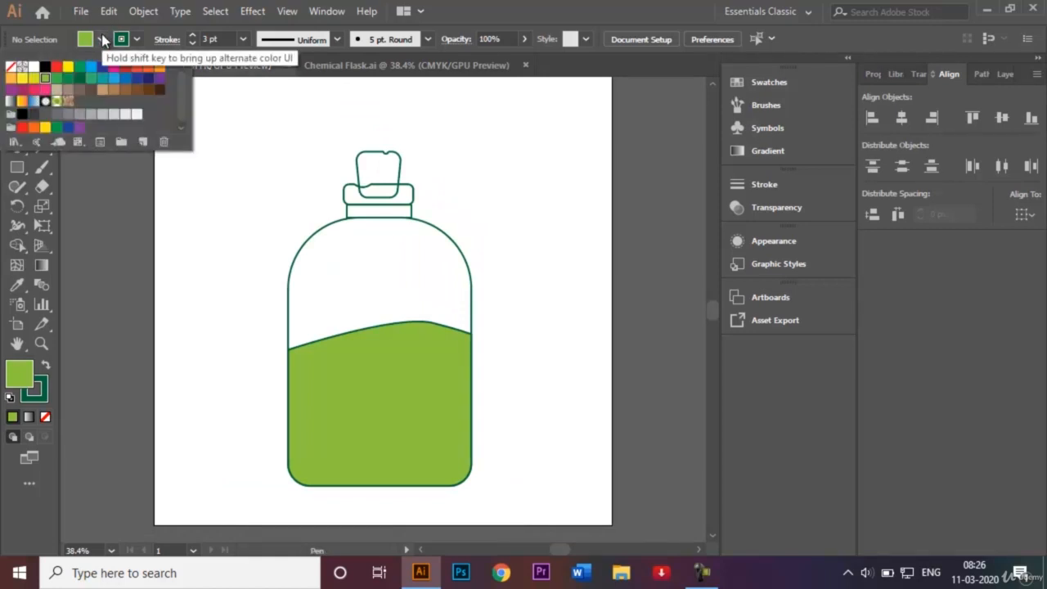
pyautogui.click(56, 85)
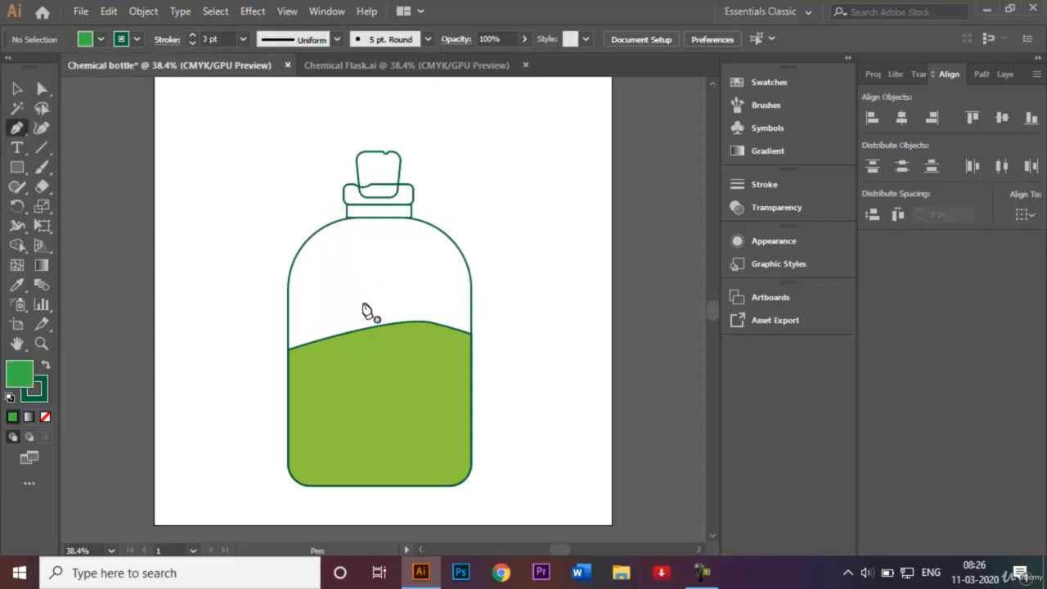
# Step: Draw a second closed liquid shape from the first wave's upper edge, curving to the bottle's left side and surrounding its lower half
pyautogui.click(380, 327)
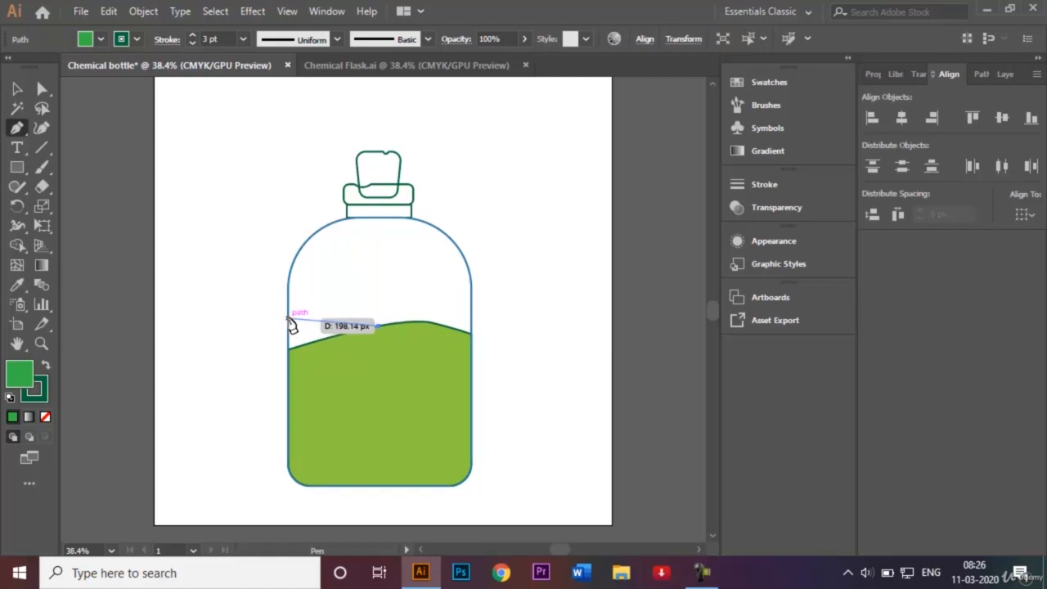
pyautogui.moveTo(288, 319); pyautogui.dragTo(264, 304)
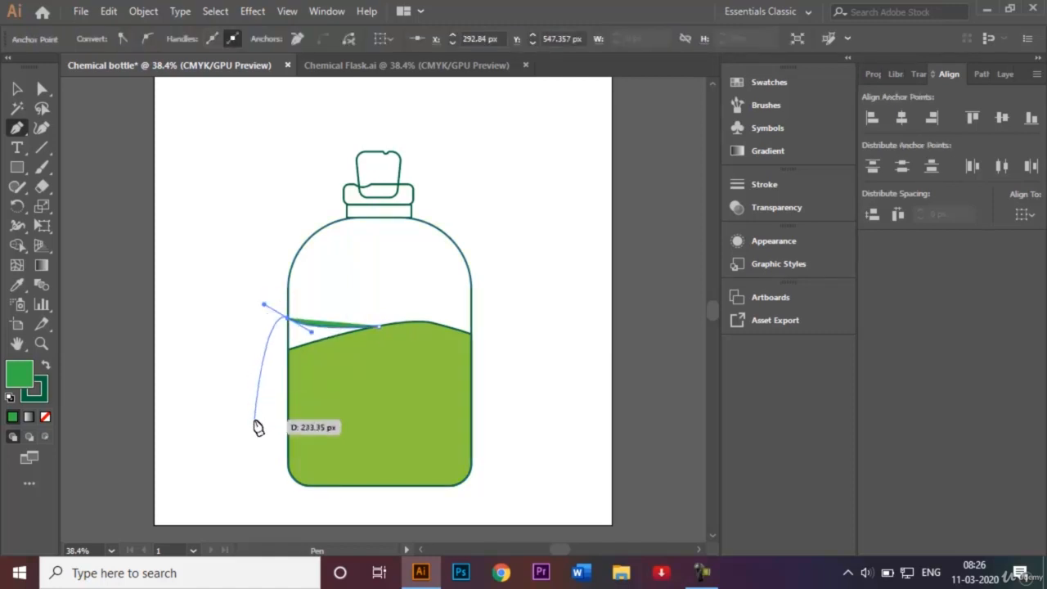
pyautogui.click(260, 452)
pyautogui.click(279, 497)
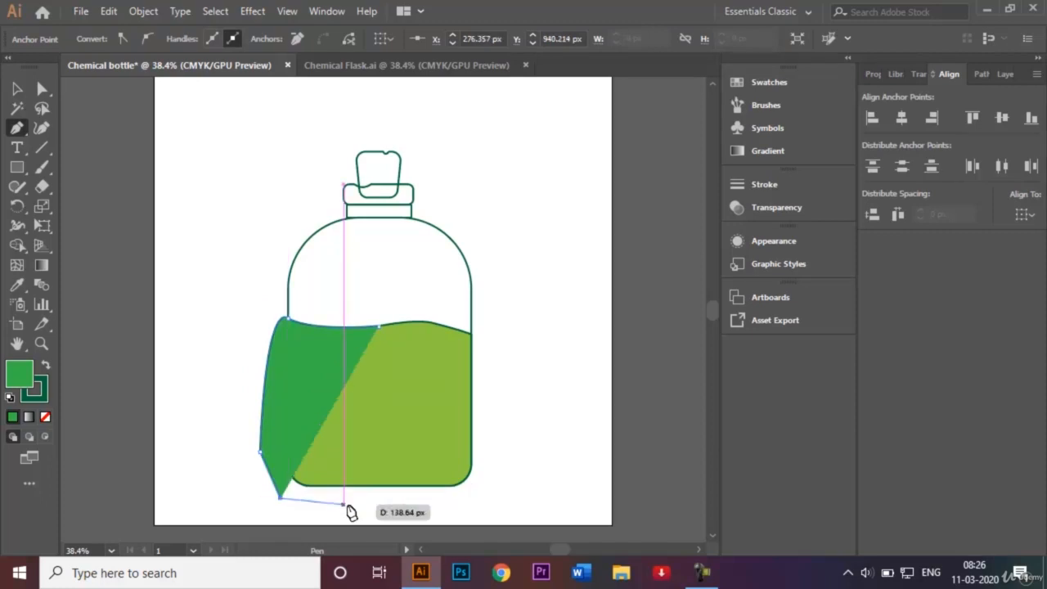
pyautogui.click(393, 505)
pyautogui.click(487, 479)
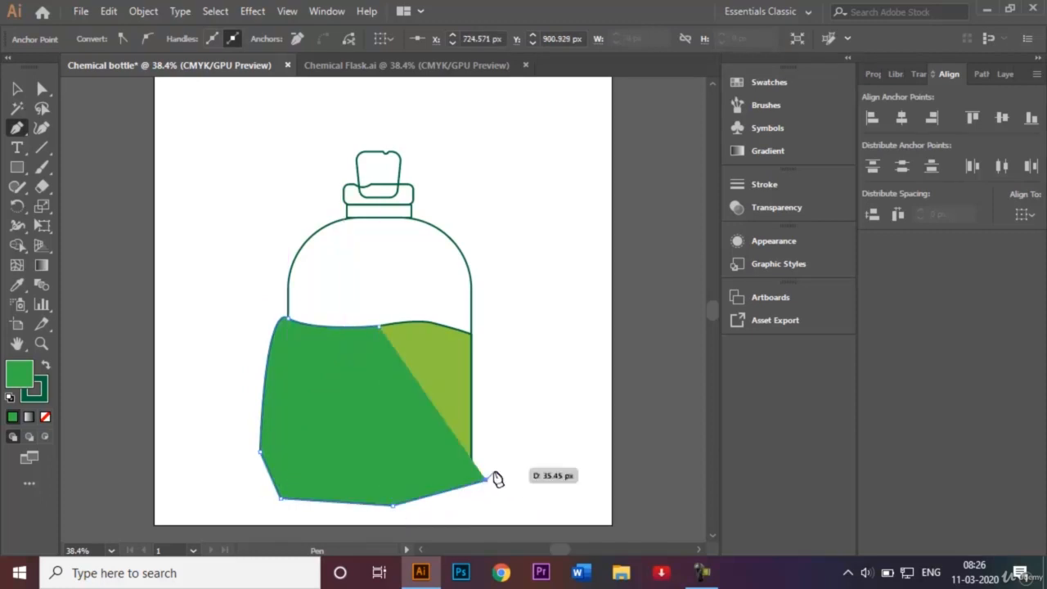
pyautogui.click(494, 398)
pyautogui.click(489, 350)
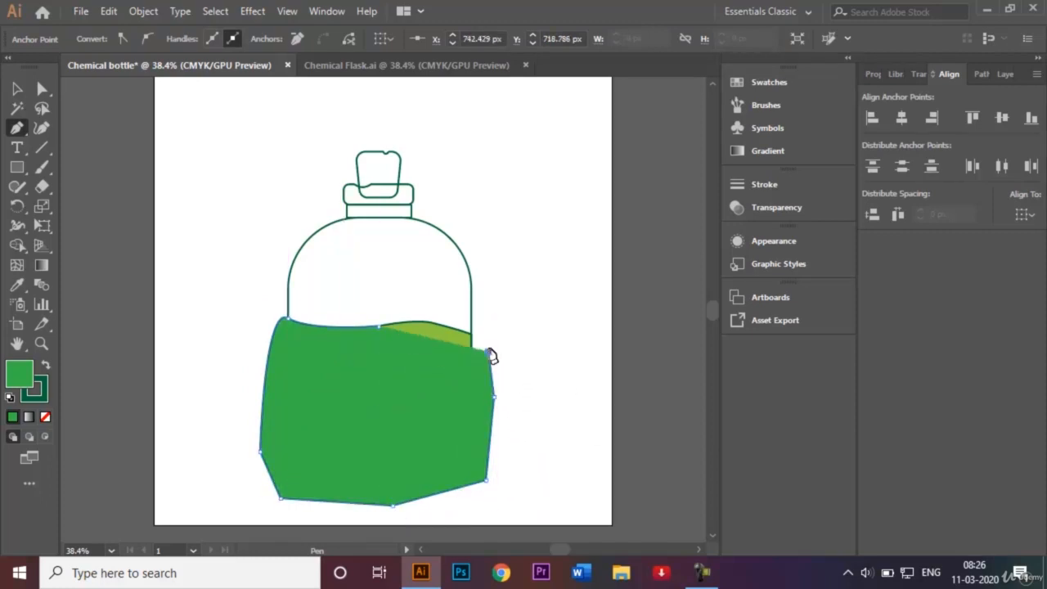
pyautogui.click(379, 327)
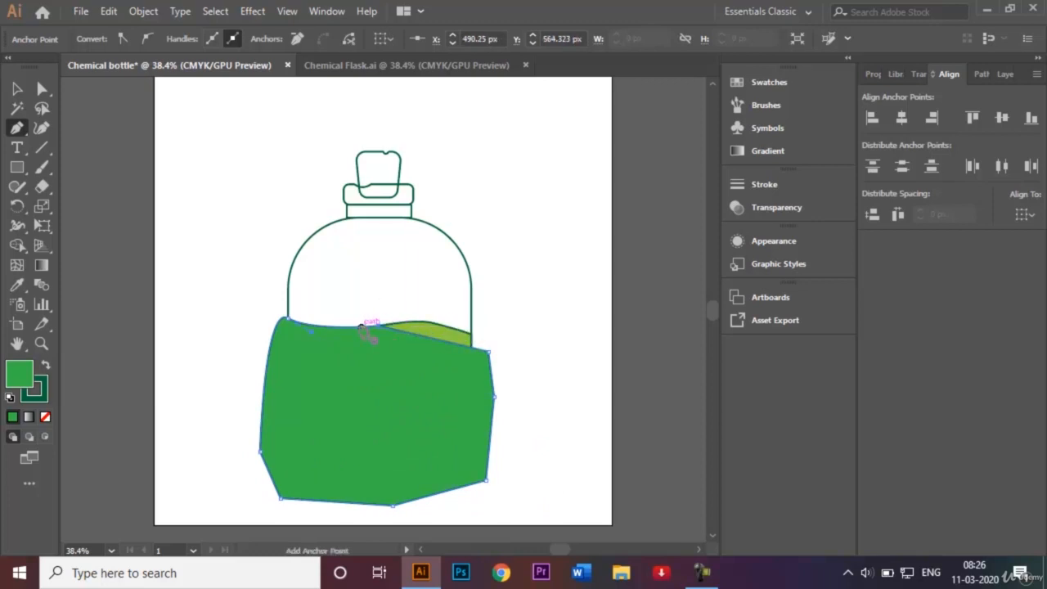
# Step: Send the medium green liquid shape to the back, behind the yellow-green liquid and the bottle outline
pyautogui.click(17, 89)
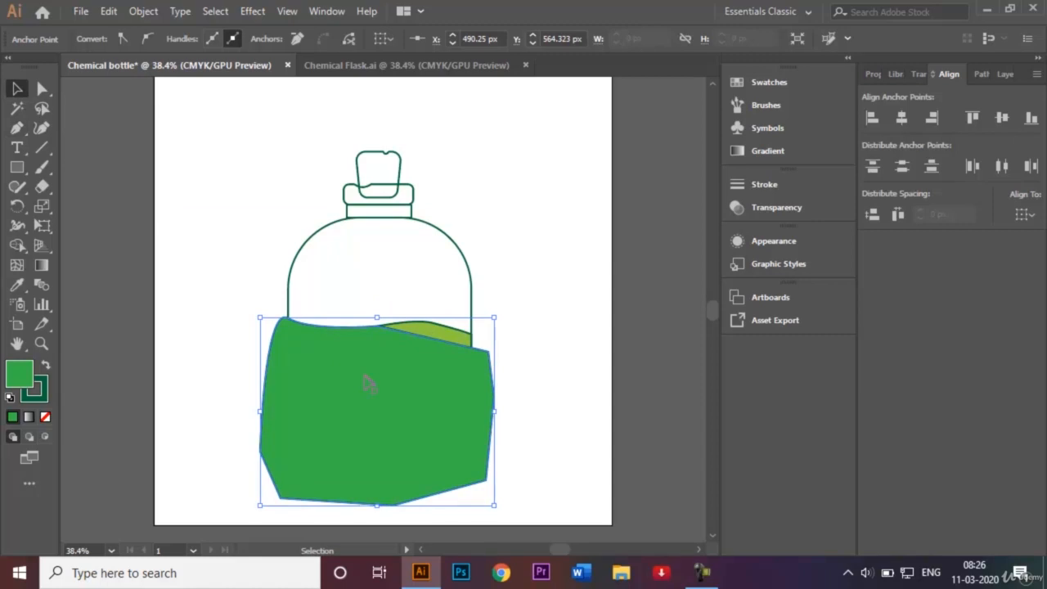
pyautogui.rightClick(369, 384)
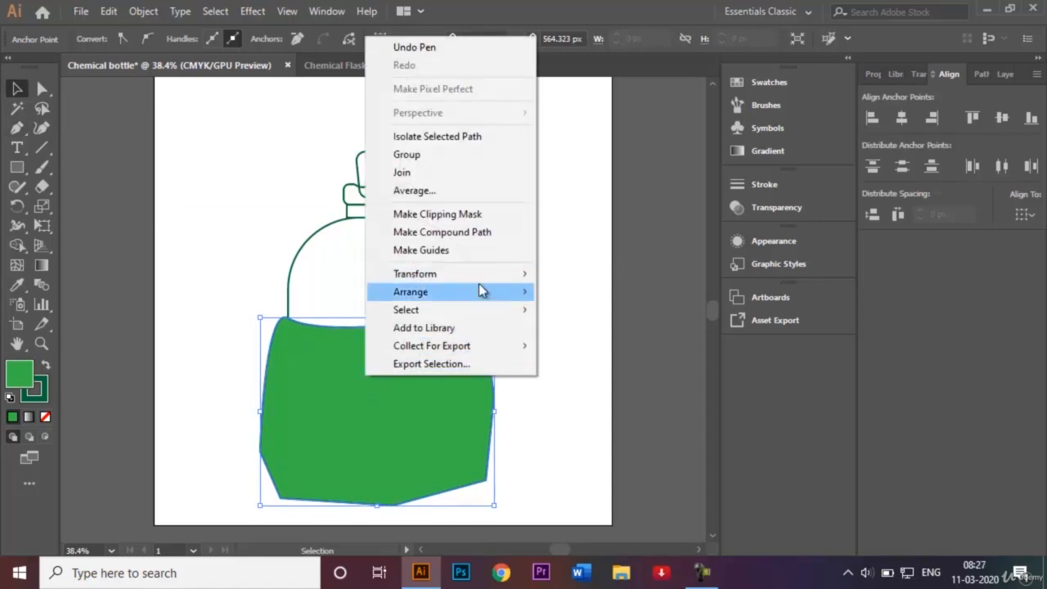
pyautogui.moveTo(482, 295)
pyautogui.click(611, 346)
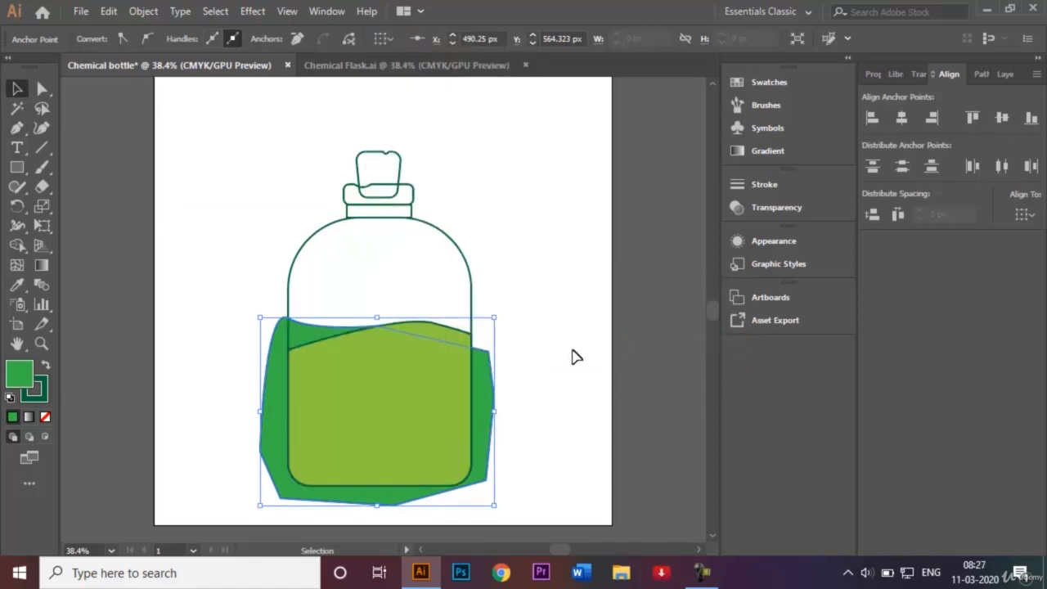
pyautogui.click(570, 355)
# Step: Trim away the parts of the medium green liquid shape outside the bottle body with the Shape Builder tool
pyautogui.moveTo(231, 292); pyautogui.dragTo(545, 515)
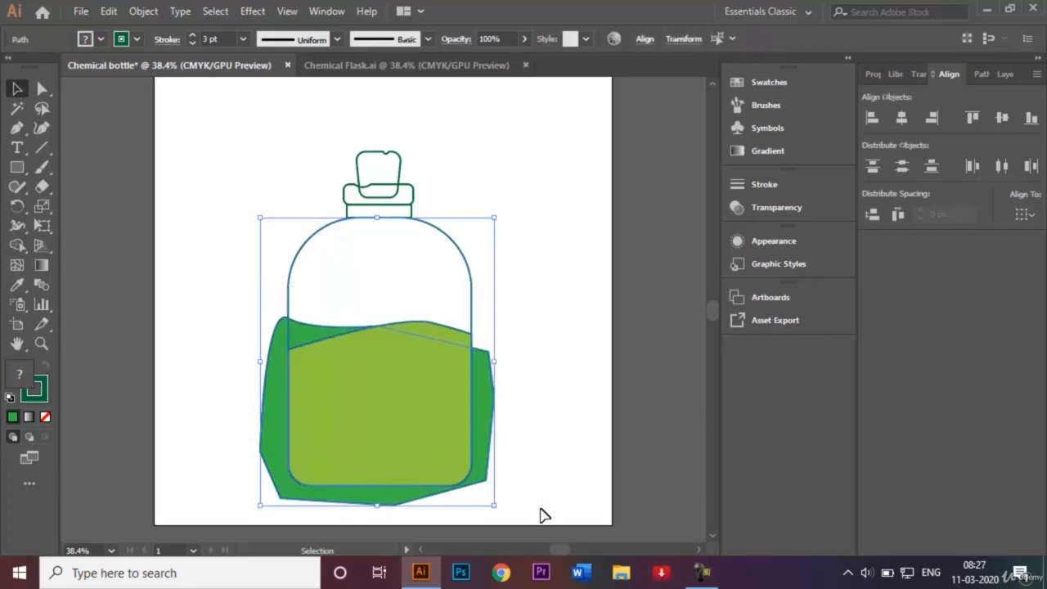
pyautogui.click(16, 247)
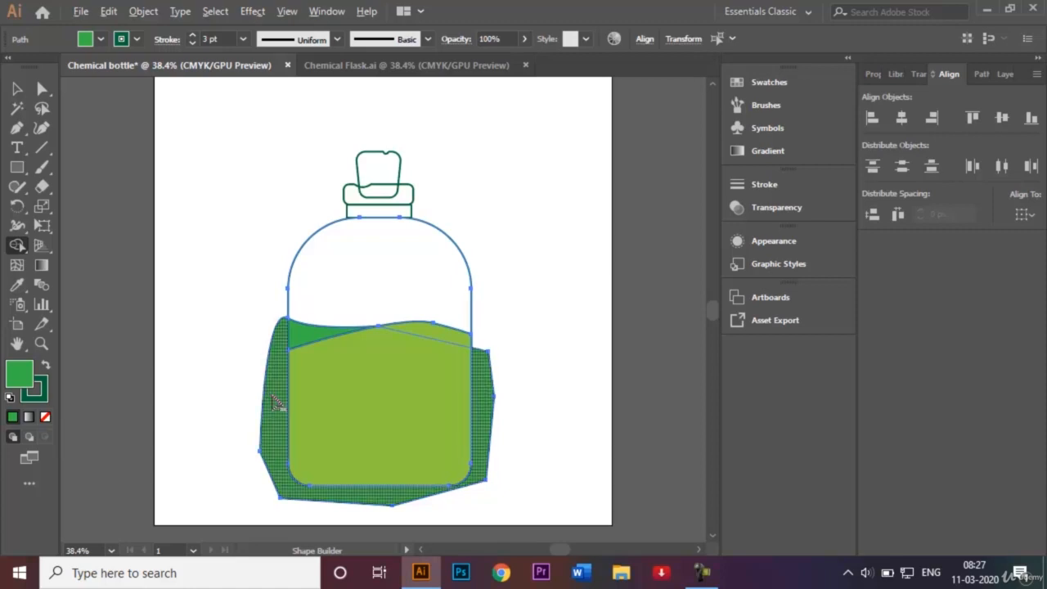
pyautogui.keyDown('alt'); pyautogui.click(278, 403); pyautogui.keyUp('alt')
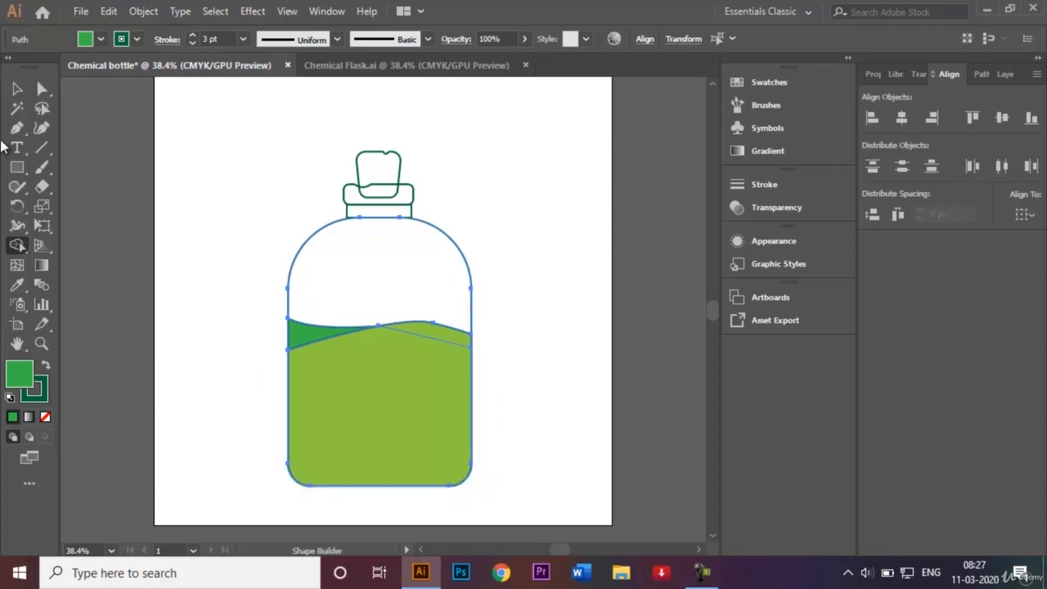
pyautogui.click(18, 90)
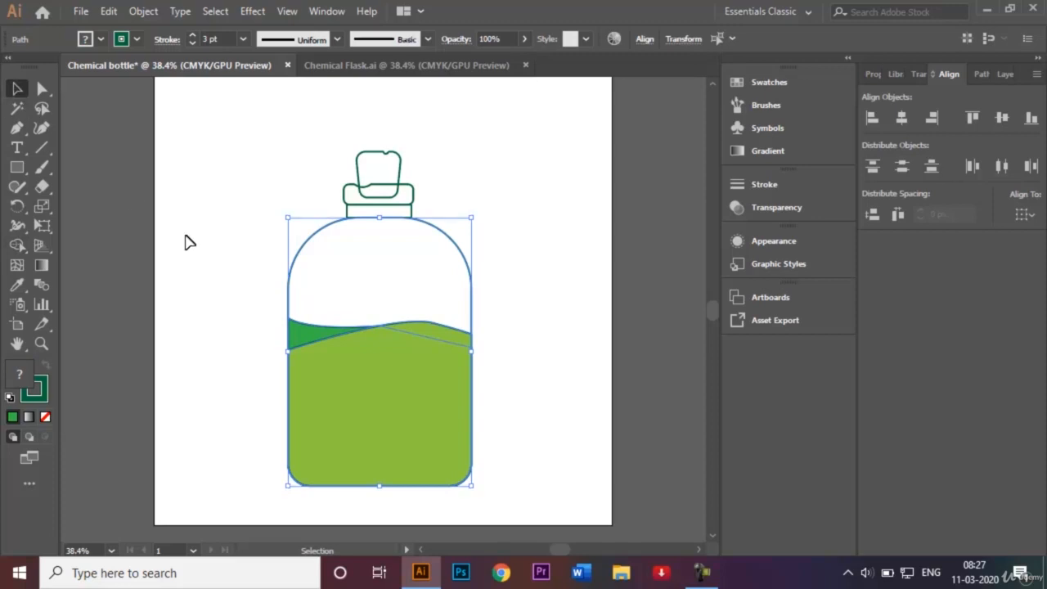
pyautogui.click(187, 240)
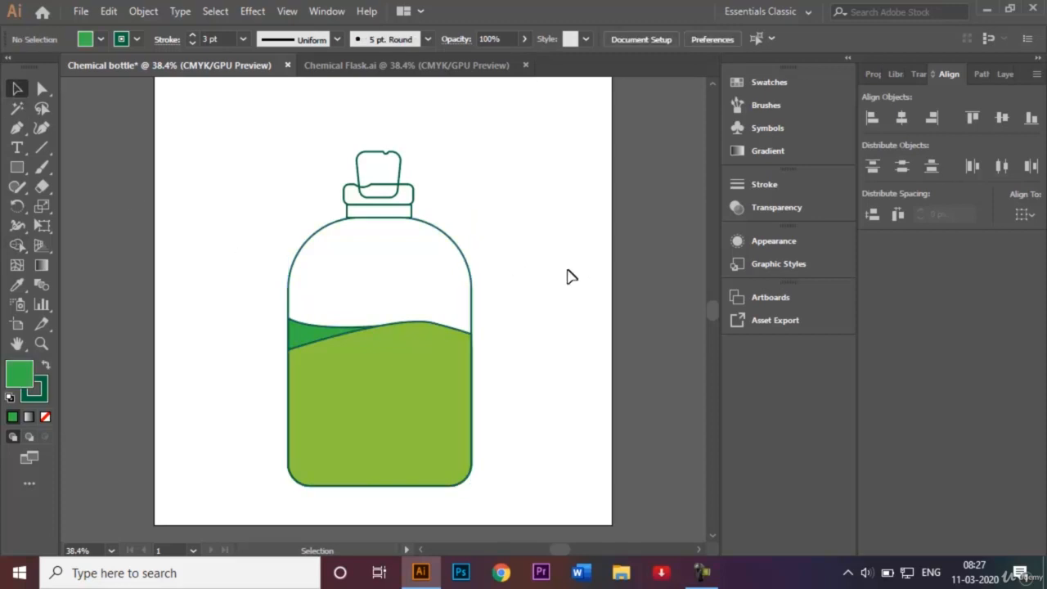
# Step: Raise the medium green wave's anchor point where it meets the yellow-green wave, forming a small peak above that wave's upper edge
pyautogui.click(388, 69)
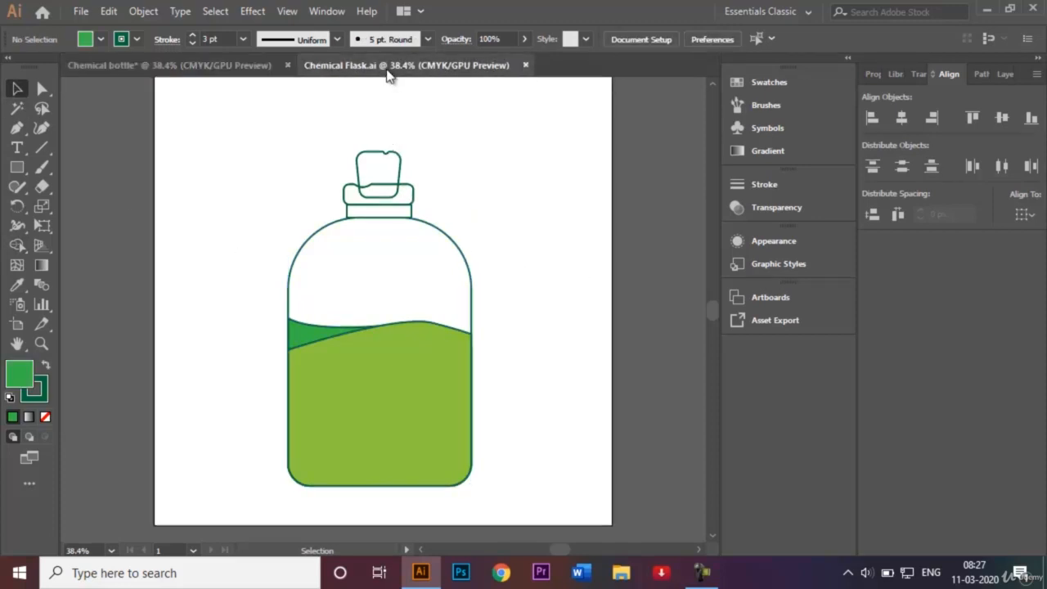
pyautogui.click(237, 67)
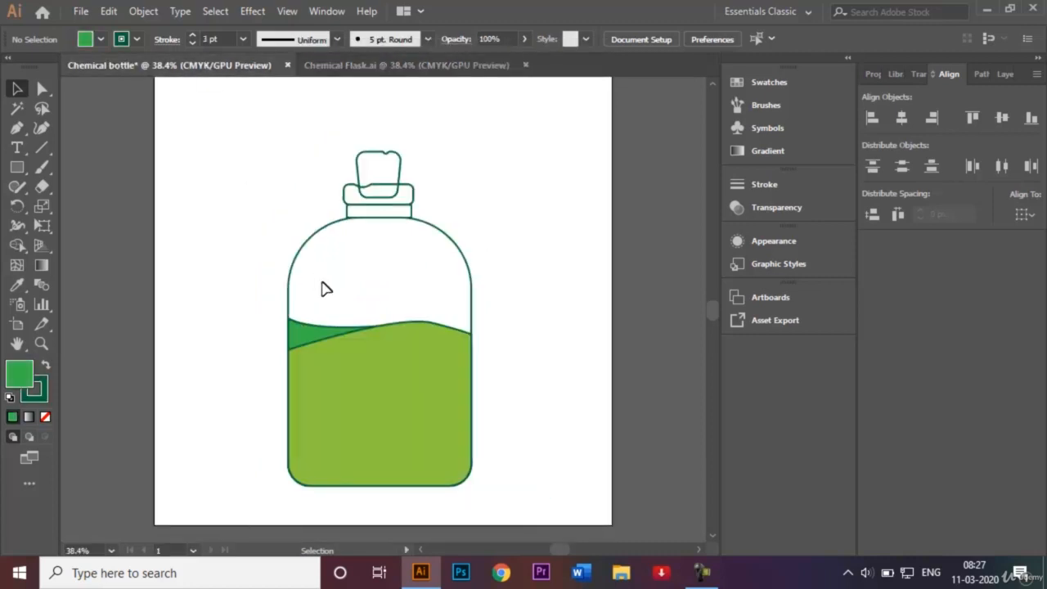
pyautogui.click(310, 326)
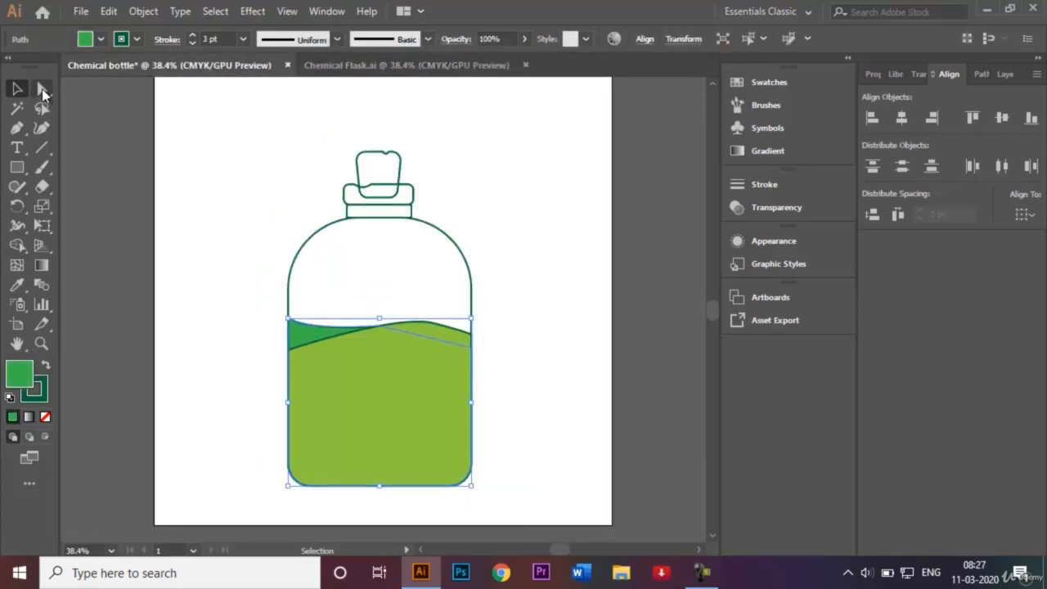
pyautogui.click(43, 88)
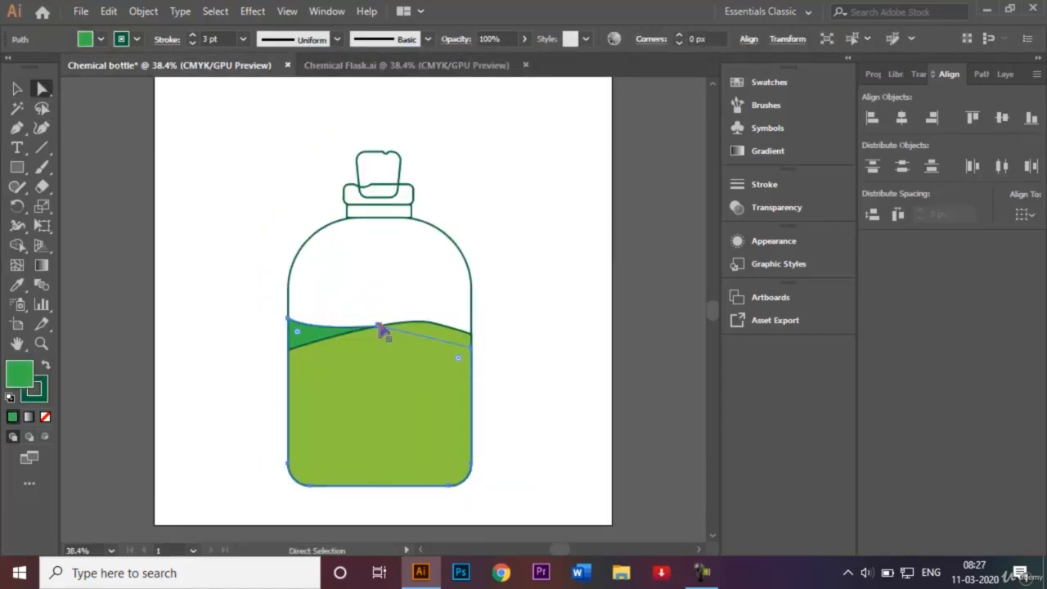
pyautogui.moveTo(382, 328)
pyautogui.mouseDown()
pyautogui.moveTo(381, 316)
pyautogui.moveTo(378, 324)
pyautogui.mouseUp()
pyautogui.click(450, 341)
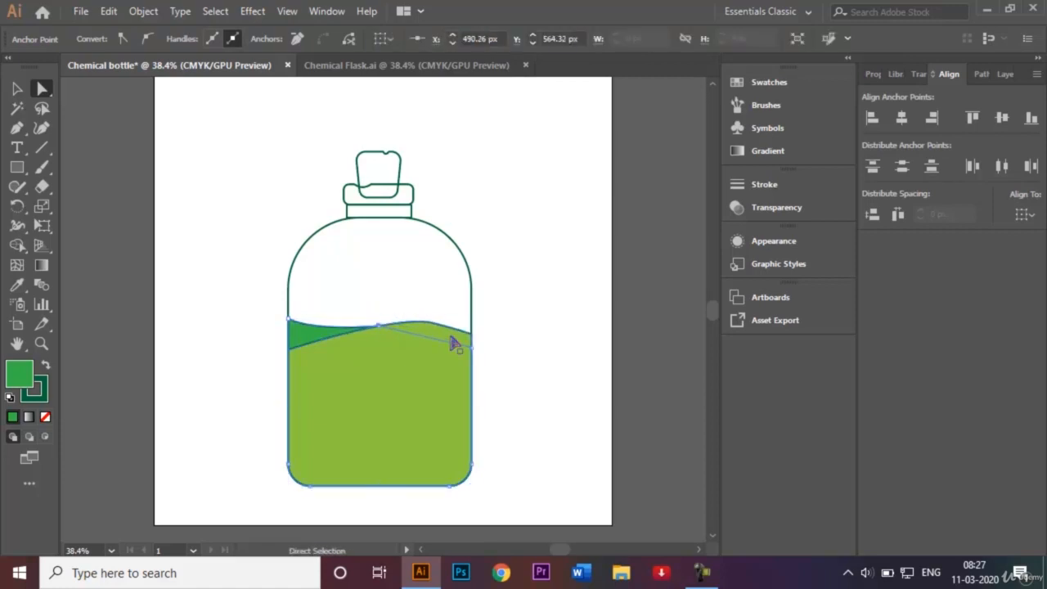
pyautogui.hotkey('ctrl', '+')
pyautogui.hotkey('ctrl', '+')
pyautogui.hotkey('ctrl', '+')
pyautogui.hotkey('ctrl', '+')
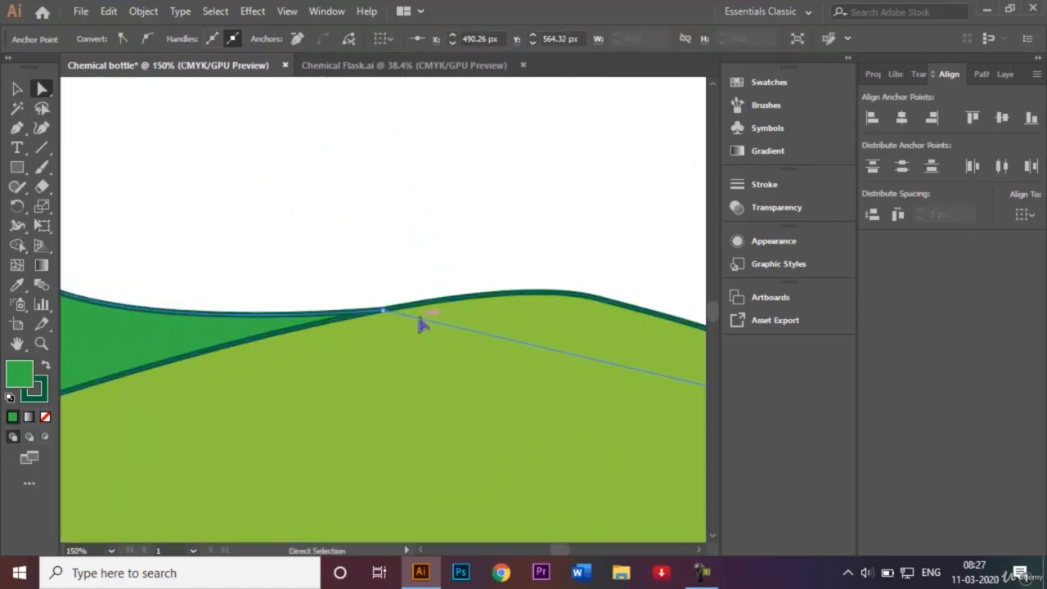
pyautogui.click(384, 313)
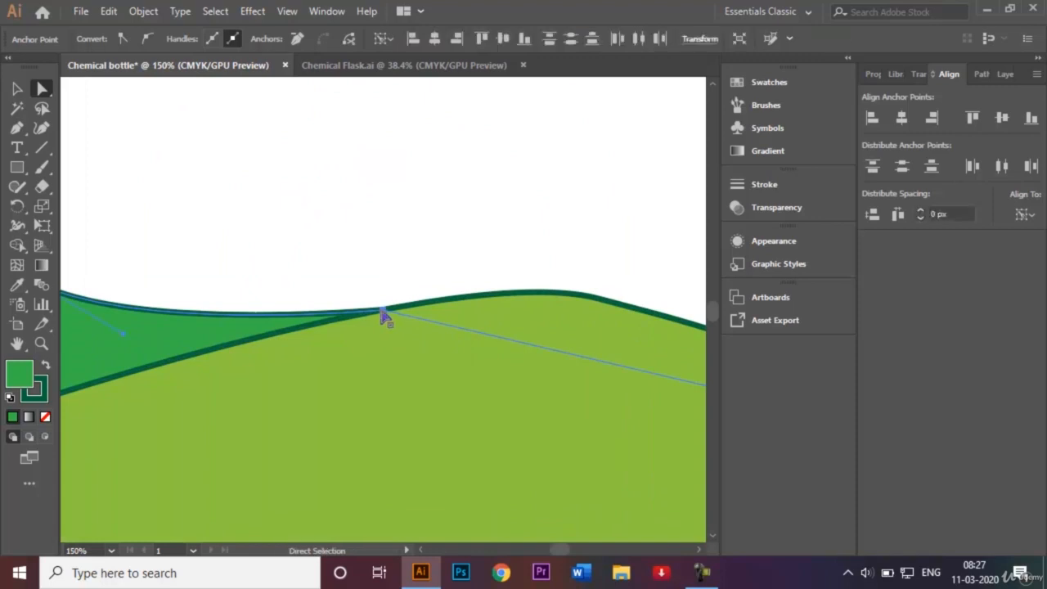
pyautogui.moveTo(384, 317); pyautogui.dragTo(378, 279)
pyautogui.click(381, 283)
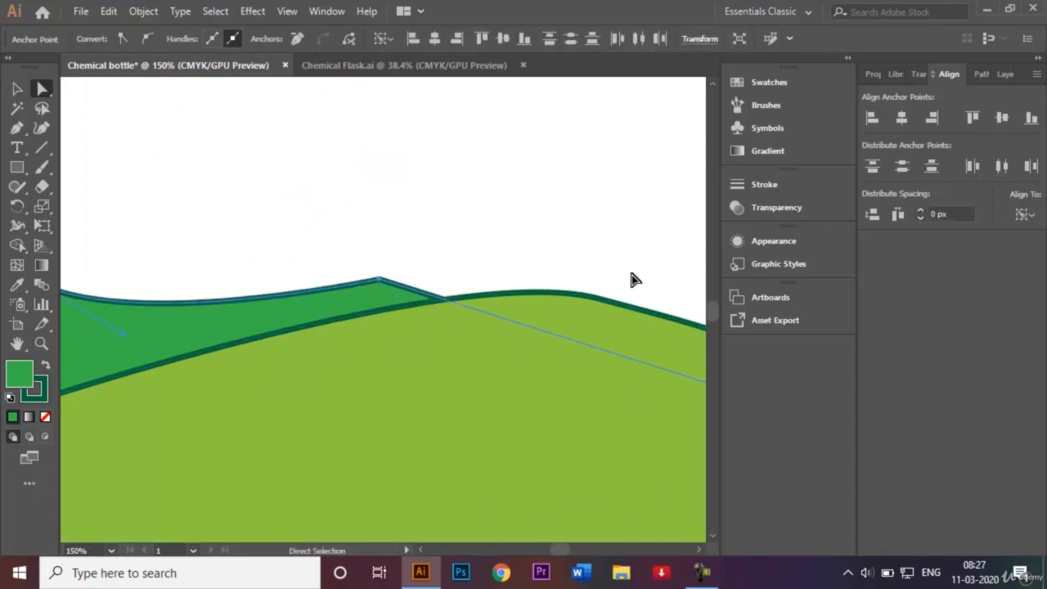
pyautogui.click(339, 245)
pyautogui.moveTo(351, 248); pyautogui.dragTo(395, 293)
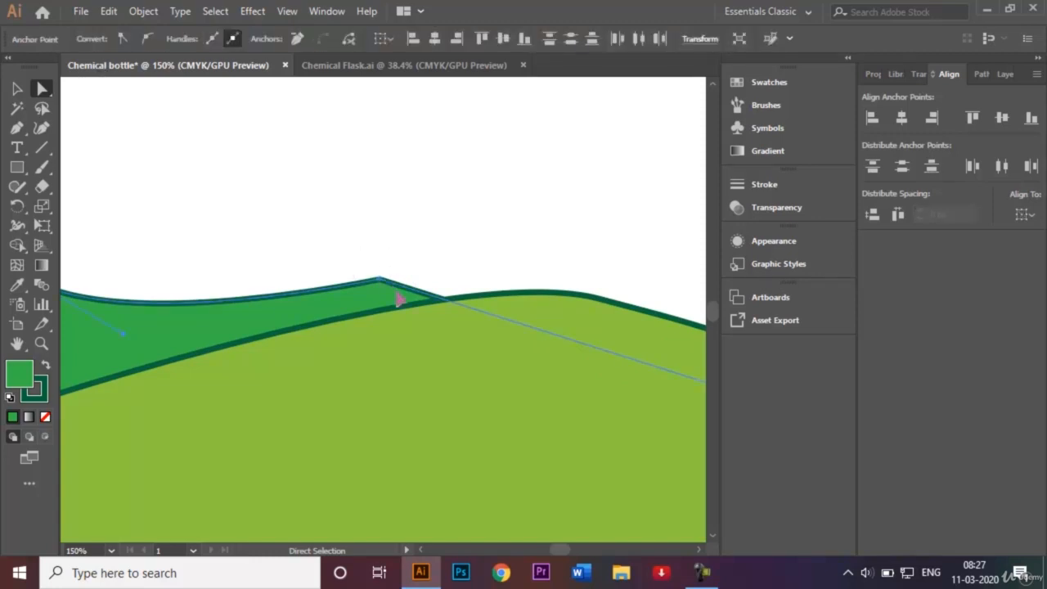
pyautogui.click(372, 242)
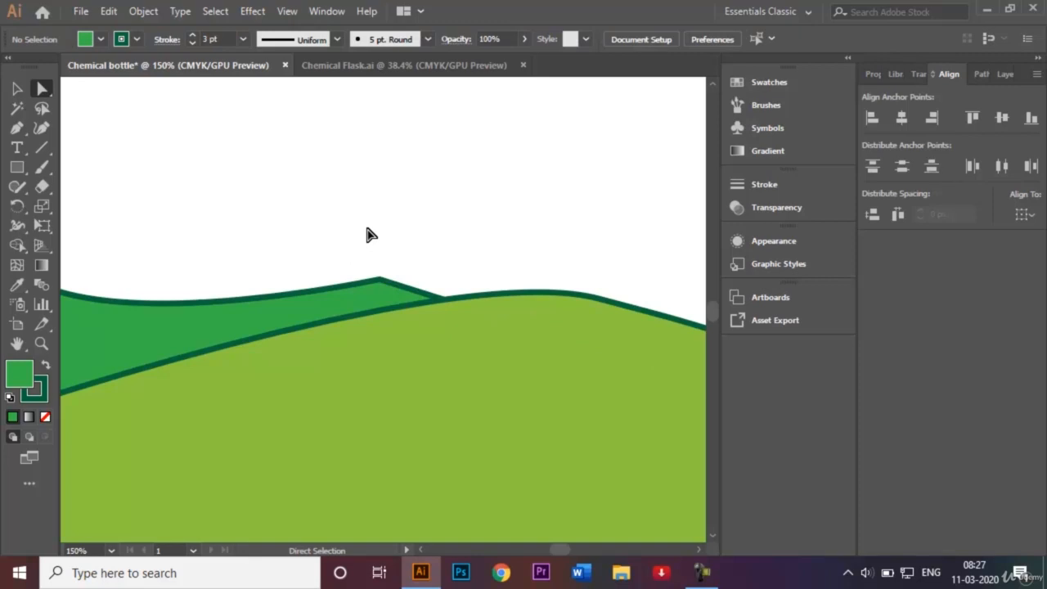
pyautogui.hotkey('ctrl', '0')
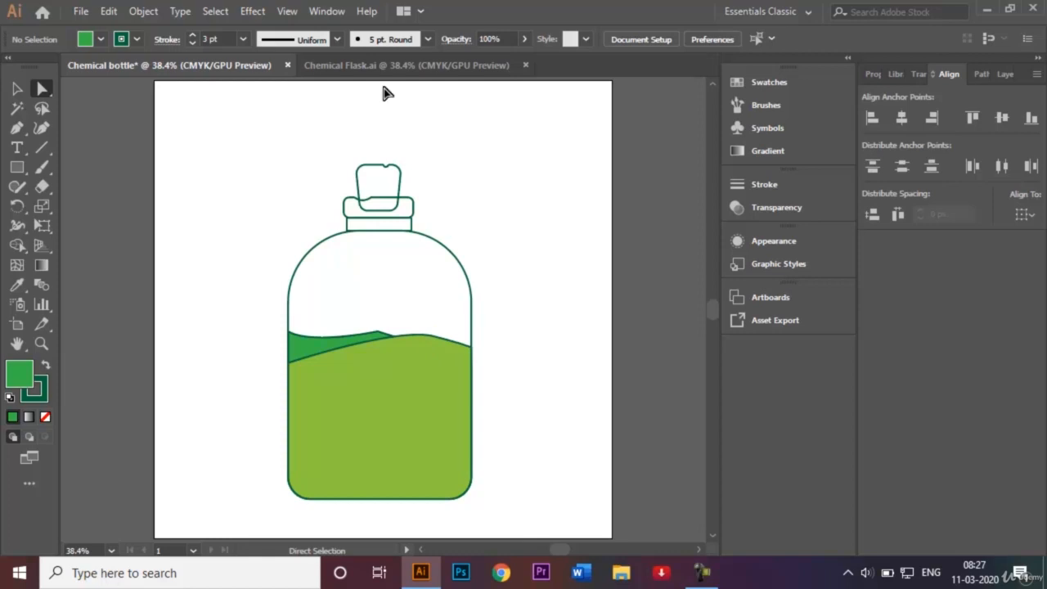
# Step: Draw a horizontal ground line with no fill along the bottle's base, extending past both sides, like the one in the finished flask artwork
pyautogui.click(338, 78)
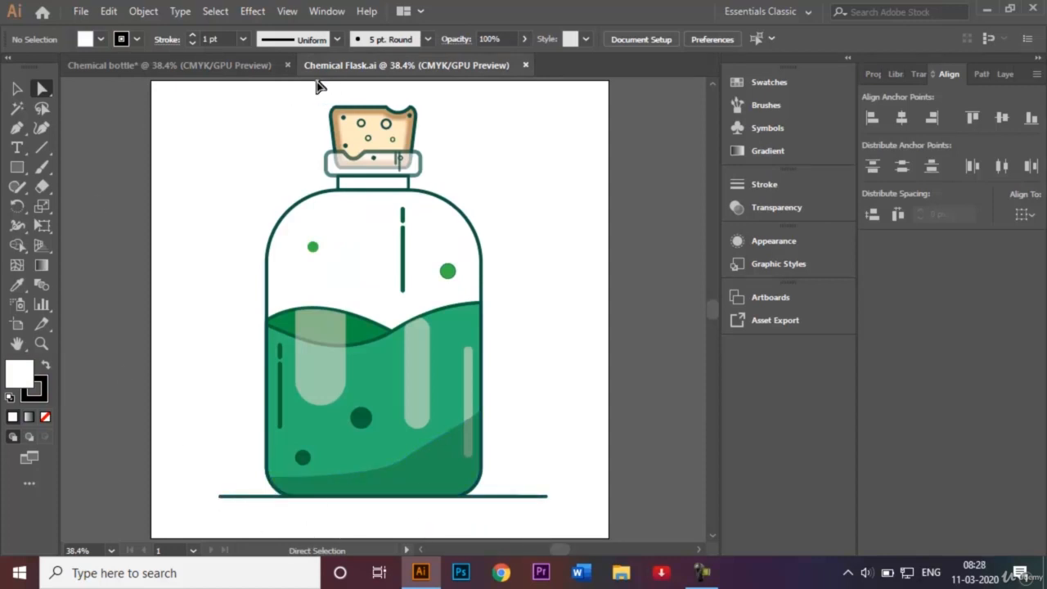
pyautogui.click(205, 69)
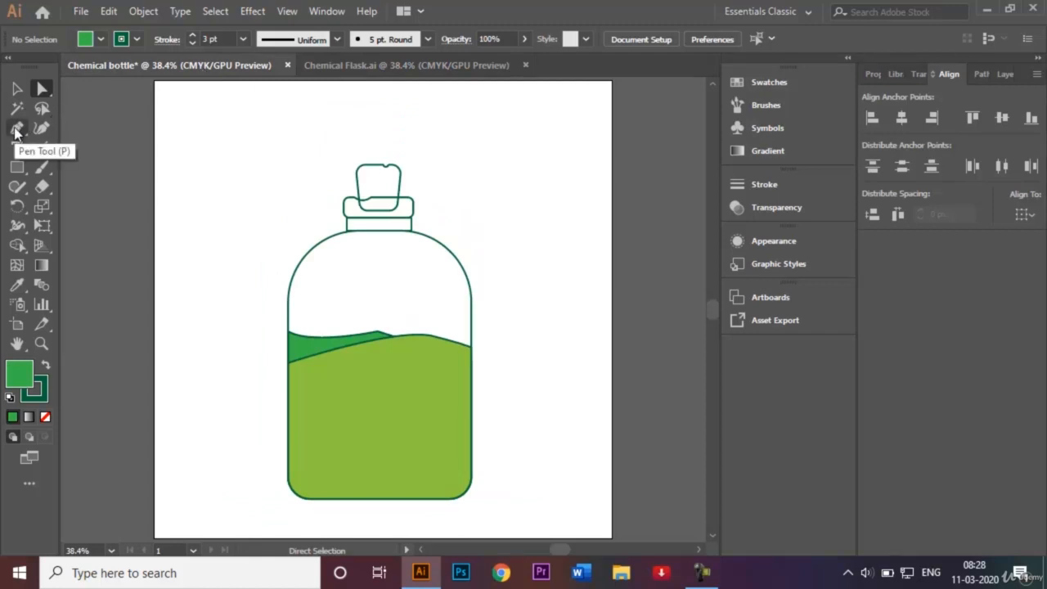
pyautogui.click(41, 147)
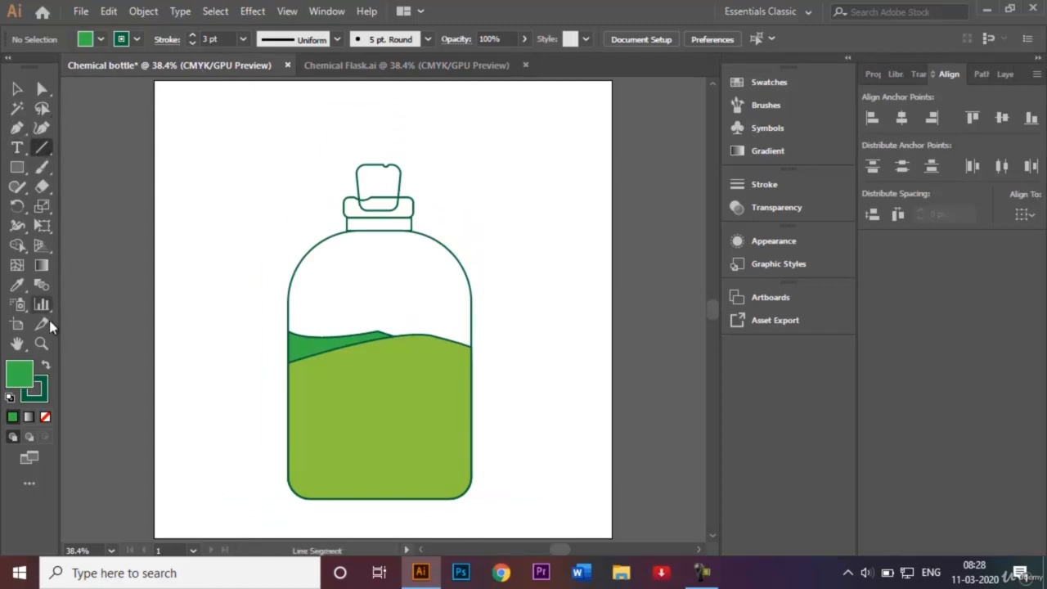
pyautogui.click(46, 417)
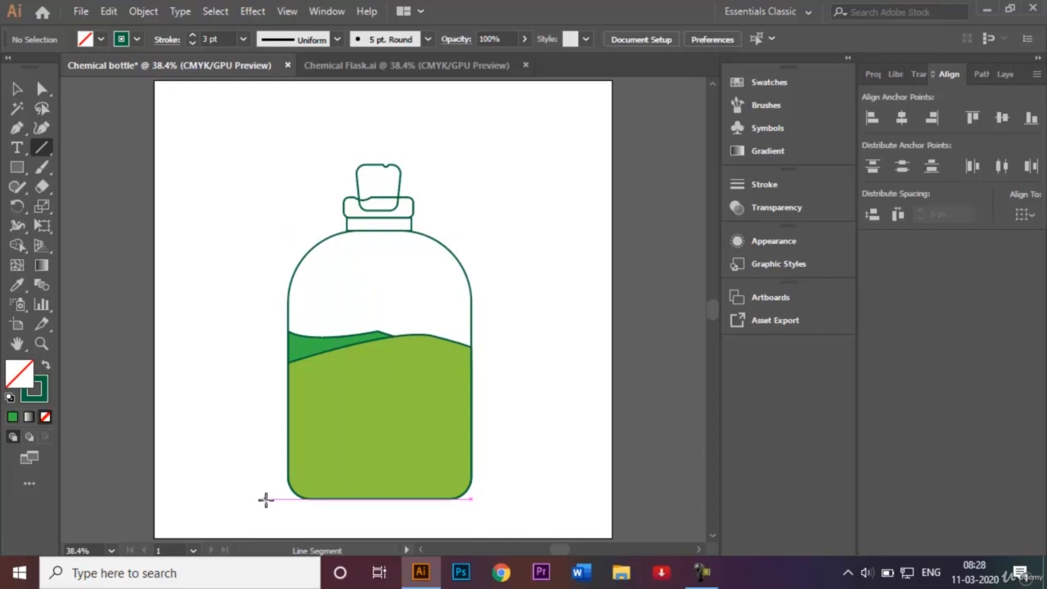
pyautogui.moveTo(263, 499); pyautogui.dragTo(499, 497)
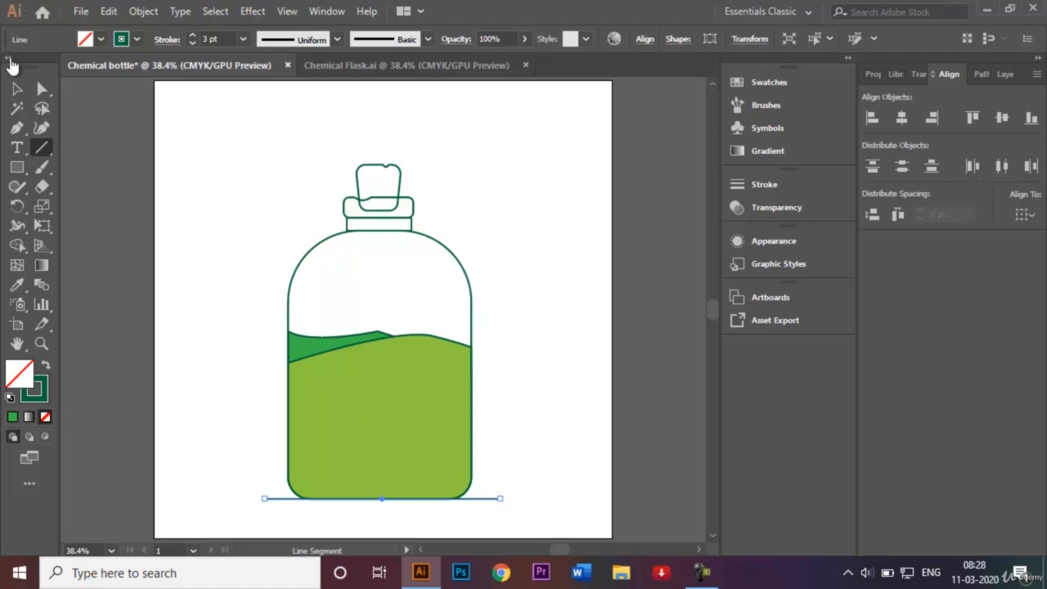
pyautogui.press('v')
pyautogui.click(230, 226)
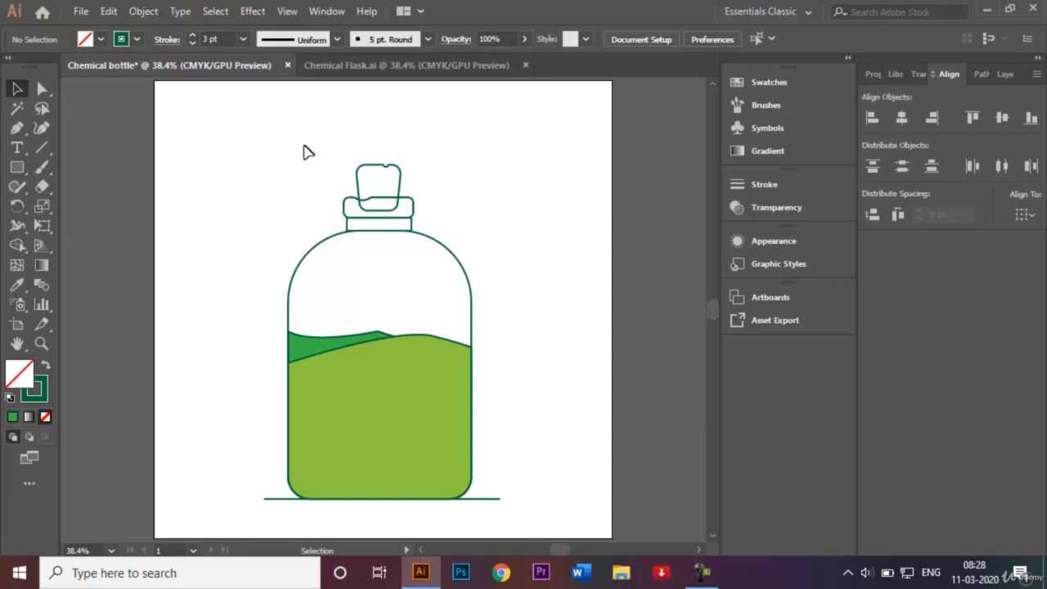
# Step: Check the cork colour in the finished flask artwork and fill the bottle's cork shape with a light brown swatch
pyautogui.click(346, 68)
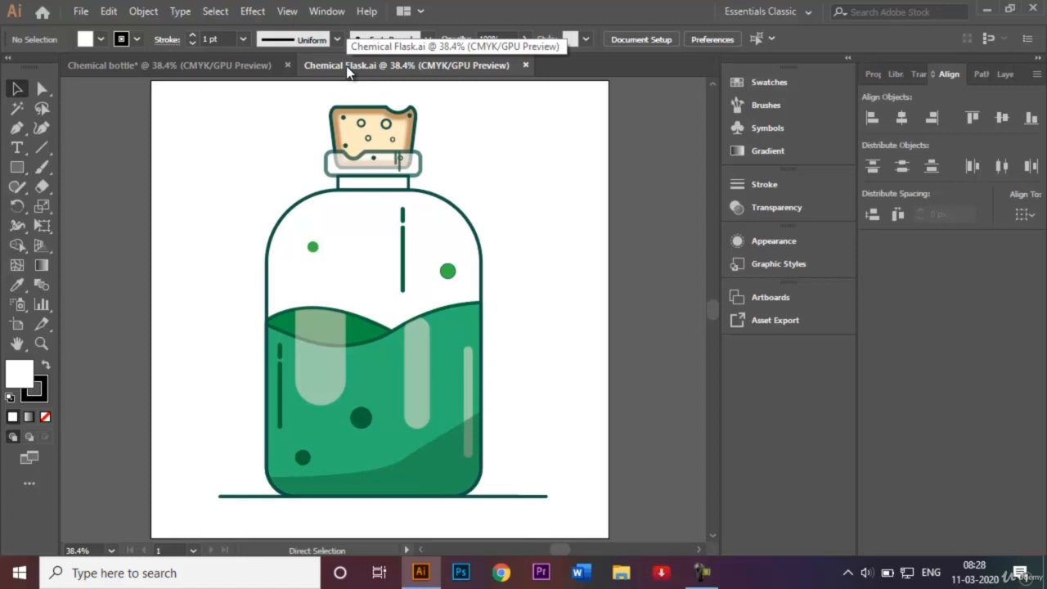
pyautogui.click(111, 67)
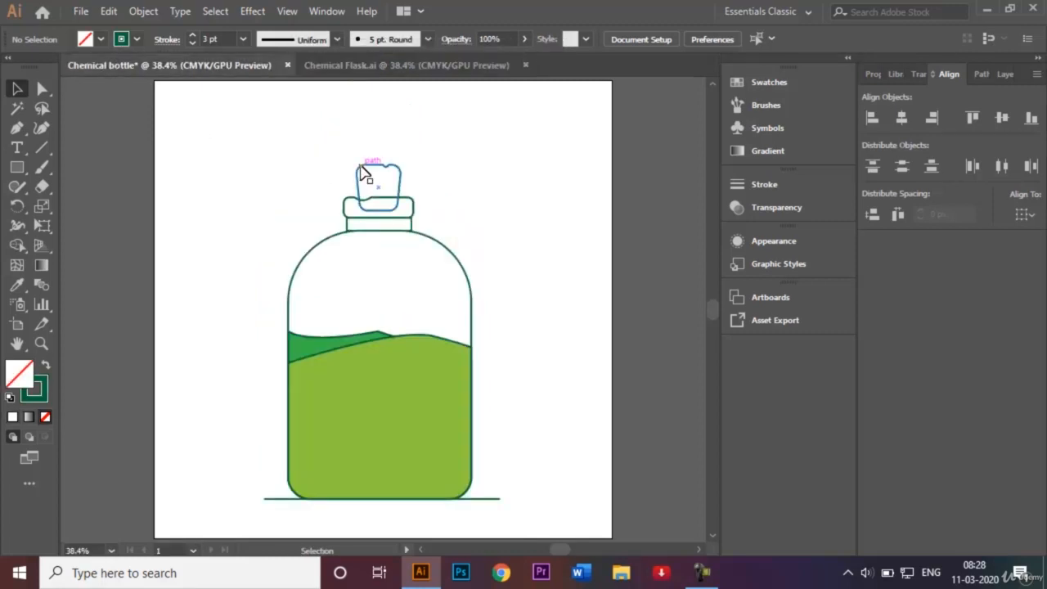
pyautogui.click(365, 174)
pyautogui.click(101, 39)
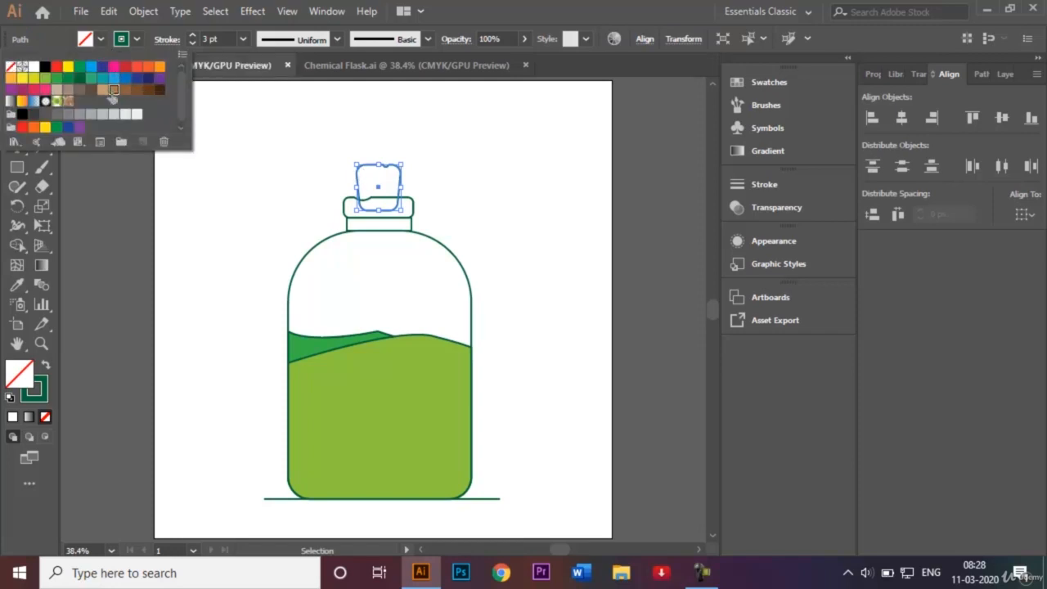
pyautogui.click(113, 91)
pyautogui.click(517, 130)
pyautogui.click(498, 144)
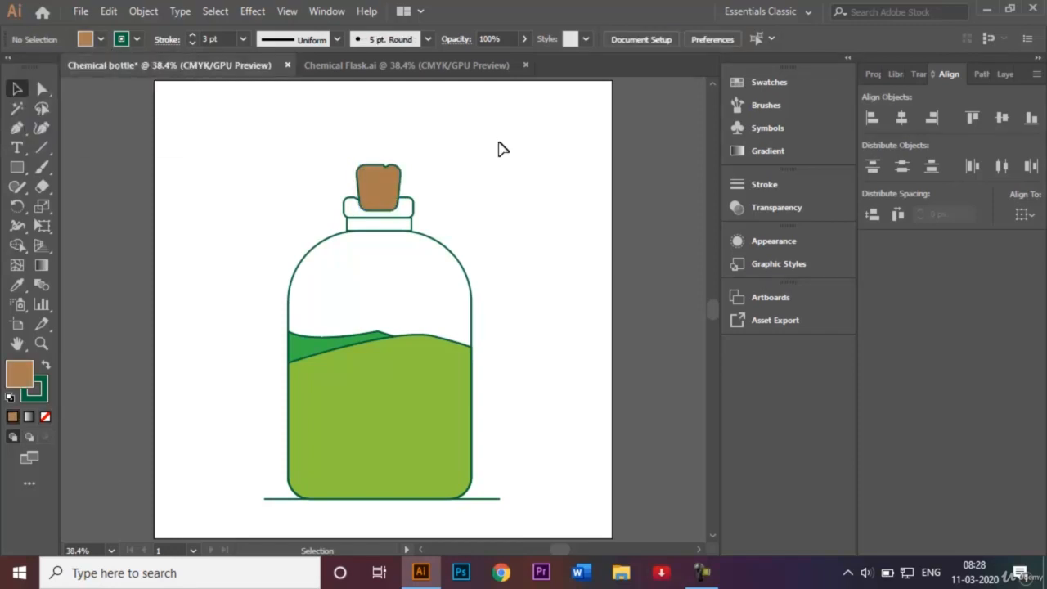
# Step: Create an inner copy of the brown cork outline with Offset Path at -10 px, using mitered joins and a miter limit of 4
pyautogui.hotkey('ctrl', '=')
pyautogui.hotkey('ctrl', '=')
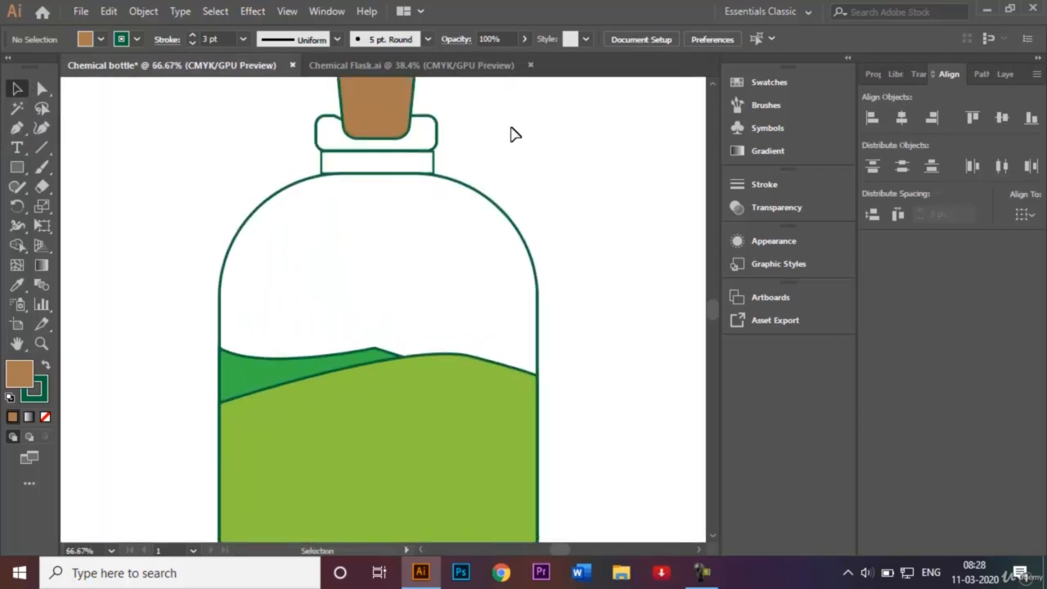
pyautogui.scroll(4, 713, 85)
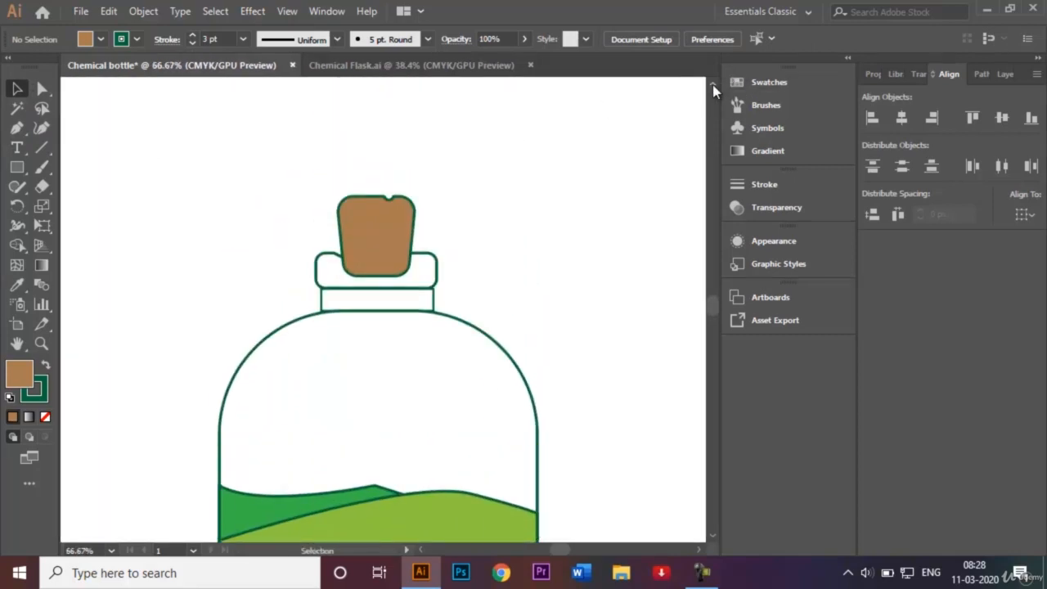
pyautogui.click(383, 234)
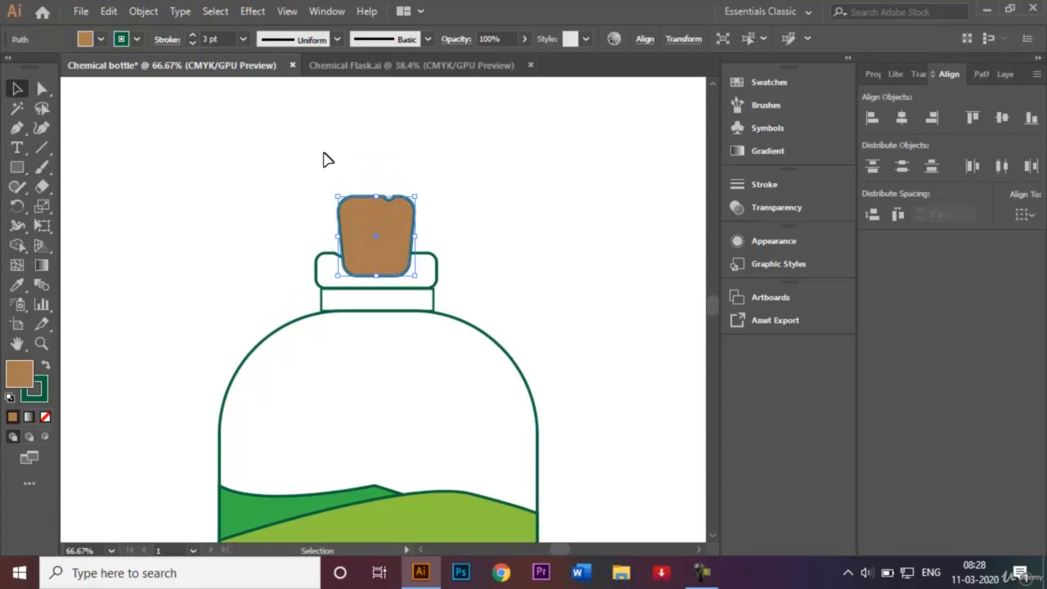
pyautogui.click(132, 12)
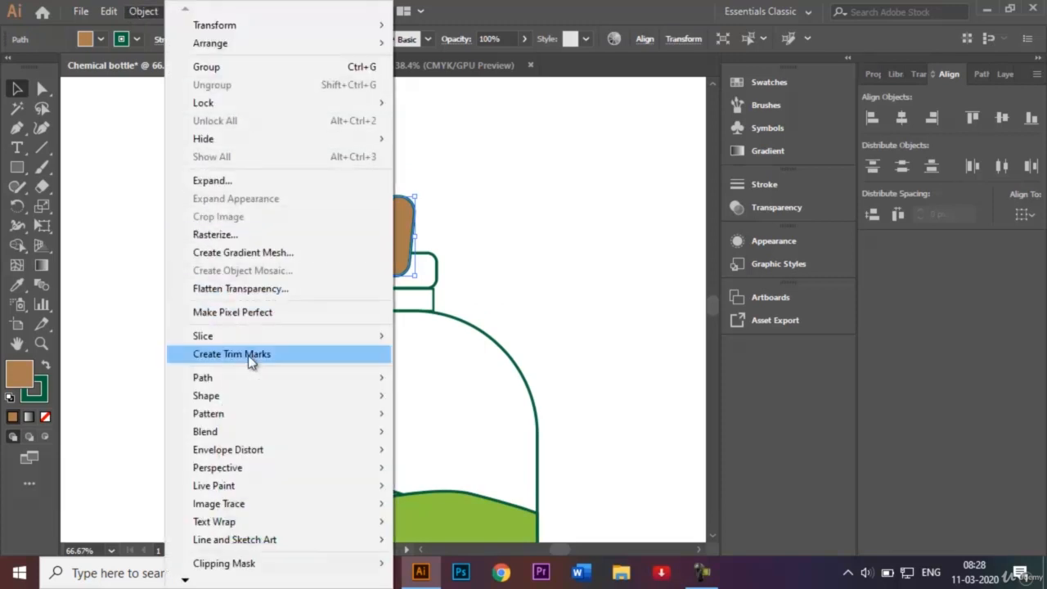
pyautogui.moveTo(262, 378)
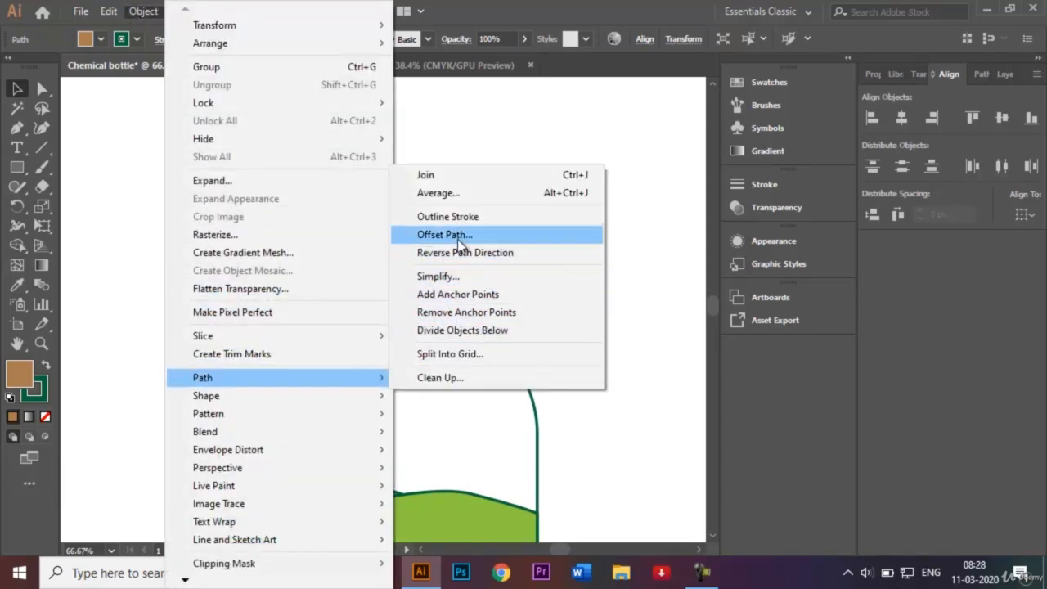
pyautogui.click(454, 236)
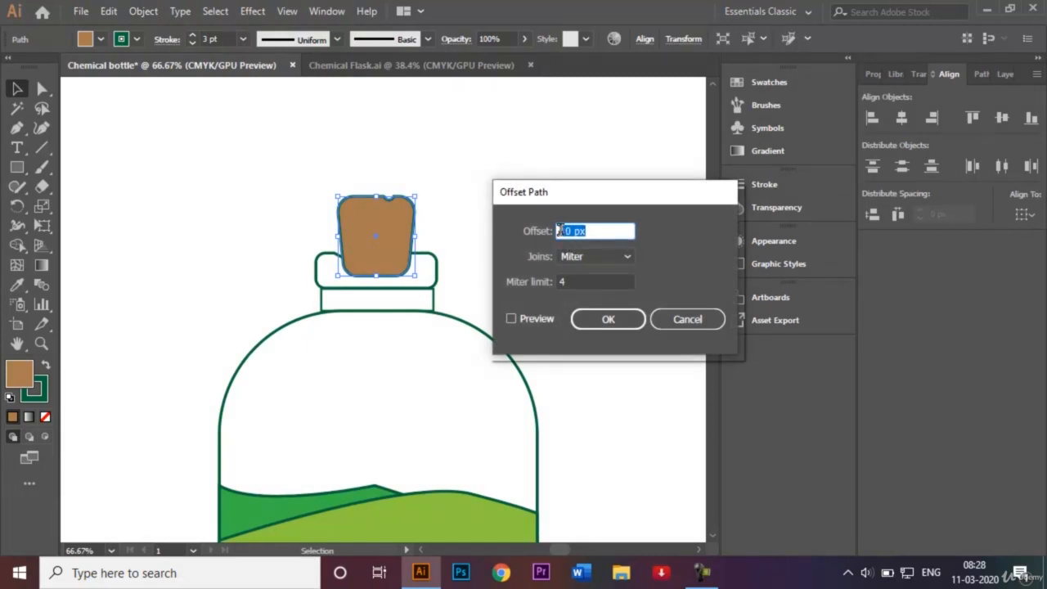
pyautogui.click(560, 231)
pyautogui.write('1')
pyautogui.click(510, 319)
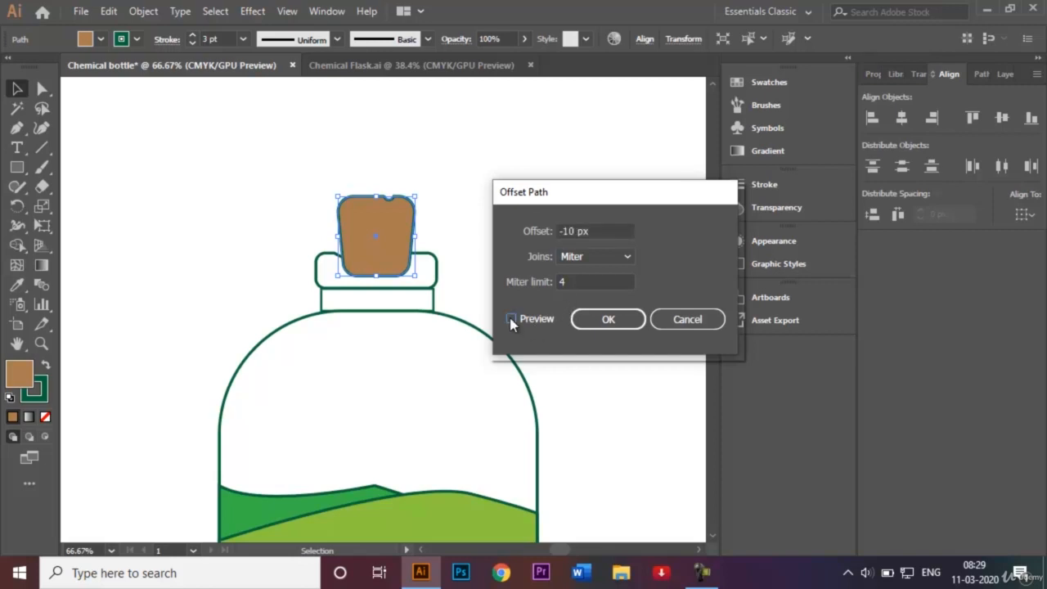
pyautogui.click(510, 319)
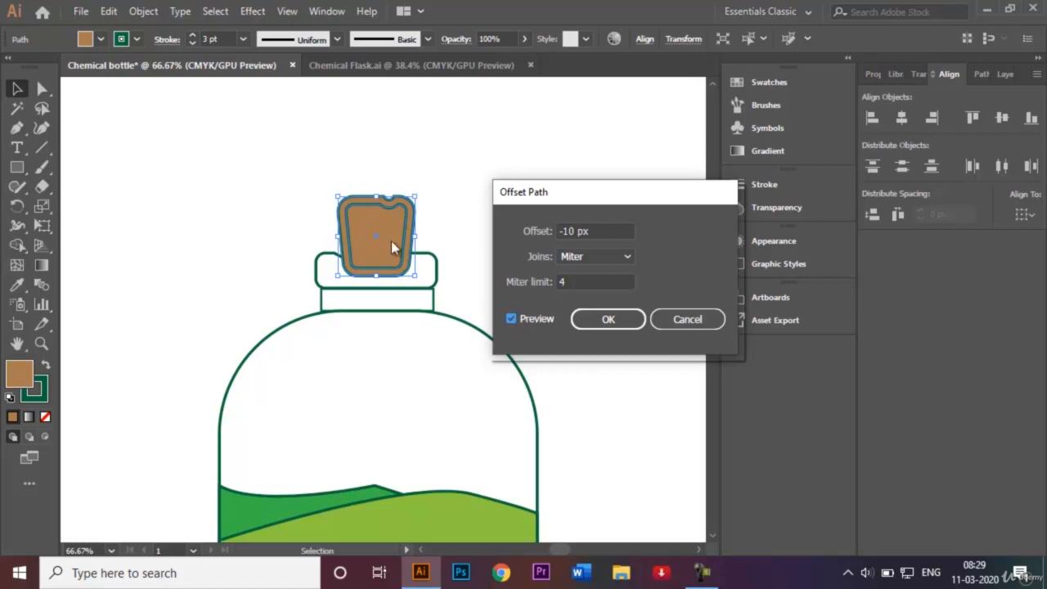
pyautogui.click(606, 320)
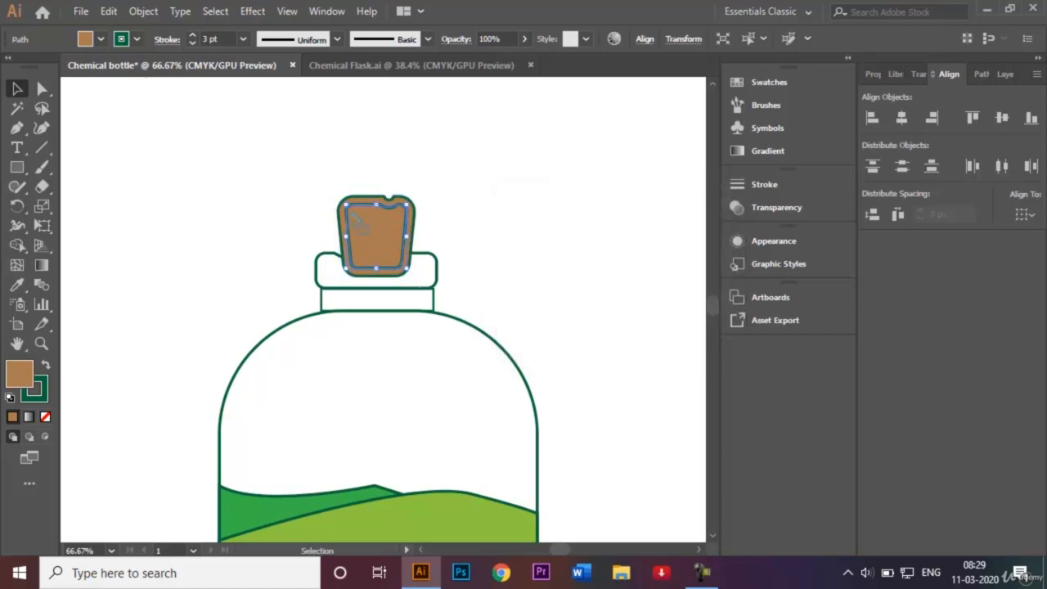
# Step: Fill the inner cork shape with a lighter tan swatch and remove its stroke
pyautogui.click(100, 39)
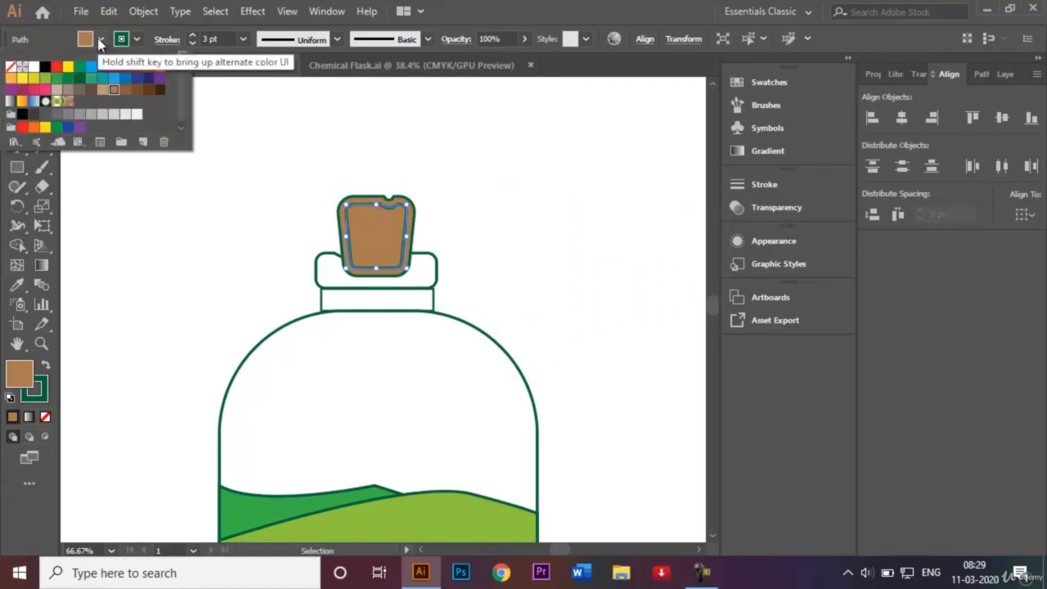
pyautogui.click(102, 90)
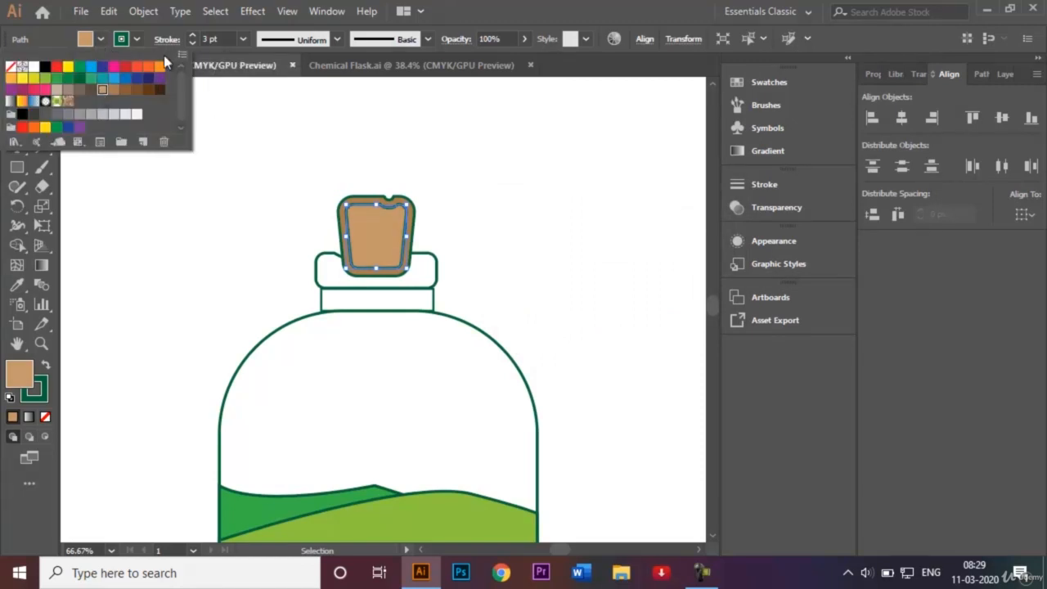
pyautogui.click(136, 39)
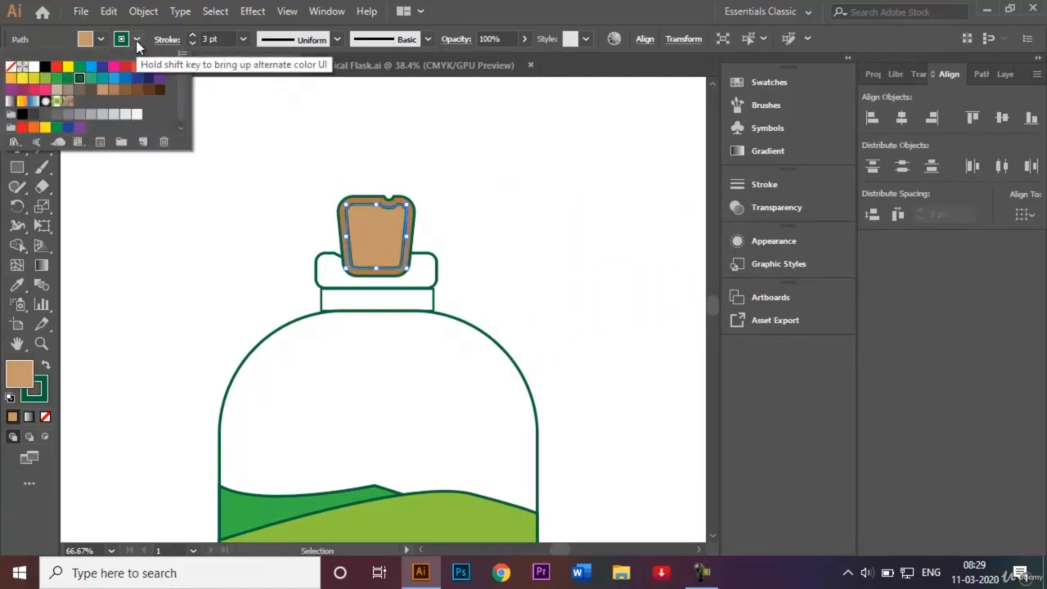
pyautogui.click(11, 69)
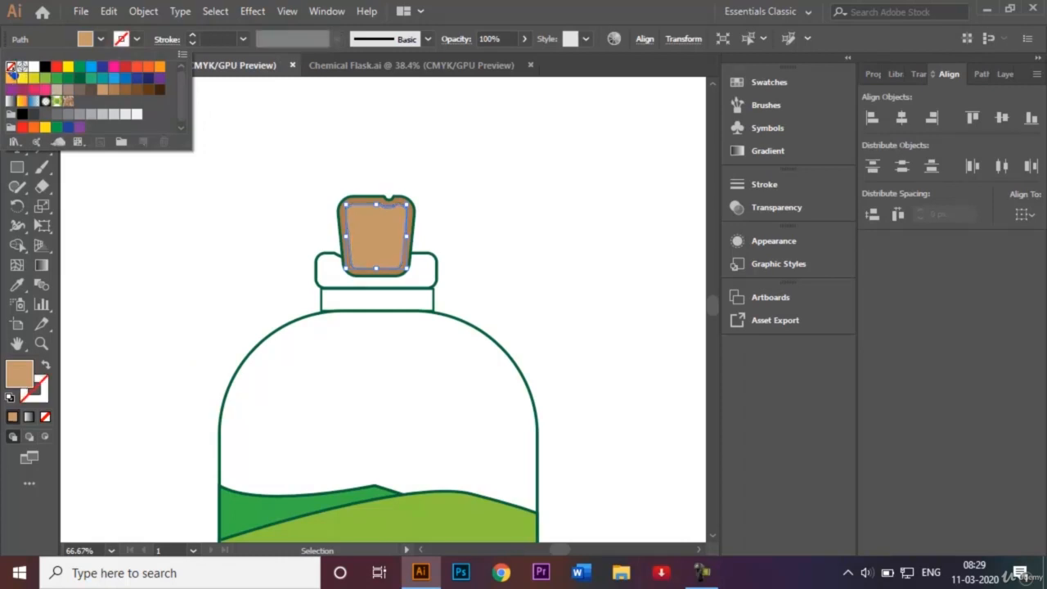
pyautogui.click(272, 193)
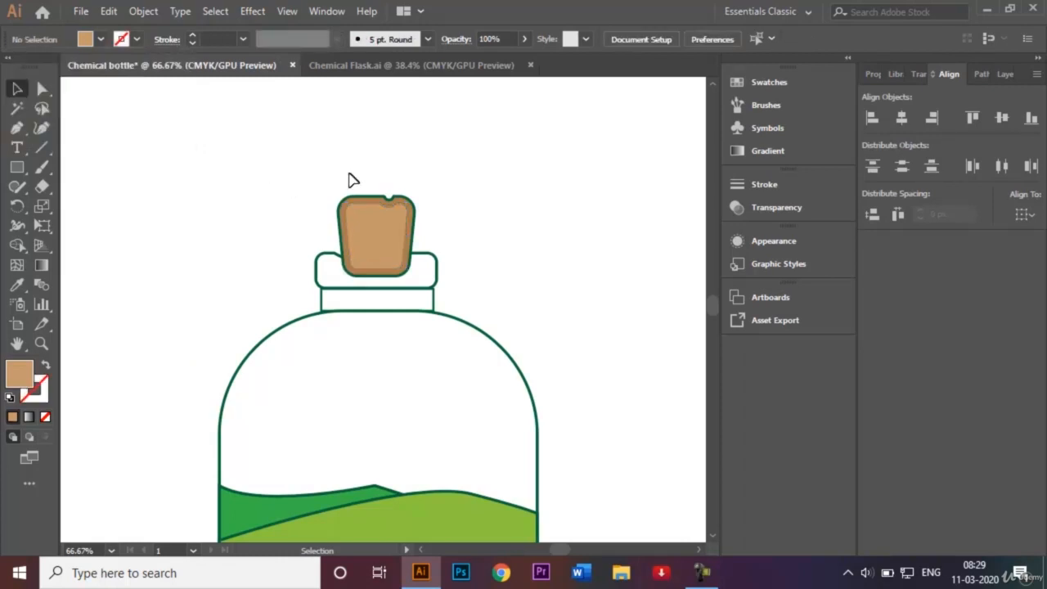
# Step: Send both cork shapes to the back, behind the bottle's rim
pyautogui.moveTo(314, 166); pyautogui.dragTo(389, 236)
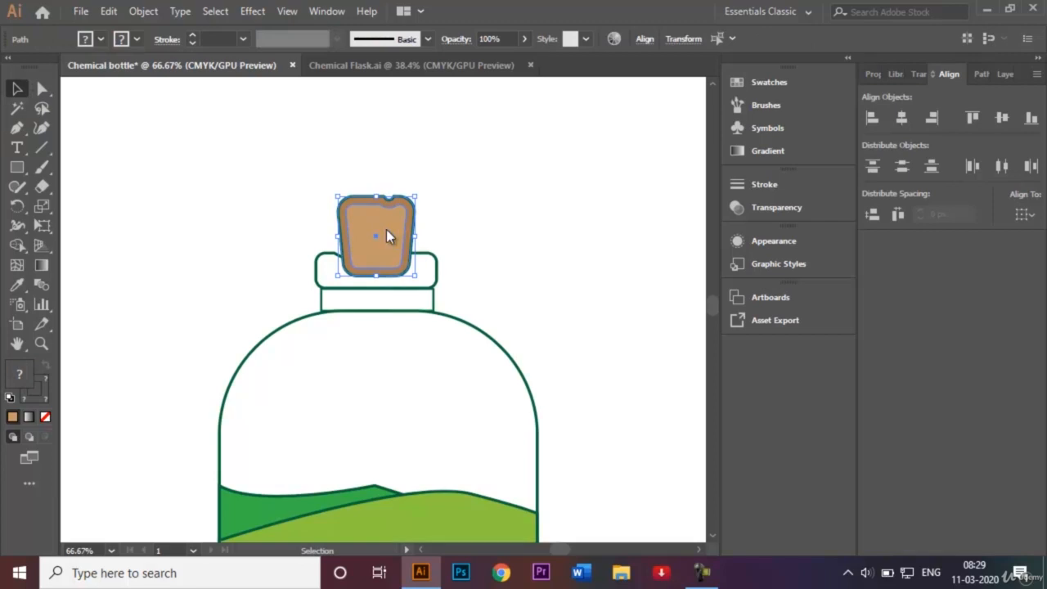
pyautogui.rightClick(388, 237)
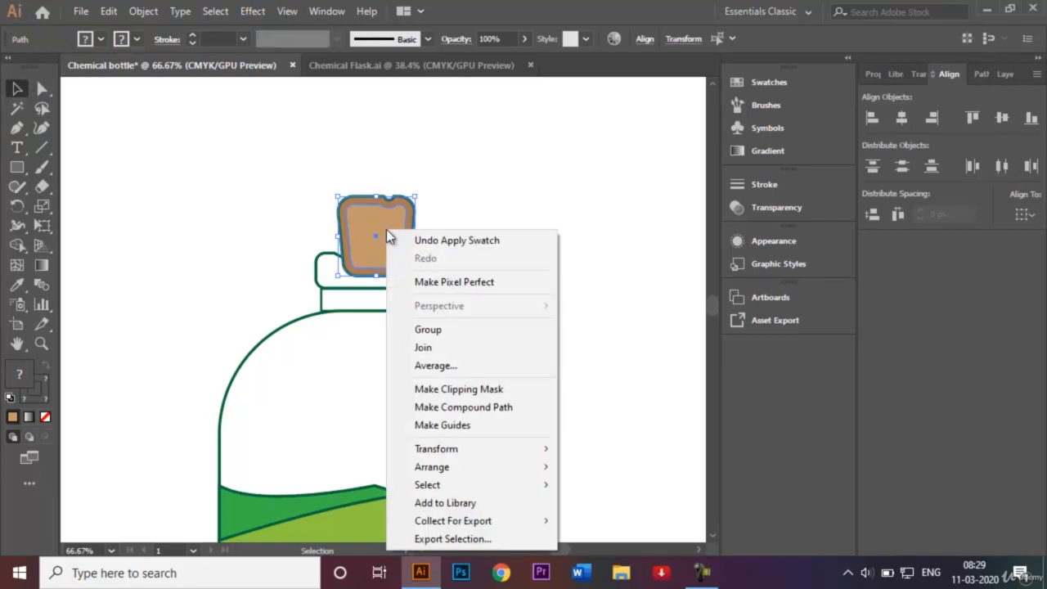
pyautogui.moveTo(541, 468)
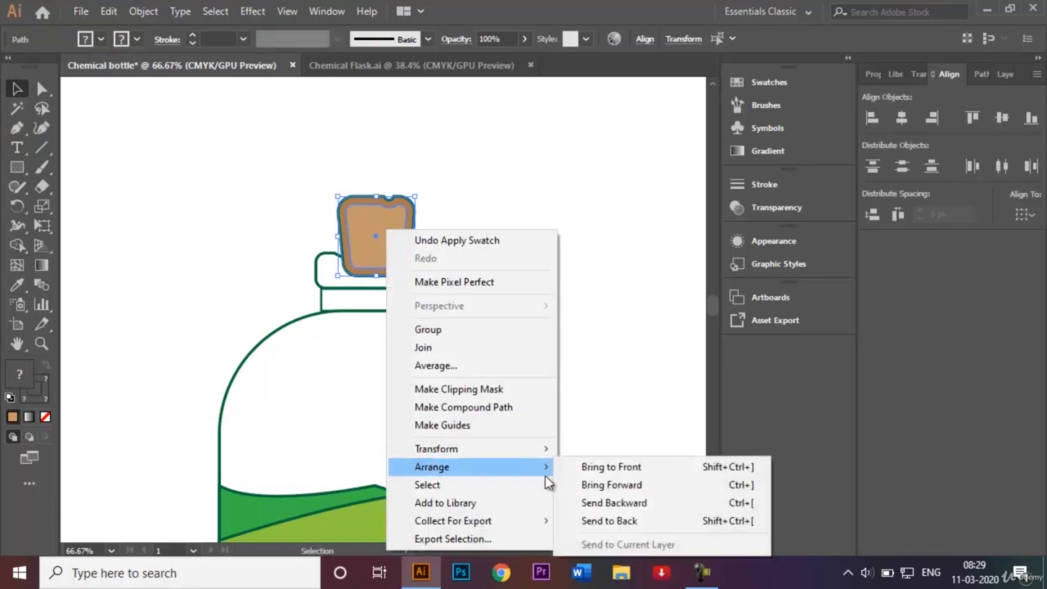
pyautogui.click(613, 521)
pyautogui.click(570, 293)
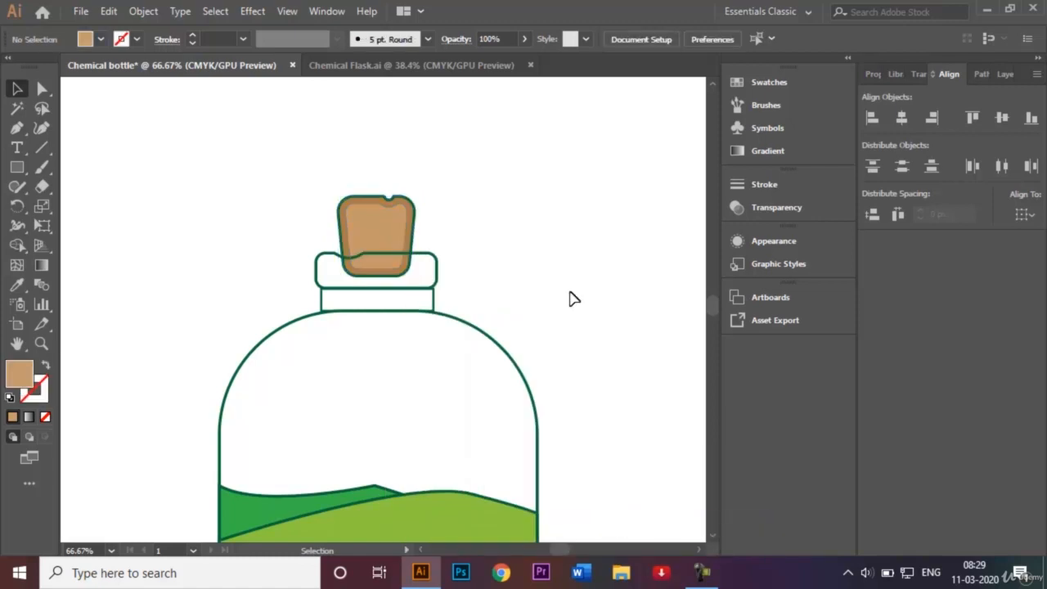
# Step: Apply a Feather effect with a 10 px radius to the lighter inner cork shape
pyautogui.click(391, 233)
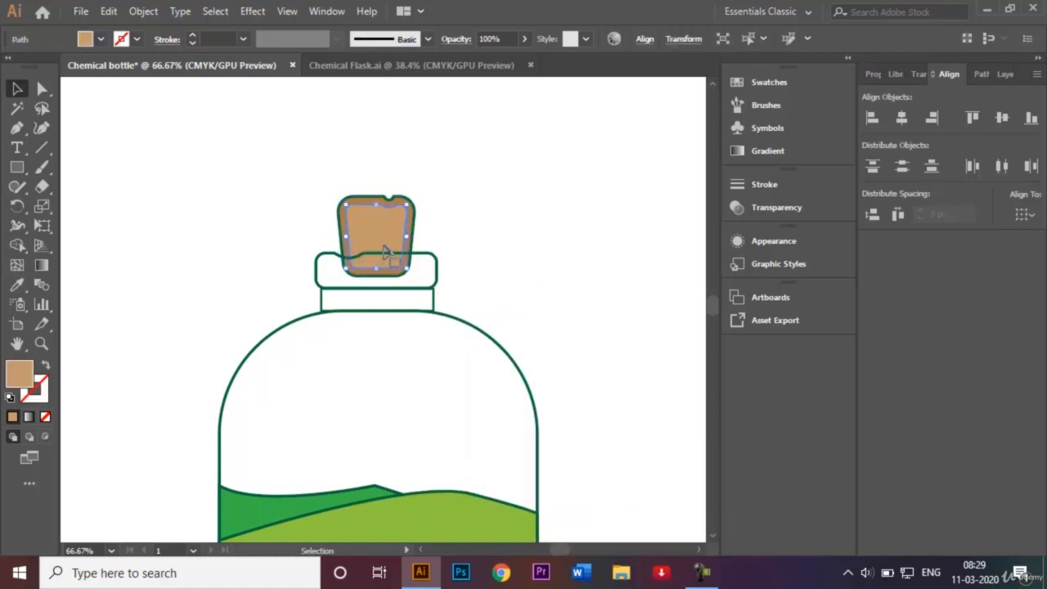
pyautogui.click(254, 10)
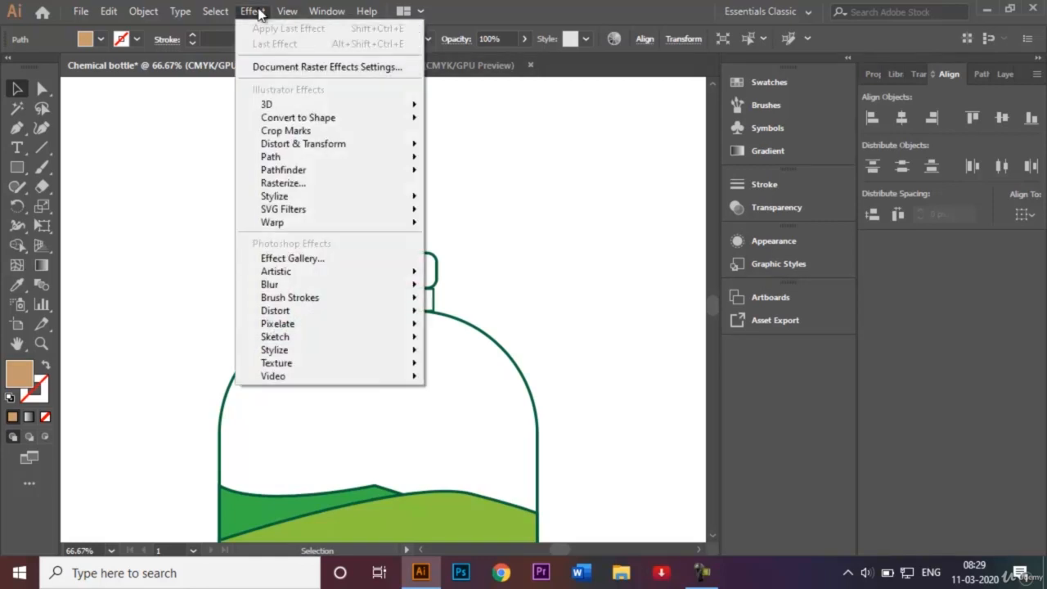
pyautogui.moveTo(347, 199)
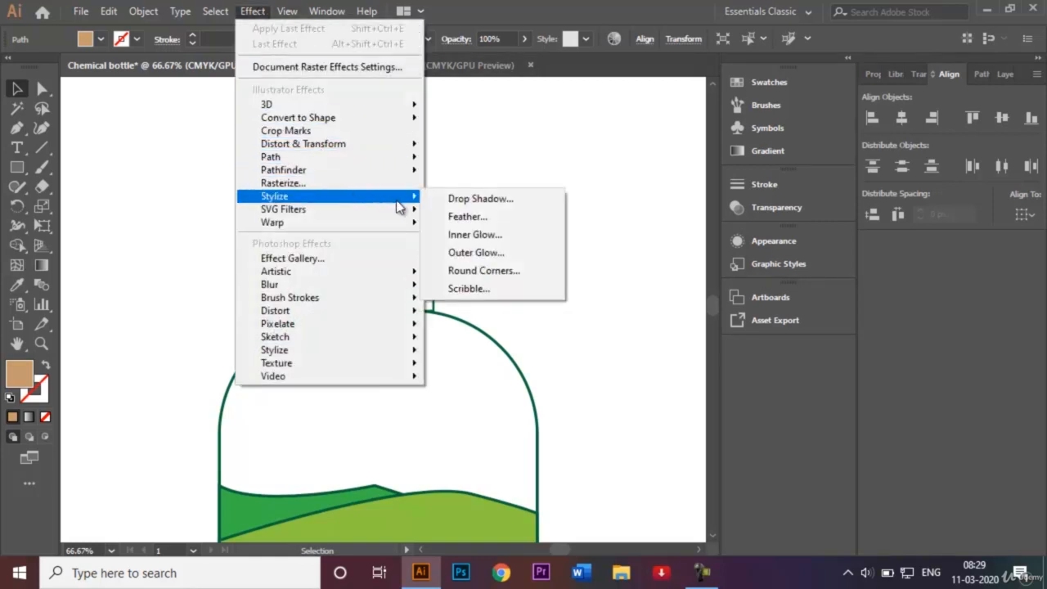
pyautogui.click(461, 219)
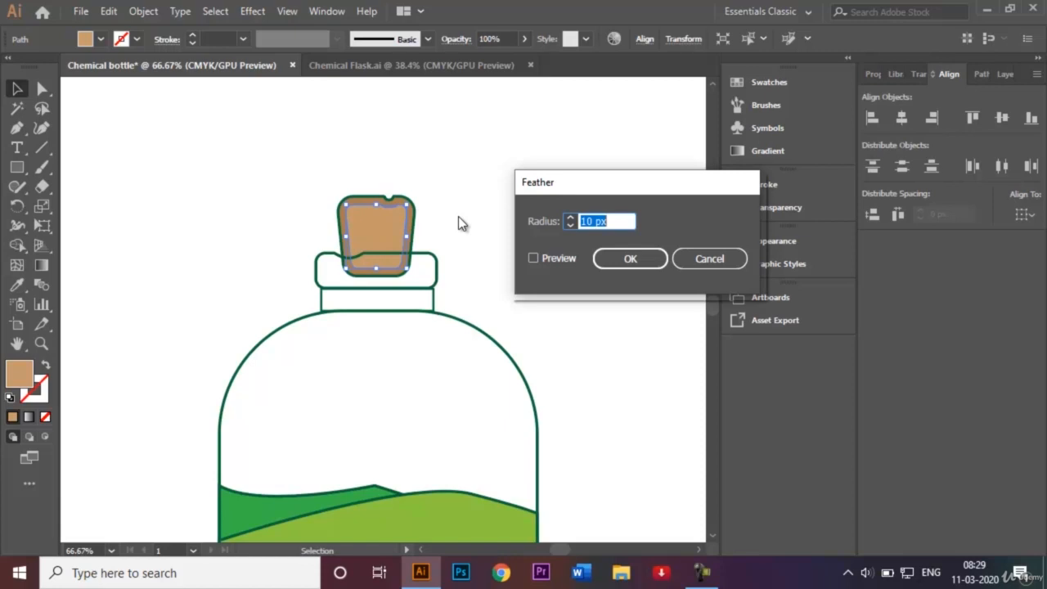
pyautogui.click(650, 260)
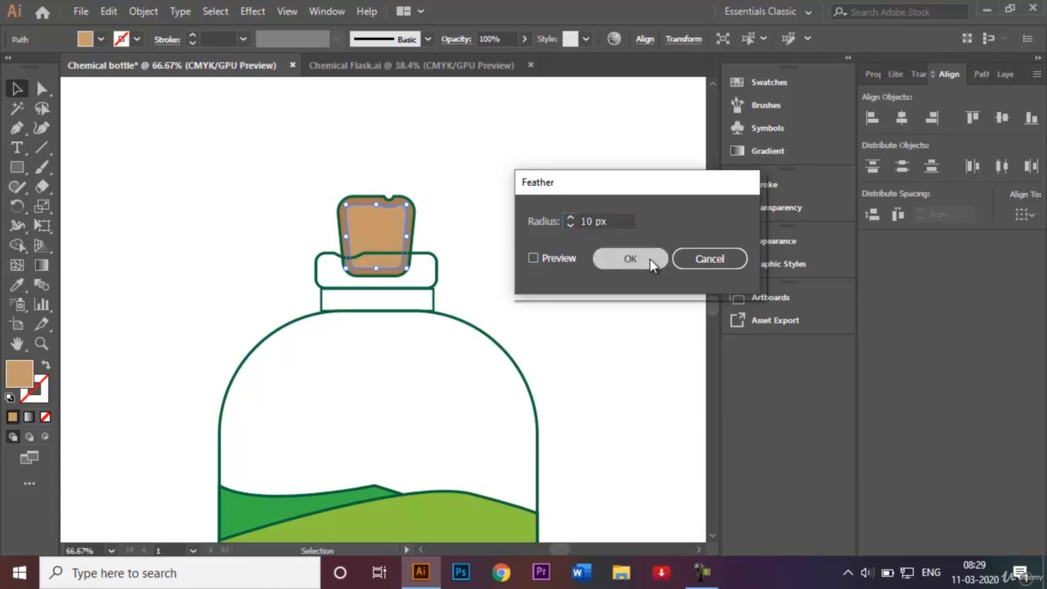
pyautogui.click(570, 232)
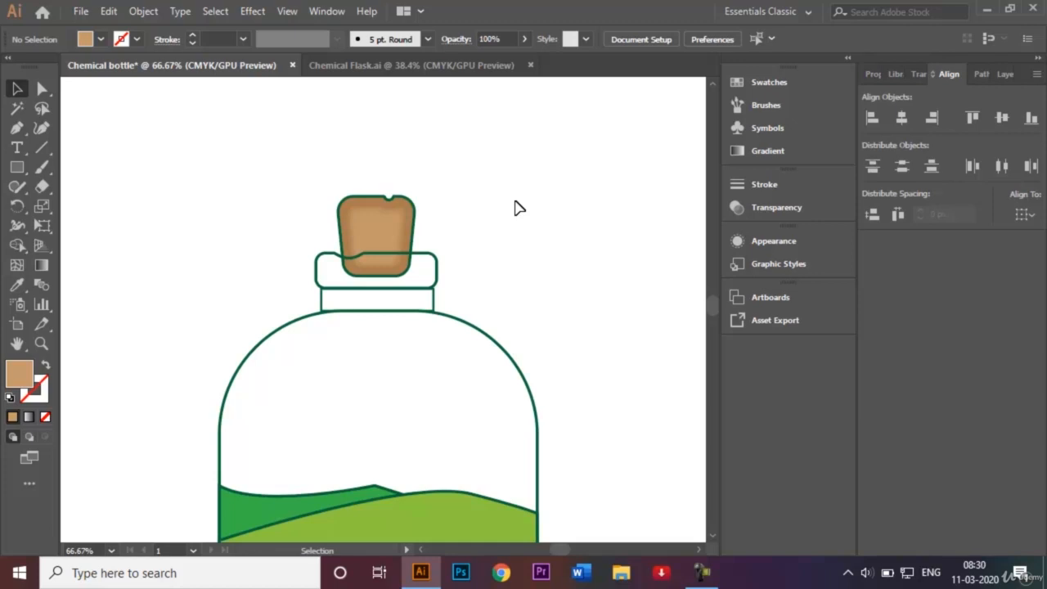
# Step: Fill the bottle's rounded rim with white and set its opacity to 50%
pyautogui.click(425, 255)
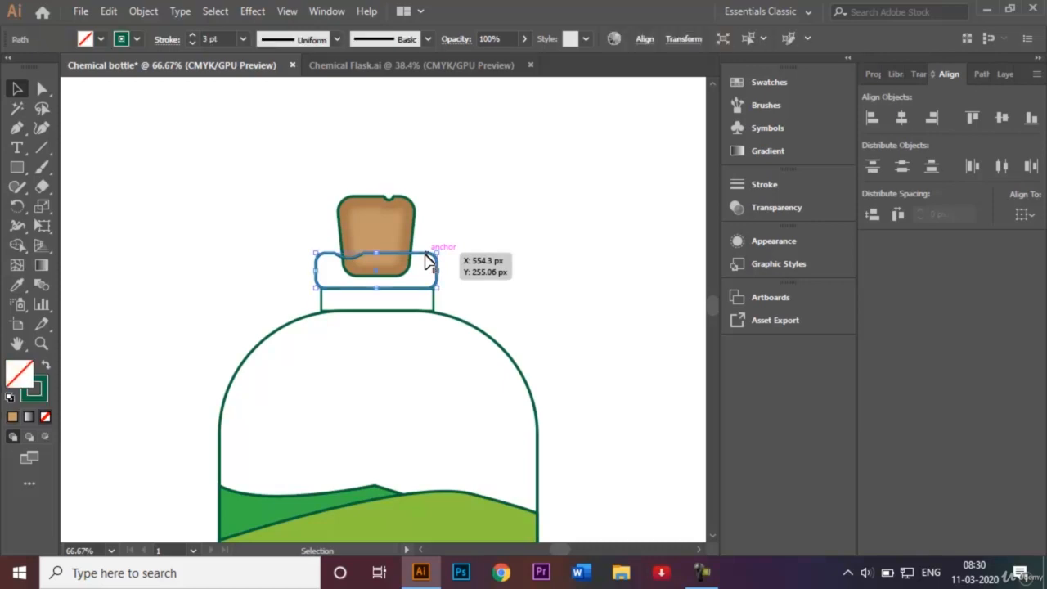
pyautogui.click(100, 39)
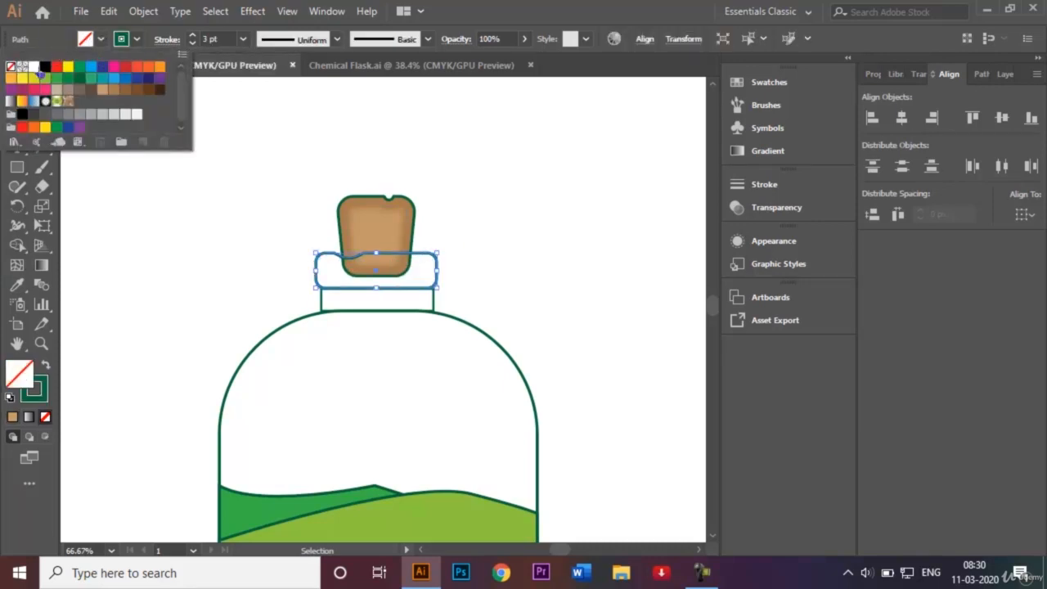
pyautogui.click(34, 66)
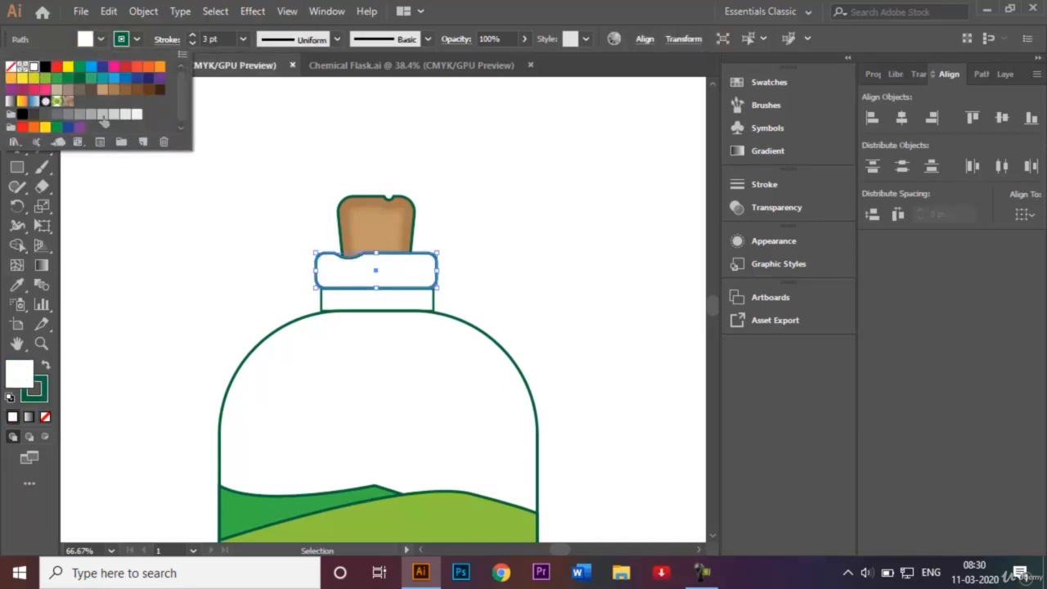
pyautogui.click(278, 127)
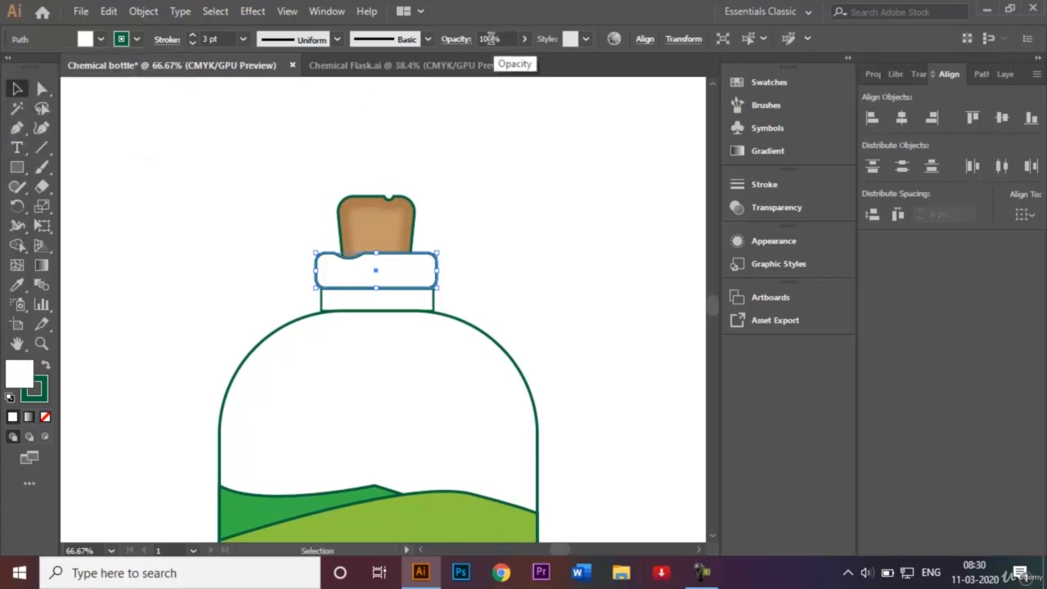
pyautogui.click(490, 39)
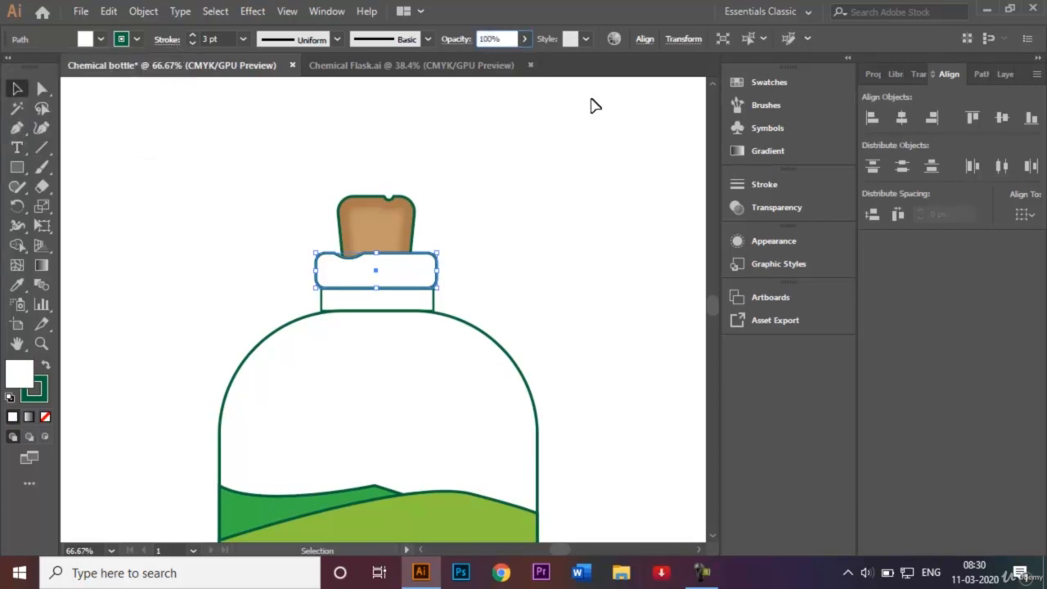
pyautogui.write('5')
pyautogui.press('Return')
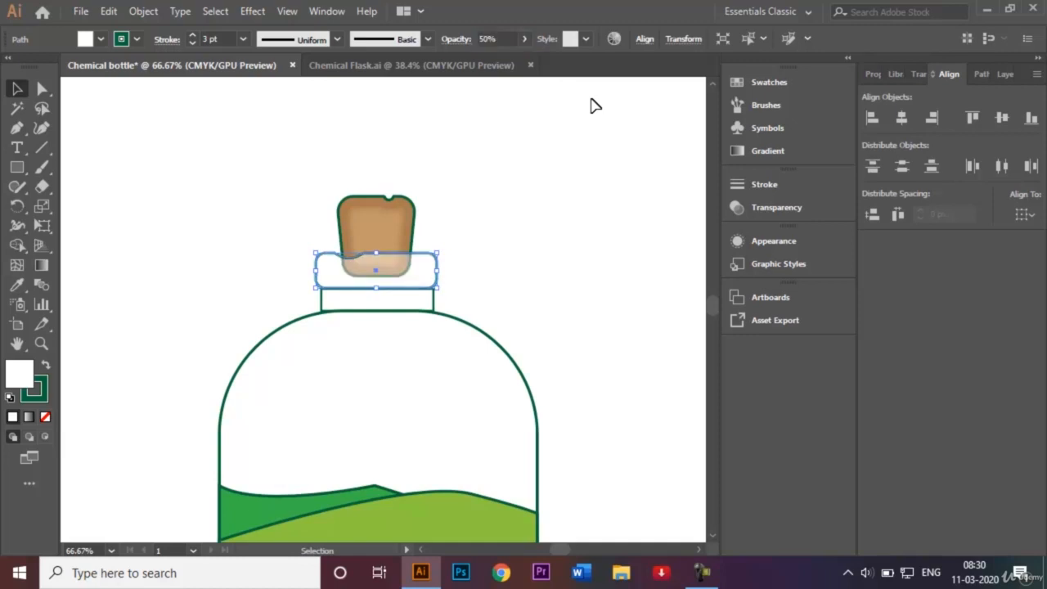
pyautogui.click(509, 247)
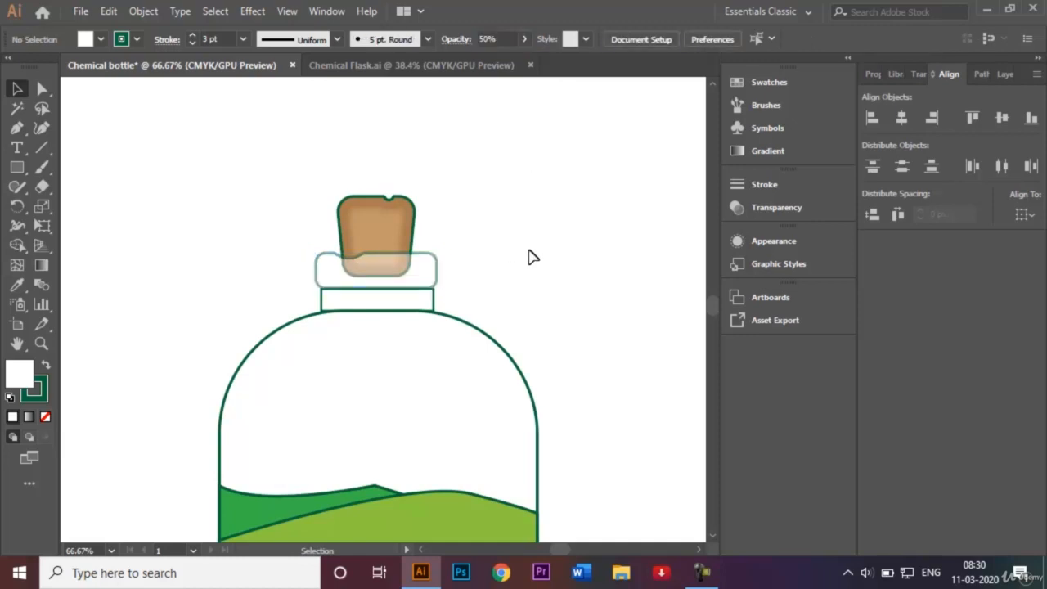
# Step: Draw two short vertical green lines without fill on the glass rim, just right of the cork, the second line shorter than the first
pyautogui.click(355, 67)
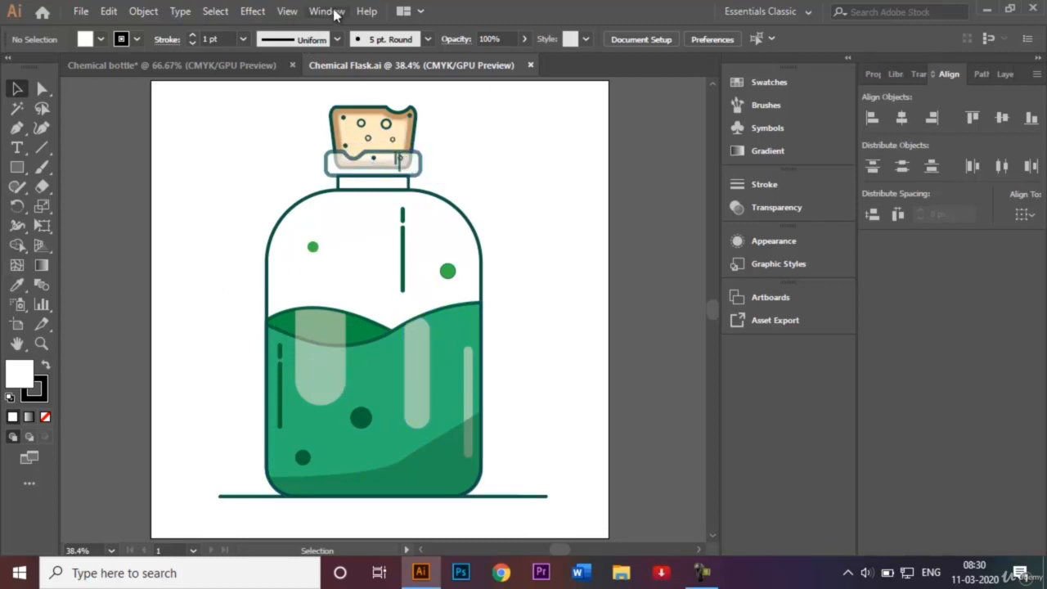
pyautogui.click(263, 65)
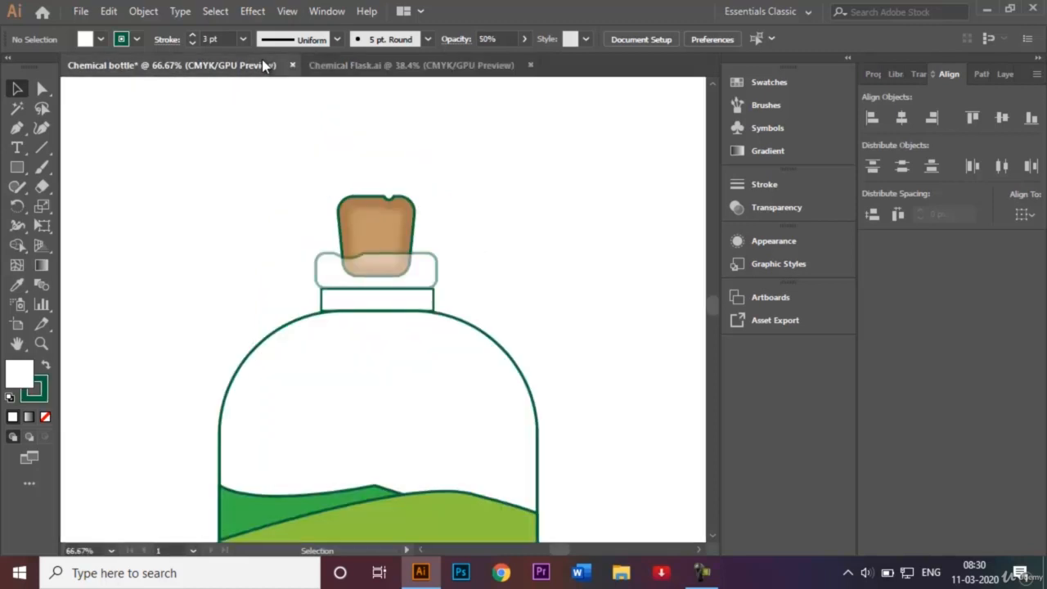
pyautogui.click(44, 150)
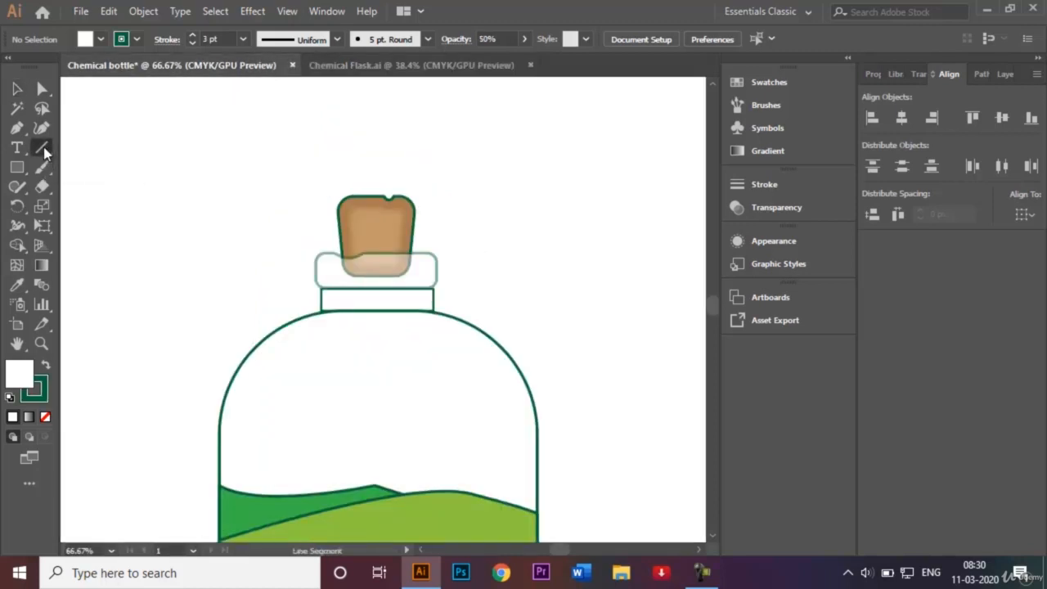
pyautogui.click(45, 417)
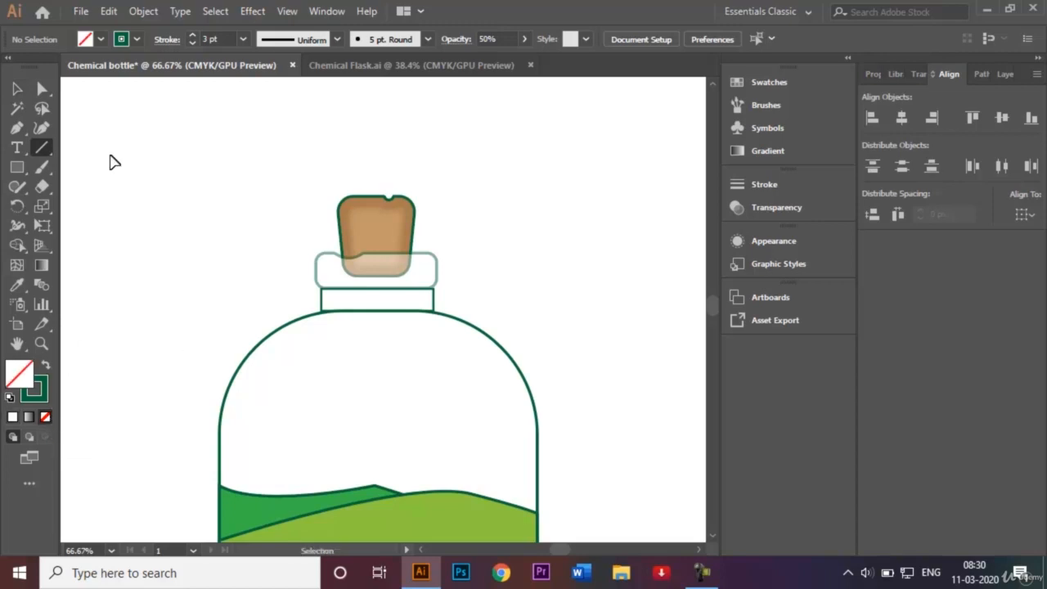
pyautogui.hotkey('ctrl', '+')
pyautogui.hotkey('ctrl', '+')
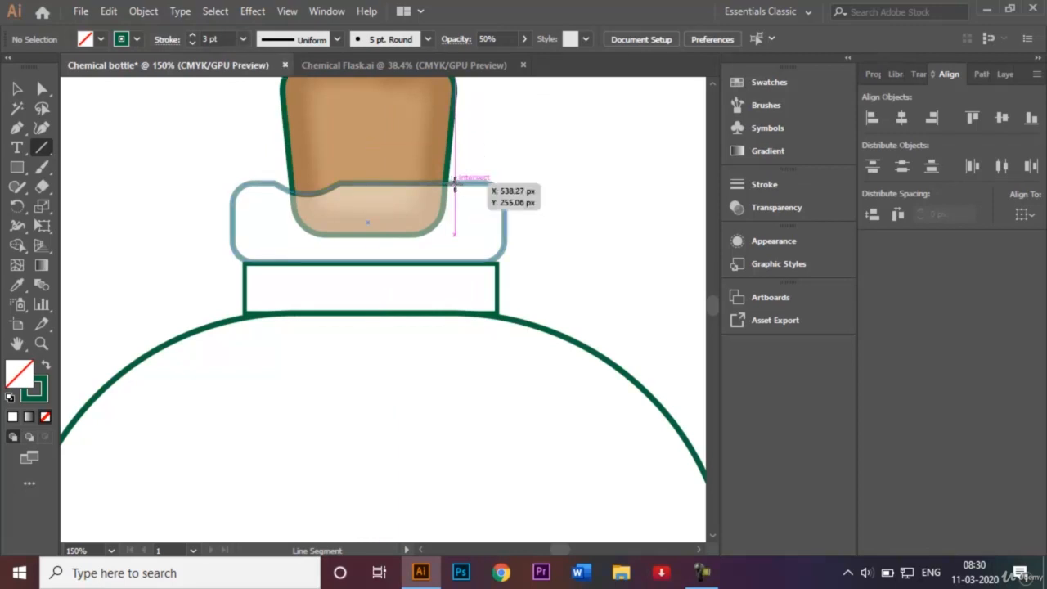
pyautogui.moveTo(455, 197); pyautogui.dragTo(457, 236)
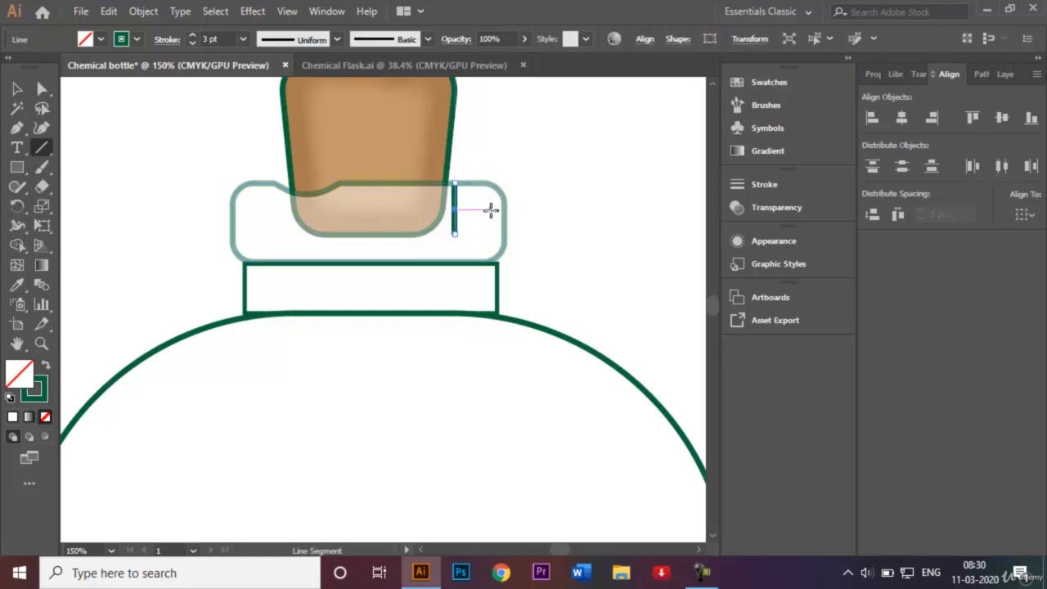
pyautogui.moveTo(469, 183); pyautogui.dragTo(469, 218)
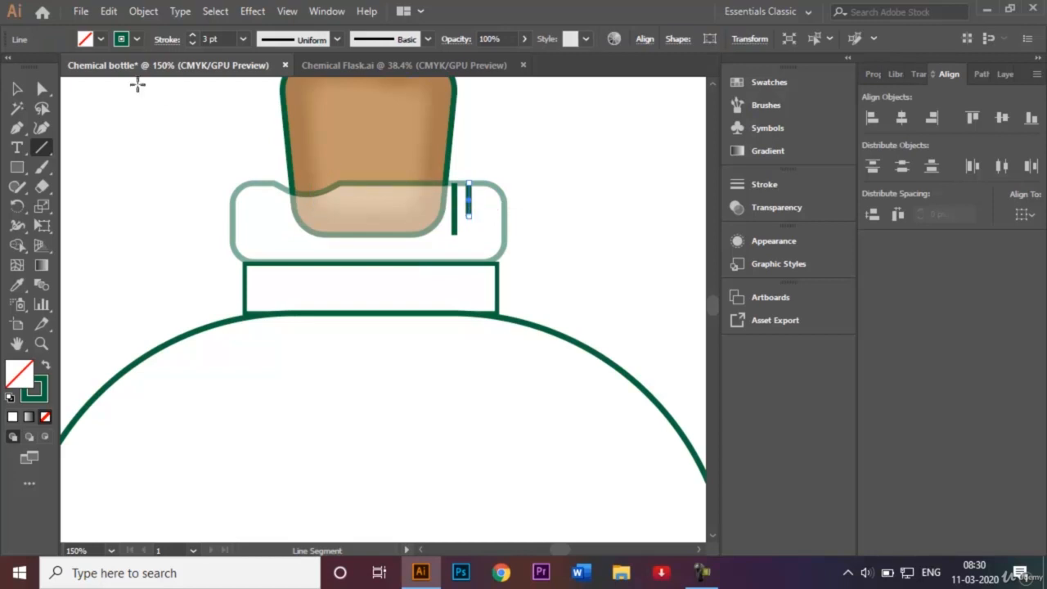
# Step: Give both short rim lines round caps
pyautogui.click(17, 88)
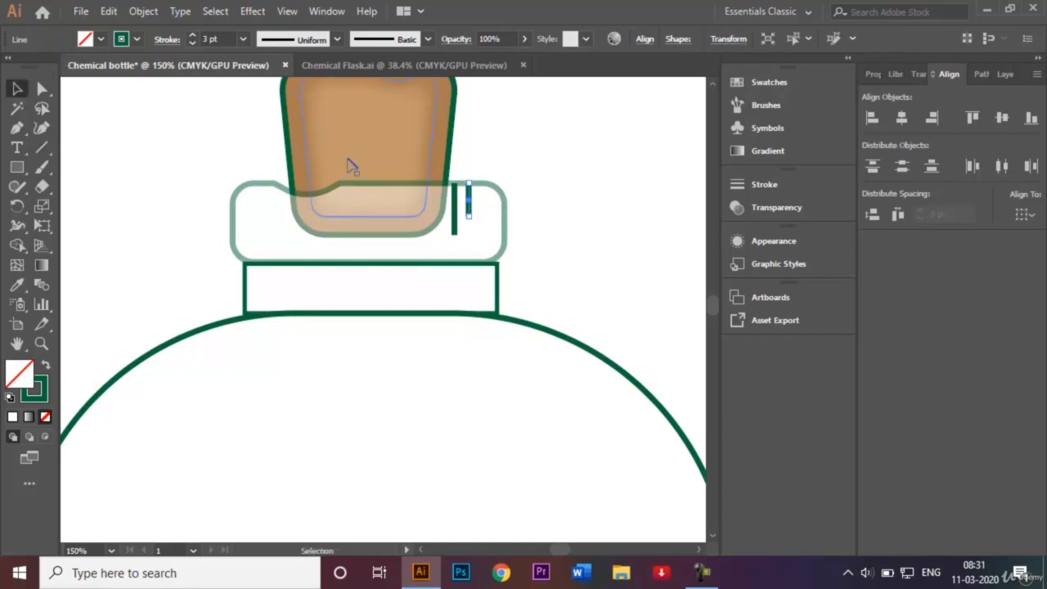
pyautogui.keyDown('shift'); pyautogui.click(455, 196); pyautogui.keyUp('shift')
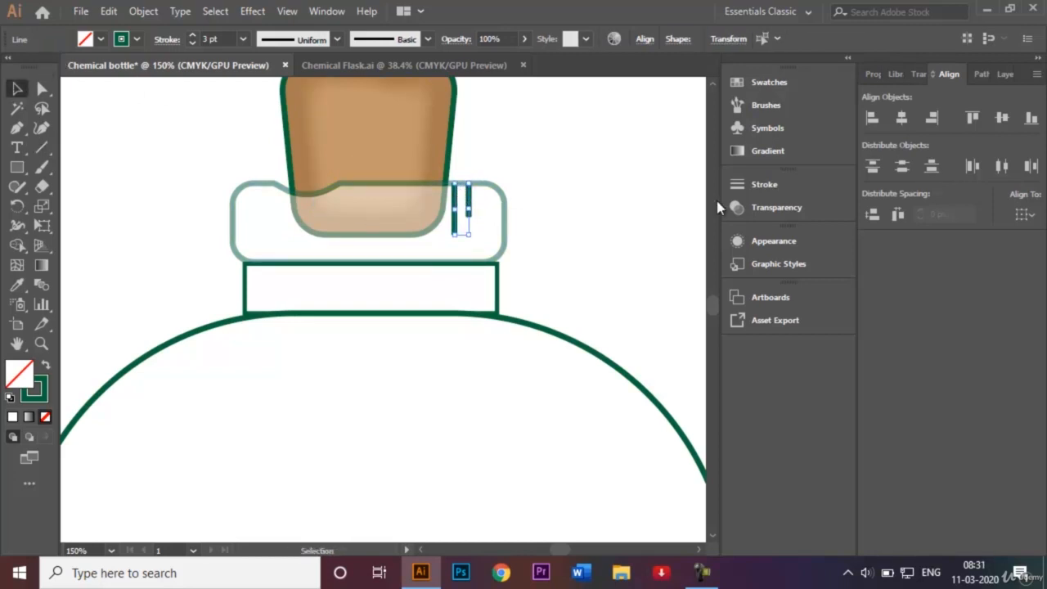
pyautogui.click(778, 184)
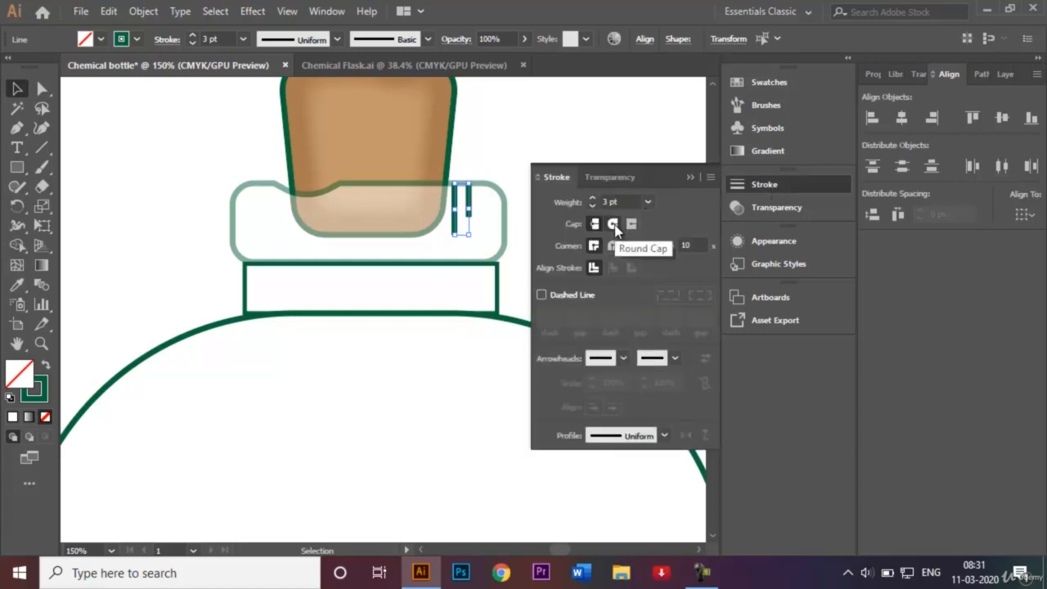
pyautogui.click(615, 226)
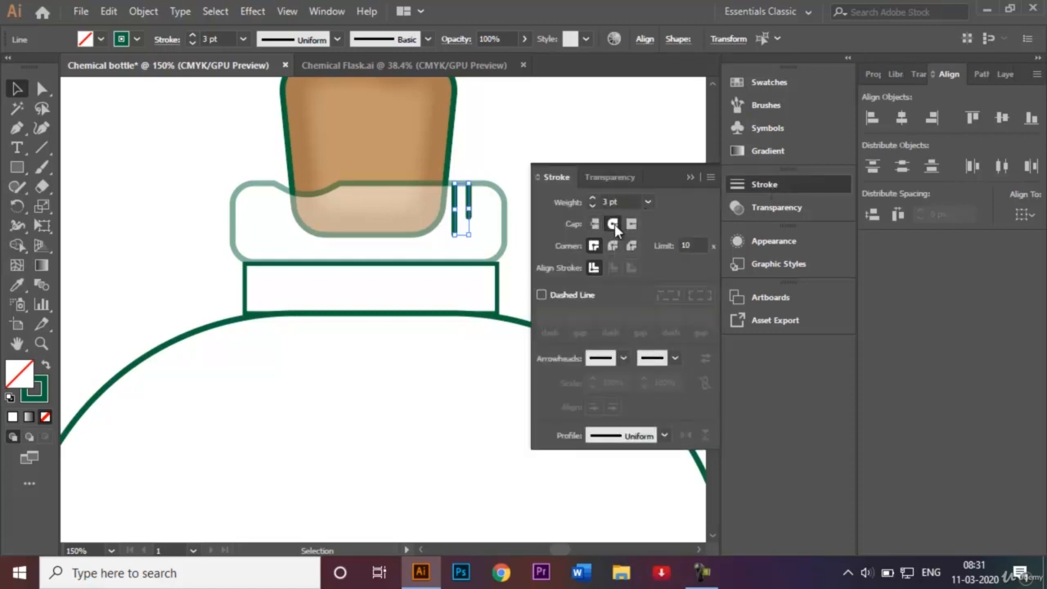
pyautogui.click(691, 178)
pyautogui.click(603, 175)
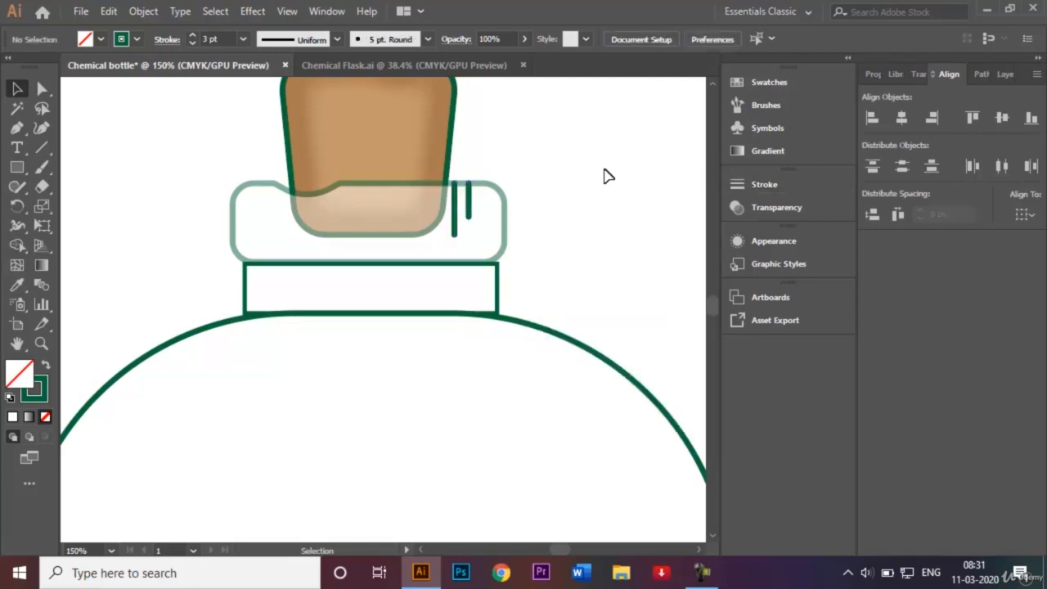
# Step: Set the opacity of both short rim lines to 70%
pyautogui.click(456, 215)
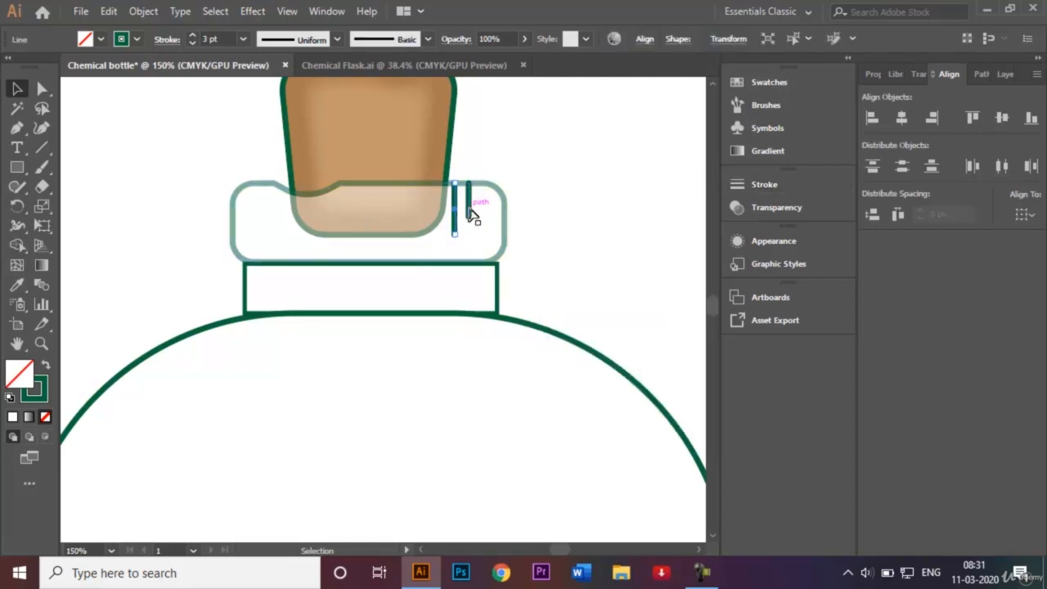
pyautogui.keyDown('shift'); pyautogui.click(469, 206); pyautogui.keyUp('shift')
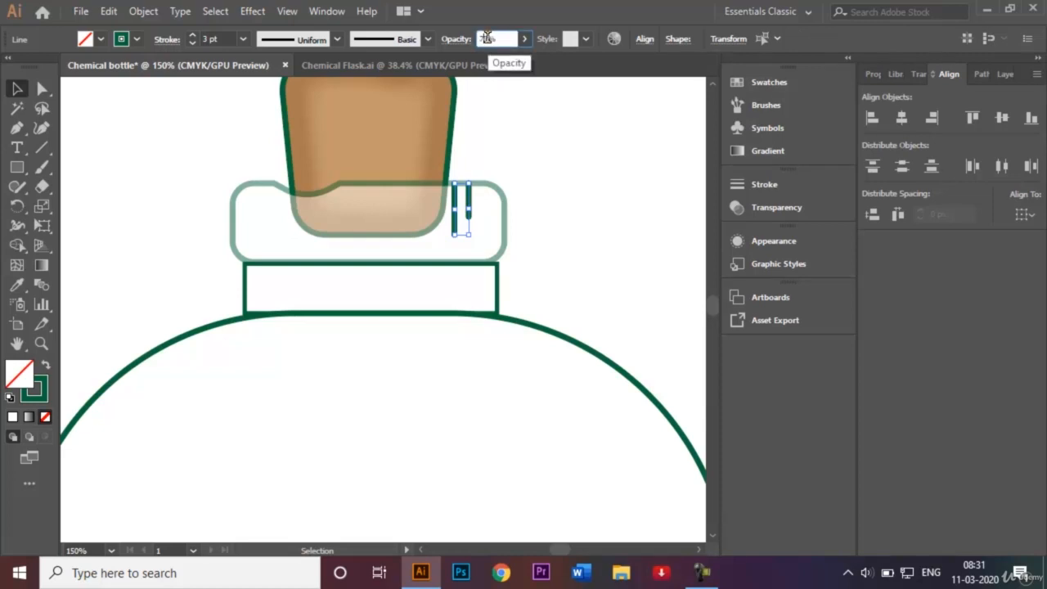
pyautogui.press('Return')
pyautogui.click(581, 198)
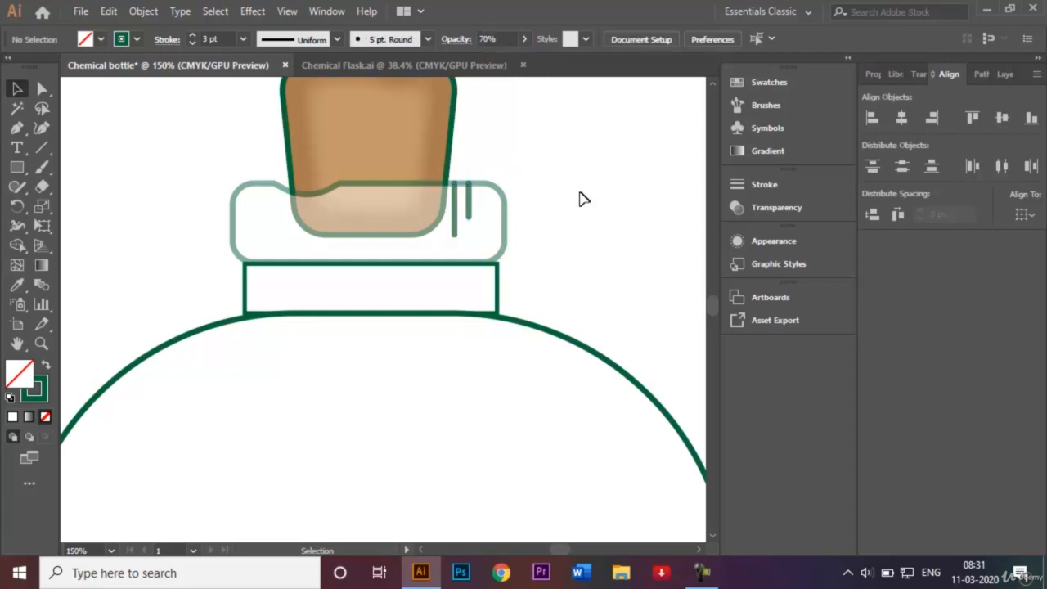
# Step: Draw a long vertical line near the liquid's left edge and a short line directly above it, separated by a small gap
pyautogui.click(372, 65)
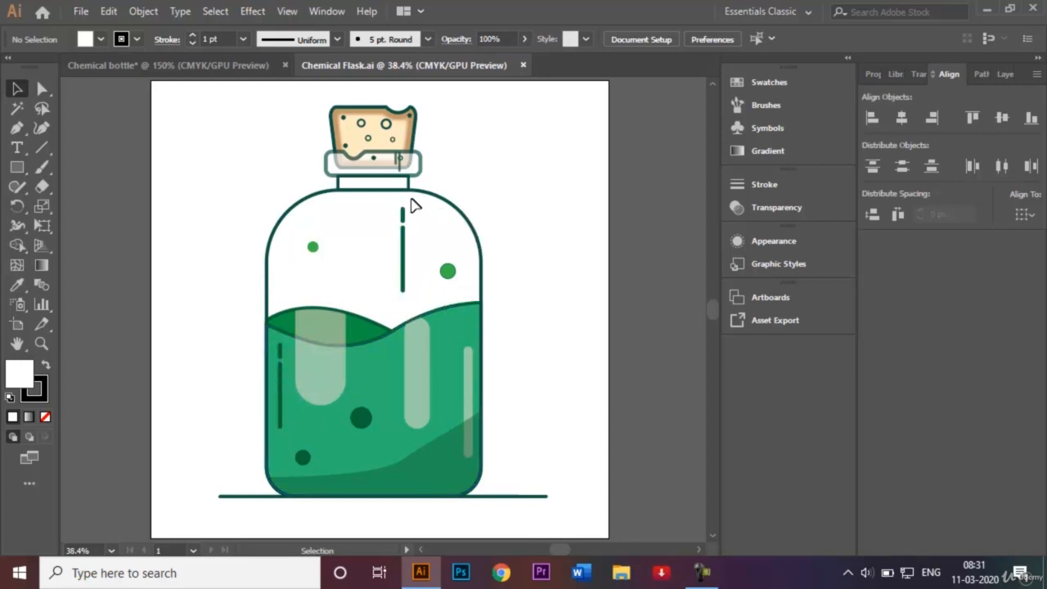
pyautogui.click(211, 66)
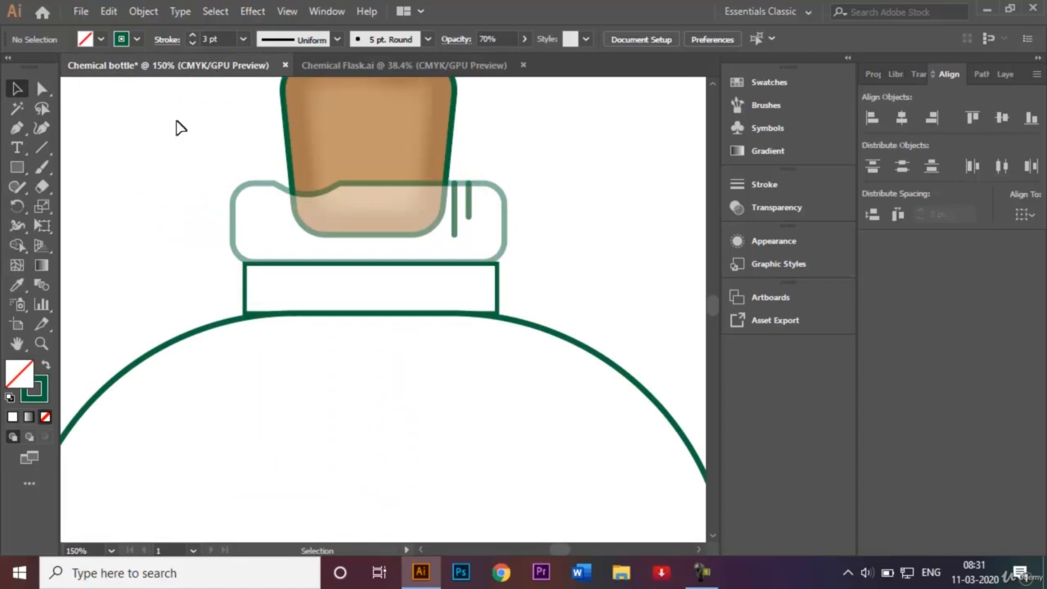
pyautogui.hotkey('ctrl', '-')
pyautogui.hotkey('ctrl', '-')
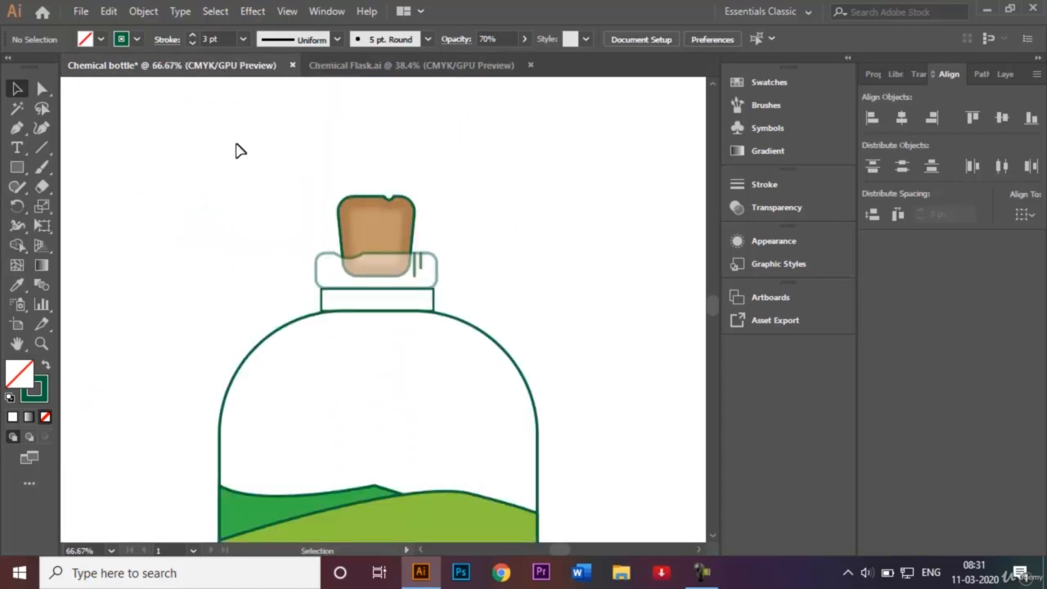
pyautogui.scroll(-5, 709, 539)
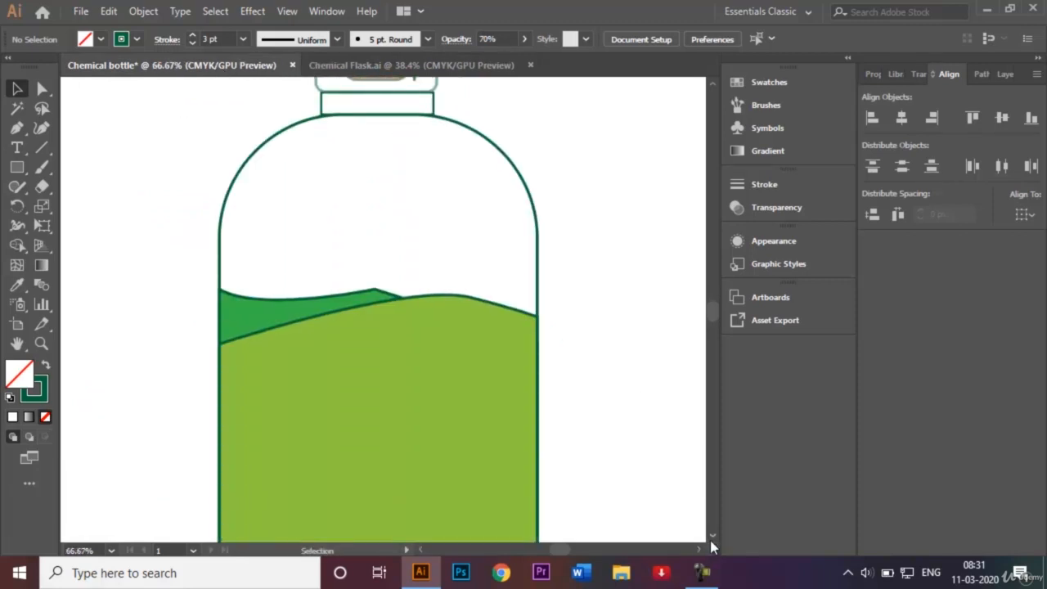
pyautogui.click(43, 148)
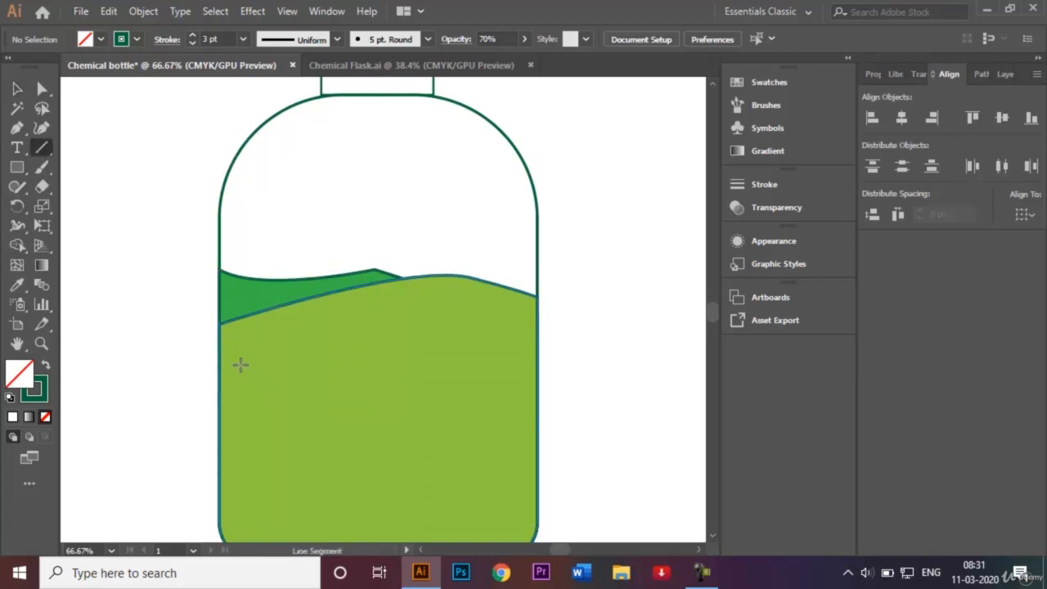
pyautogui.moveTo(239, 360); pyautogui.dragTo(239, 493)
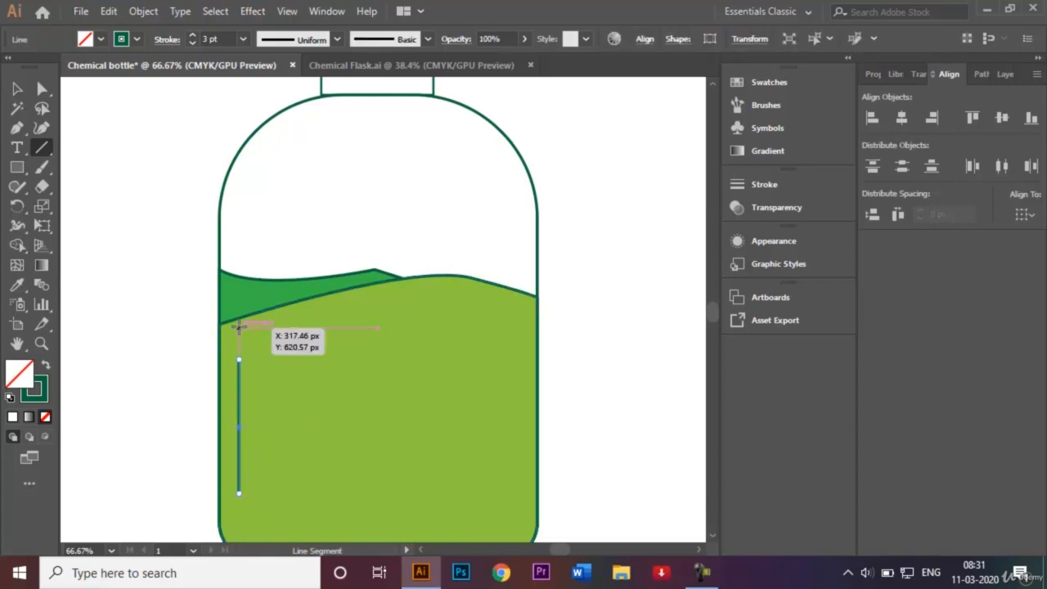
pyautogui.moveTo(239, 331); pyautogui.dragTo(239, 354)
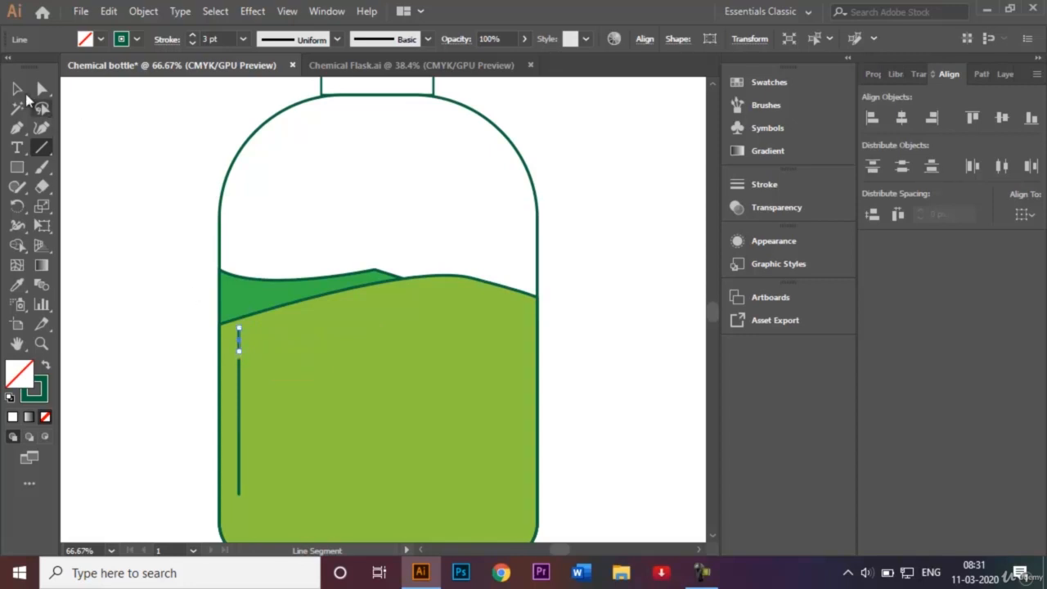
pyautogui.click(17, 88)
pyautogui.click(117, 204)
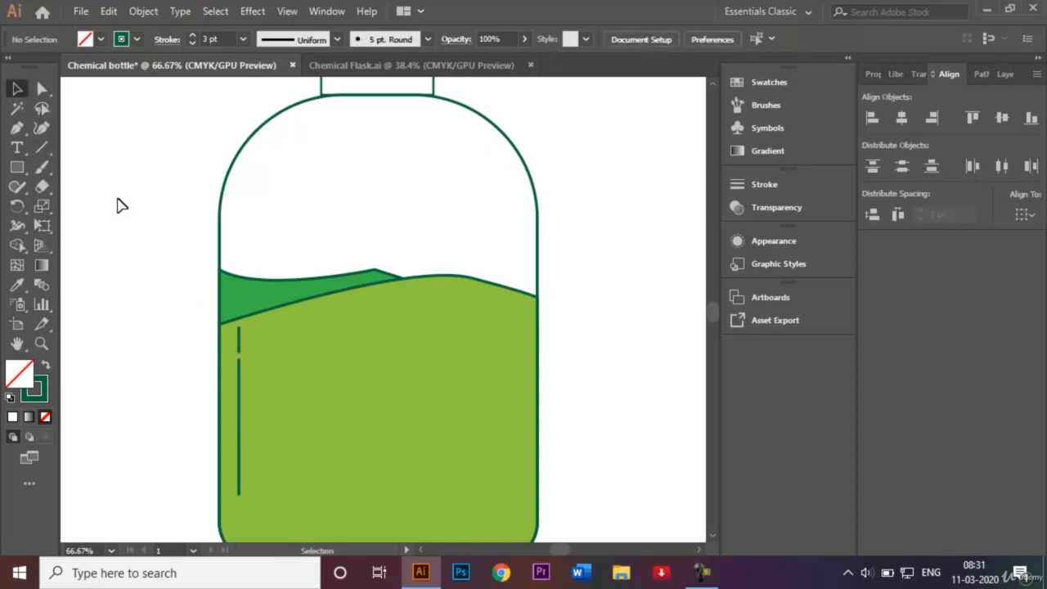
# Step: Duplicate the long and short line pair into the upper right part of the empty glass, above the liquid
pyautogui.click(240, 360)
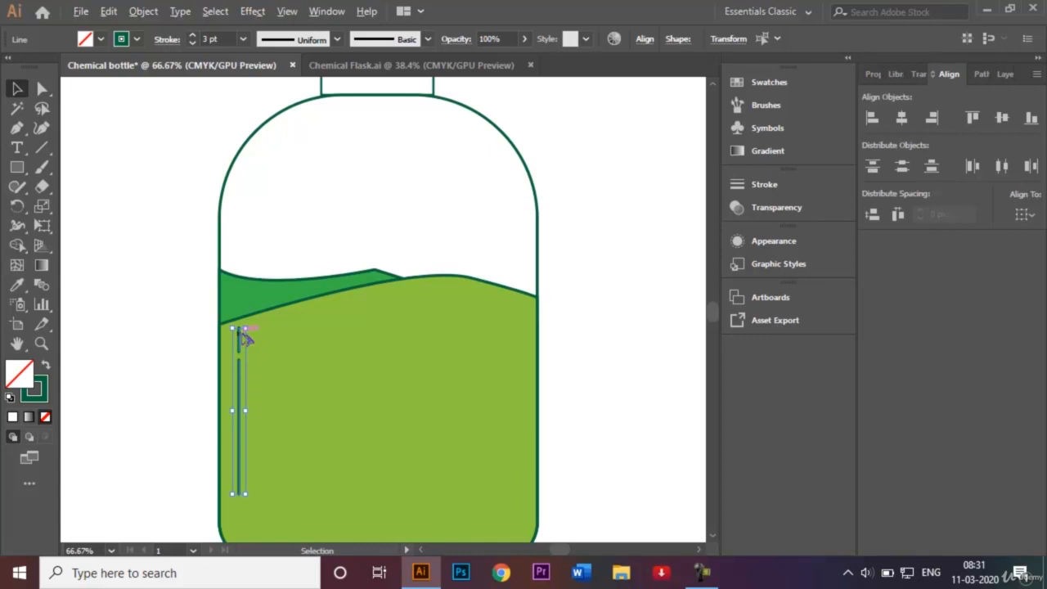
pyautogui.moveTo(245, 337); pyautogui.dragTo(422, 130)
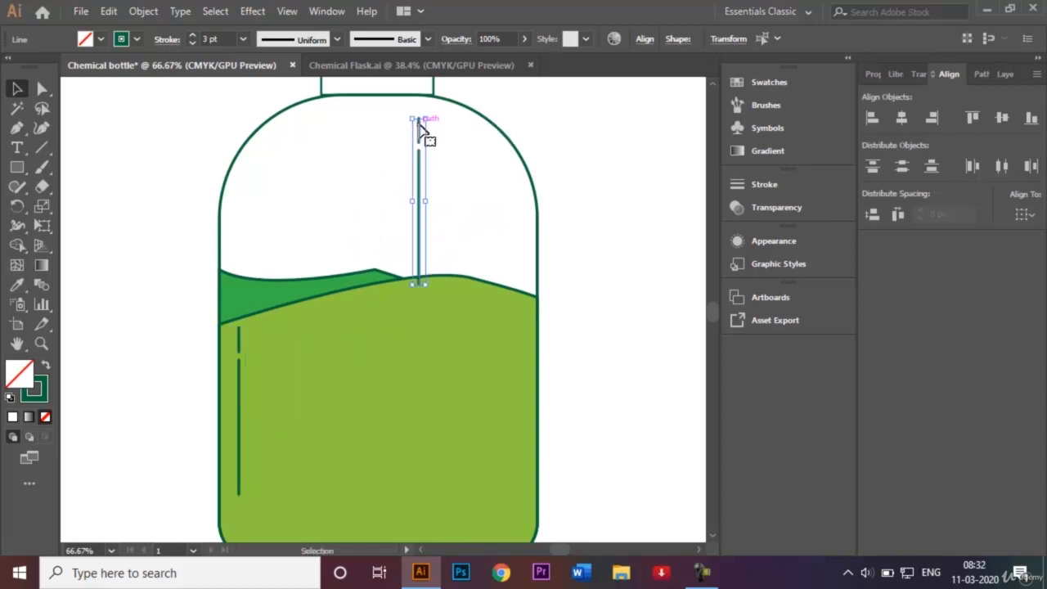
pyautogui.click(602, 202)
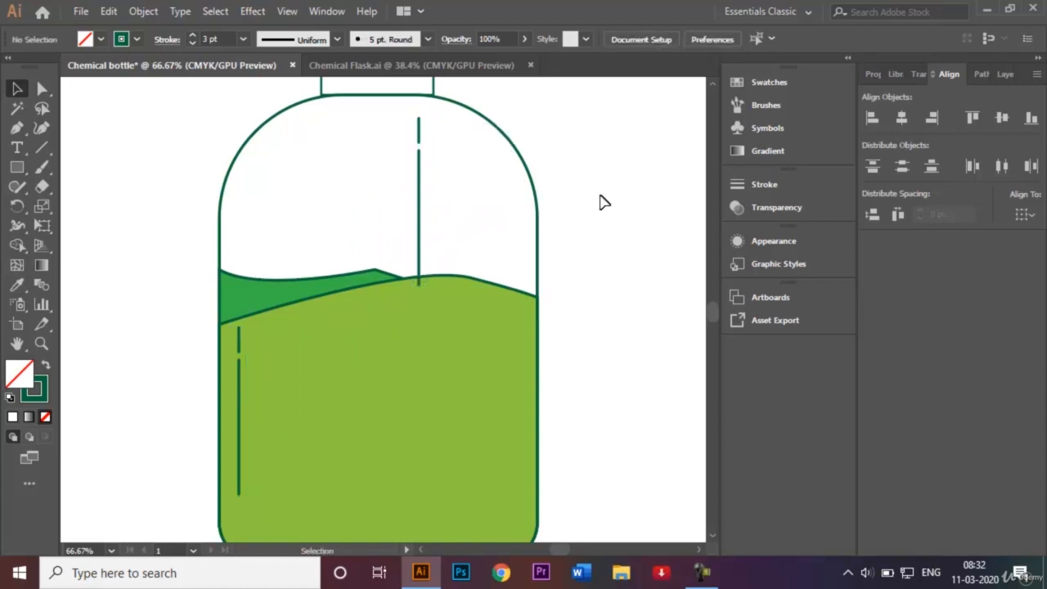
# Step: Draw two upright white-filled rectangles over the liquid following the Chemical Flask reference: a wide one on the left and a narrow one on the right
pyautogui.click(470, 65)
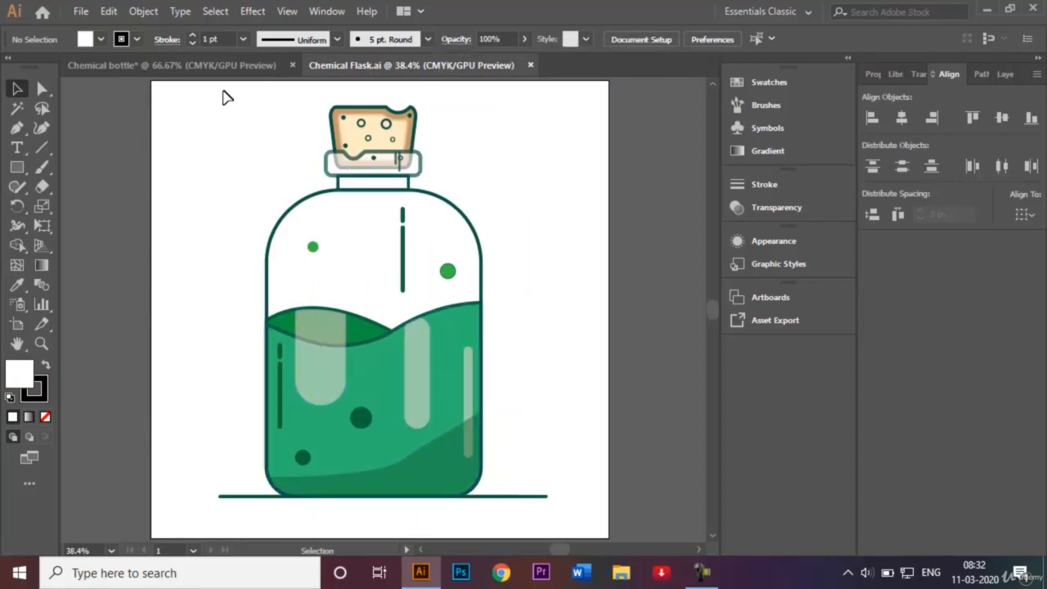
pyautogui.click(205, 69)
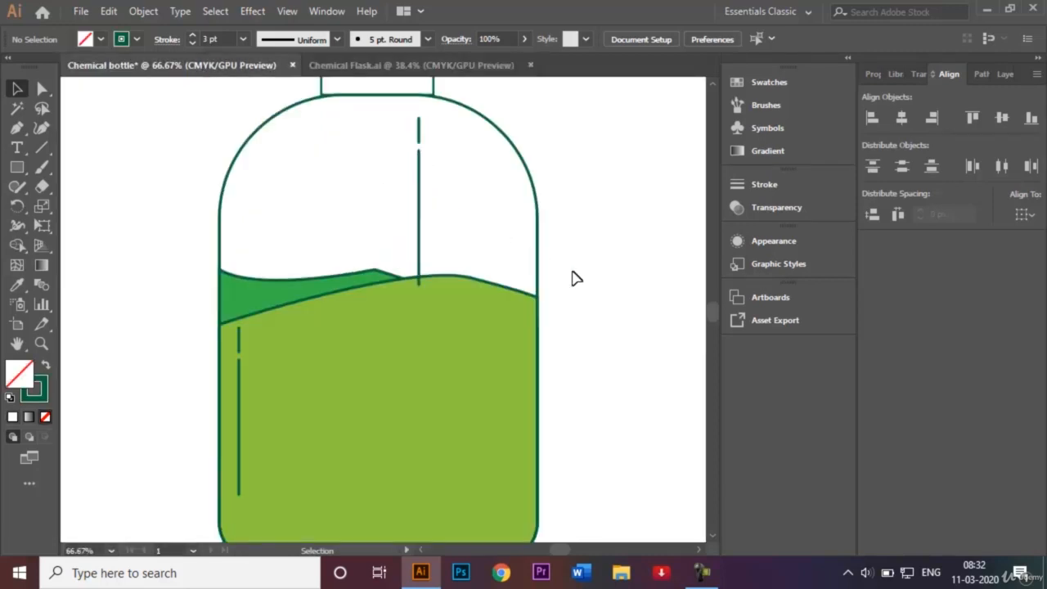
pyautogui.click(18, 167)
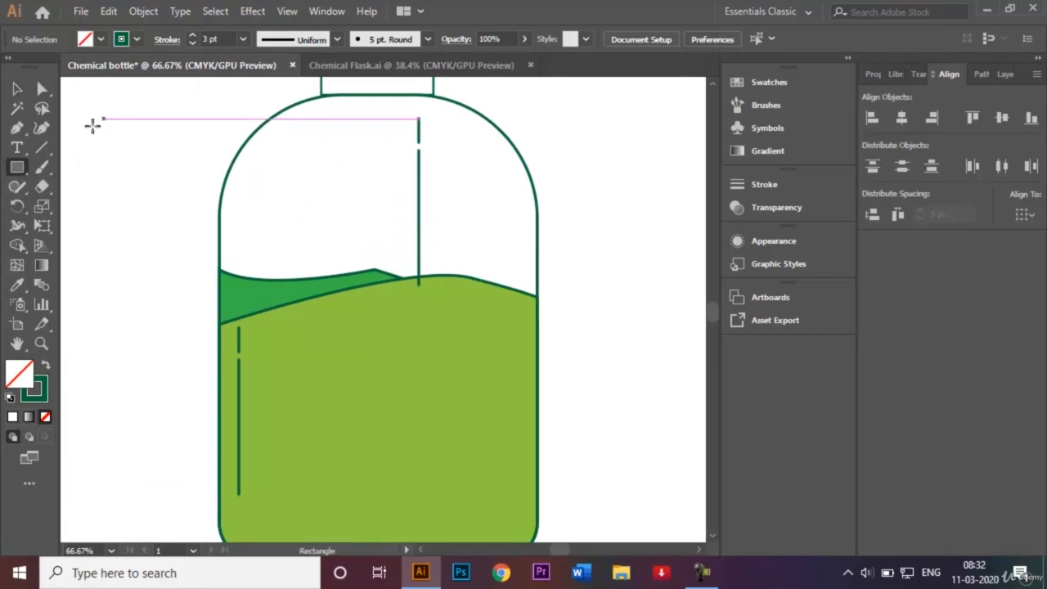
pyautogui.click(100, 40)
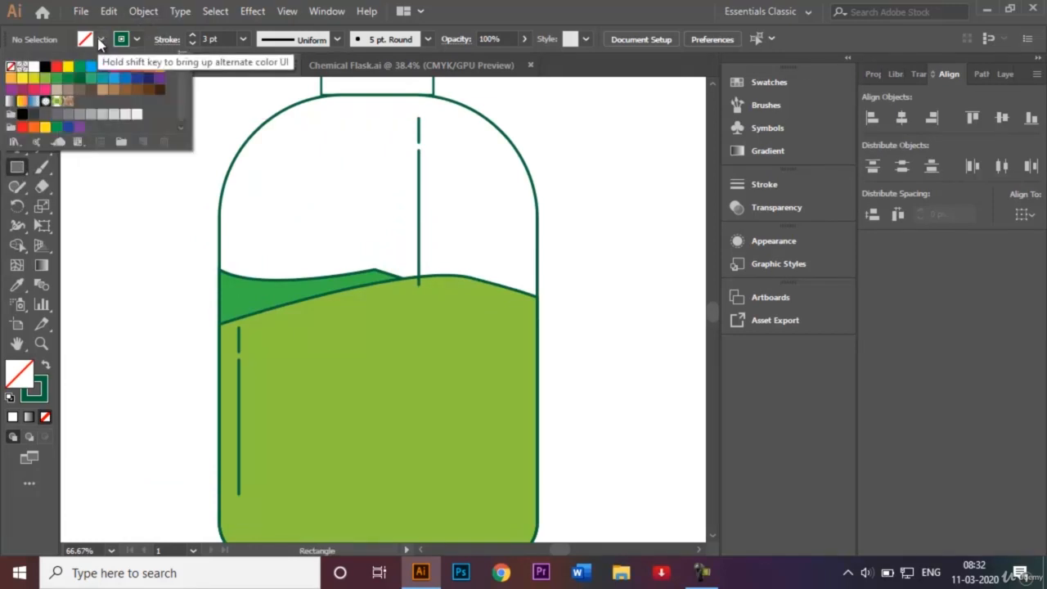
pyautogui.click(34, 66)
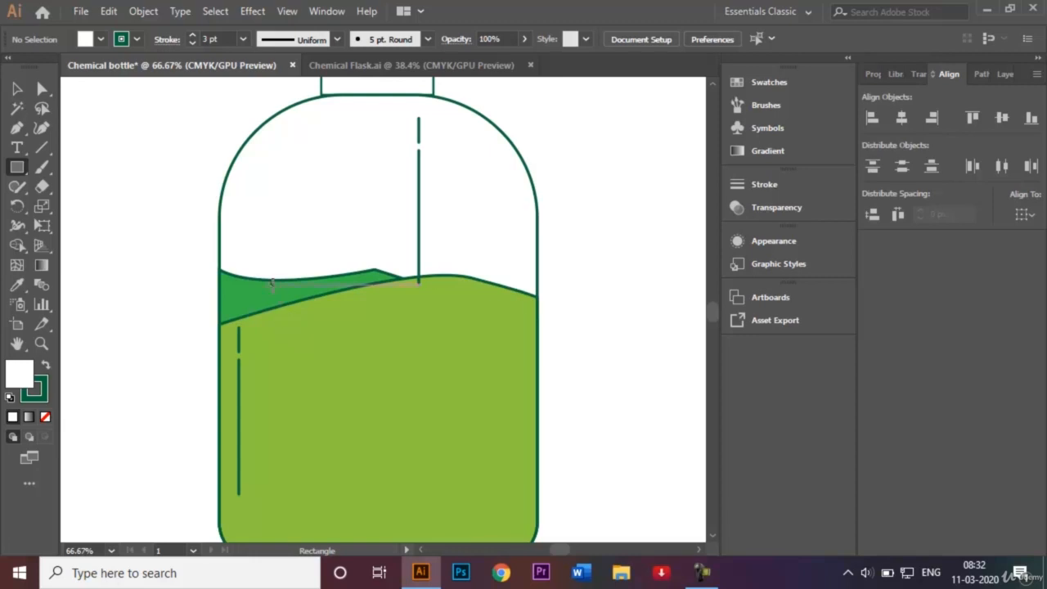
pyautogui.moveTo(265, 268); pyautogui.dragTo(321, 425)
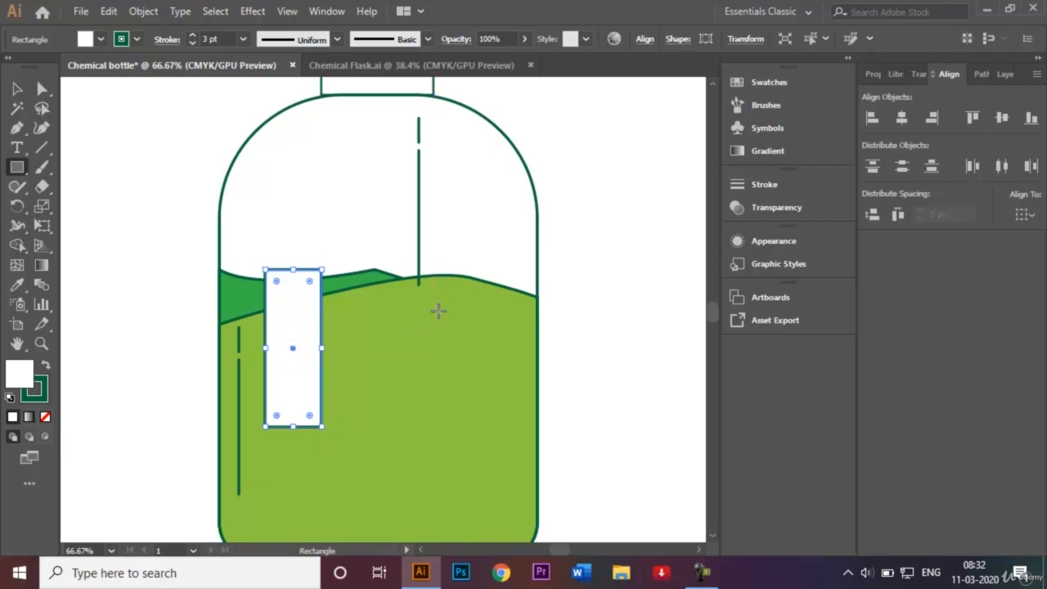
pyautogui.moveTo(434, 309); pyautogui.dragTo(452, 466)
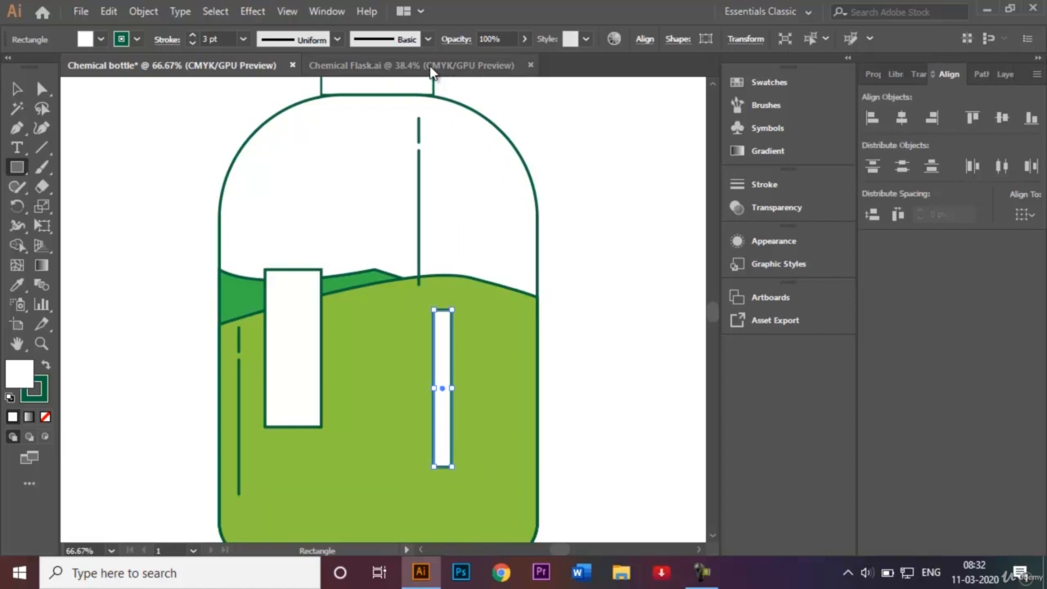
pyautogui.click(430, 67)
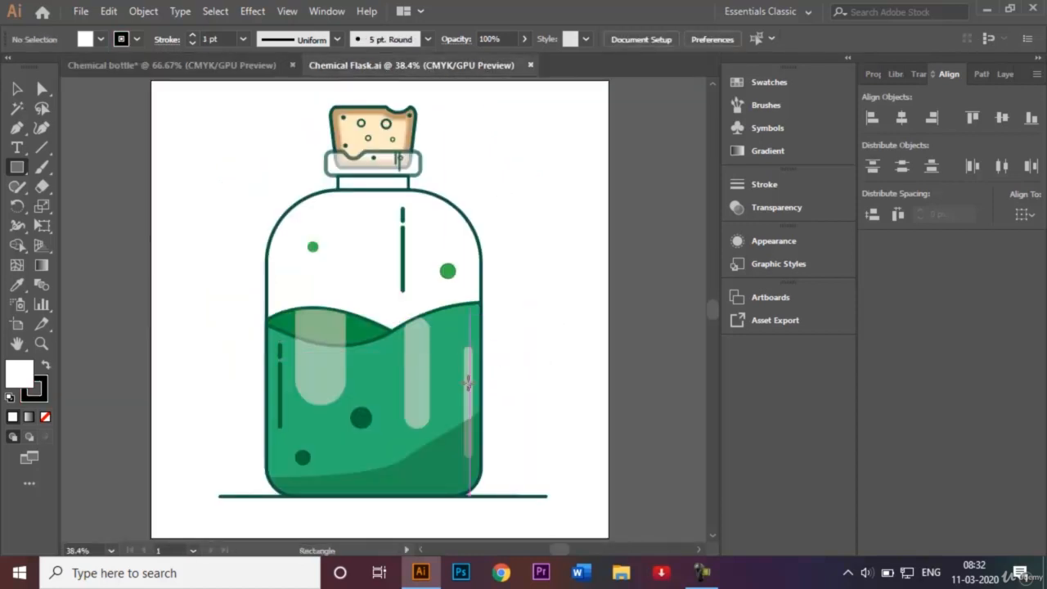
pyautogui.click(217, 76)
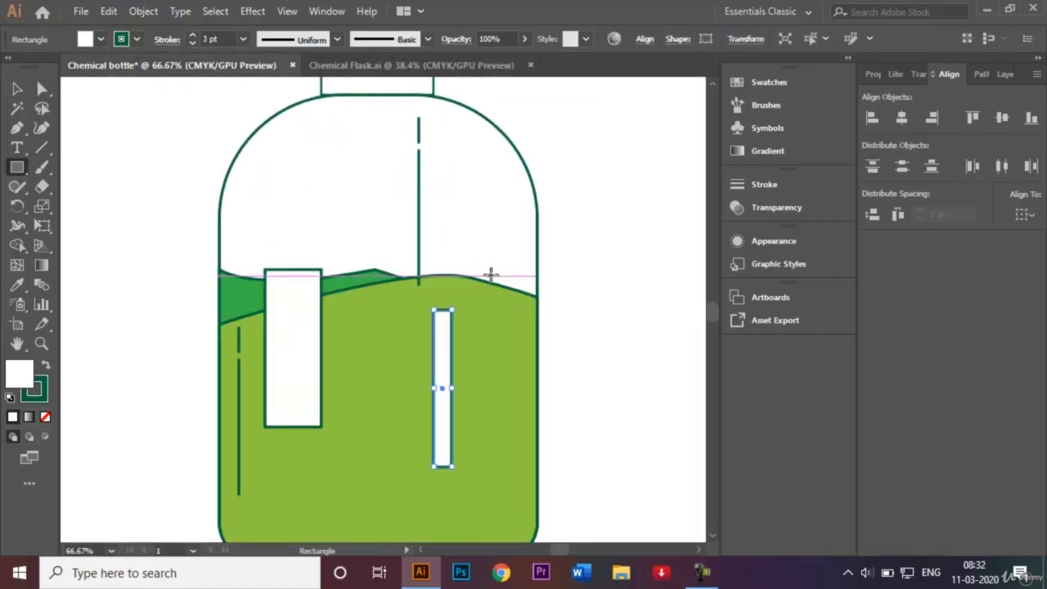
# Step: Draw a third, very narrow upright white rectangle near the liquid's right edge and fully round its corners
pyautogui.moveTo(503, 337); pyautogui.dragTo(514, 503)
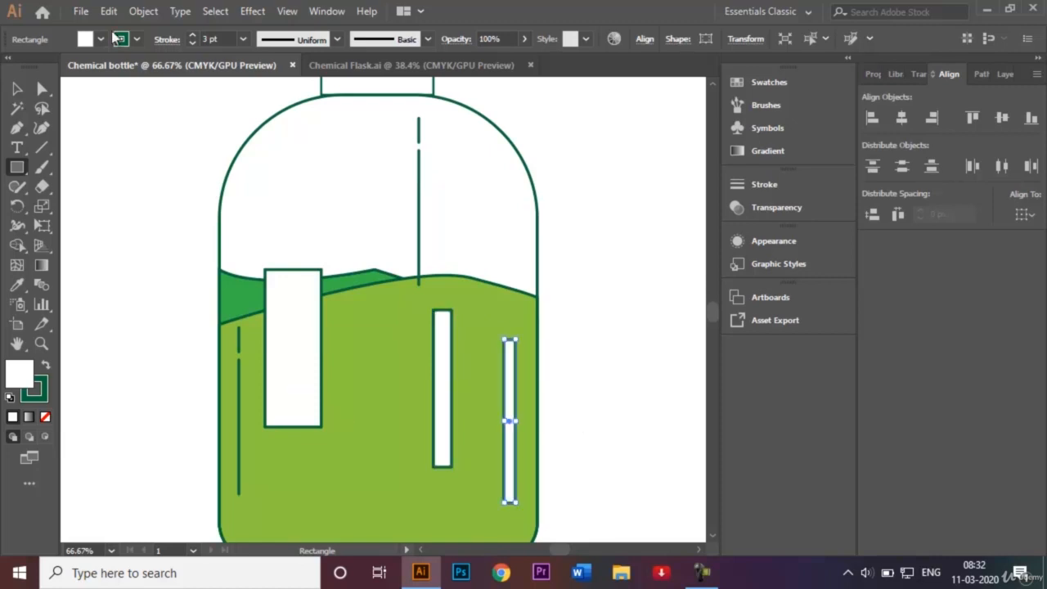
pyautogui.click(42, 88)
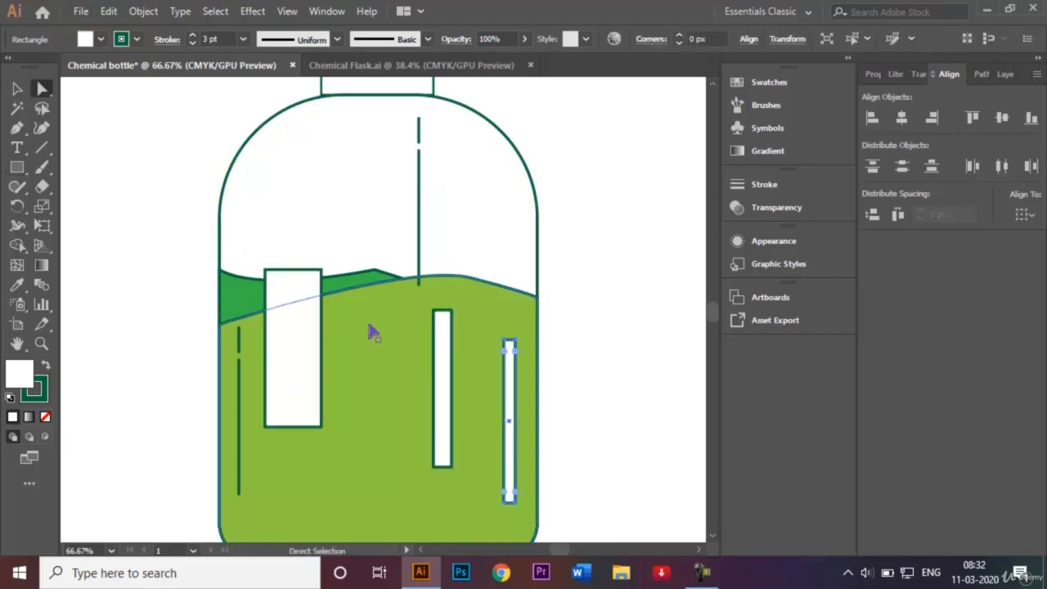
pyautogui.moveTo(508, 353); pyautogui.dragTo(512, 363)
# Step: Fully round the corners of the middle and wide white rectangles over the liquid to form pill shapes
pyautogui.click(438, 317)
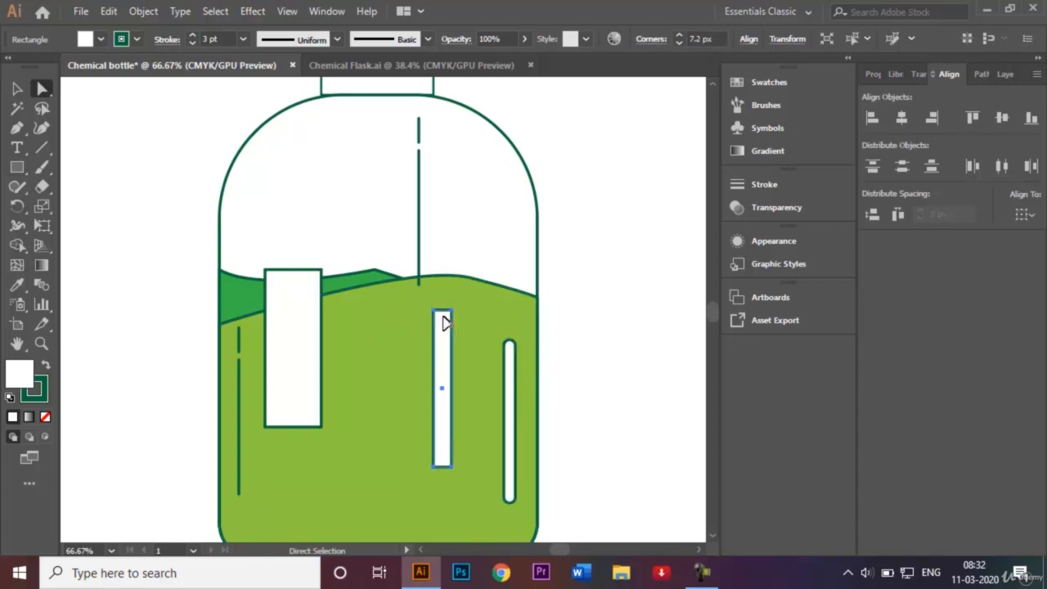
pyautogui.moveTo(444, 329); pyautogui.dragTo(447, 338)
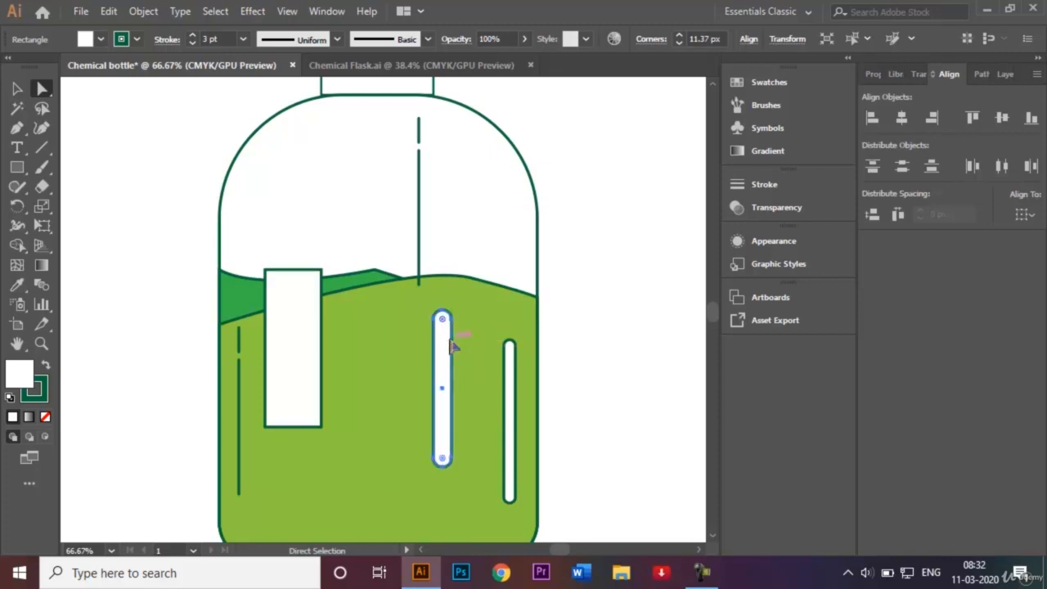
pyautogui.click(275, 294)
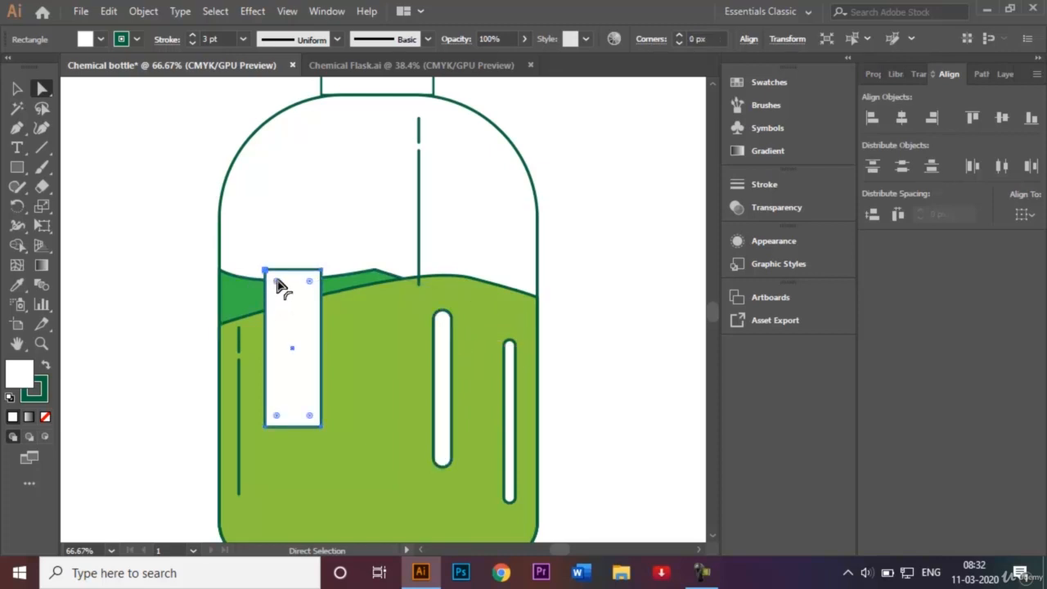
pyautogui.moveTo(276, 282); pyautogui.dragTo(309, 308)
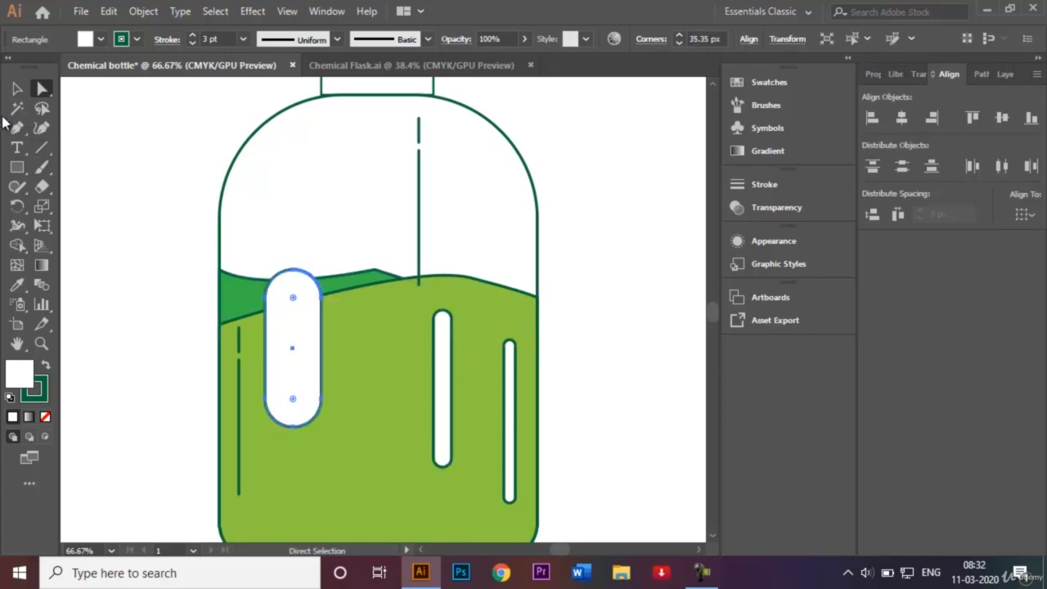
pyautogui.click(17, 88)
pyautogui.click(104, 181)
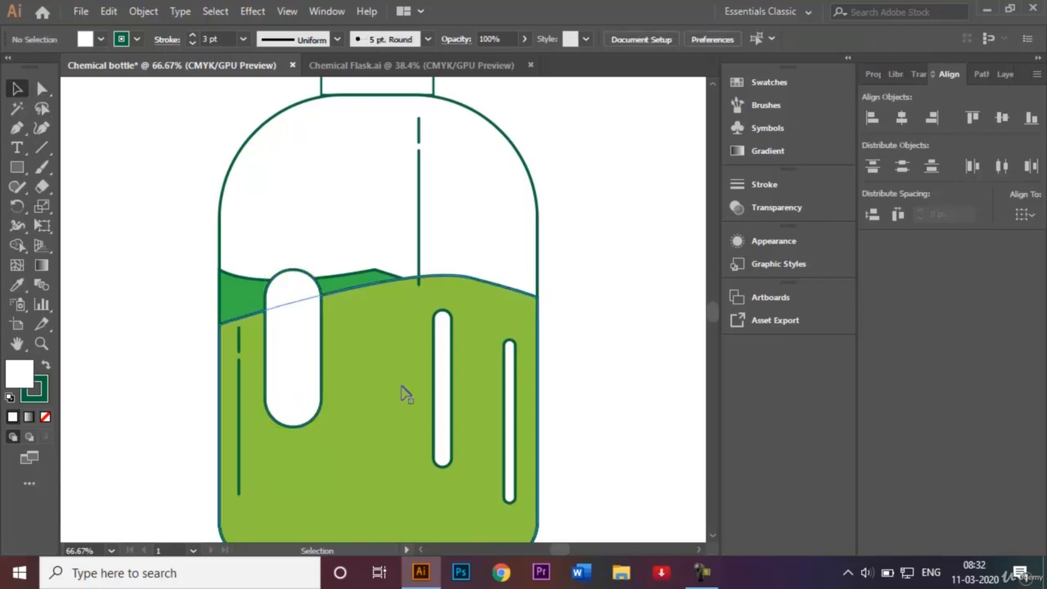
# Step: Expand the fill and stroke of the darker green back liquid shape
pyautogui.click(340, 287)
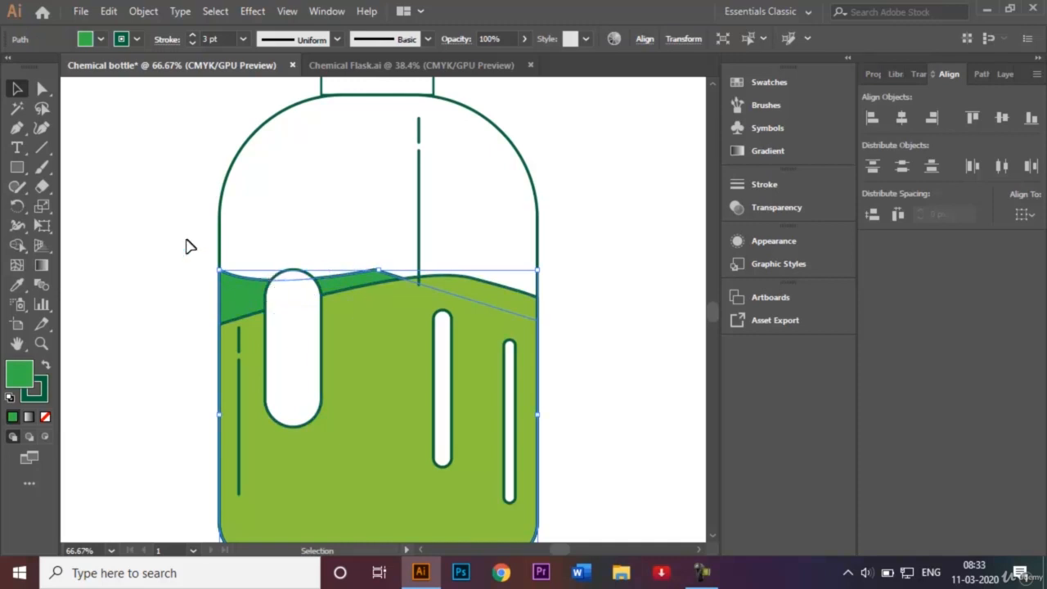
pyautogui.click(142, 14)
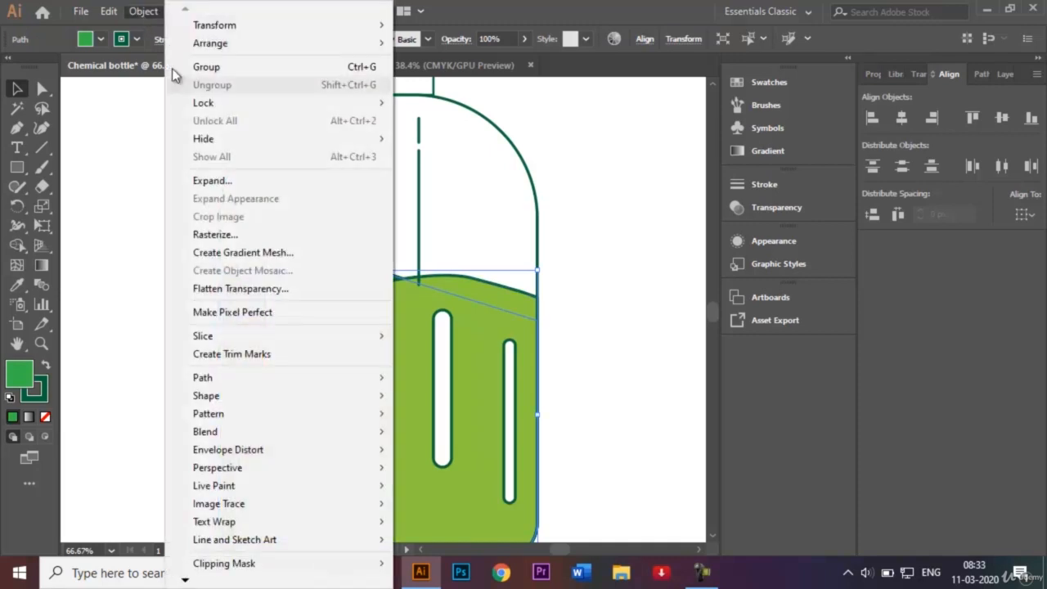
pyautogui.click(237, 180)
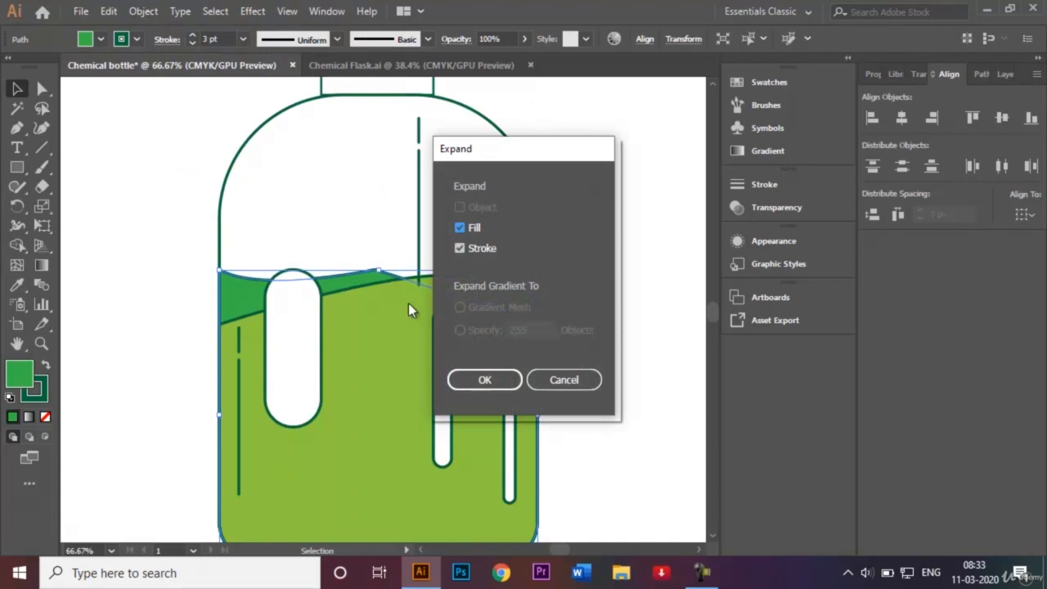
pyautogui.click(483, 384)
pyautogui.click(646, 350)
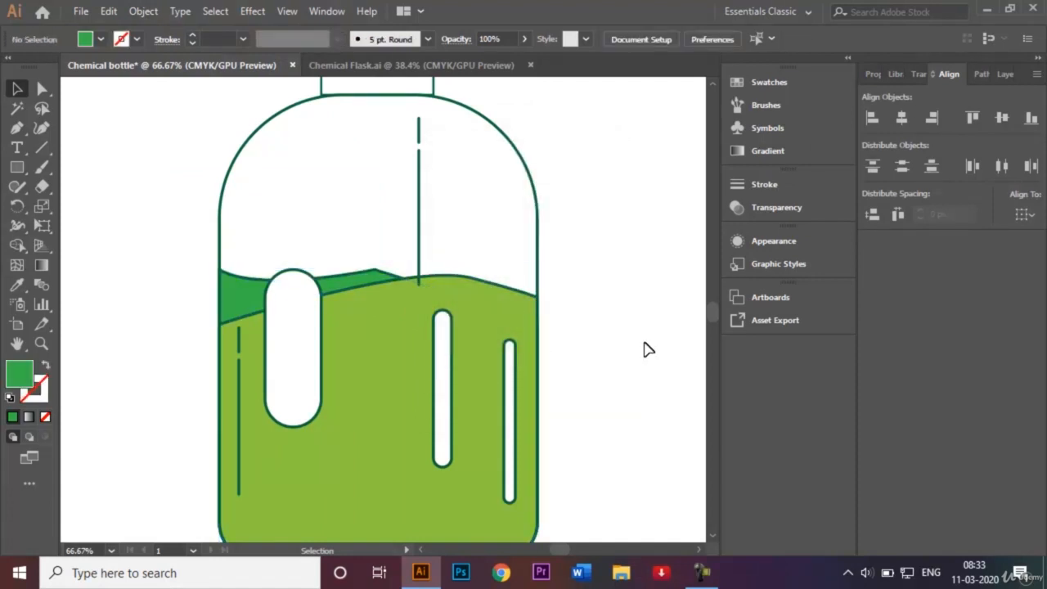
# Step: Trim off the part of the wide white pill that rises above the back liquid's surface using the Shape Builder
pyautogui.click(289, 292)
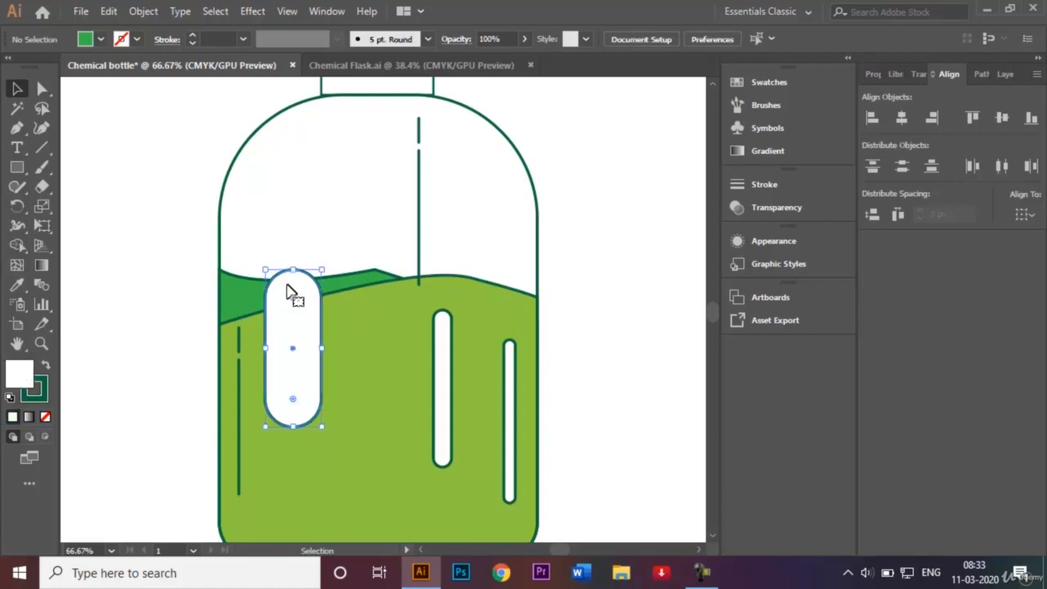
pyautogui.keyDown('shift'); pyautogui.click(254, 297); pyautogui.keyUp('shift')
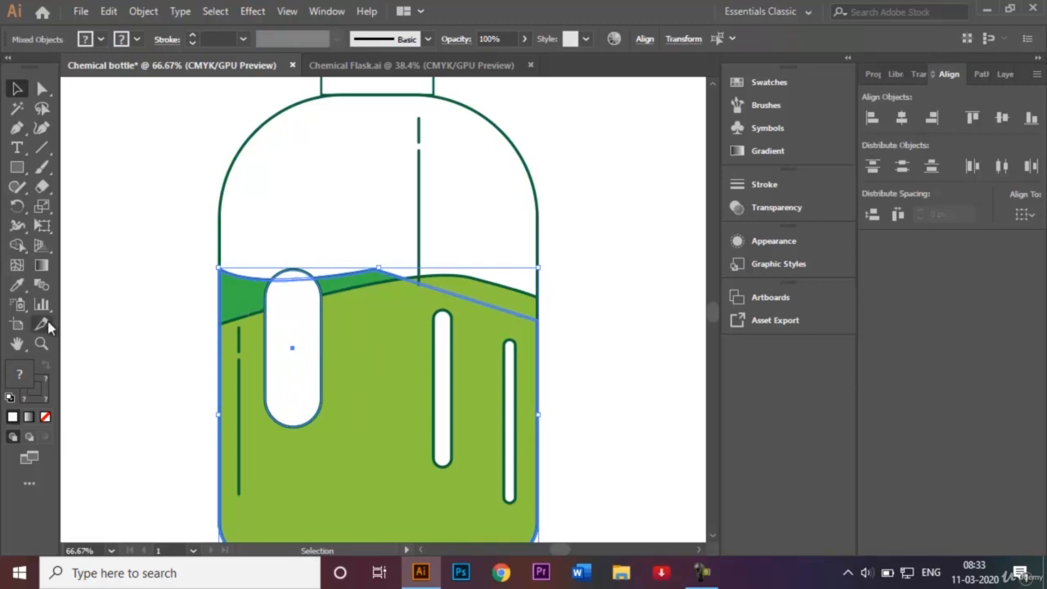
pyautogui.click(18, 246)
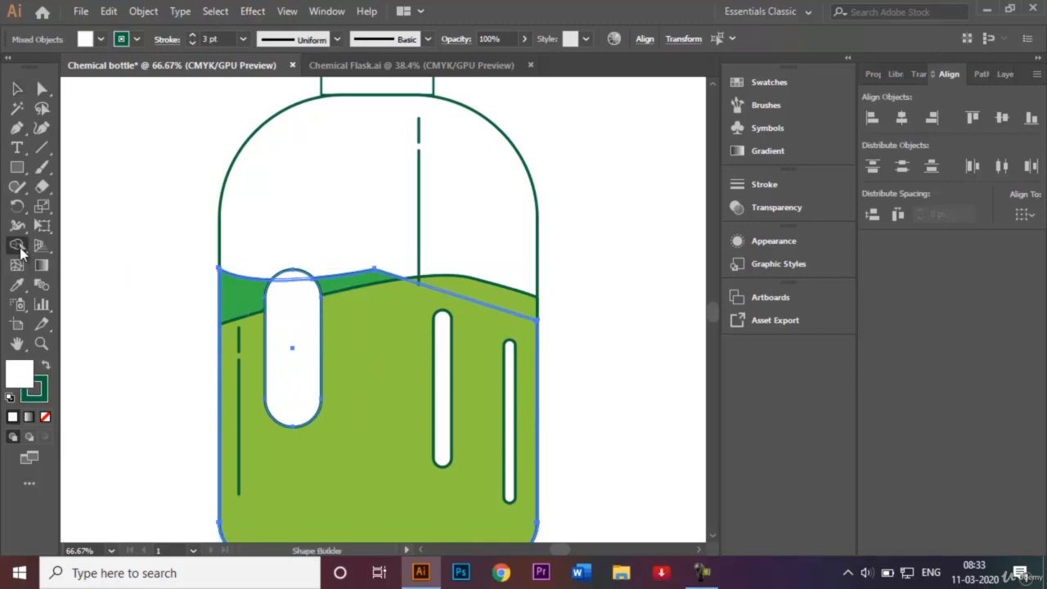
pyautogui.keyDown('alt'); pyautogui.click(292, 279); pyautogui.keyUp('alt')
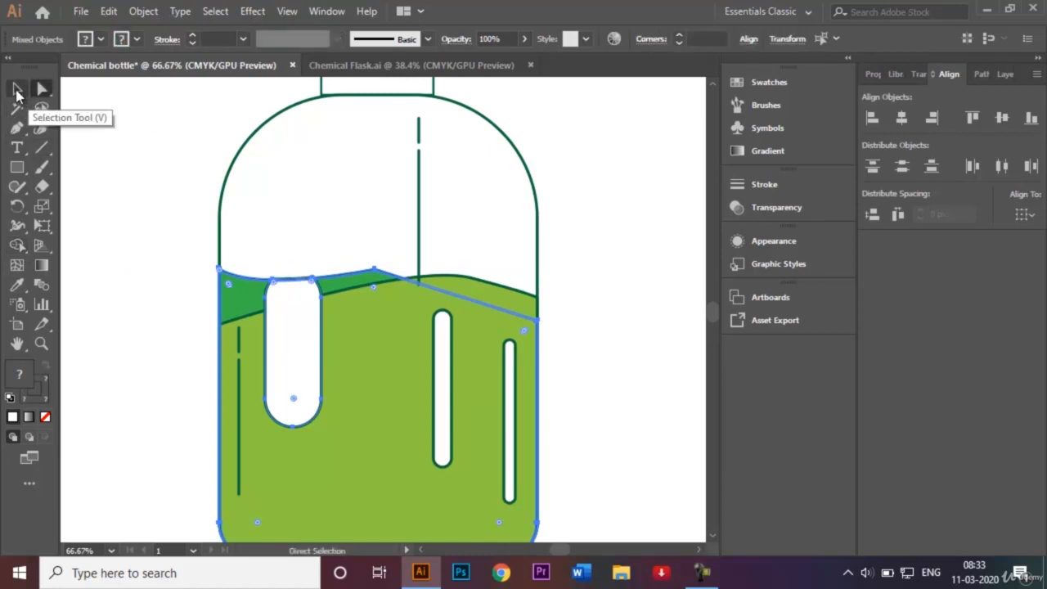
pyautogui.click(17, 89)
pyautogui.click(43, 90)
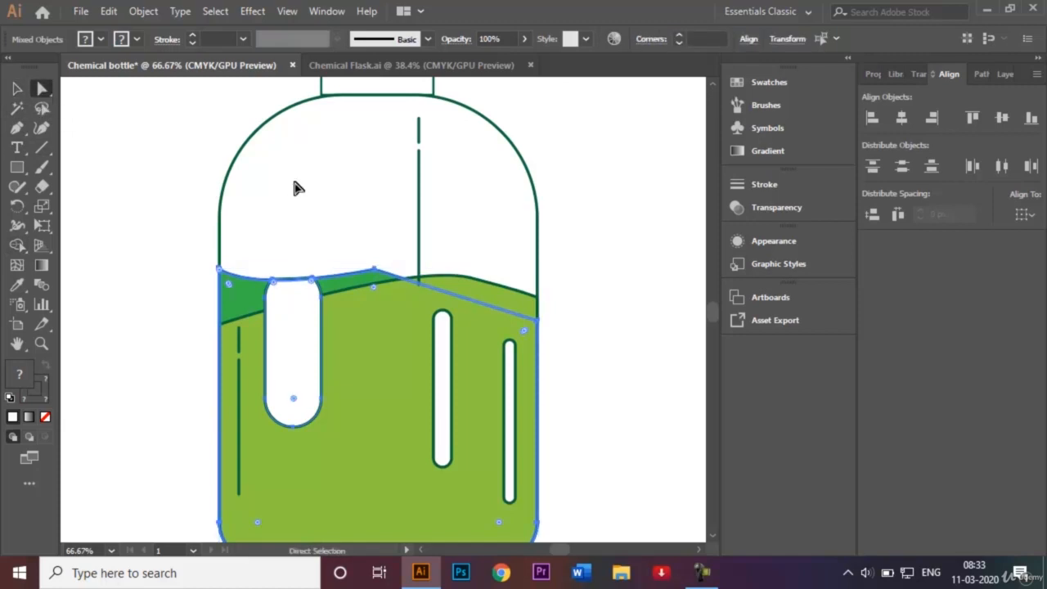
pyautogui.click(143, 190)
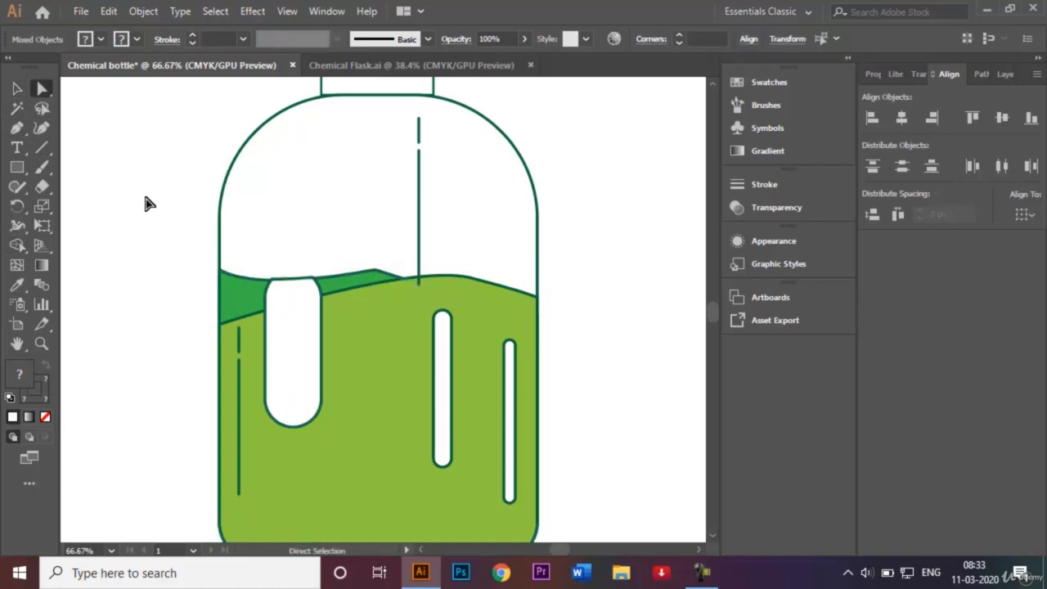
# Step: Round the peak anchor of the back liquid's expanded outline with a corner radius of about 247 px
pyautogui.click(373, 271)
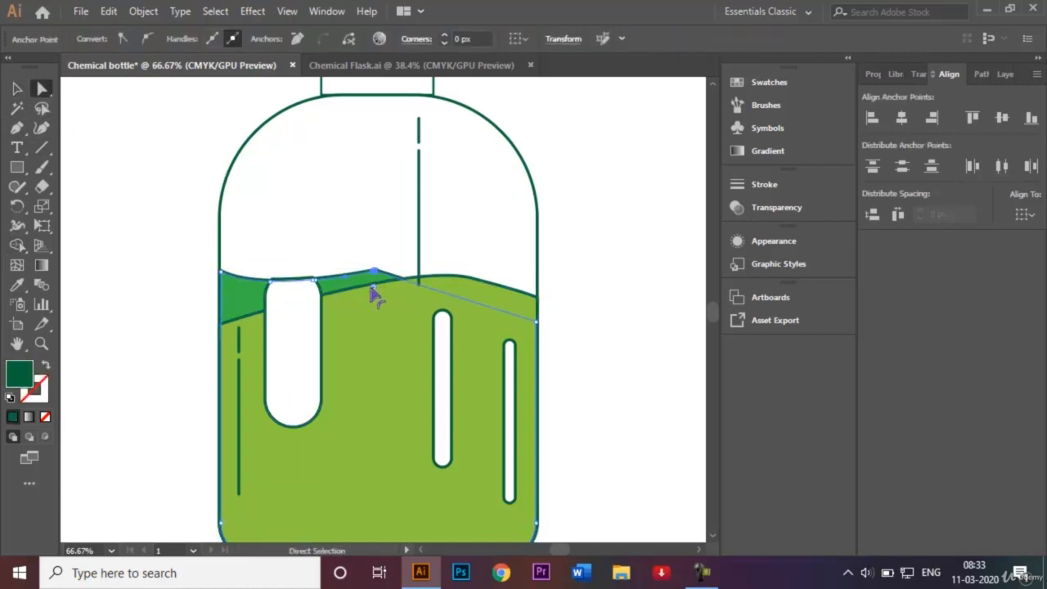
pyautogui.moveTo(374, 296); pyautogui.dragTo(362, 477)
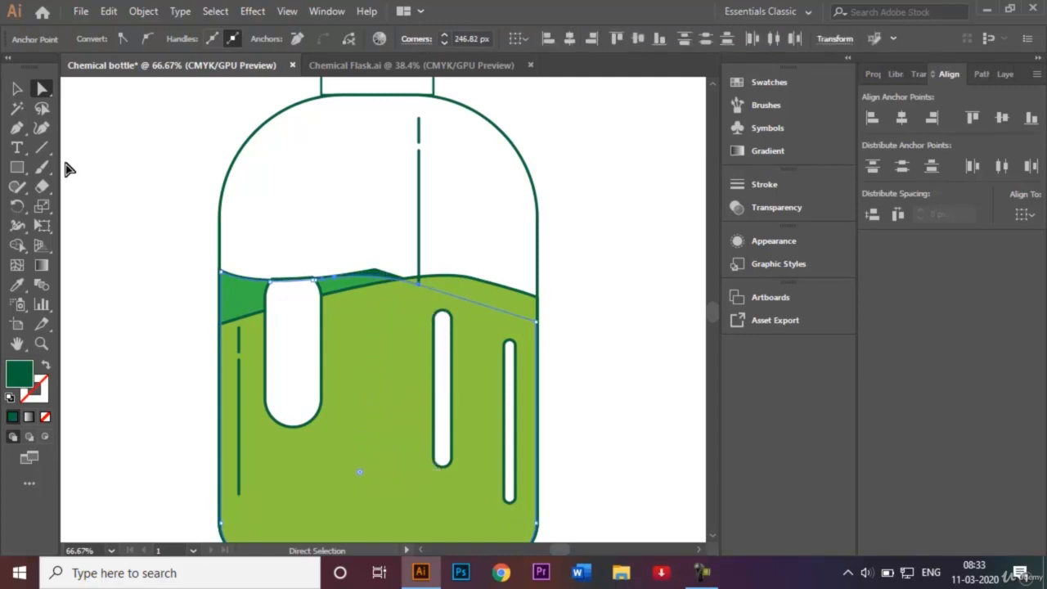
pyautogui.click(17, 90)
pyautogui.click(143, 153)
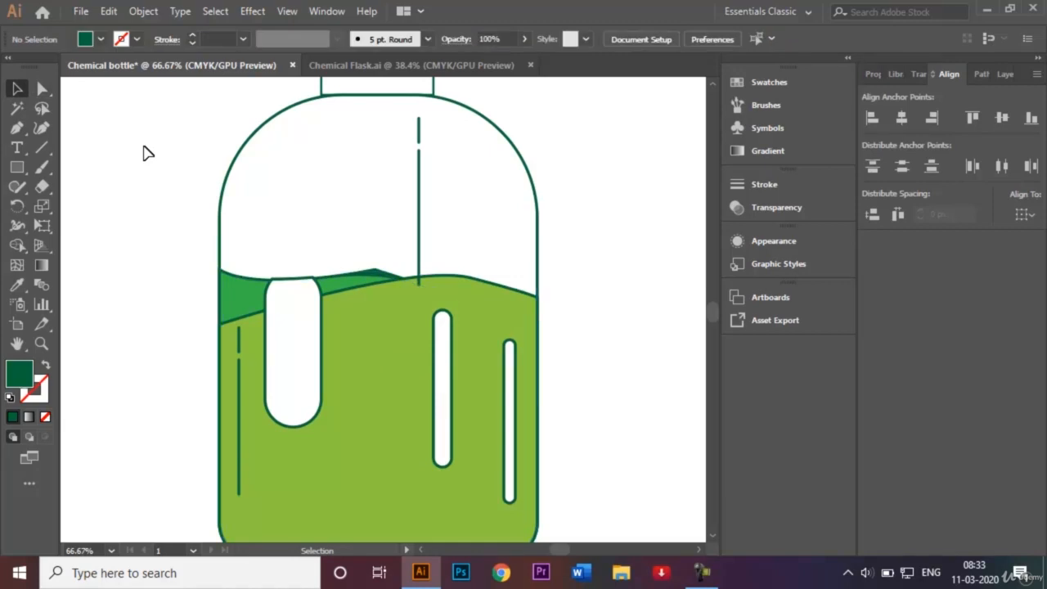
# Step: Nudge the trimmed wide white highlight slightly downward so its flat end sits just beneath the liquid's surface line
pyautogui.click(292, 335)
pyautogui.press('Down')
pyautogui.press('Down')
pyautogui.press('Down')
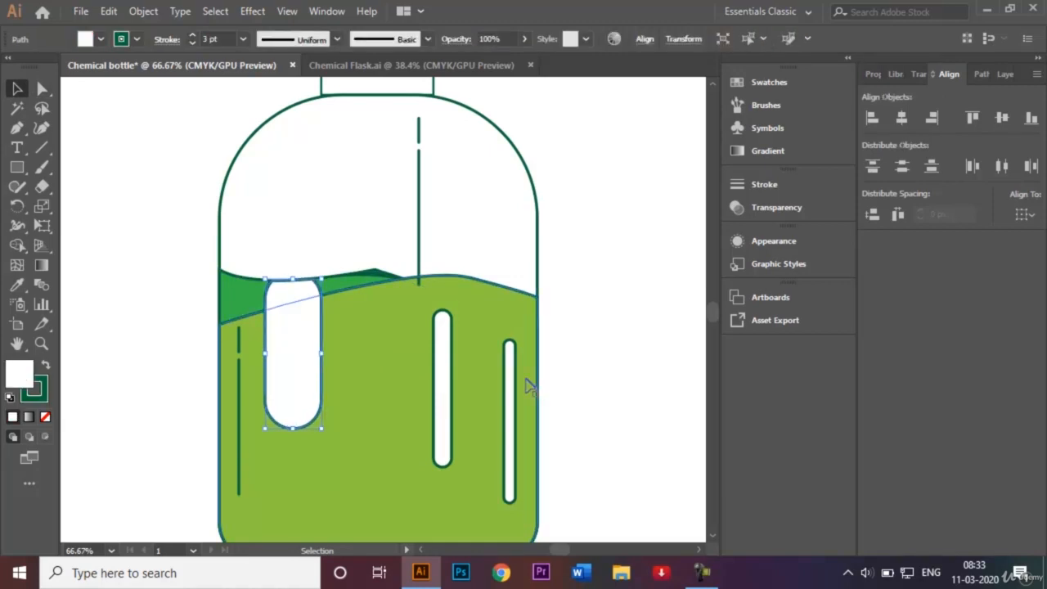
pyautogui.click(623, 282)
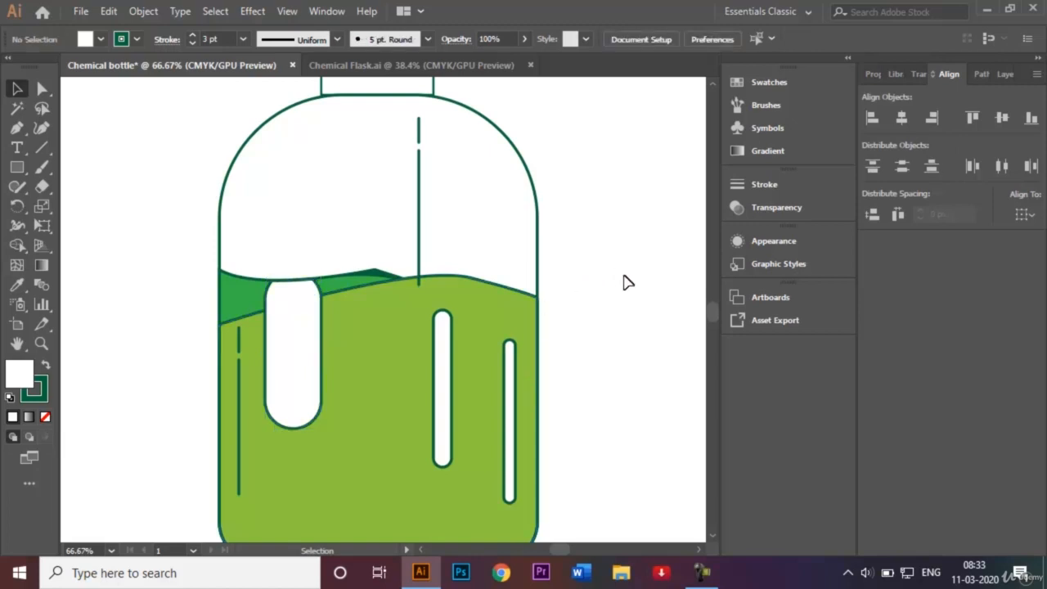
# Step: Set the opacity of all three white highlights over the liquid to 50%
pyautogui.click(316, 339)
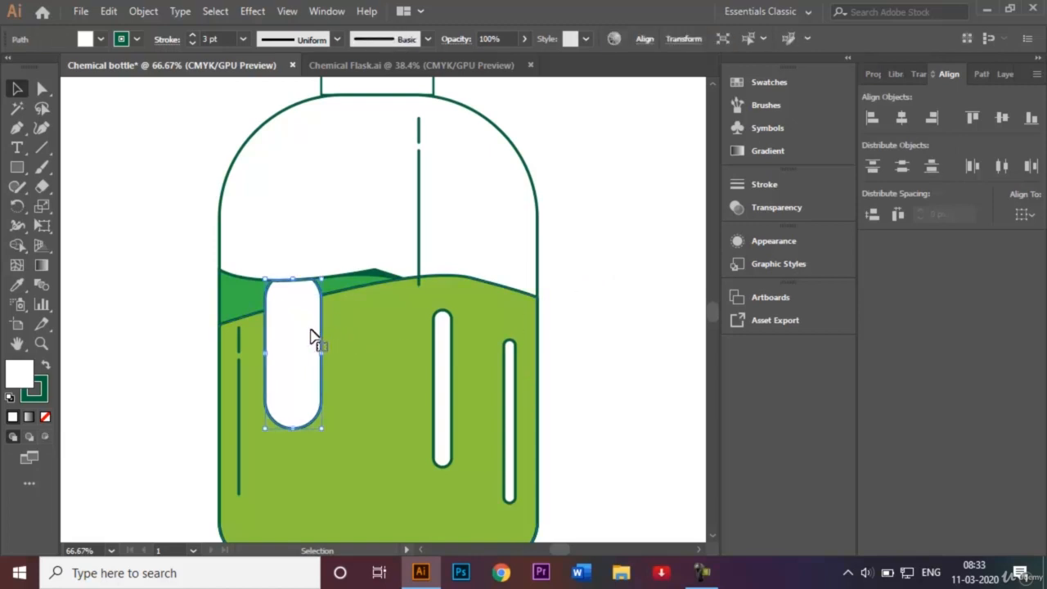
pyautogui.keyDown('shift'); pyautogui.click(443, 376); pyautogui.keyUp('shift')
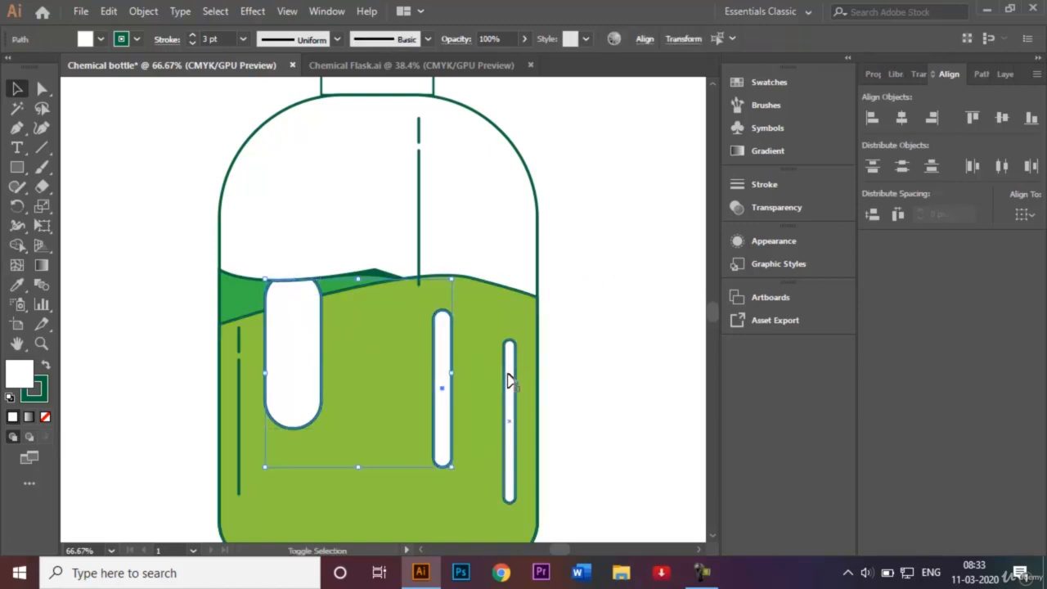
pyautogui.keyDown('shift'); pyautogui.click(507, 379); pyautogui.keyUp('shift')
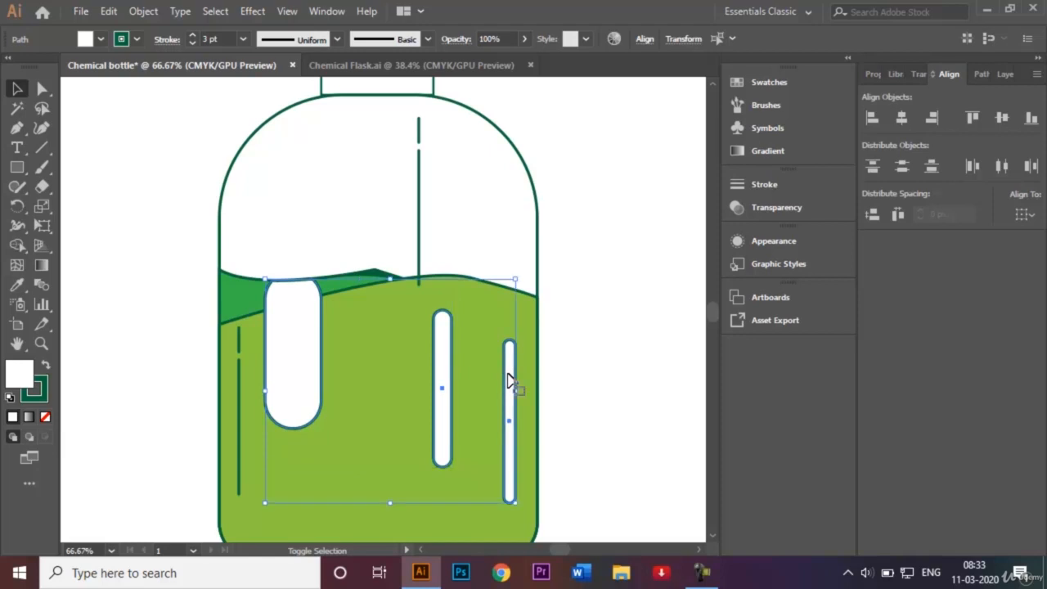
pyautogui.click(489, 37)
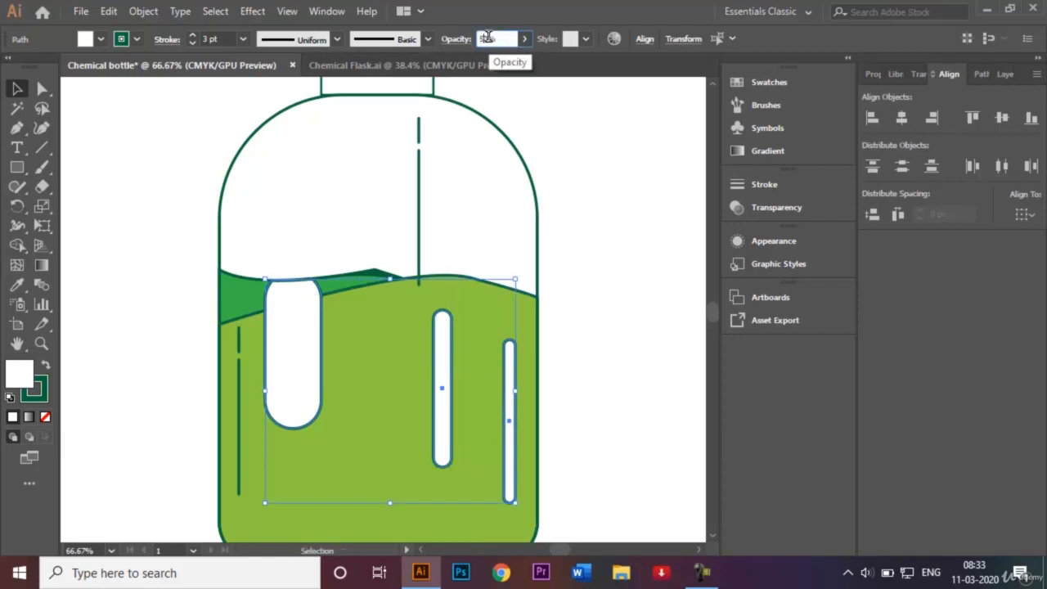
pyautogui.write('50')
pyautogui.press('Return')
pyautogui.click(617, 194)
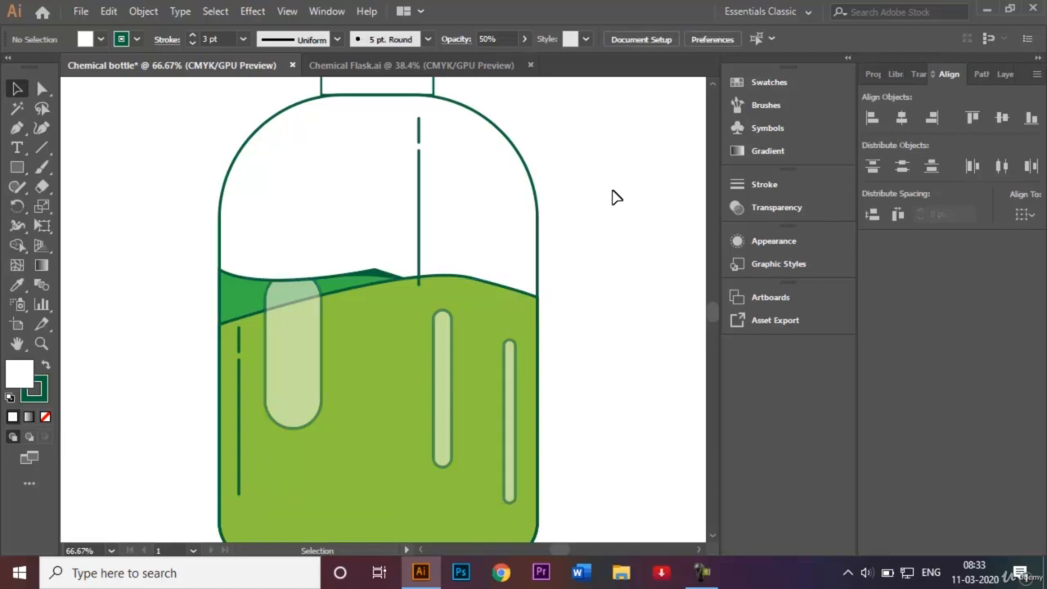
# Step: Remove the stroke from all three highlights to match the Chemical Flask reference
pyautogui.hotkey('ctrl', '0')
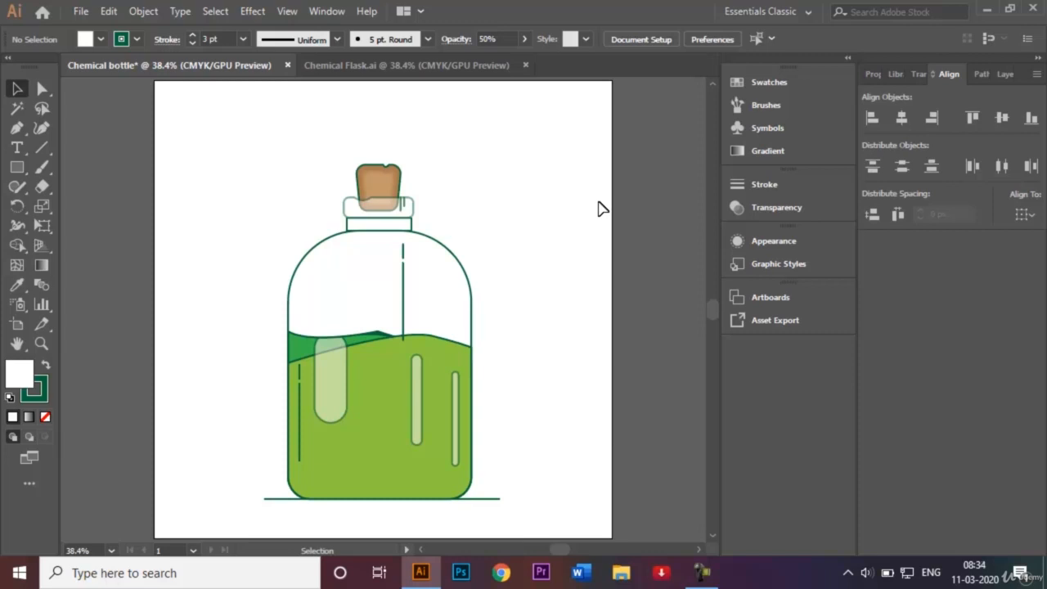
pyautogui.click(383, 66)
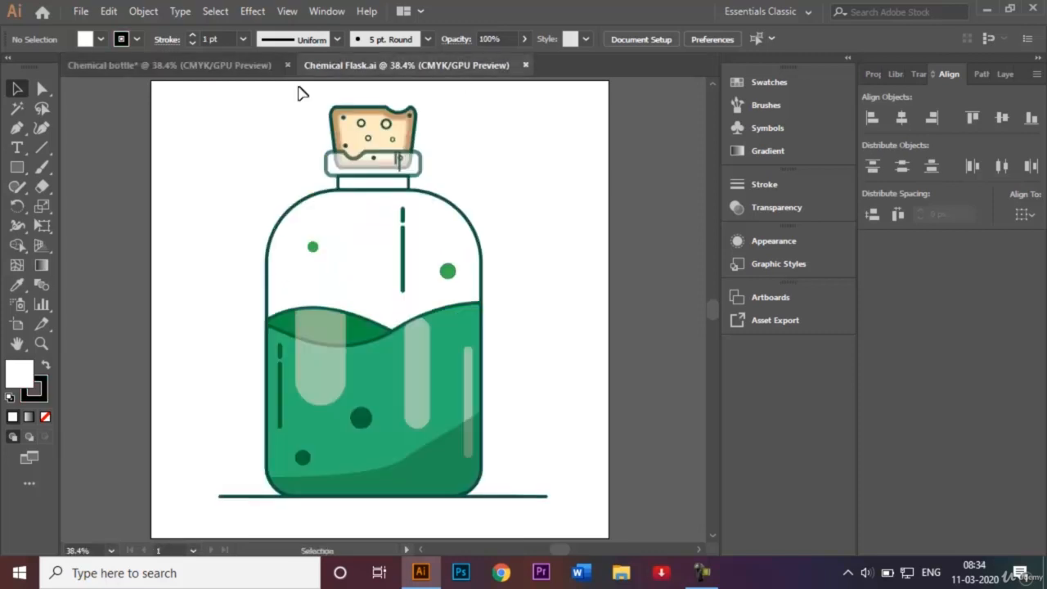
pyautogui.click(212, 69)
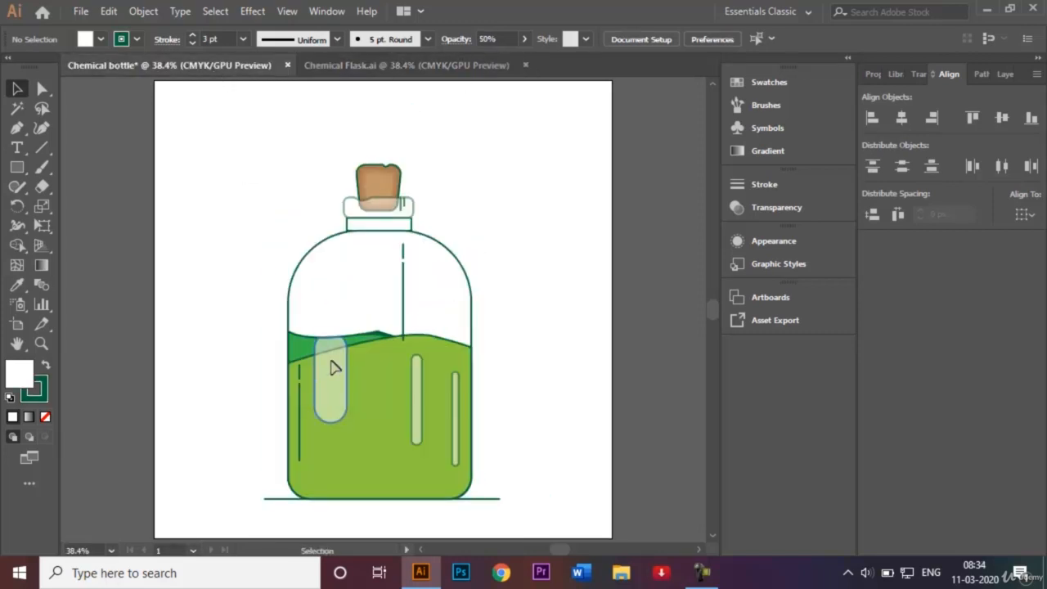
pyautogui.click(335, 364)
pyautogui.keyDown('shift'); pyautogui.click(417, 374); pyautogui.keyUp('shift')
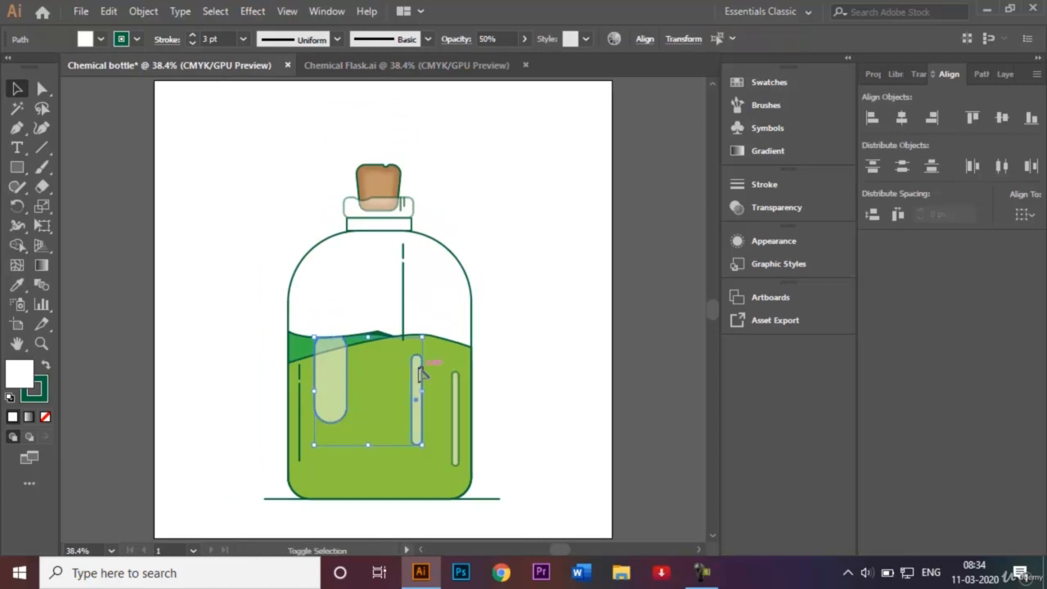
pyautogui.keyDown('shift'); pyautogui.click(456, 395); pyautogui.keyUp('shift')
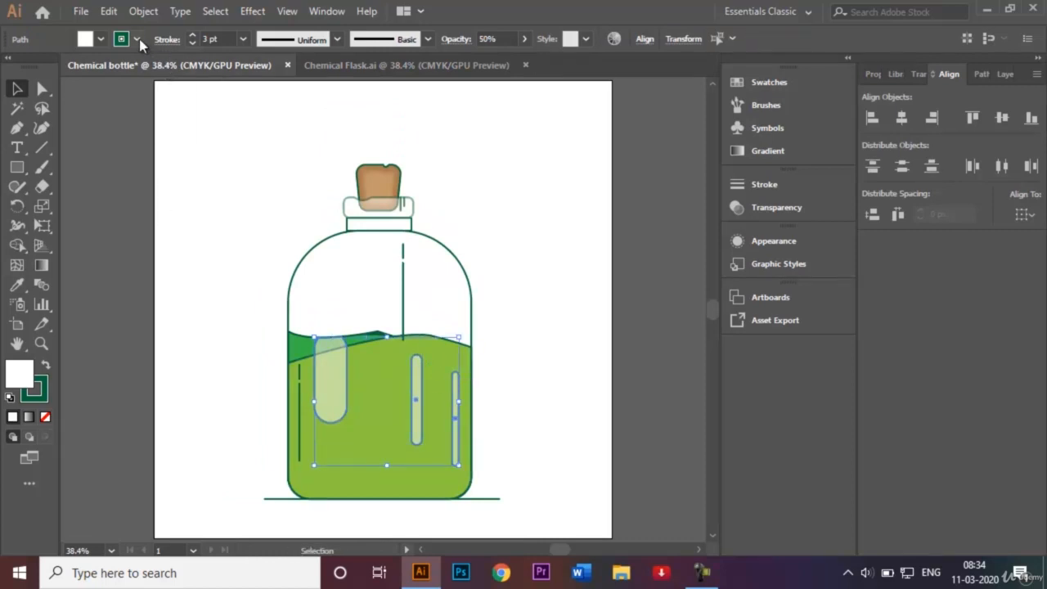
pyautogui.click(137, 39)
pyautogui.click(11, 67)
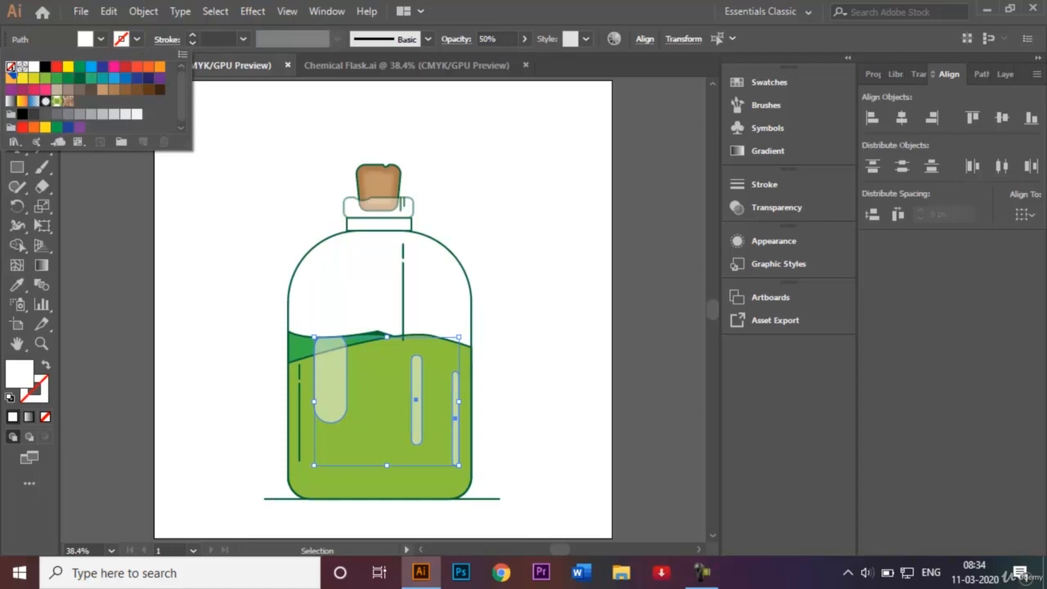
pyautogui.click(130, 234)
pyautogui.click(113, 265)
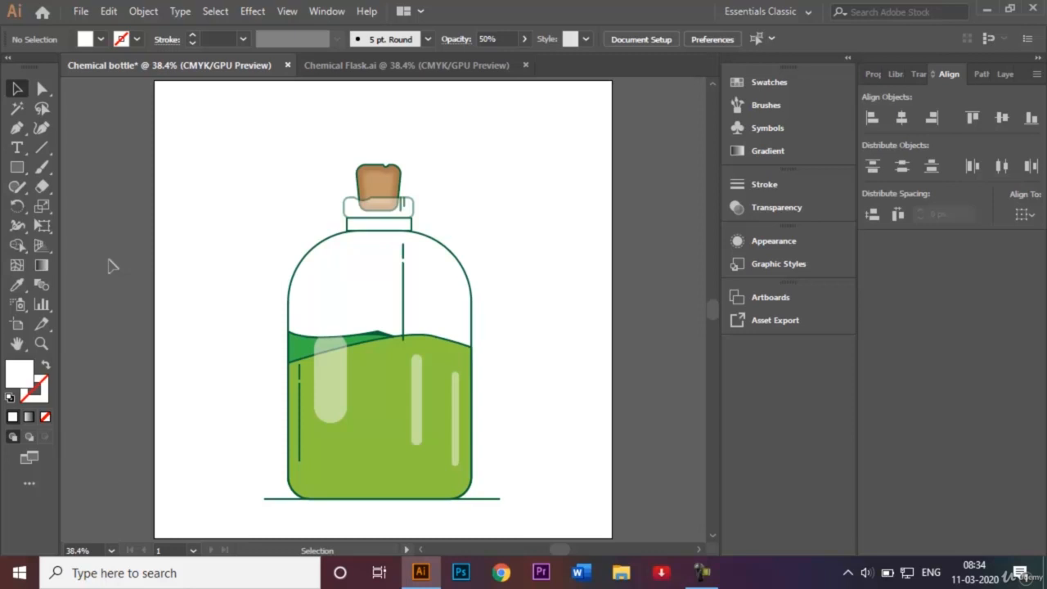
# Step: Draw four small outline-free circles filled with dark green C=90 M=30 Y=95 K=30: two in the lower liquid and two in the empty glass
pyautogui.click(361, 65)
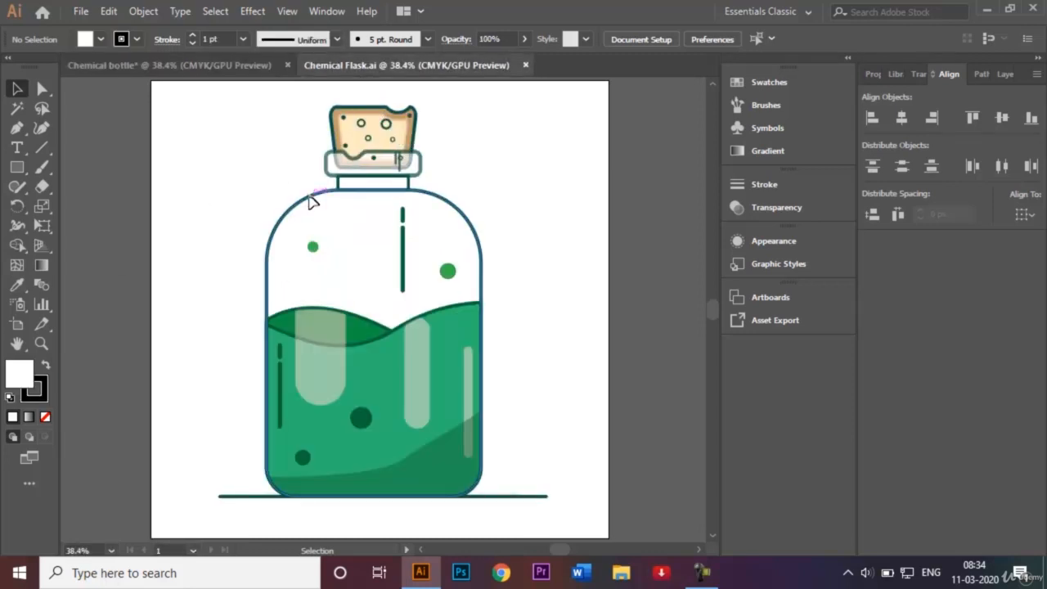
pyautogui.click(100, 70)
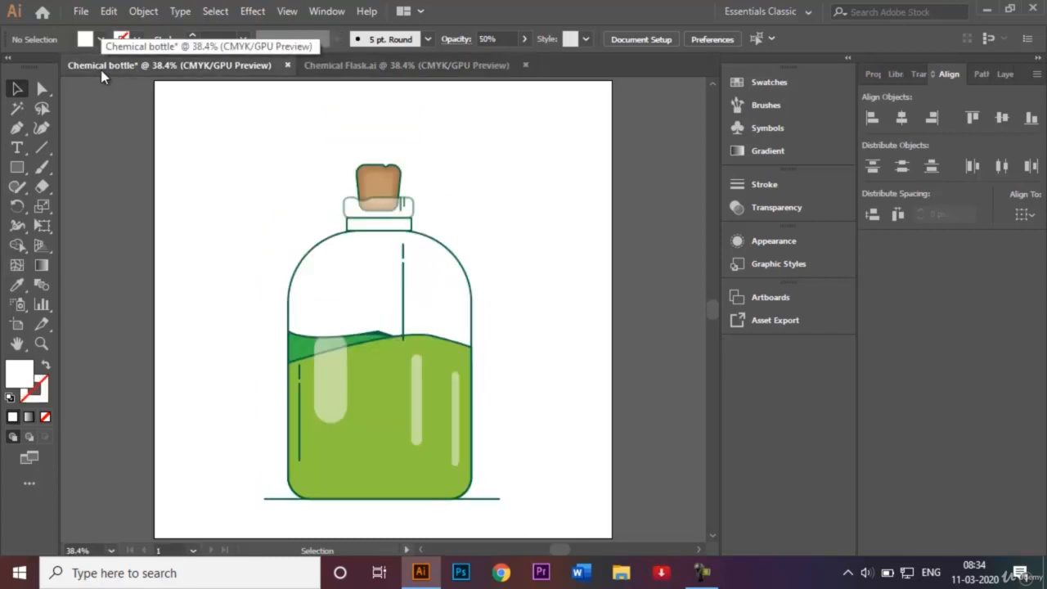
pyautogui.click(18, 169)
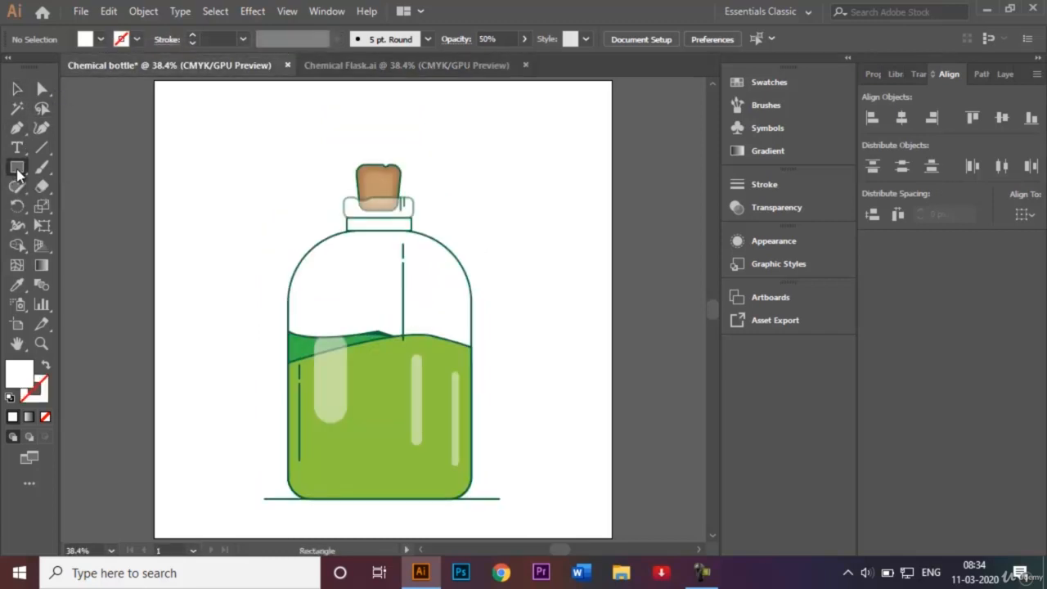
pyautogui.click(82, 212)
pyautogui.click(100, 39)
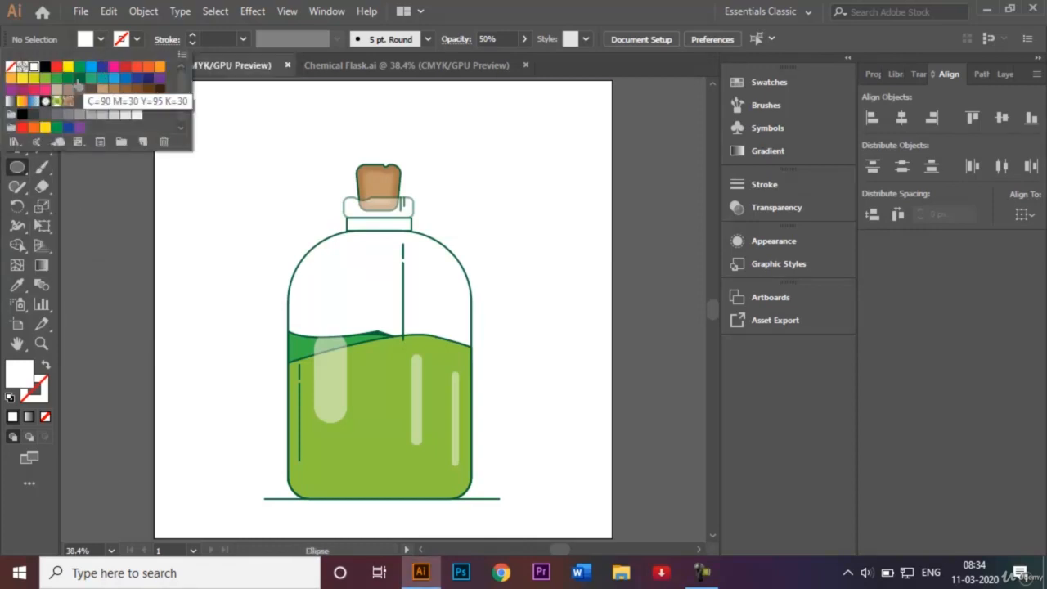
pyautogui.click(78, 78)
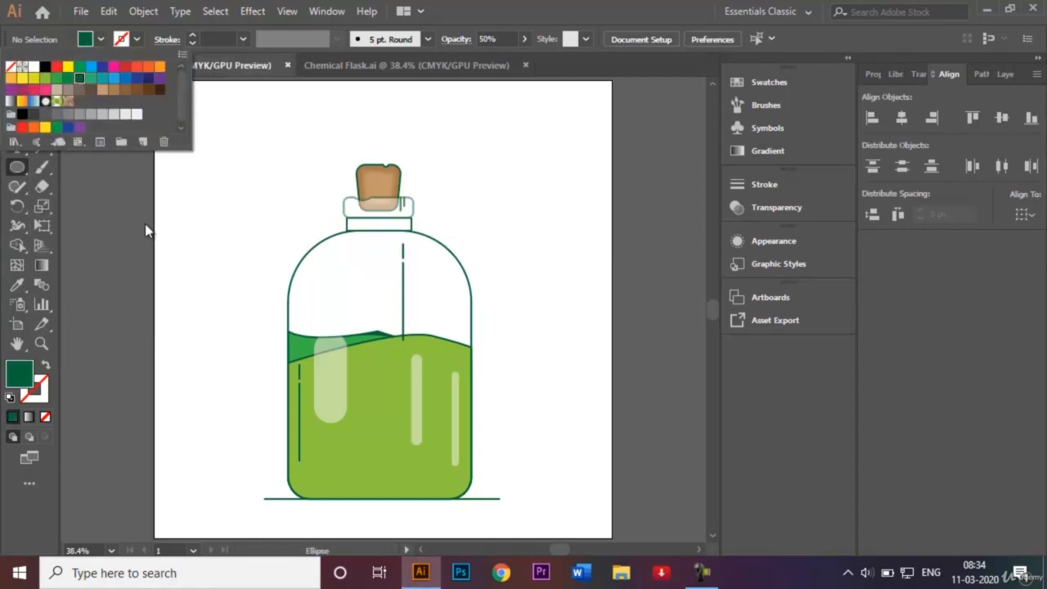
pyautogui.click(196, 304)
pyautogui.moveTo(357, 451); pyautogui.dragTo(368, 461)
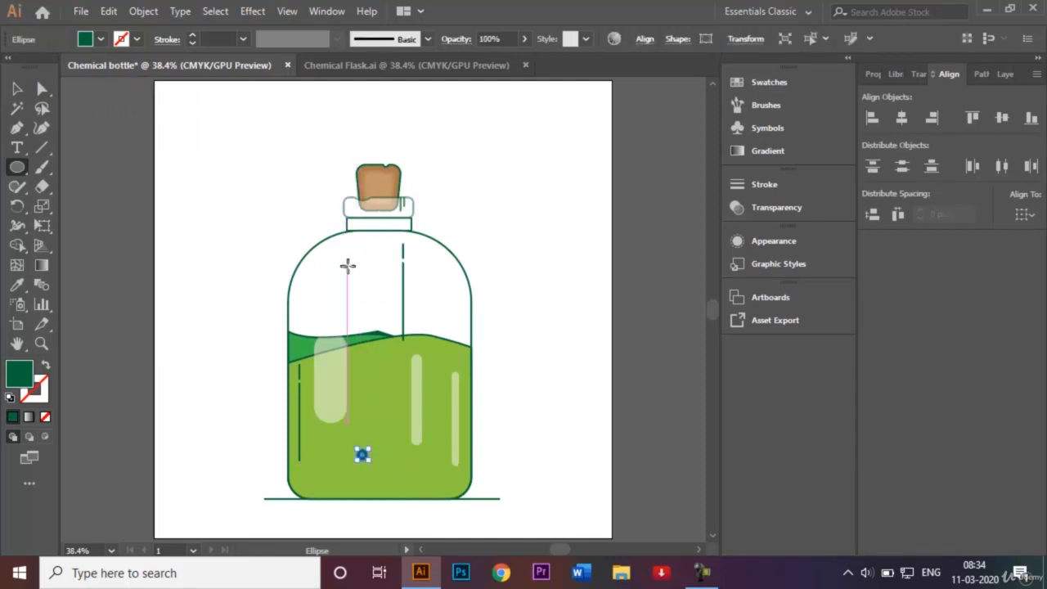
pyautogui.moveTo(343, 252); pyautogui.dragTo(354, 261)
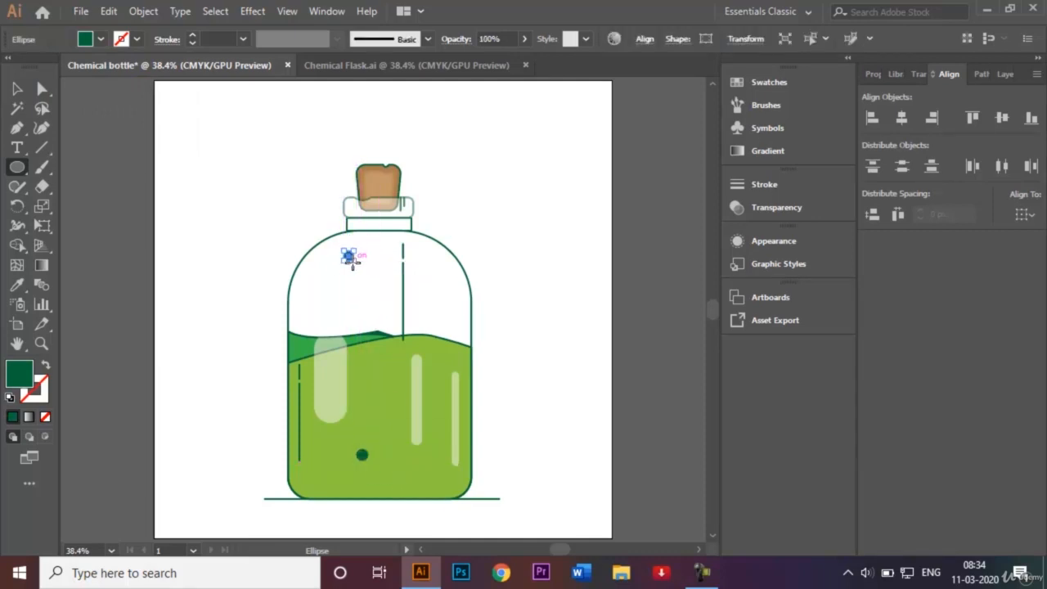
pyautogui.moveTo(451, 303); pyautogui.dragTo(464, 314)
pyautogui.moveTo(434, 480); pyautogui.dragTo(444, 489)
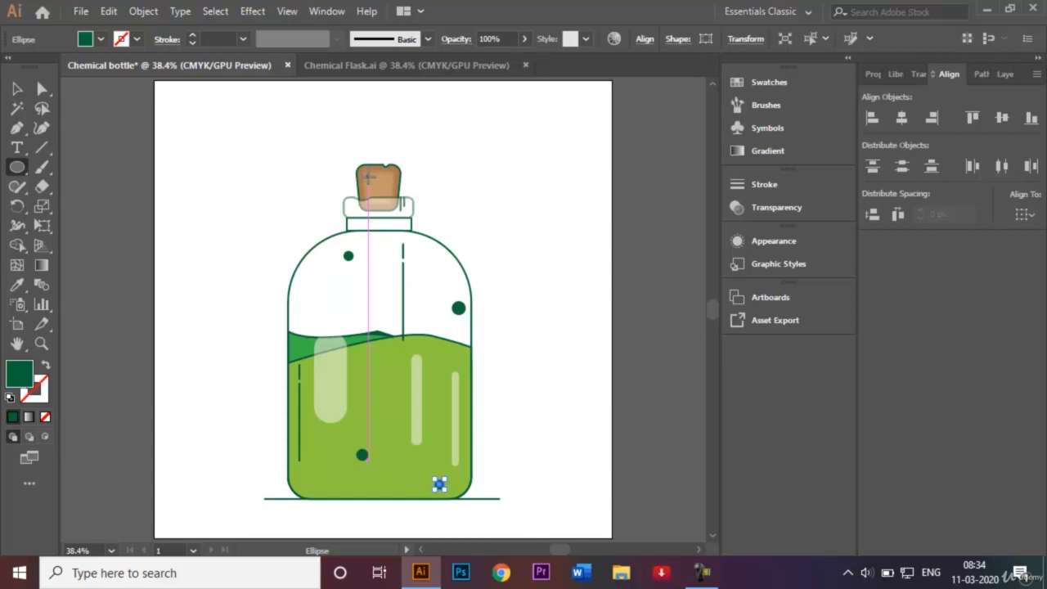
# Step: Draw three small dark green dots on the cork: one upper left, one near the upper-right corner, one near the lower-right edge
pyautogui.moveTo(368, 177); pyautogui.dragTo(376, 184)
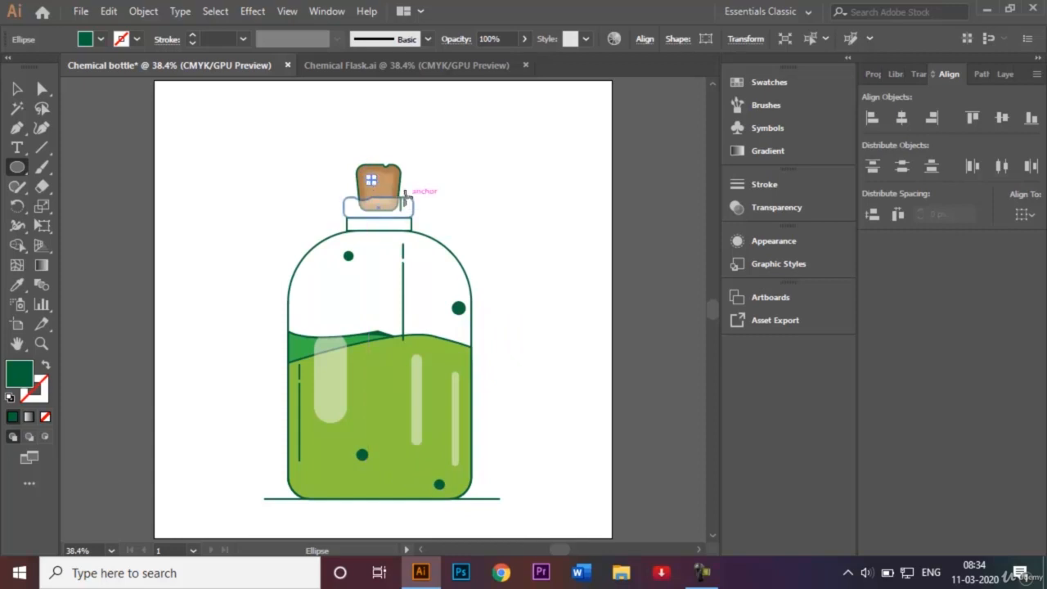
pyautogui.click(364, 68)
pyautogui.click(239, 65)
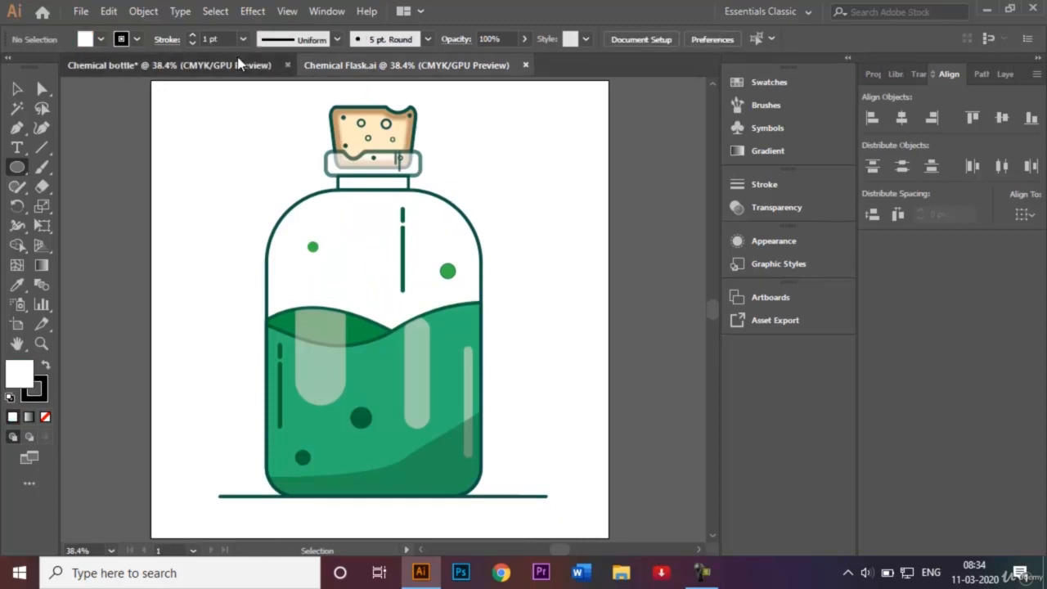
pyautogui.hotkey('ctrl', '1')
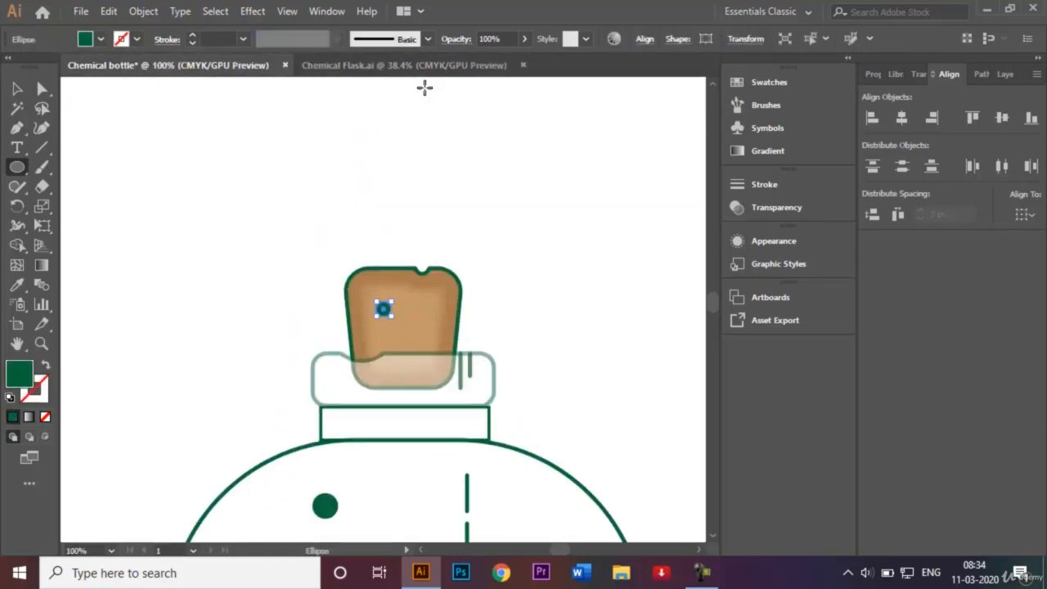
pyautogui.moveTo(437, 281); pyautogui.dragTo(446, 290)
pyautogui.moveTo(436, 338); pyautogui.dragTo(445, 348)
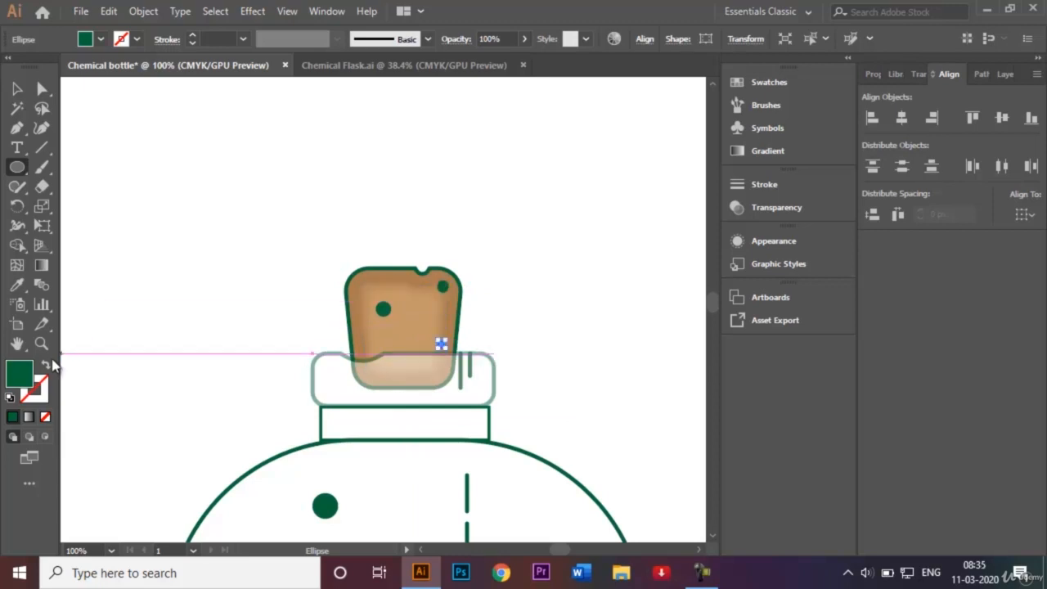
# Step: Swap the fill and stroke of the cork's lowest dot so it is an unfilled dark green ring, and deselect it
pyautogui.click(46, 364)
pyautogui.click(17, 89)
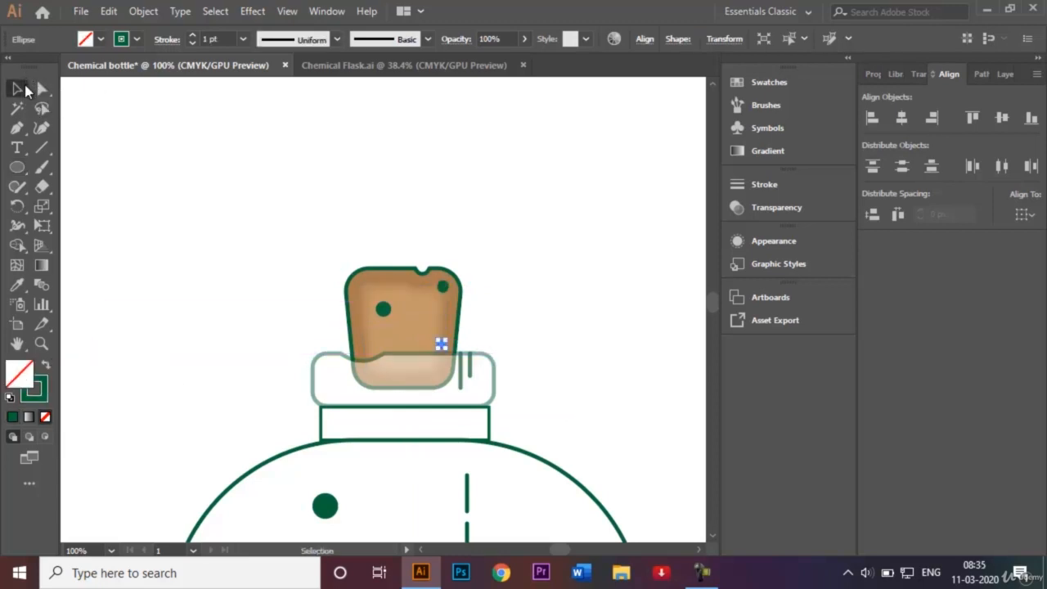
pyautogui.click(155, 164)
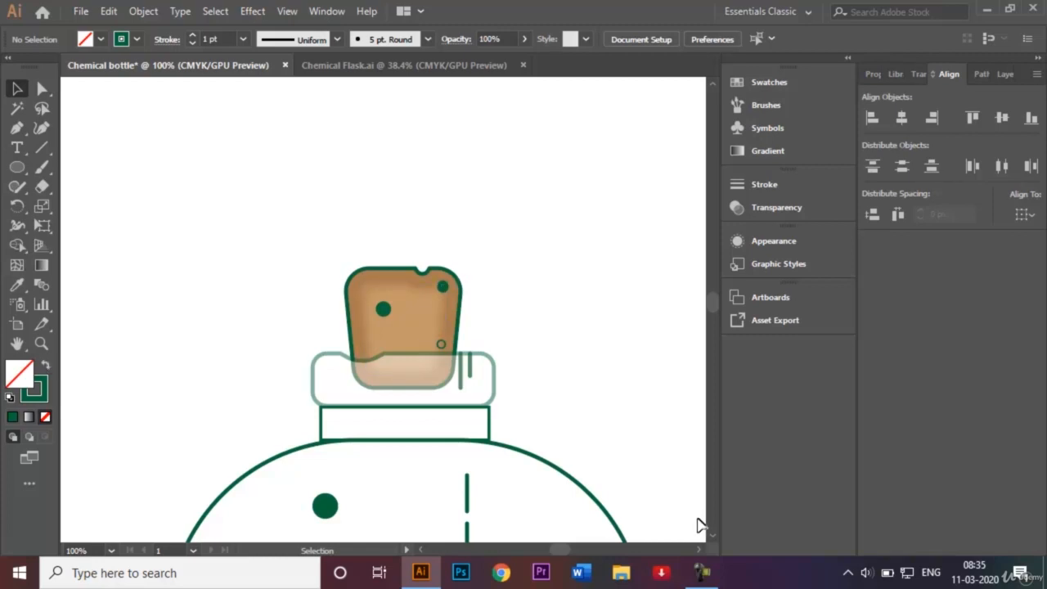
# Step: Draw four small unfilled dark green rings with a 1 pt stroke: two in the empty glass, one mid-liquid, one in the liquid's lower-left corner
pyautogui.scroll(-10, 711, 540)
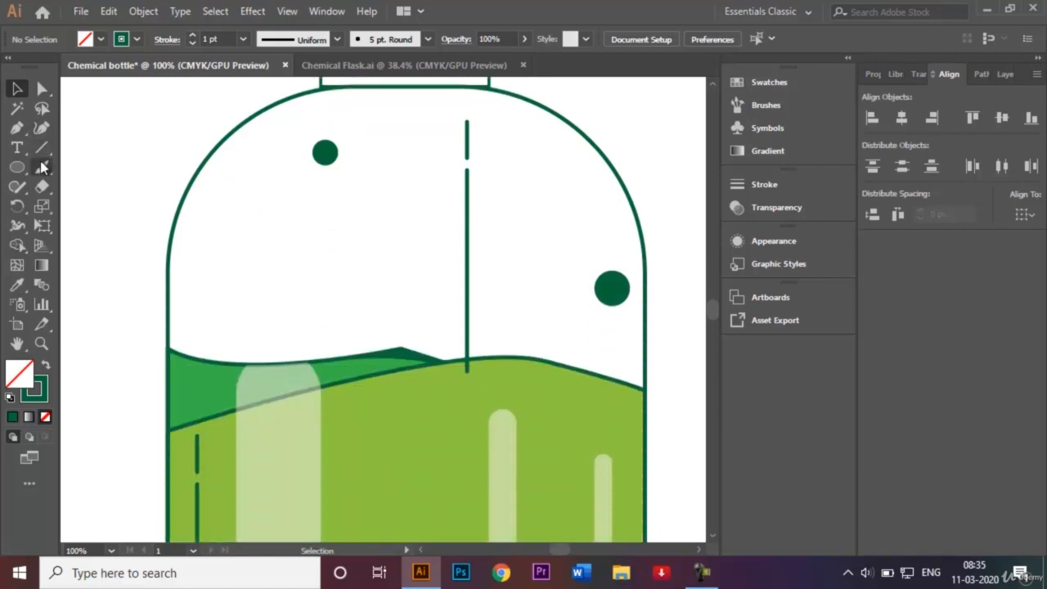
pyautogui.click(16, 167)
pyautogui.moveTo(562, 166); pyautogui.dragTo(572, 180)
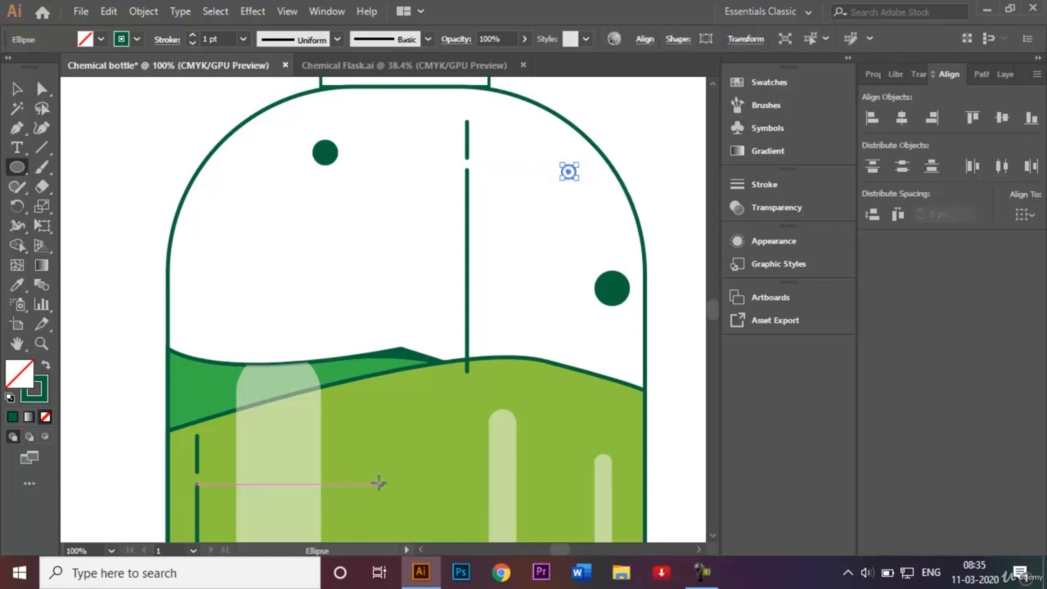
pyautogui.moveTo(395, 427); pyautogui.dragTo(408, 438)
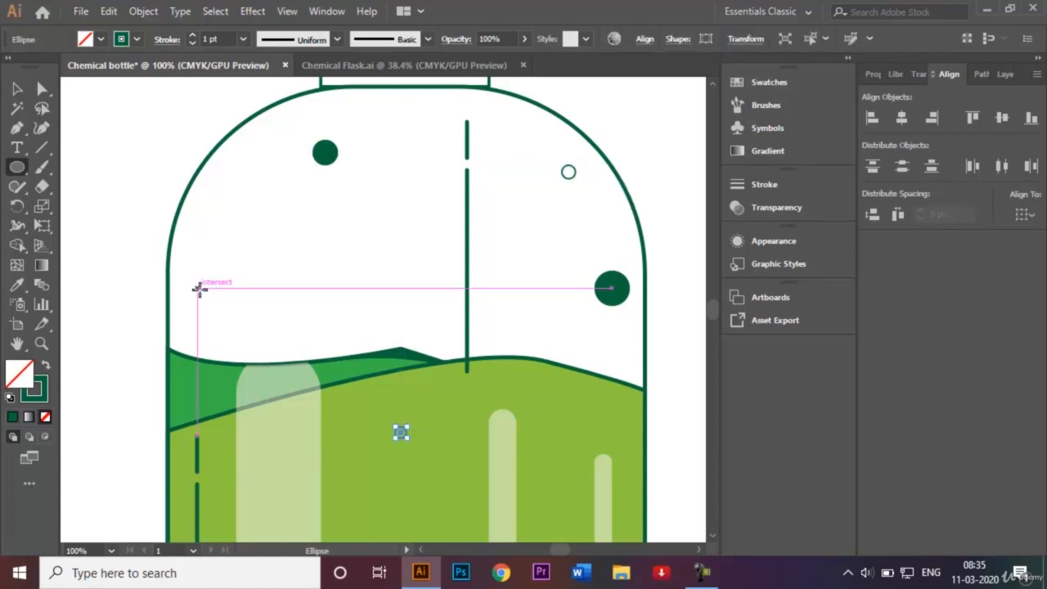
pyautogui.moveTo(198, 288); pyautogui.dragTo(211, 300)
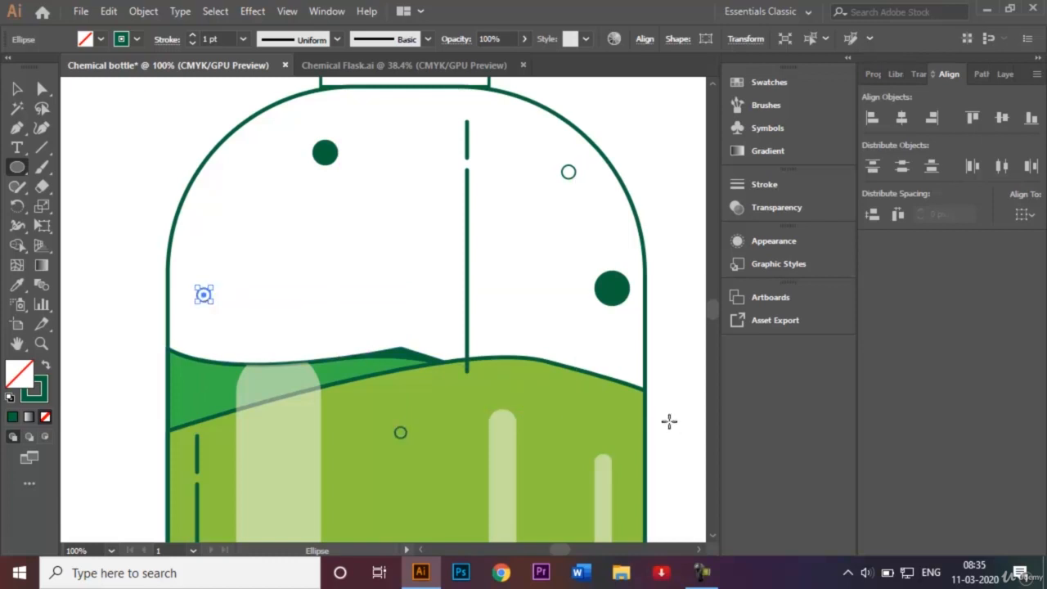
pyautogui.hotkey('ctrl', '-')
pyautogui.hotkey('ctrl', '-')
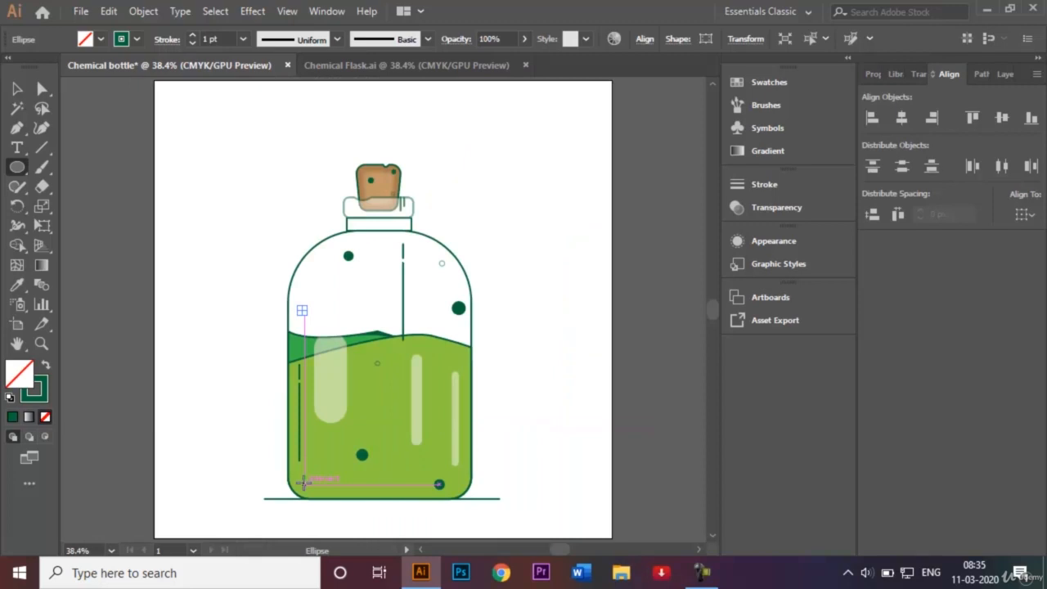
pyautogui.moveTo(307, 483); pyautogui.dragTo(313, 489)
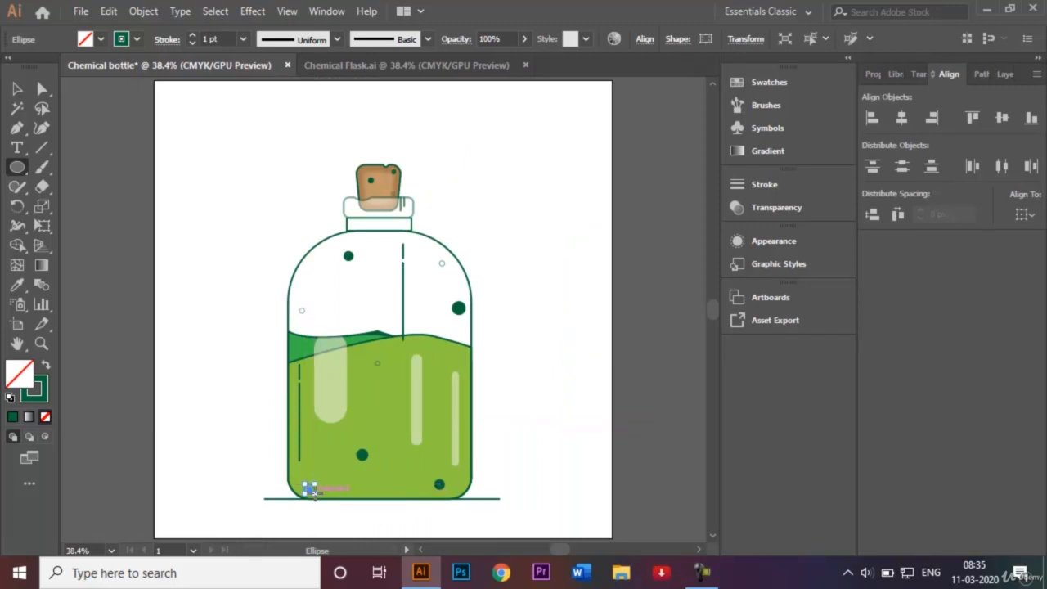
pyautogui.click(17, 88)
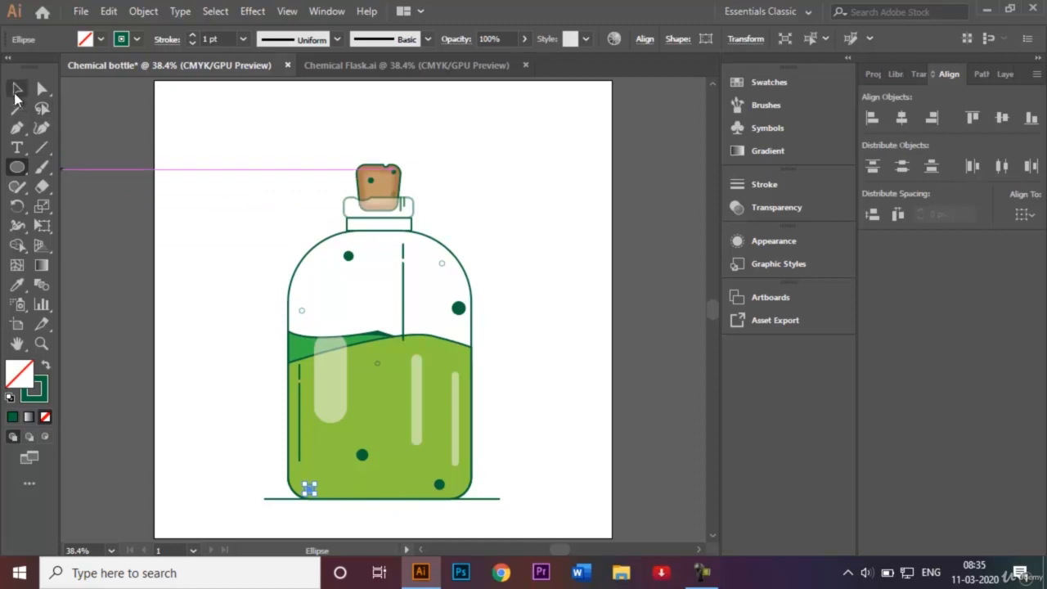
pyautogui.click(211, 168)
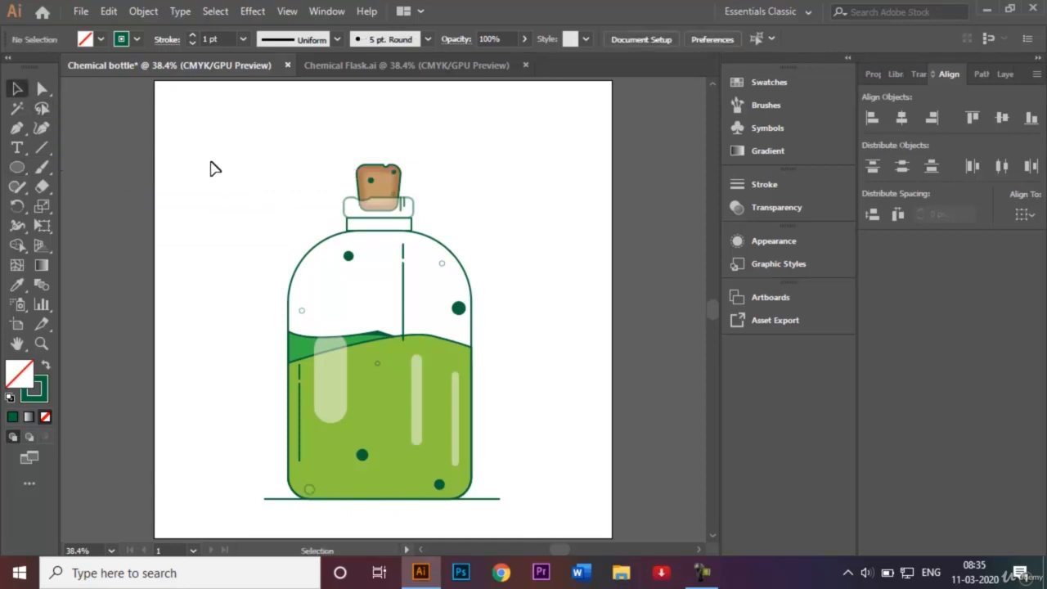
pyautogui.click(342, 66)
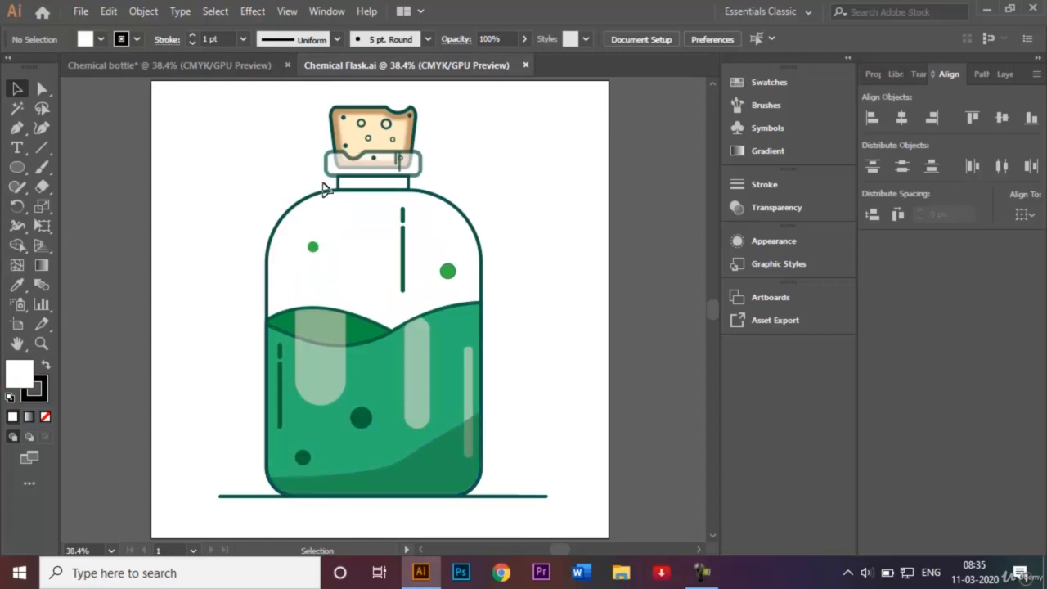
pyautogui.click(234, 64)
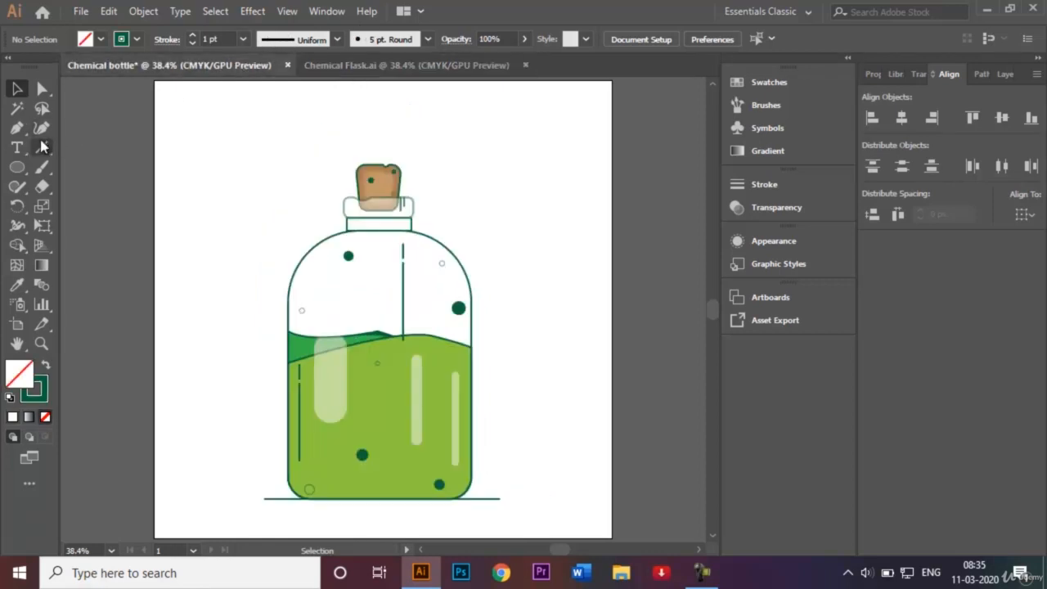
pyautogui.click(16, 128)
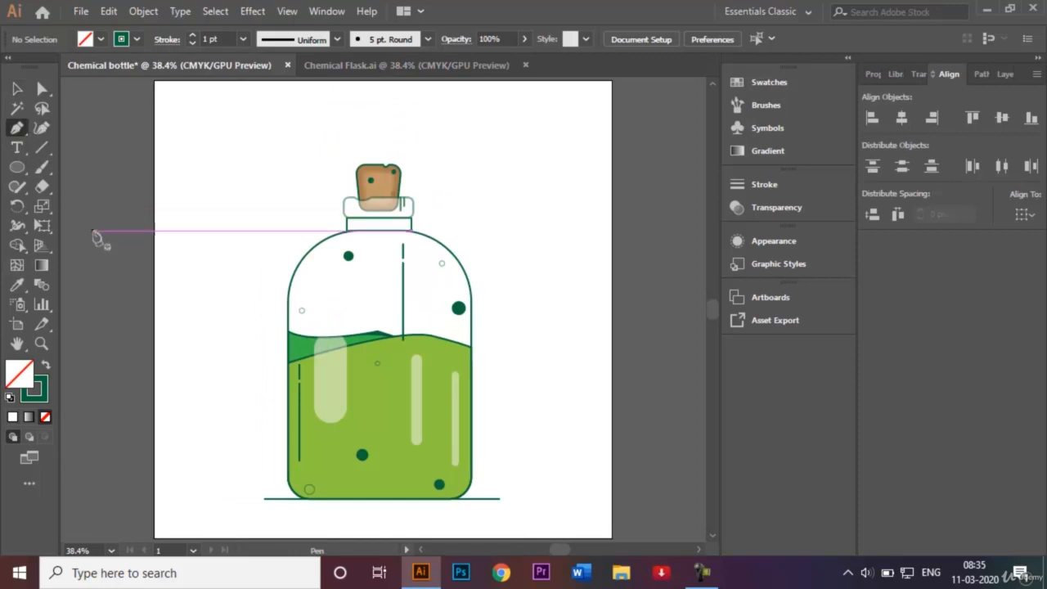
pyautogui.click(47, 369)
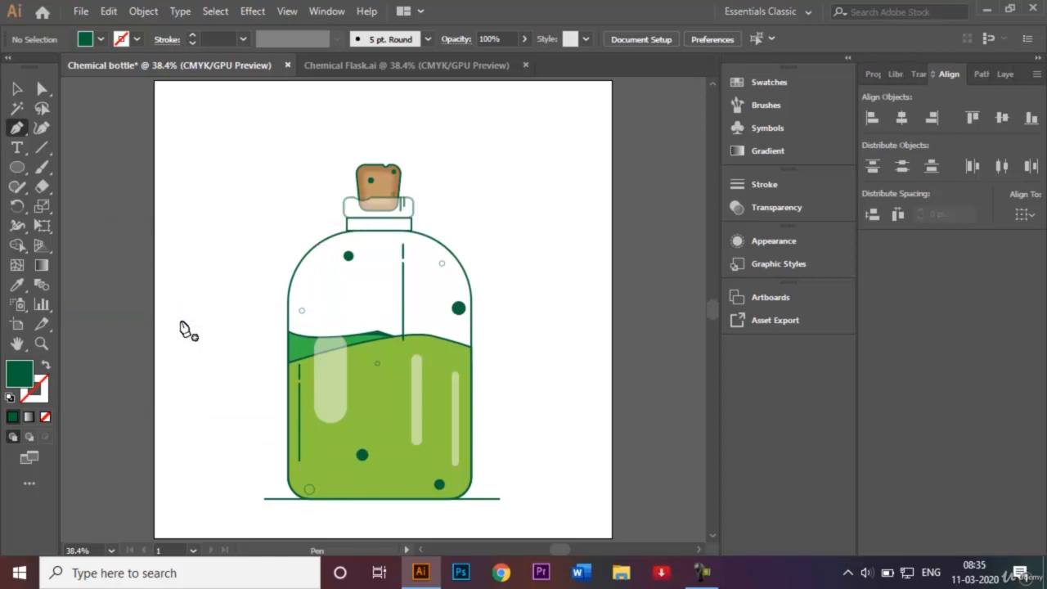
# Step: Move the liquid's two filled dots and its lower-left ring together out of the bottle to the empty area on its right
pyautogui.click(18, 89)
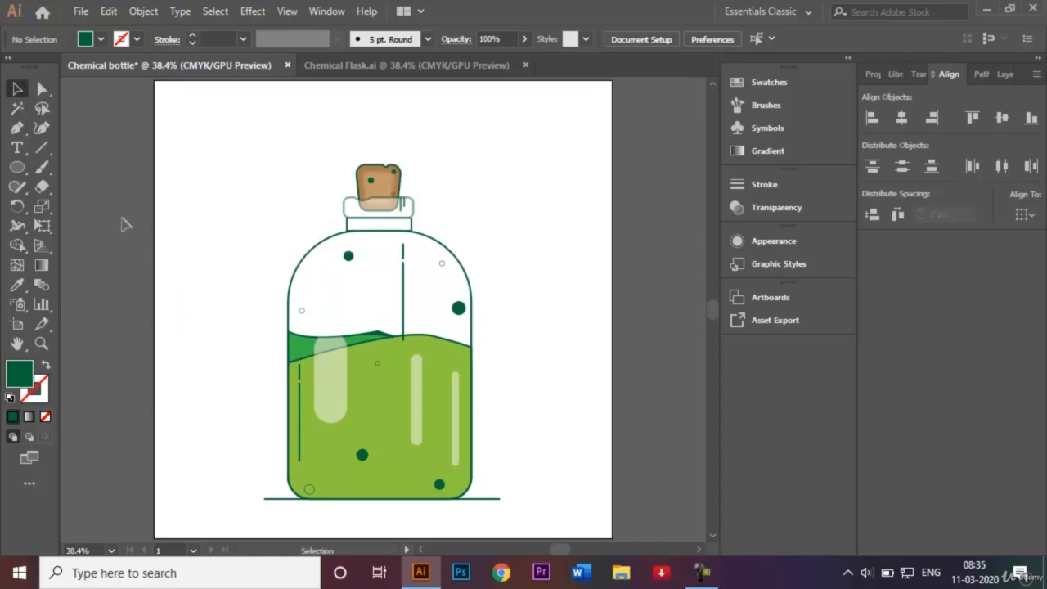
pyautogui.click(311, 489)
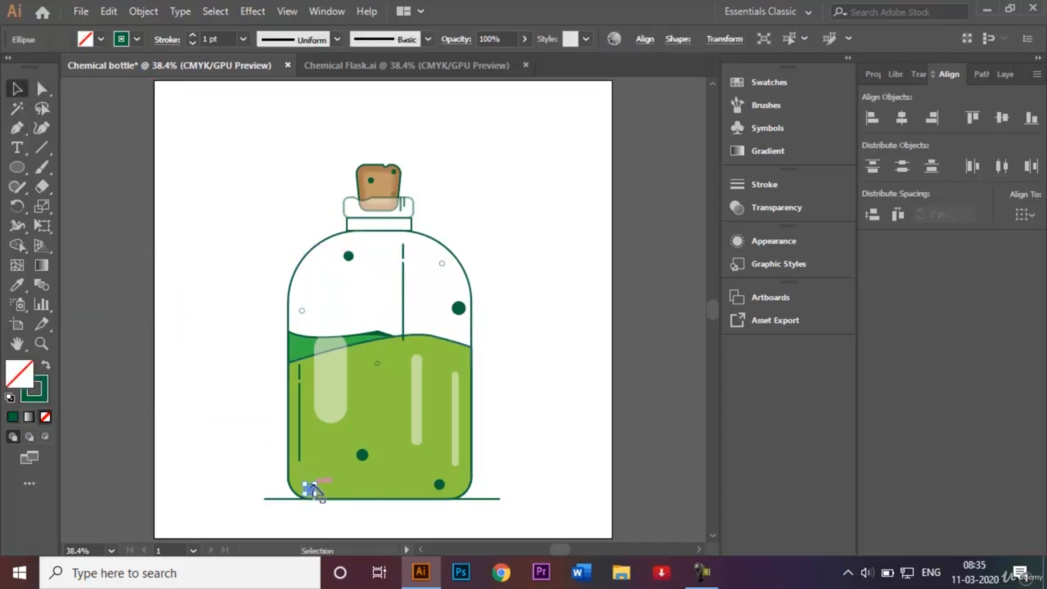
pyautogui.keyDown('shift'); pyautogui.click(362, 454); pyautogui.keyUp('shift')
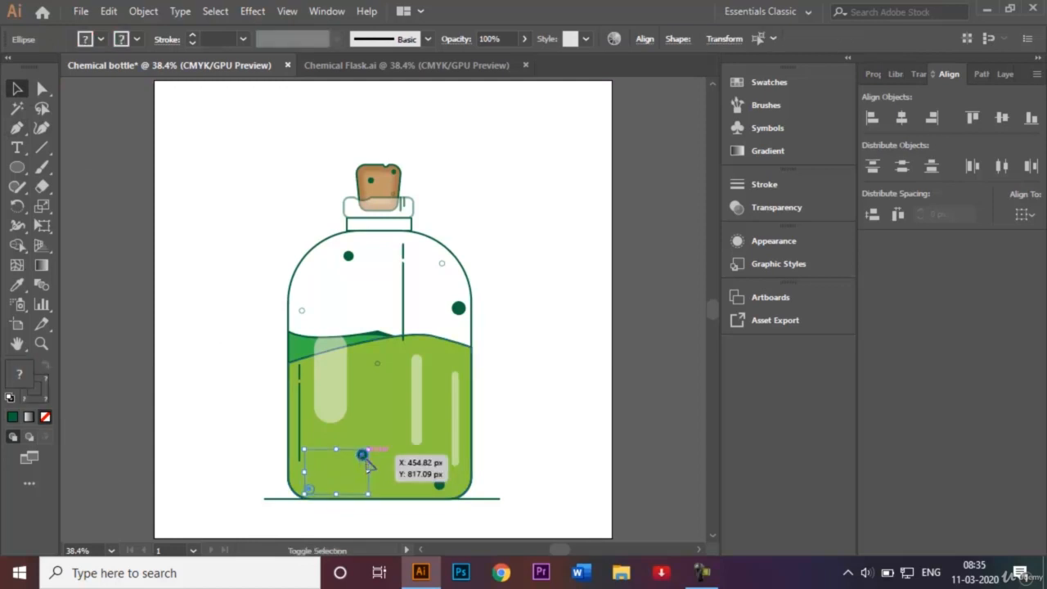
pyautogui.keyDown('shift'); pyautogui.click(440, 485); pyautogui.keyUp('shift')
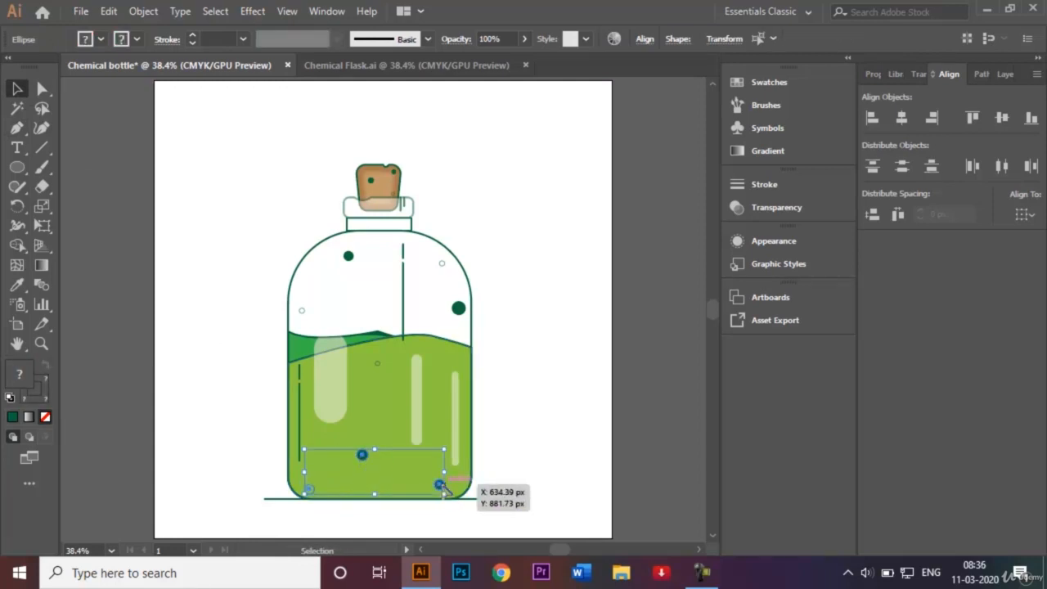
pyautogui.moveTo(442, 488); pyautogui.dragTo(665, 309)
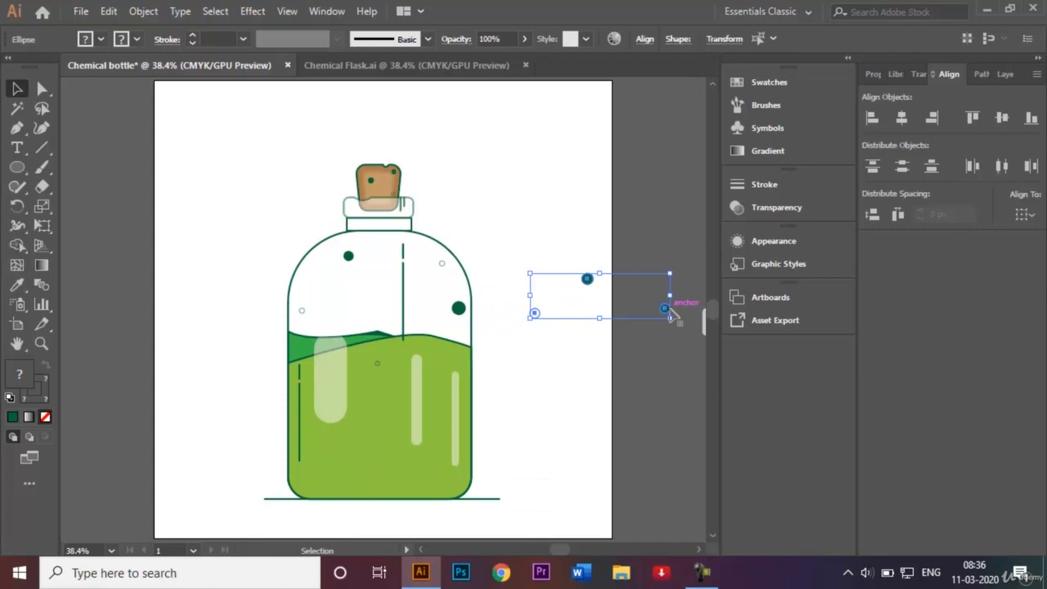
pyautogui.click(584, 190)
# Step: Draw an open Pen path curving from the liquid's lower-left corner up to the bottle's right wall and down below the base line
pyautogui.click(17, 129)
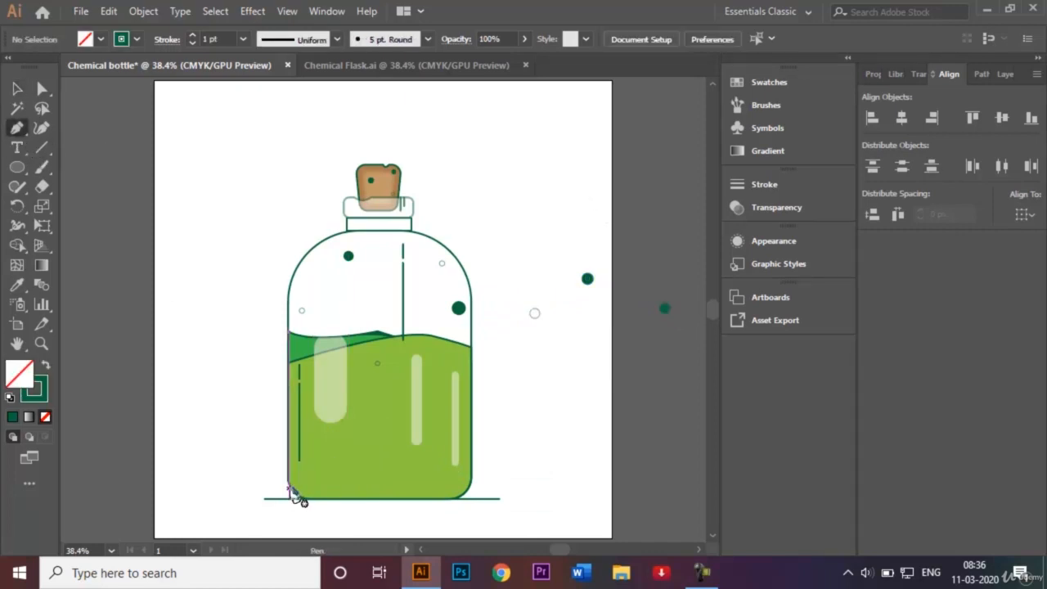
pyautogui.rightClick(289, 490)
pyautogui.click(227, 446)
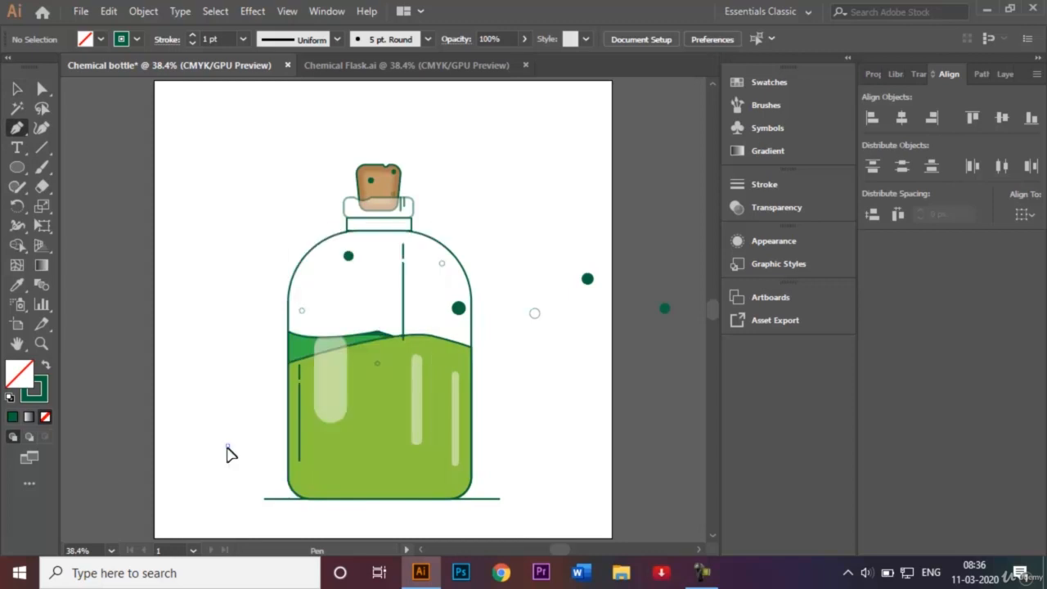
pyautogui.hotkey('ctrl', 'z')
pyautogui.click(293, 492)
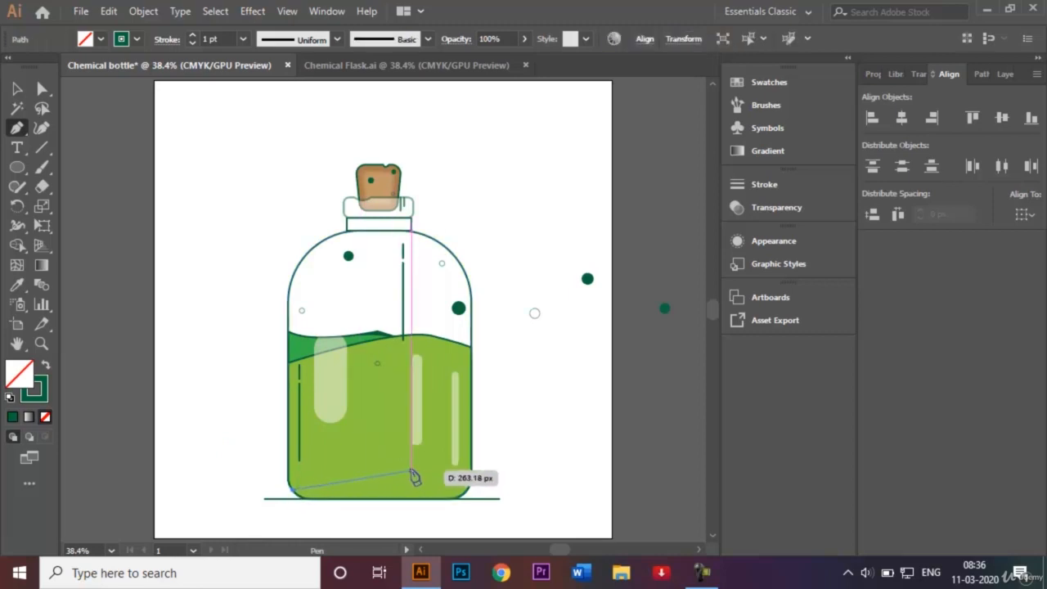
pyautogui.moveTo(411, 469); pyautogui.dragTo(440, 464)
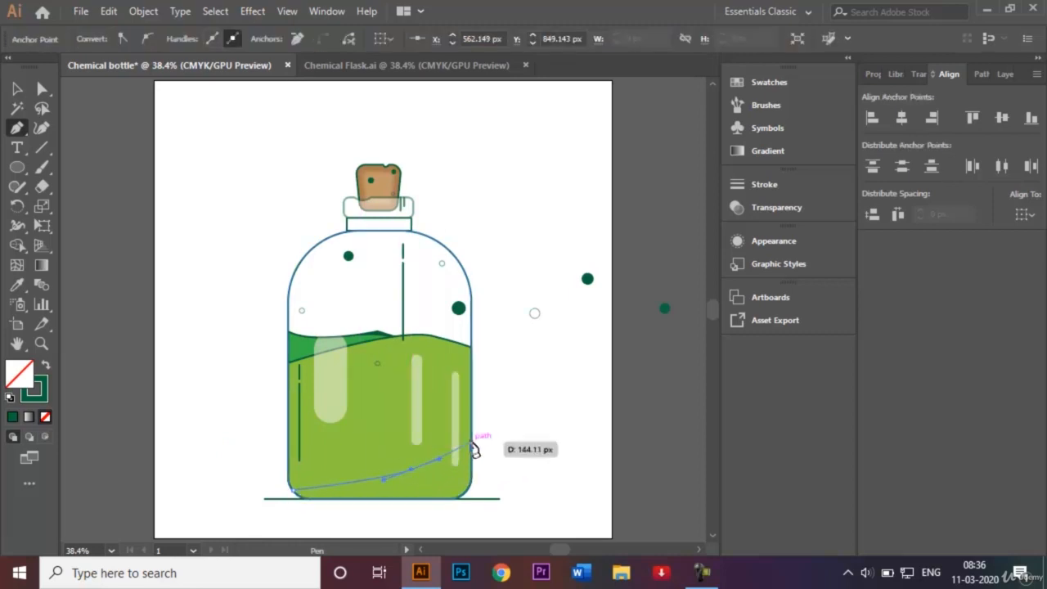
pyautogui.click(471, 442)
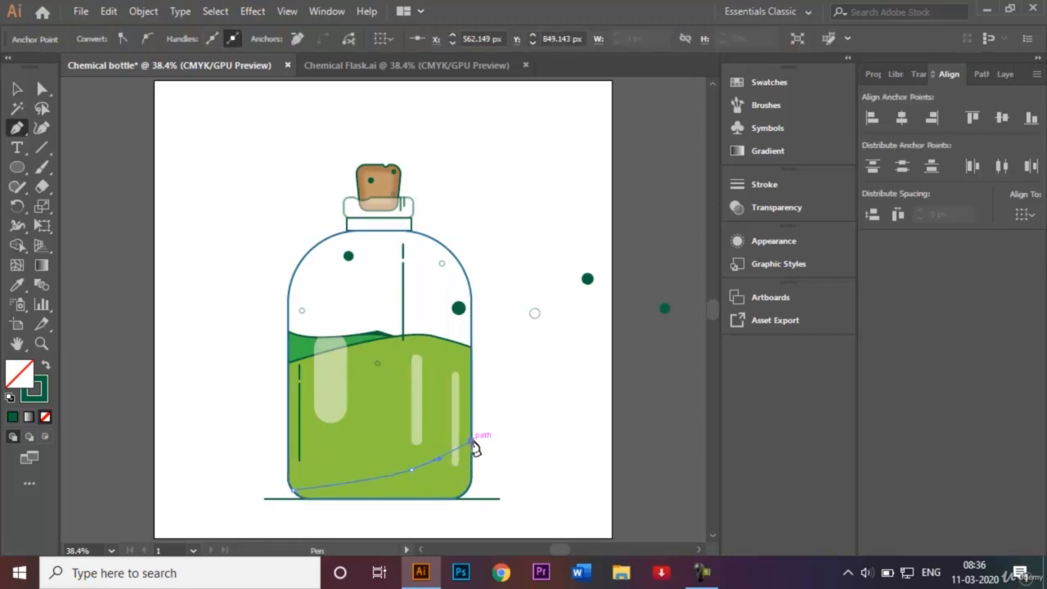
pyautogui.rightClick(479, 499)
pyautogui.rightClick(476, 503)
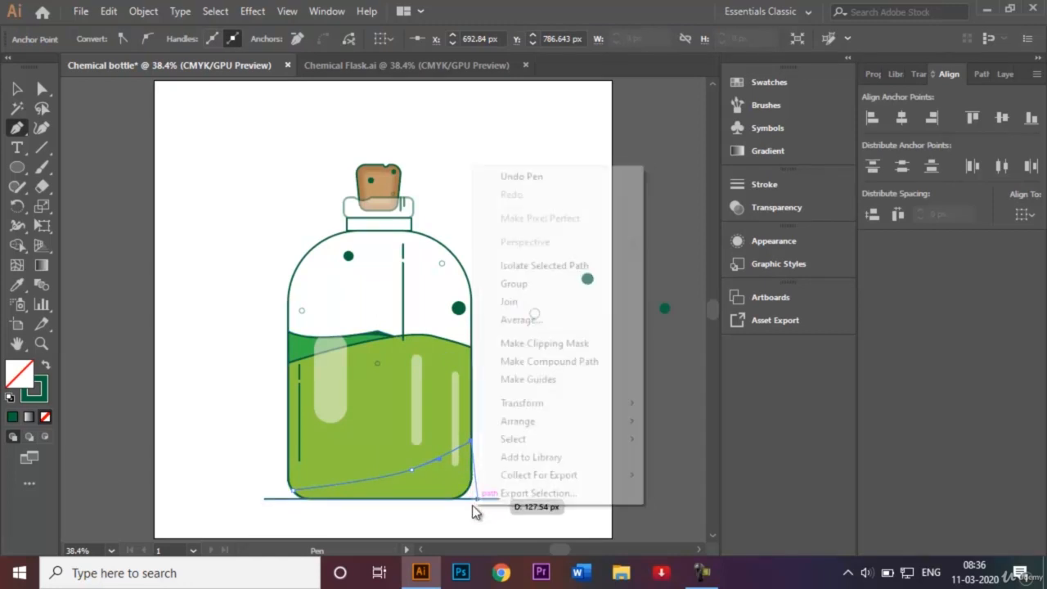
pyautogui.click(472, 504)
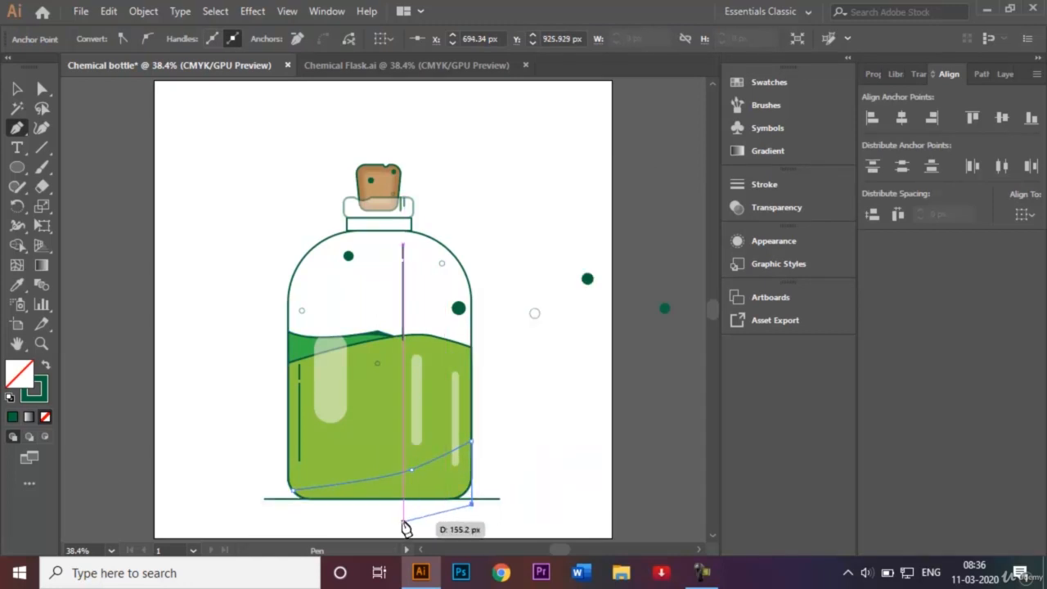
# Step: Swap the path's stroke for a dark green fill and close the shape around the outside of the bottle's lower-left corner
pyautogui.click(43, 362)
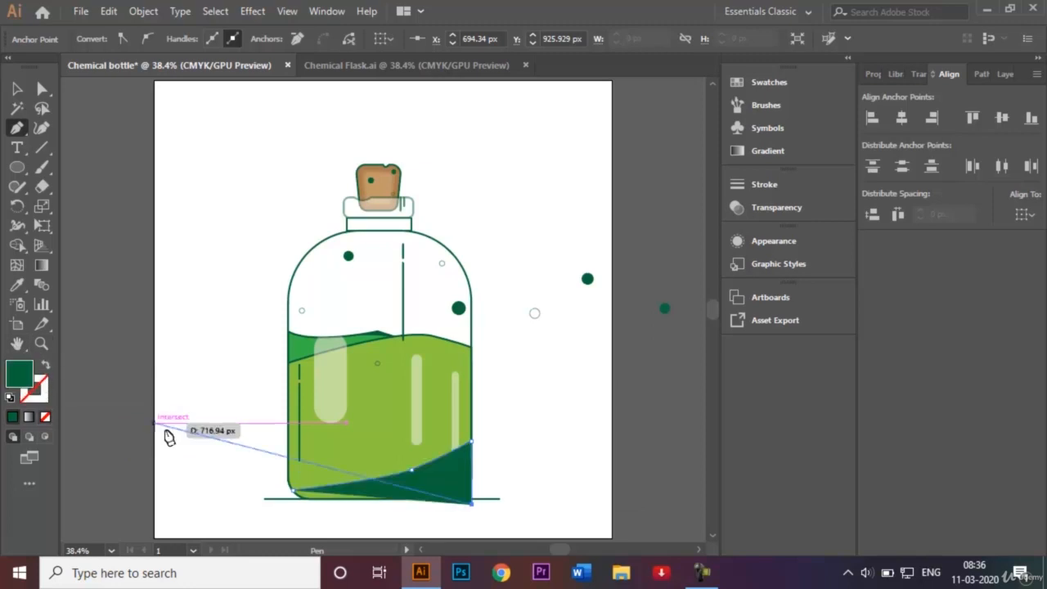
pyautogui.click(284, 514)
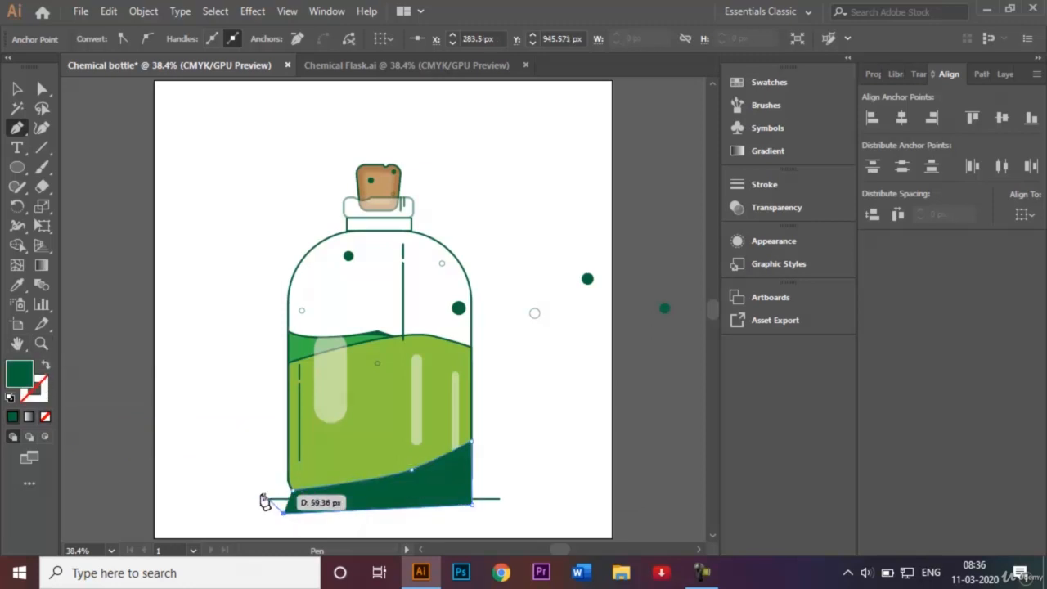
pyautogui.click(263, 494)
pyautogui.rightClick(292, 490)
pyautogui.click(293, 489)
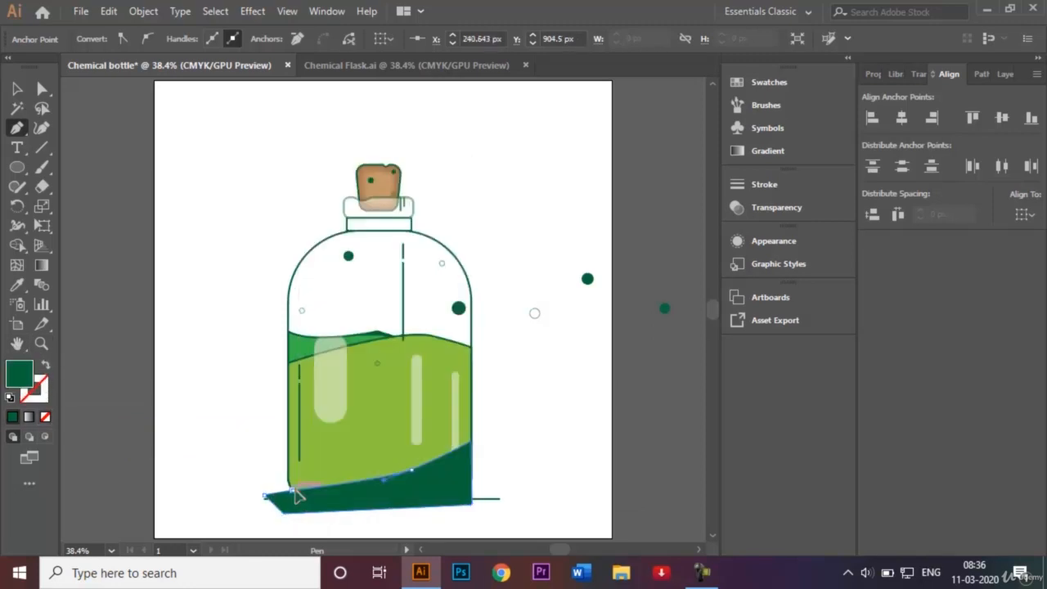
pyautogui.click(17, 88)
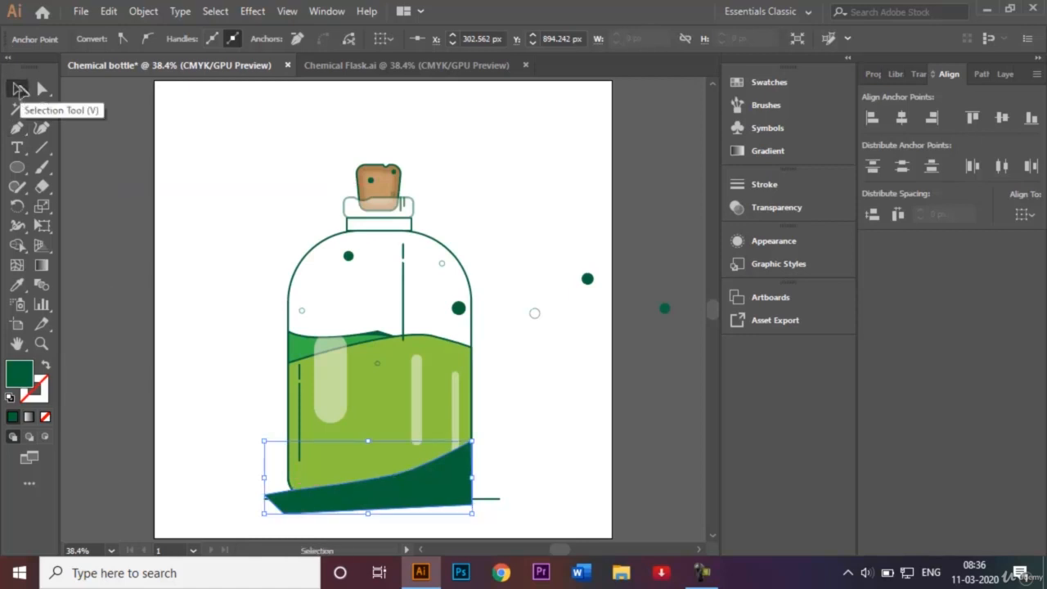
# Step: Try to send the dark green shape to the back of the artwork
pyautogui.rightClick(429, 483)
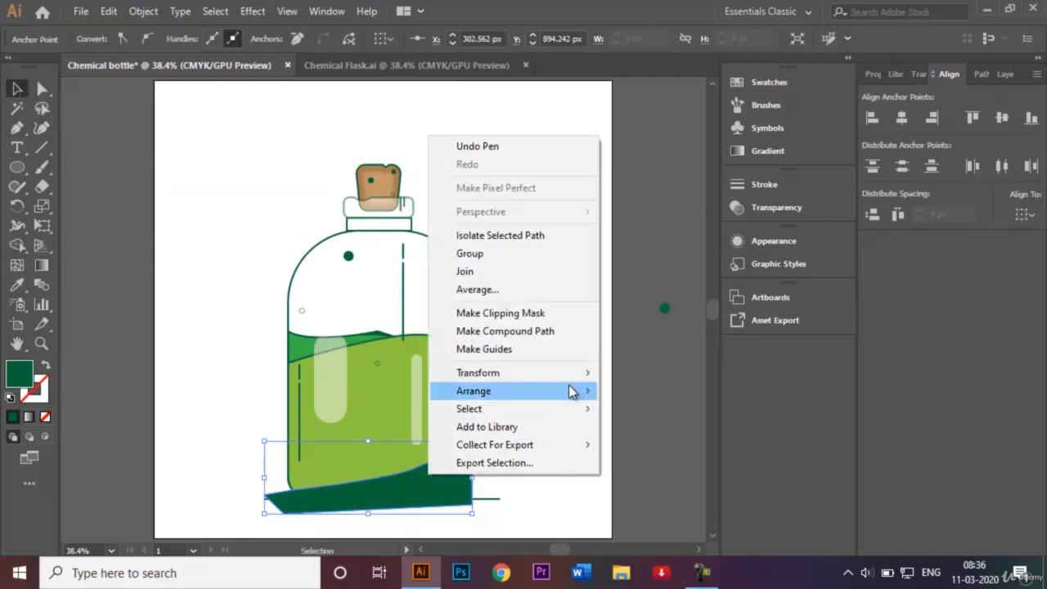
pyautogui.moveTo(573, 390)
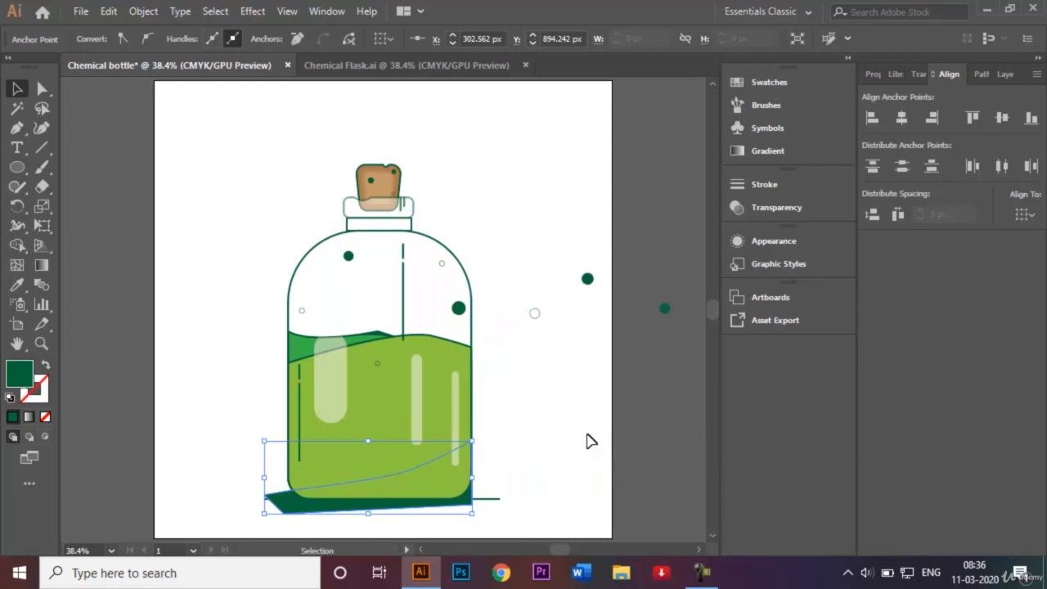
pyautogui.hotkey('ctrl', 'z')
pyautogui.rightClick(521, 438)
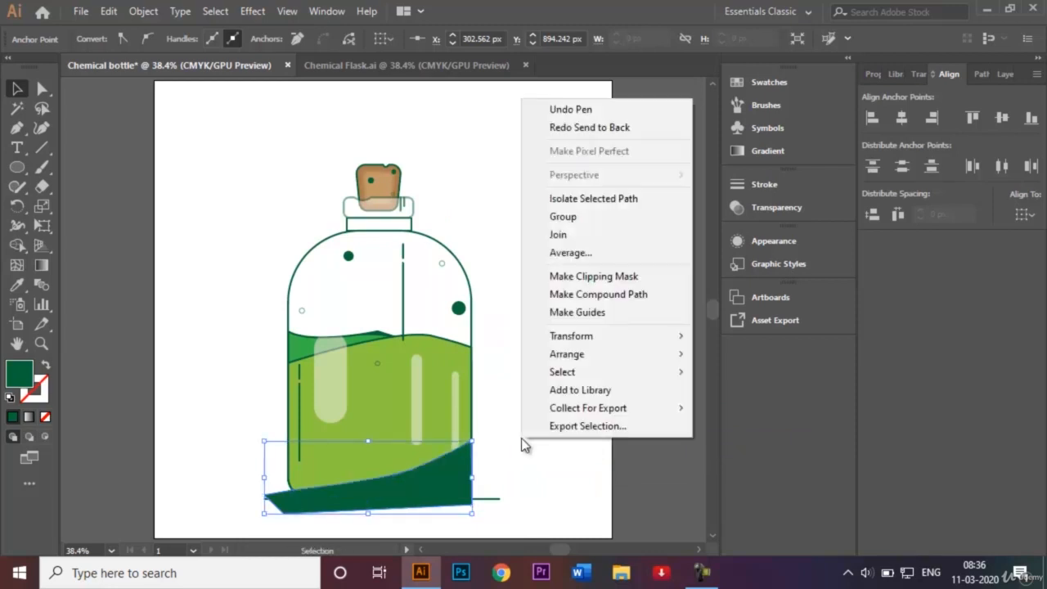
pyautogui.rightClick(503, 478)
pyautogui.click(493, 512)
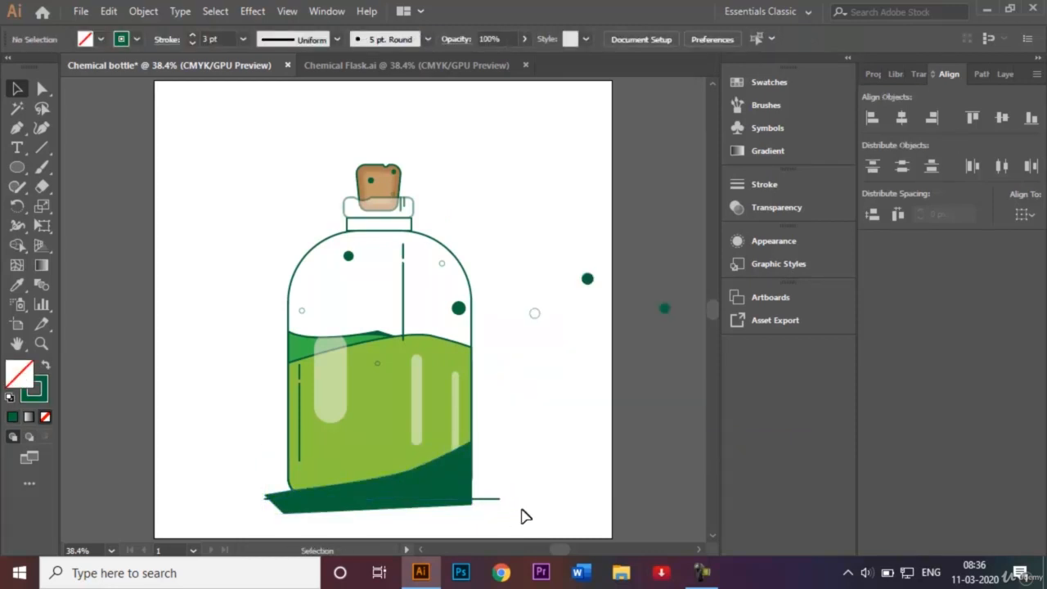
# Step: Trim away the dark green shape's parts outside the bottle with the Shape Builder tool, and deselect the artwork
pyautogui.moveTo(488, 527); pyautogui.dragTo(260, 409)
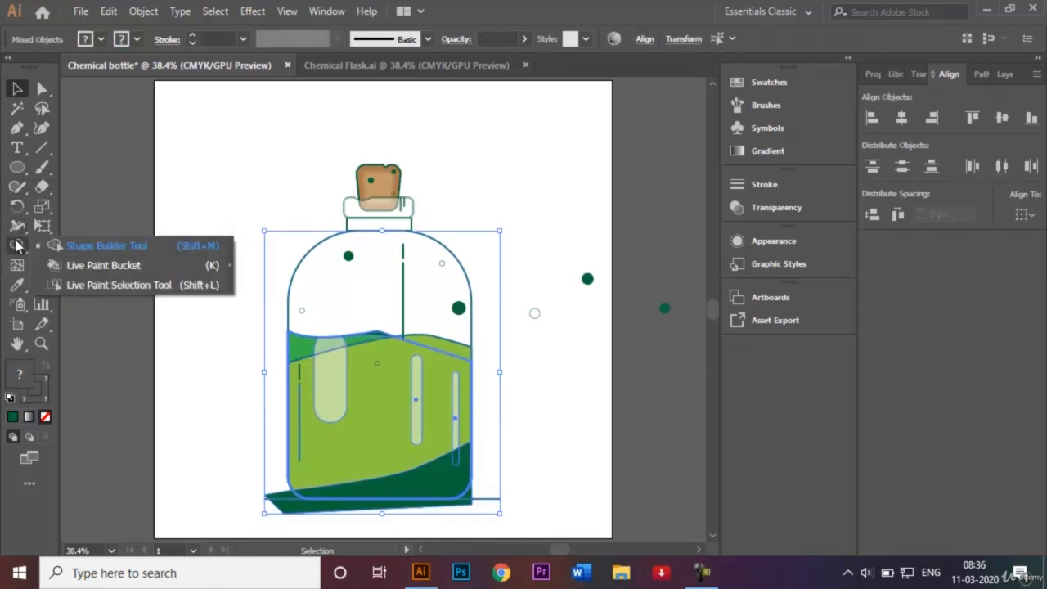
pyautogui.moveTo(17, 245)
pyautogui.mouseDown()
pyautogui.moveTo(65, 263)
pyautogui.moveTo(85, 250)
pyautogui.mouseUp()
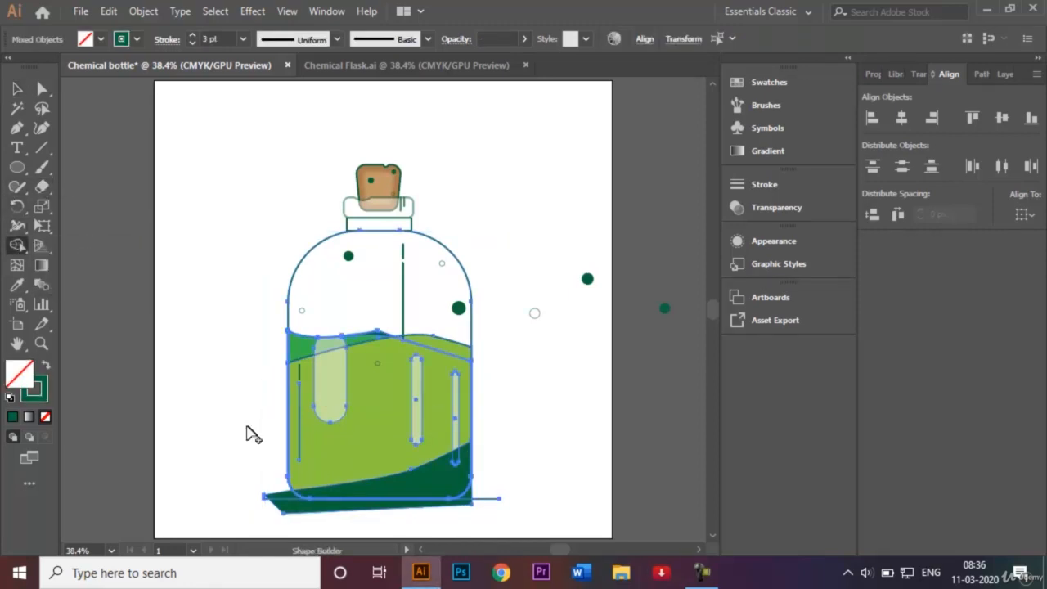
pyautogui.keyDown('alt'); pyautogui.click(301, 508); pyautogui.keyUp('alt')
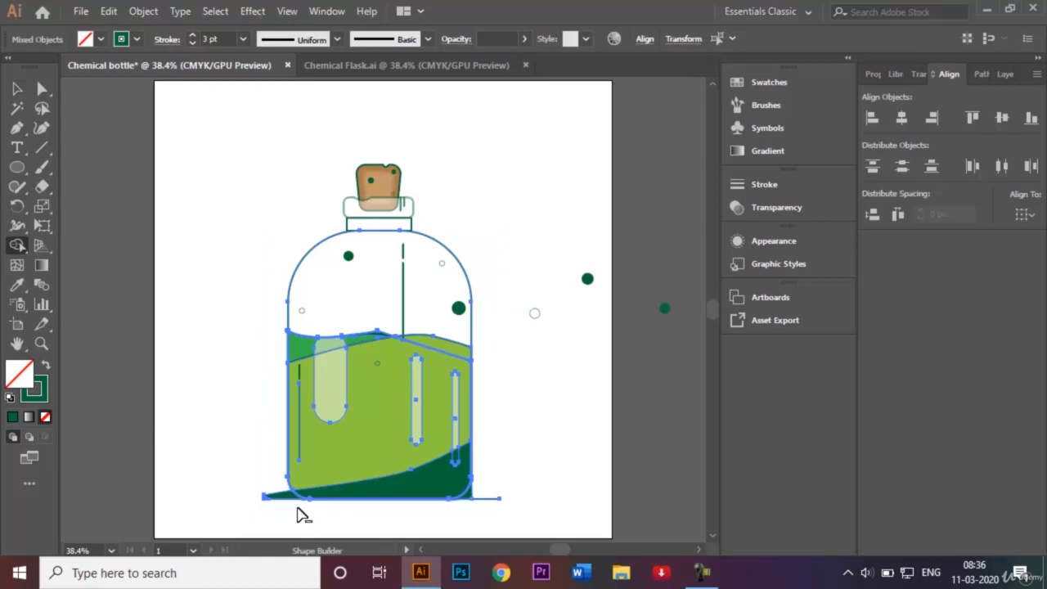
pyautogui.keyDown('alt'); pyautogui.click(291, 496); pyautogui.keyUp('alt')
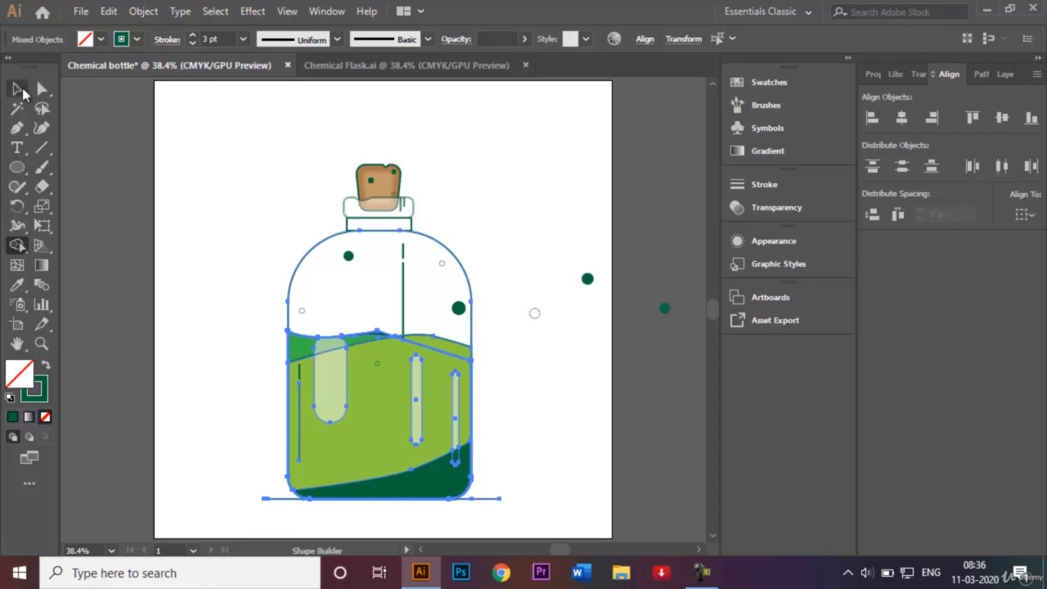
pyautogui.click(18, 89)
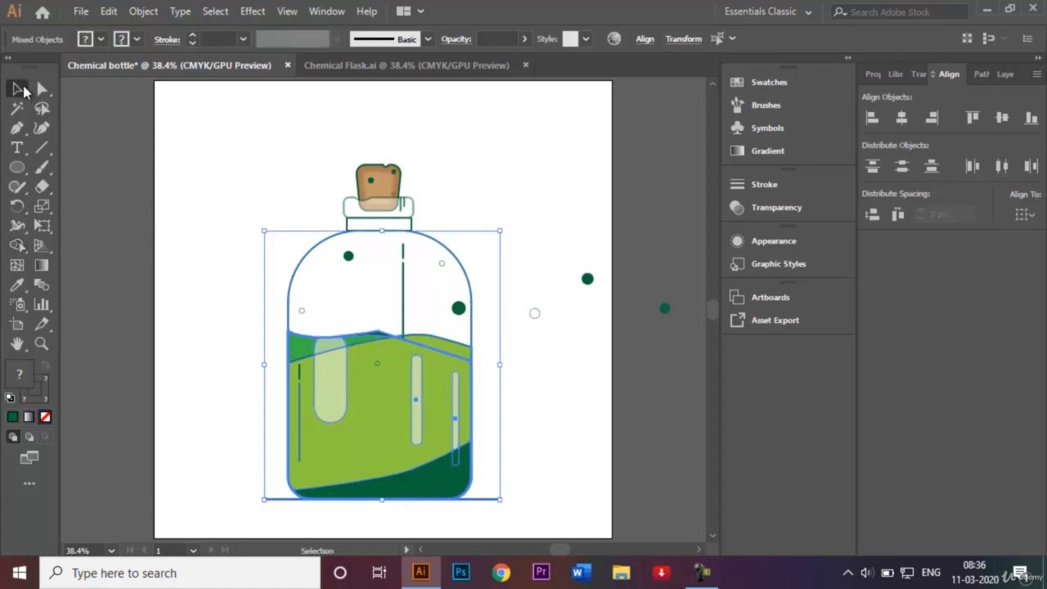
pyautogui.rightClick(100, 192)
pyautogui.click(17, 96)
pyautogui.click(197, 237)
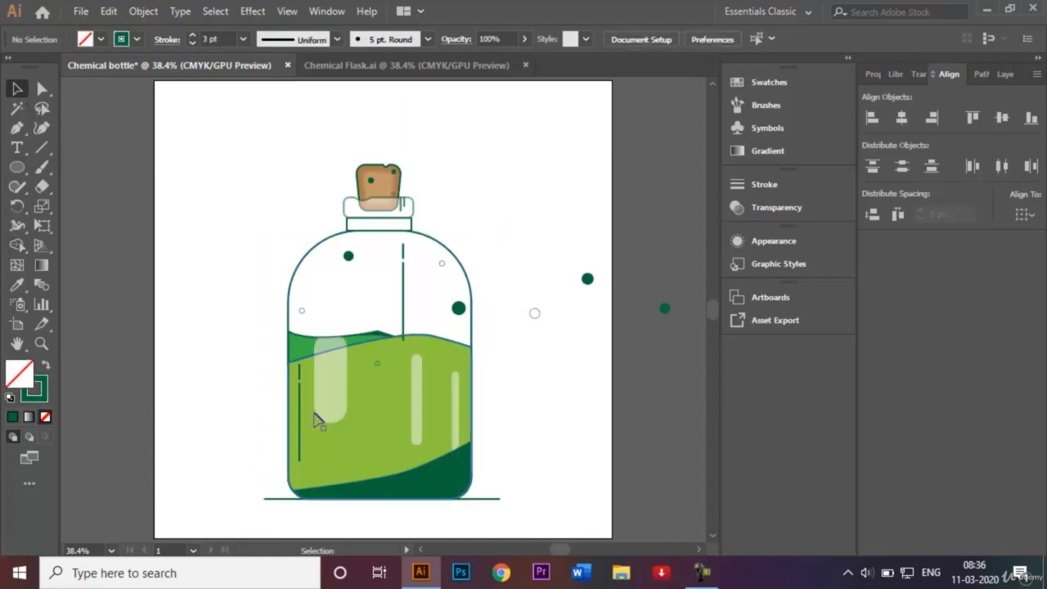
# Step: Set the opacity of the dark green shape in the lower liquid to 30% and deselect it
pyautogui.click(439, 496)
pyautogui.click(487, 38)
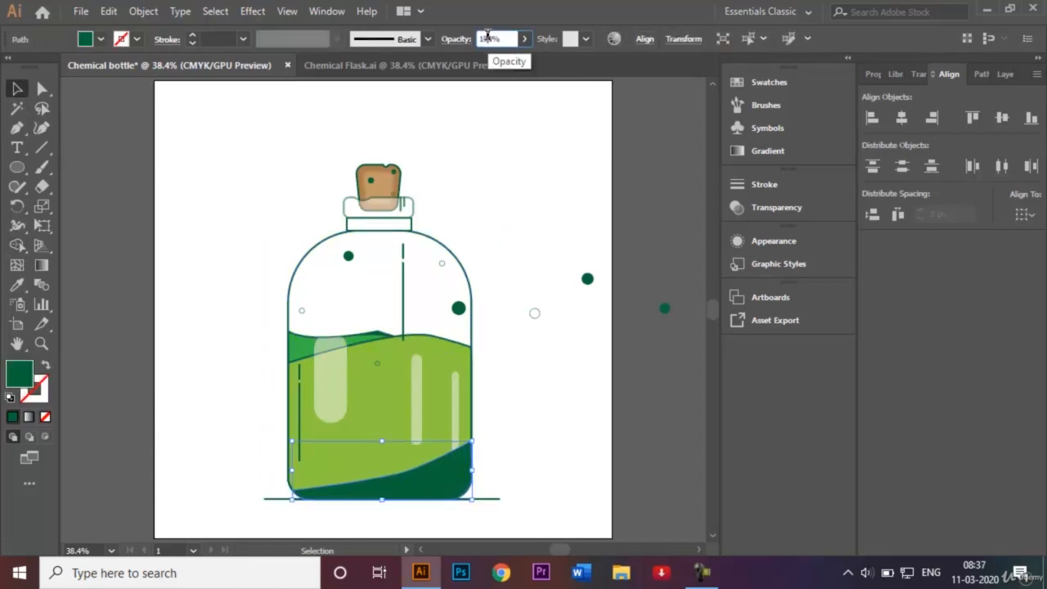
pyautogui.write('35')
pyautogui.press('Return')
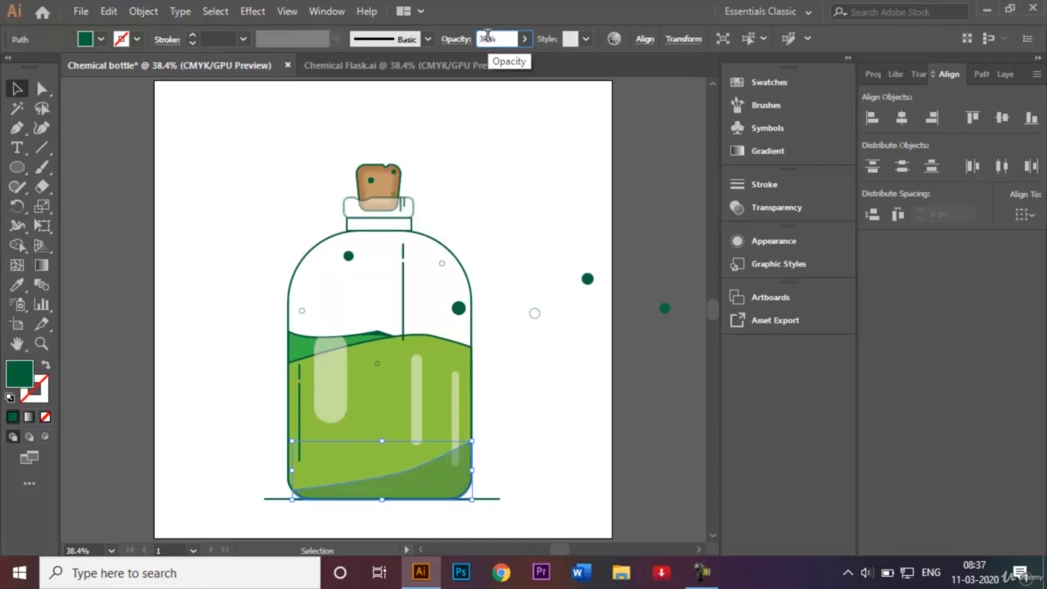
pyautogui.click(575, 420)
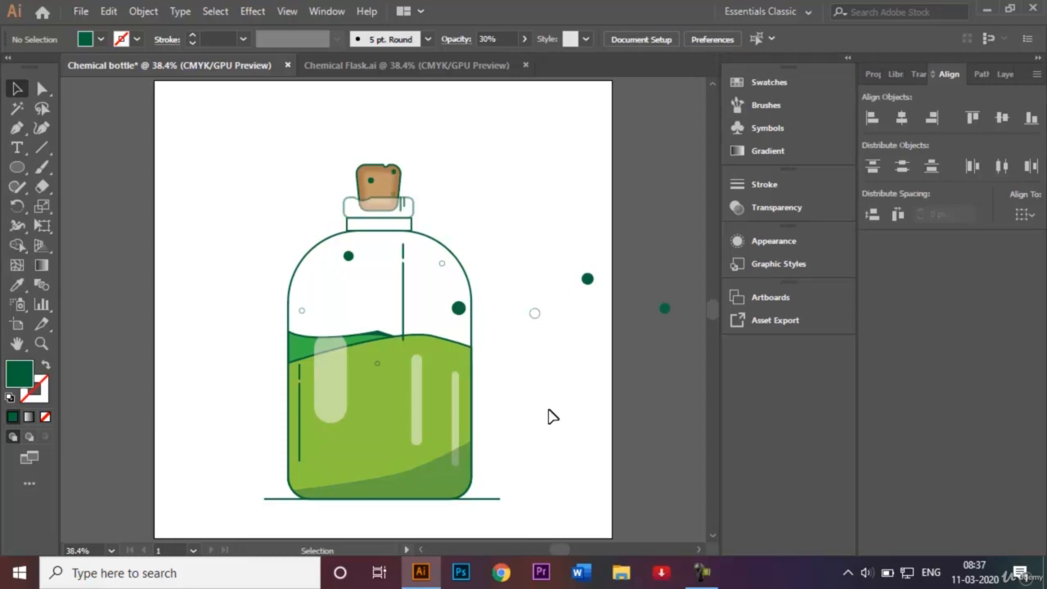
# Step: Move the two filled dots and the ring beside the bottle back into the lower liquid, and compare with the Chemical Flask artwork
pyautogui.moveTo(517, 271); pyautogui.dragTo(685, 327)
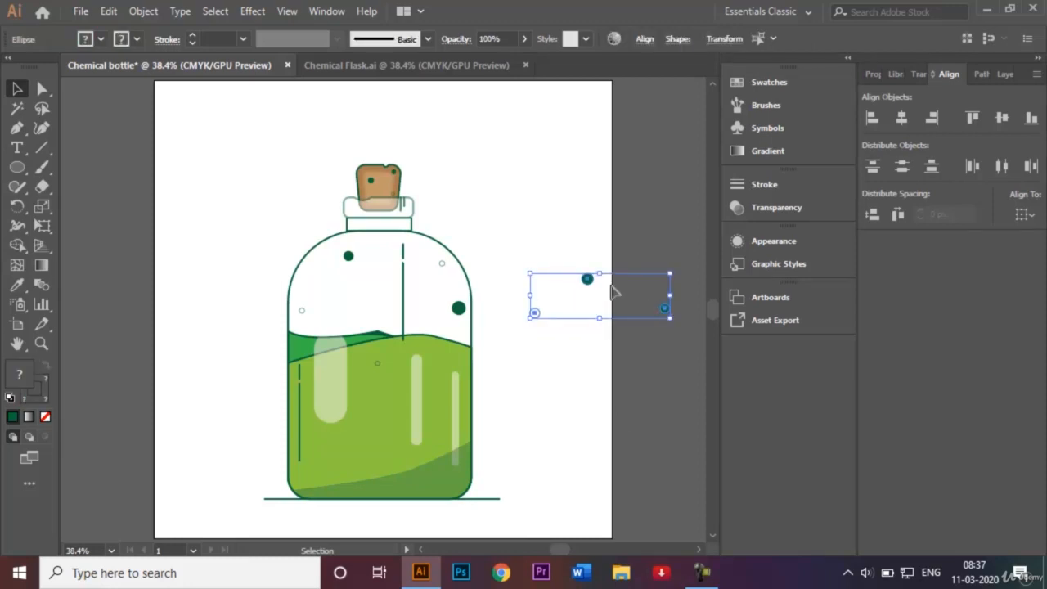
pyautogui.moveTo(589, 280); pyautogui.dragTo(368, 455)
pyautogui.click(572, 415)
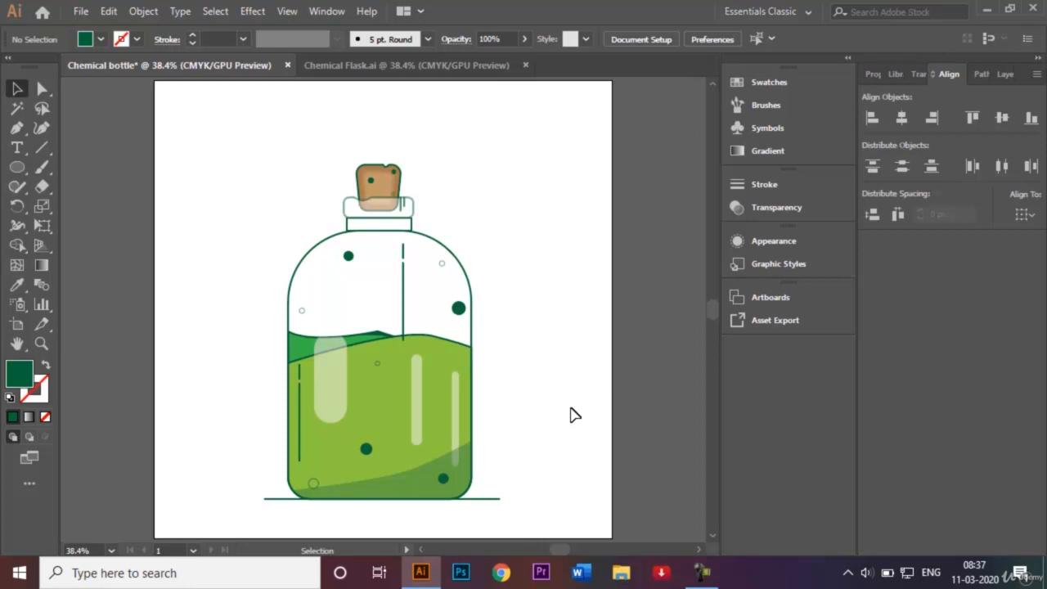
pyautogui.click(460, 71)
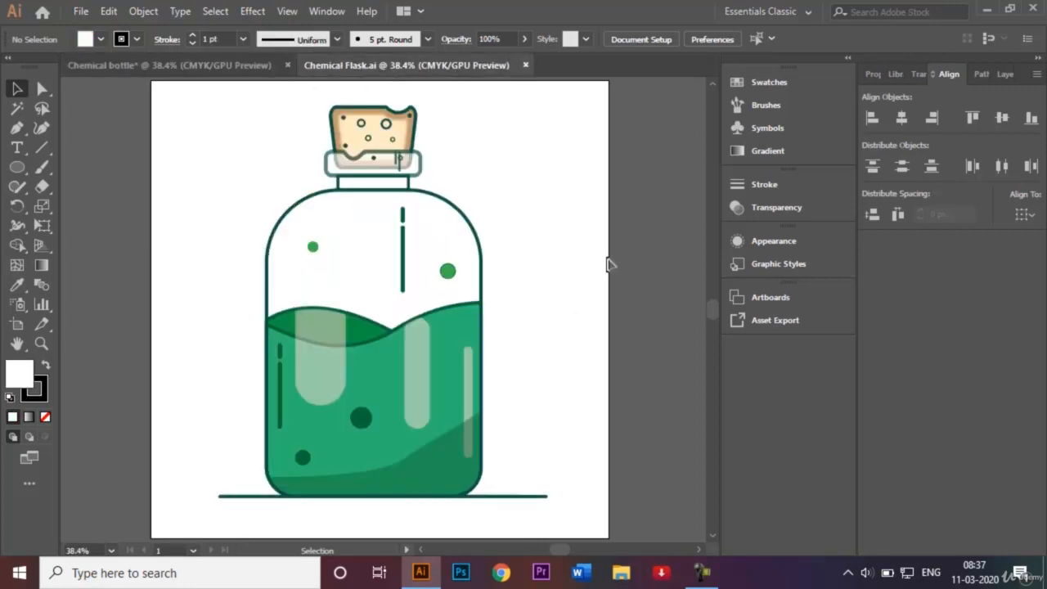
pyautogui.click(218, 71)
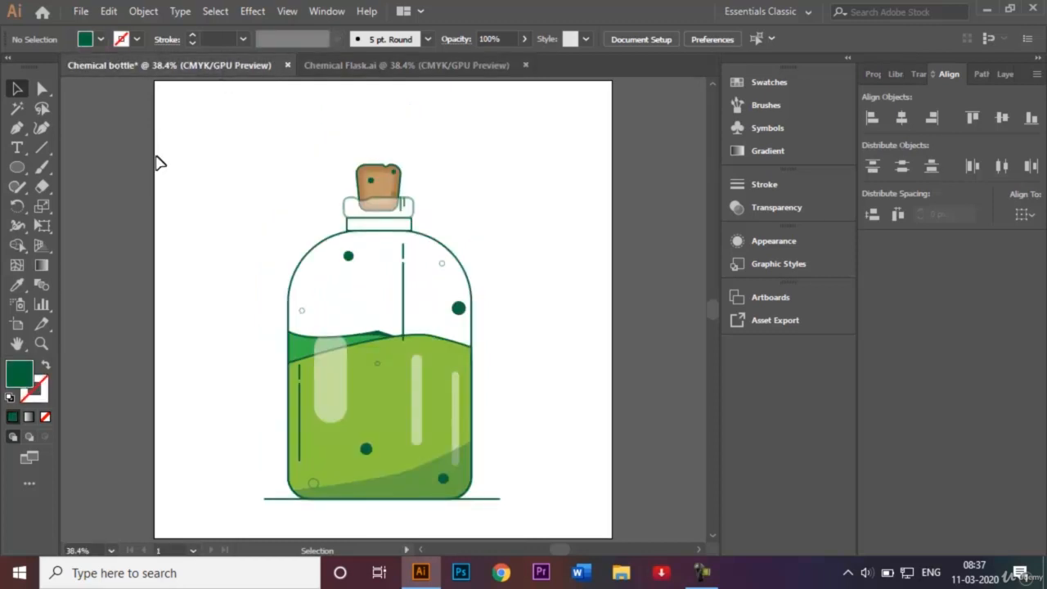
# Step: Save the drawing as Chemical bottle.ai in the Udemy folder, using the Illustrator CC version with the default options
pyautogui.click(81, 12)
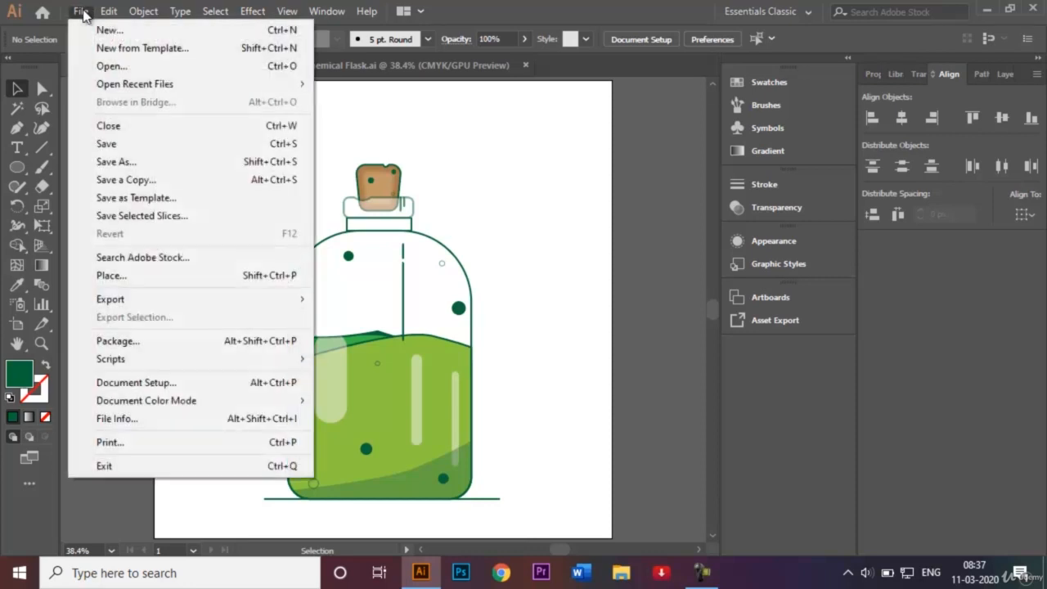
pyautogui.click(139, 161)
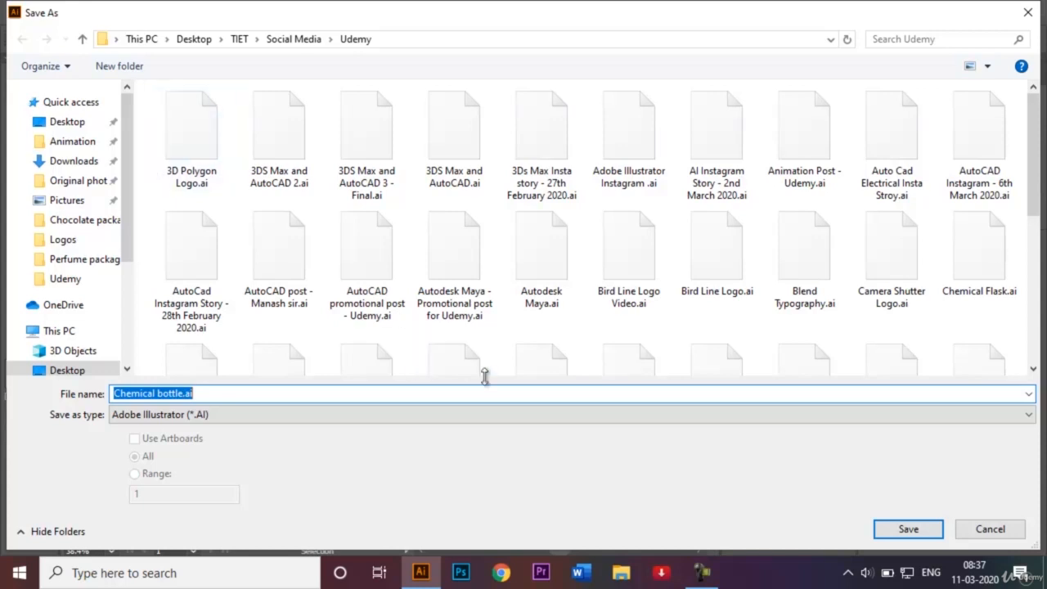
pyautogui.click(908, 529)
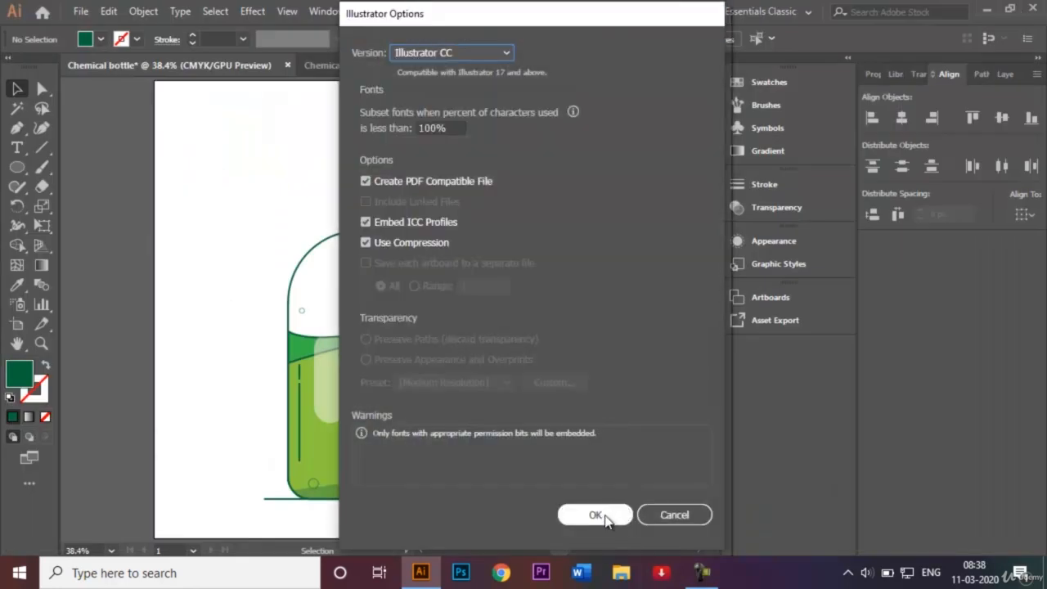
pyautogui.click(601, 516)
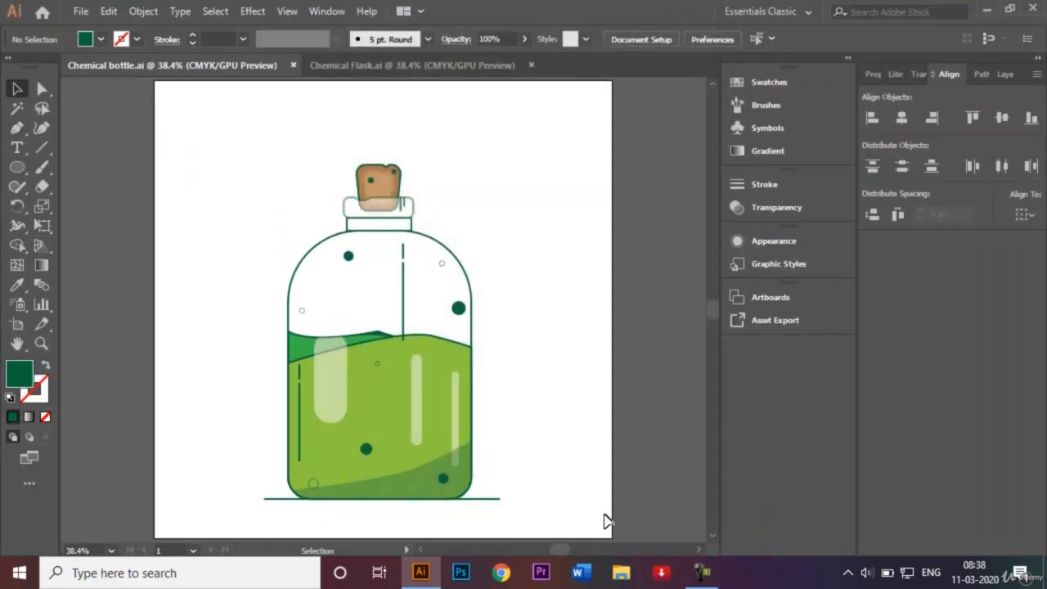